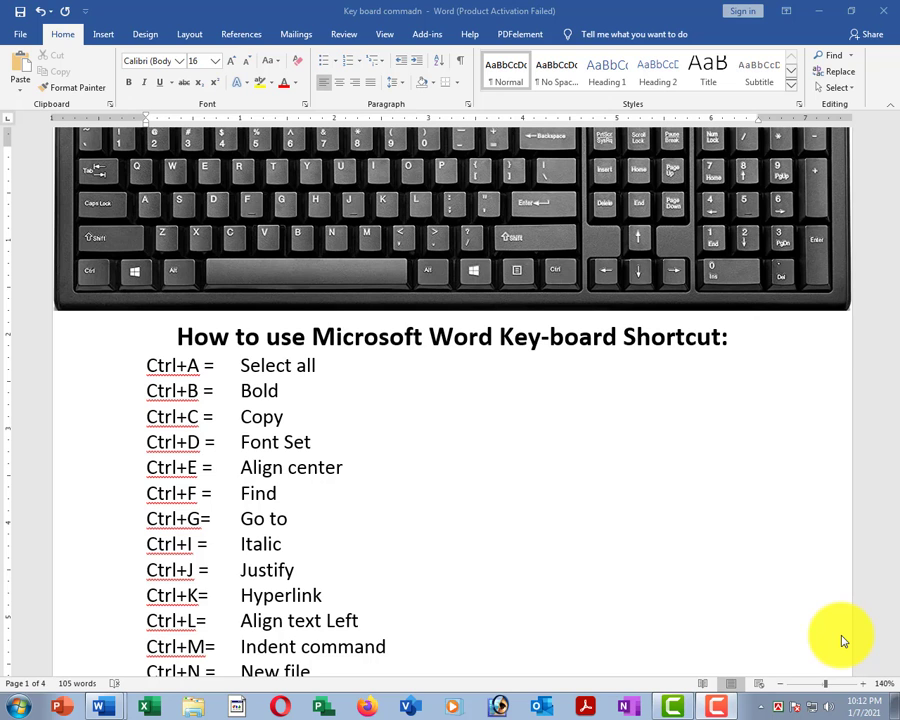
Step: Look through the shortcut list from Ctrl+A to Ctrl+Z and the keyboard picture above it
{"action": "scroll", "coordinate": [400, 430], "scroll_direction": "down", "scroll_amount": 1}
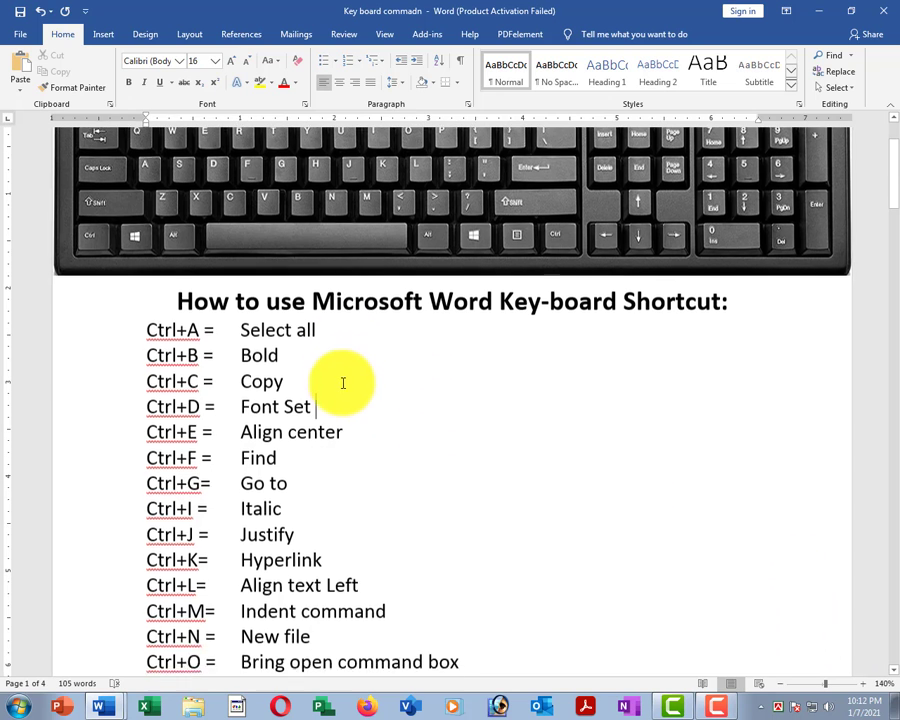
{"action": "scroll", "coordinate": [343, 383], "scroll_direction": "down", "scroll_amount": 5}
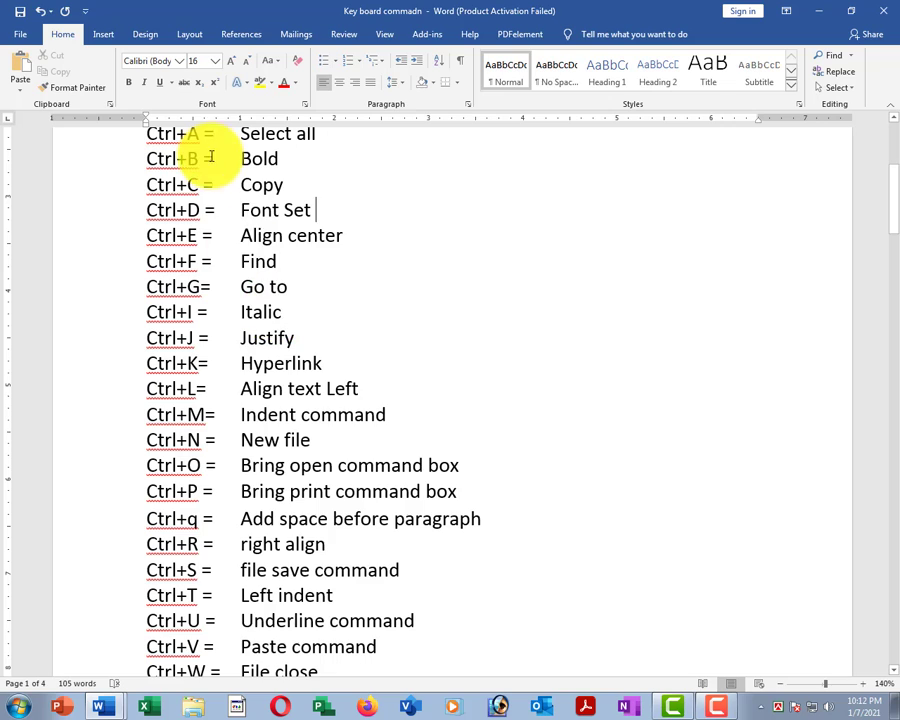
{"action": "scroll", "coordinate": [224, 356], "scroll_direction": "down", "scroll_amount": 4}
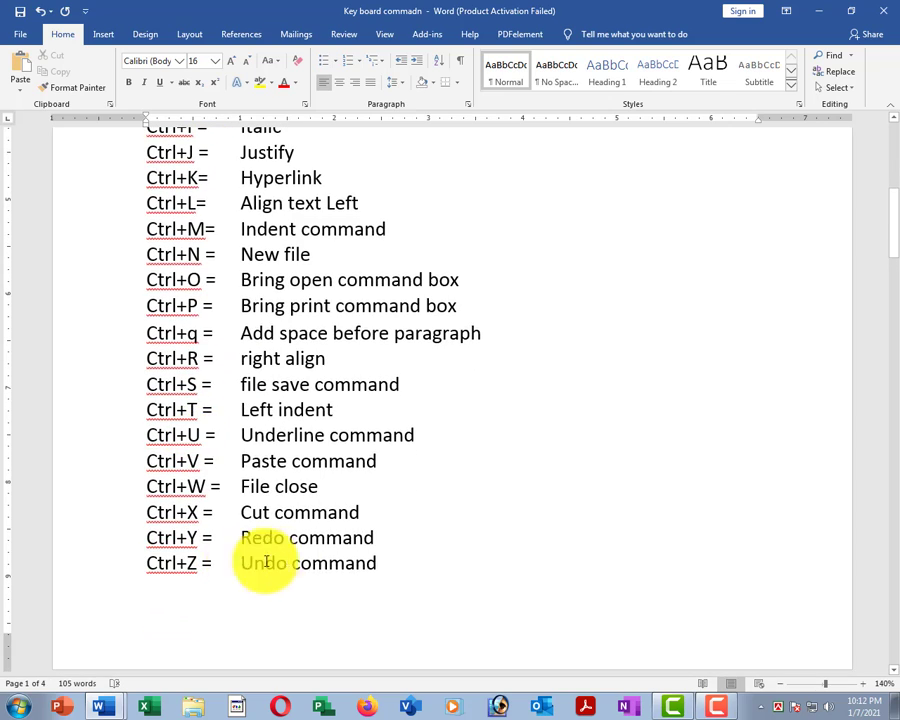
{"action": "scroll", "coordinate": [229, 547], "scroll_direction": "up", "scroll_amount": 7}
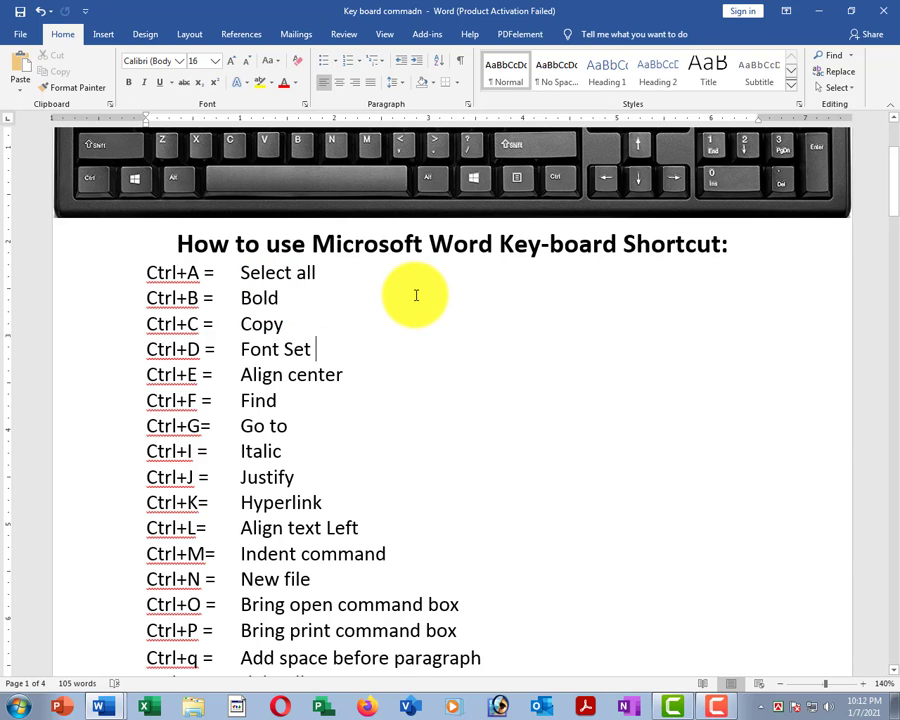
{"action": "scroll", "coordinate": [448, 380], "scroll_direction": "up", "scroll_amount": 4}
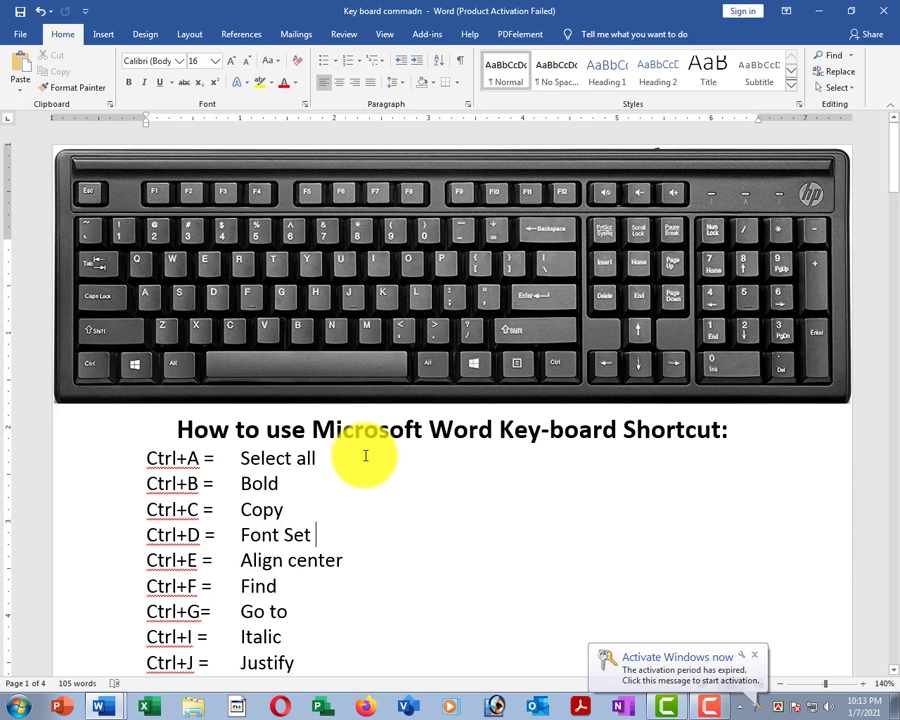
{"action": "scroll", "coordinate": [285, 458], "scroll_direction": "down", "scroll_amount": 1}
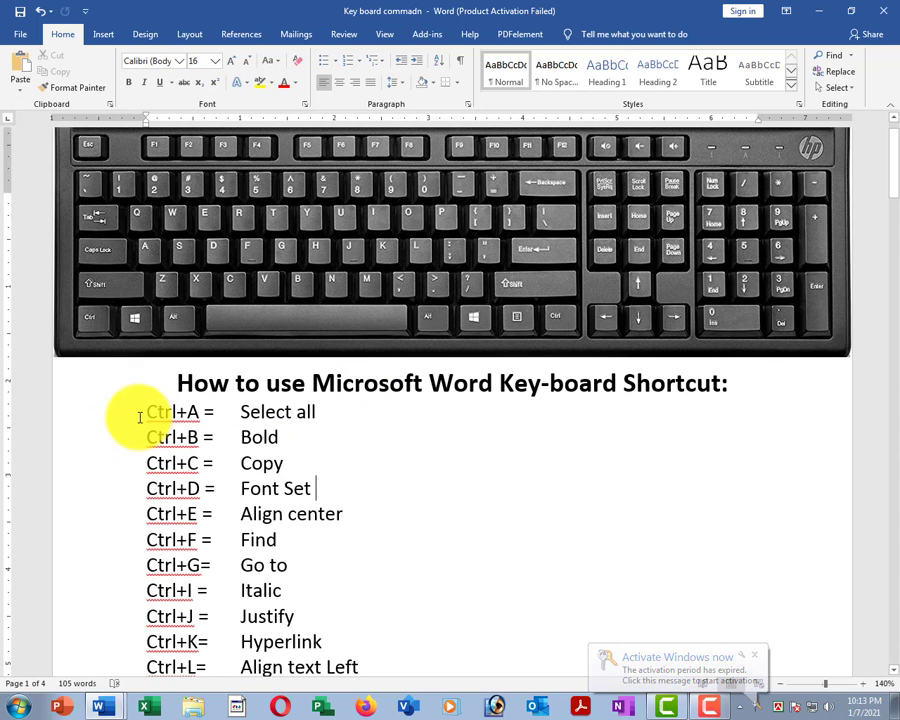
Step: Enlarge the page to 220% and outline in red the "Ctrl+A = Select all" line and the pictured Ctrl and A keys
{"action": "left_click", "coordinate": [135, 414]}
{"action": "scroll", "coordinate": [205, 413], "scroll_direction": "up", "scroll_amount": 8}
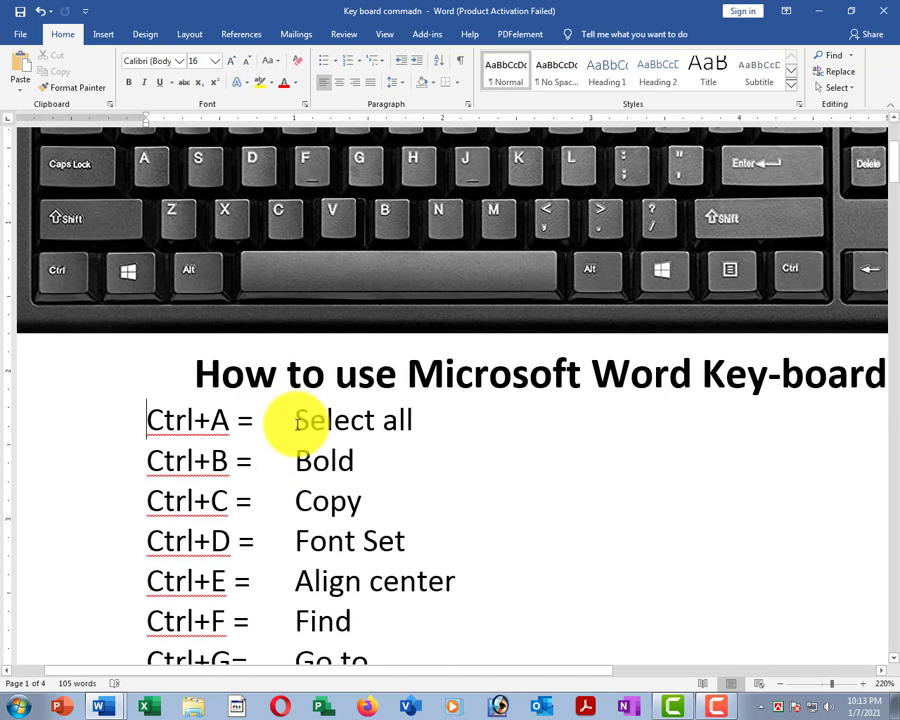
{"action": "left_click_drag", "start_coordinate": [122, 404], "coordinate": [432, 437]}
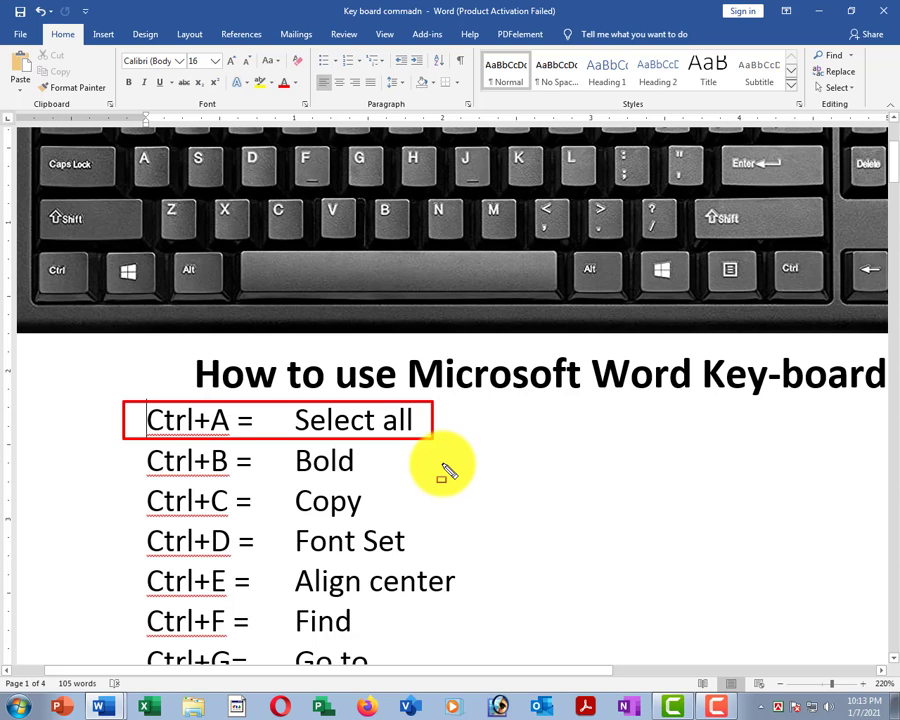
{"action": "scroll", "coordinate": [430, 455], "scroll_direction": "up", "scroll_amount": 1}
{"action": "scroll", "coordinate": [422, 447], "scroll_direction": "up", "scroll_amount": 2}
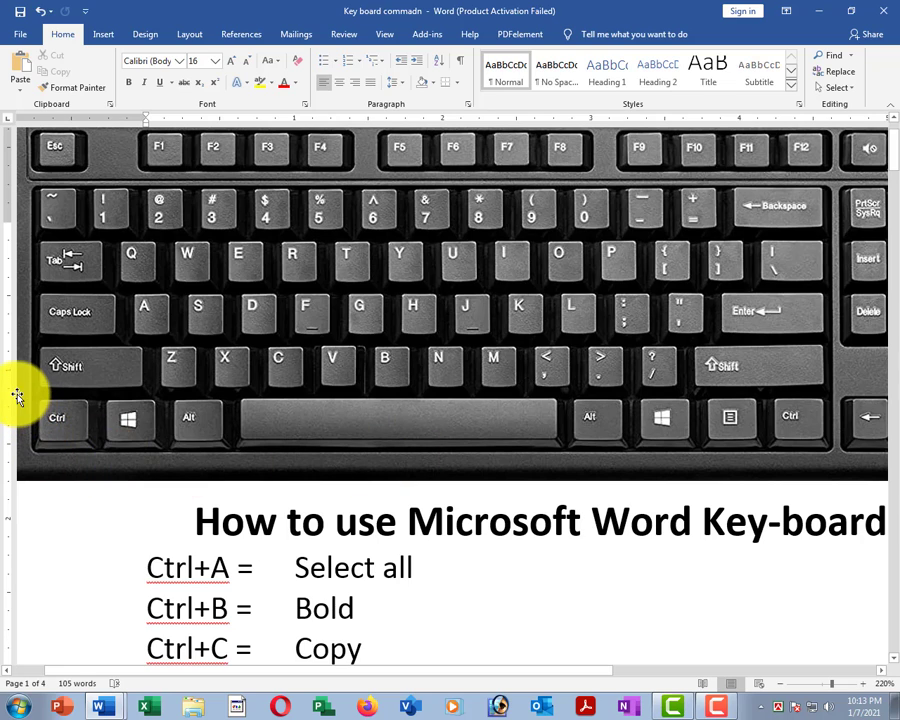
{"action": "mouse_move", "coordinate": [19, 392]}
{"action": "left_mouse_down"}
{"action": "mouse_move", "coordinate": [80, 426]}
{"action": "mouse_move", "coordinate": [103, 453]}
{"action": "left_mouse_up"}
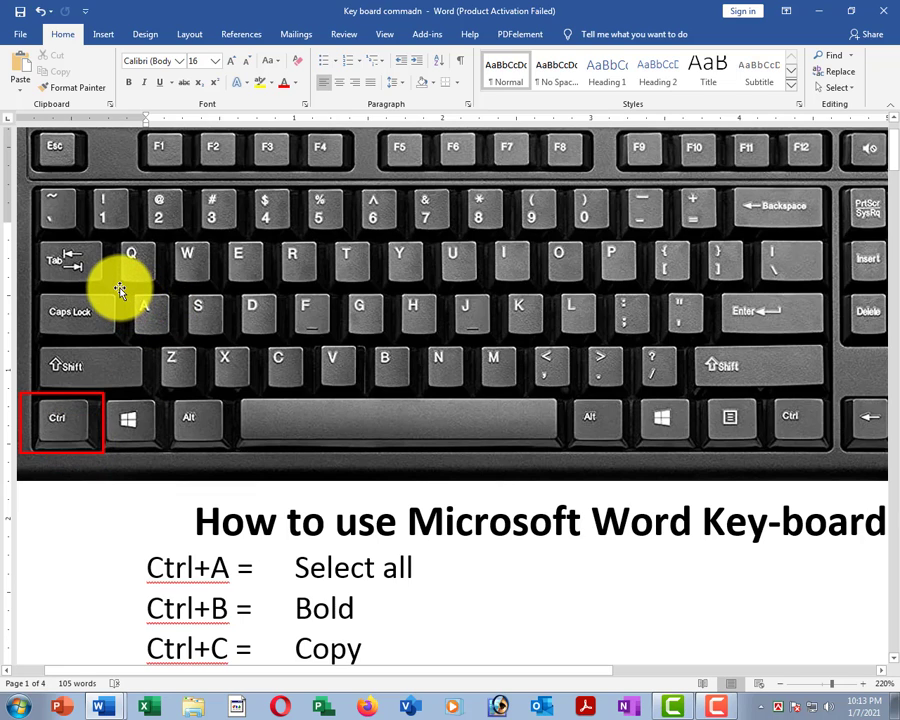
{"action": "left_click_drag", "start_coordinate": [119, 291], "coordinate": [173, 328]}
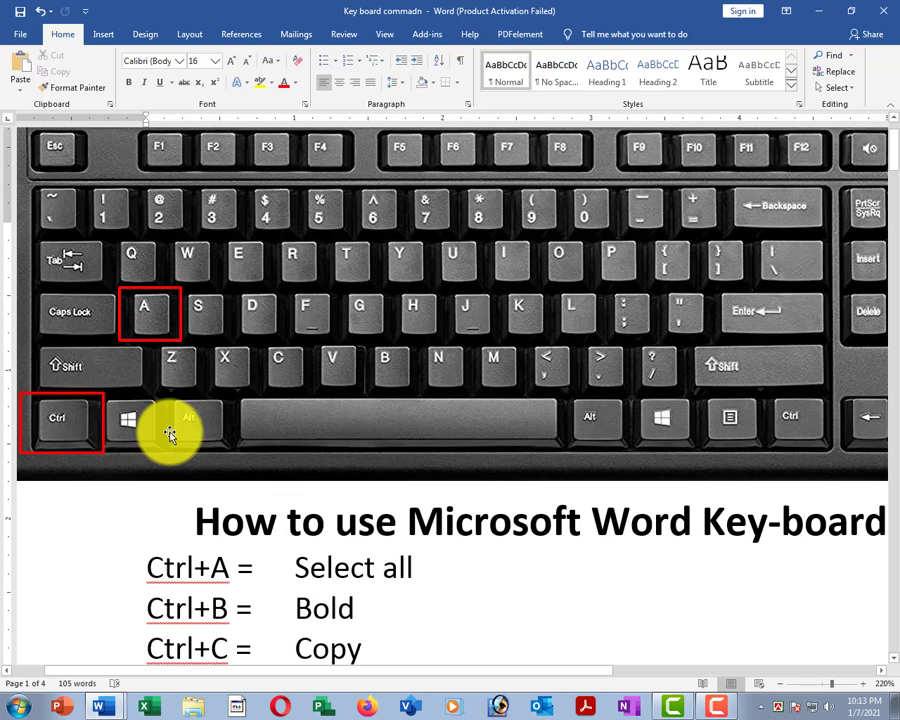
{"action": "scroll", "coordinate": [243, 476], "scroll_direction": "down", "scroll_amount": 2}
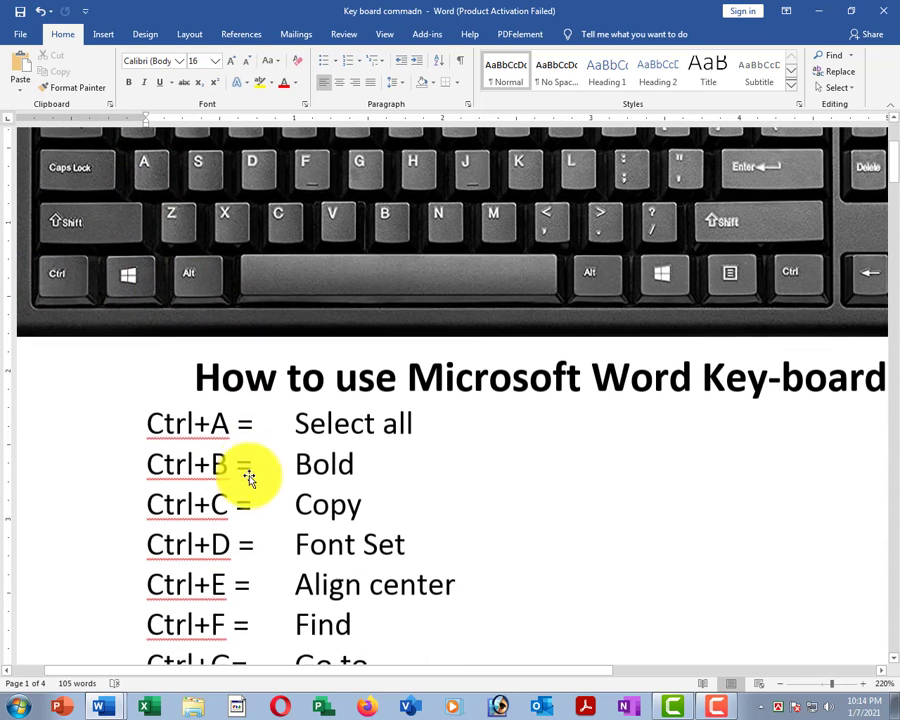
Step: Switch to the Document2 file and select all of its text
{"action": "left_click", "coordinate": [104, 703]}
{"action": "left_click", "coordinate": [100, 674]}
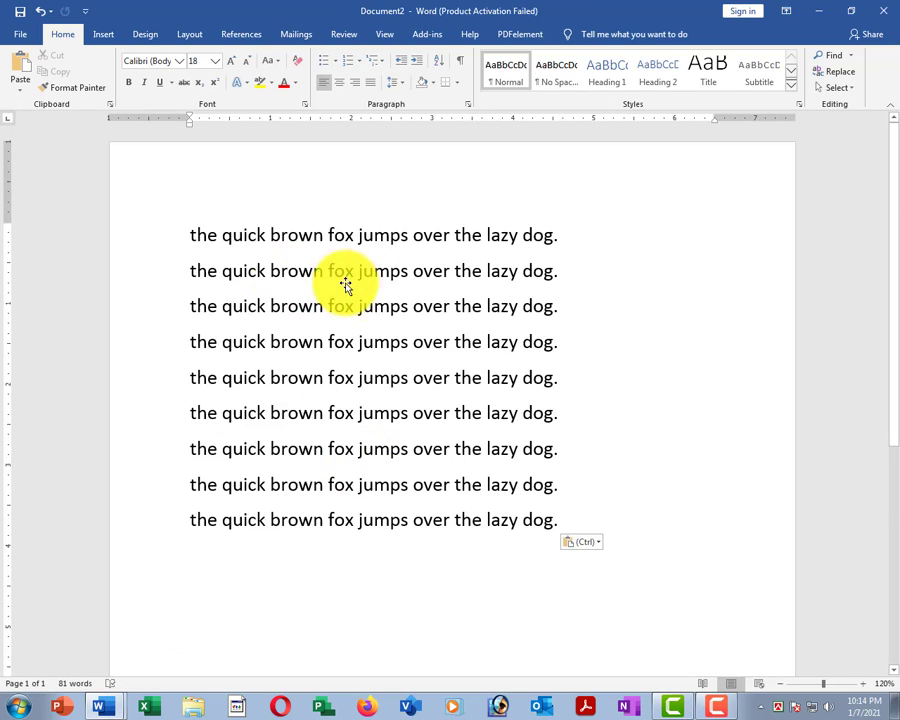
{"action": "key", "text": "ctrl+a"}
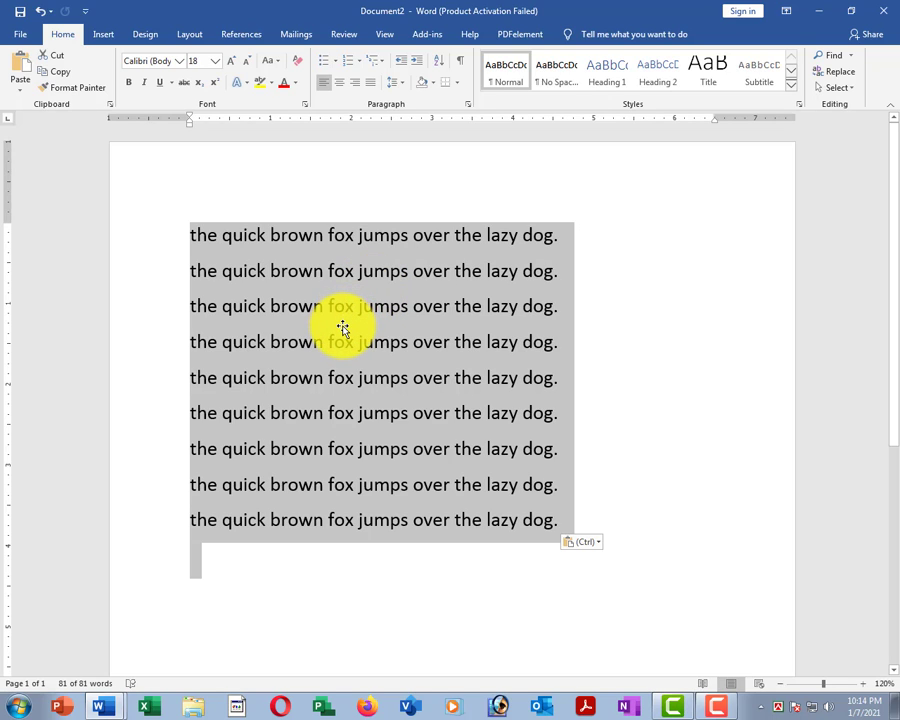
Step: Enlarge the selected sentences to font size 26
{"action": "left_click", "coordinate": [231, 62]}
{"action": "left_click", "coordinate": [231, 62]}
{"action": "left_click", "coordinate": [231, 62]}
{"action": "left_click", "coordinate": [231, 62]}
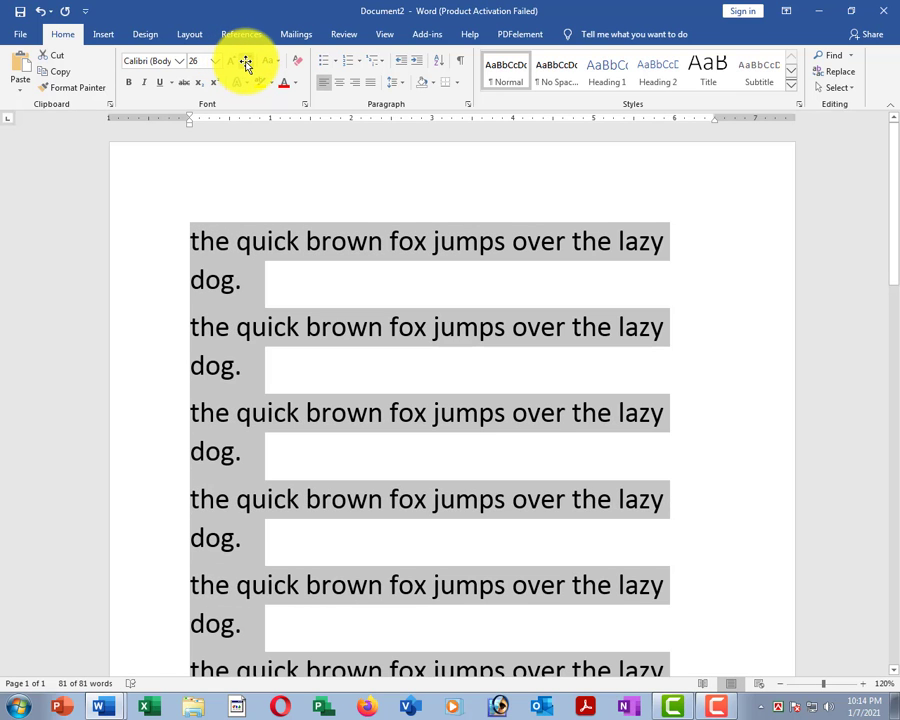
Step: Reduce the selected sentences to font size 10
{"action": "left_click", "coordinate": [246, 62]}
{"action": "left_click", "coordinate": [246, 62]}
{"action": "left_click", "coordinate": [246, 62]}
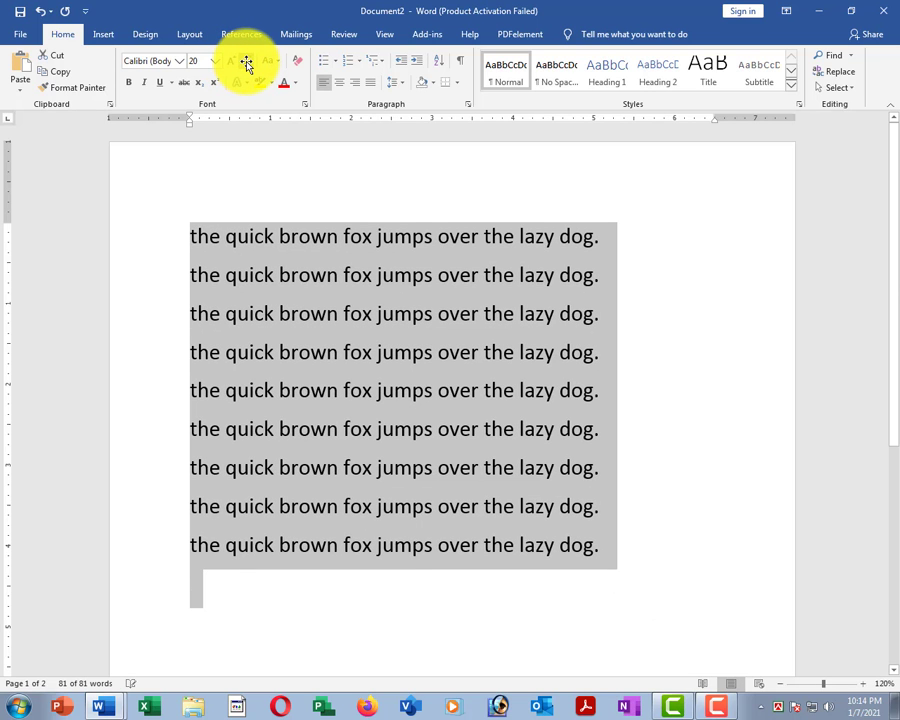
{"action": "left_click", "coordinate": [246, 62]}
{"action": "left_click", "coordinate": [246, 62]}
{"action": "left_click", "coordinate": [246, 62]}
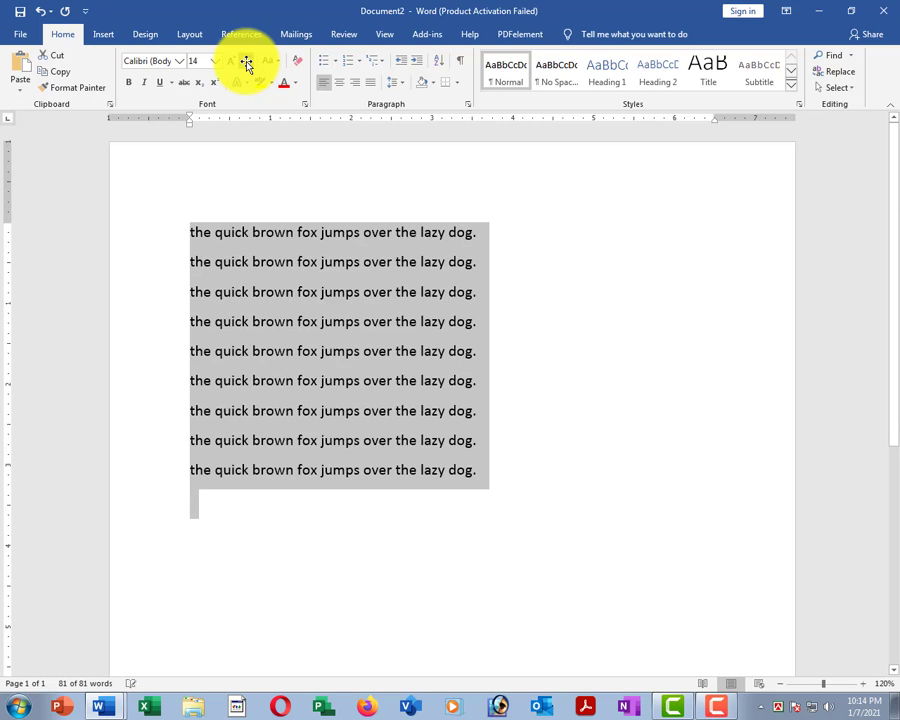
{"action": "left_click", "coordinate": [246, 62]}
{"action": "left_click", "coordinate": [246, 62]}
{"action": "left_click", "coordinate": [246, 62]}
Step: Give the selected sentences a dark blue theme font colour and make them bold and italic
{"action": "left_click", "coordinate": [295, 82]}
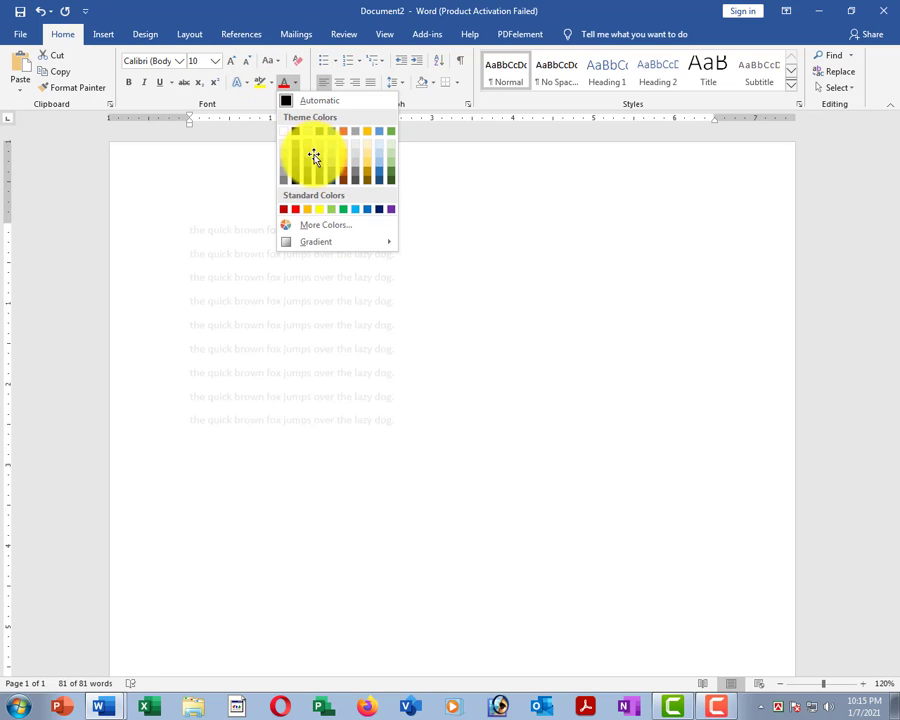
{"action": "left_click", "coordinate": [381, 176]}
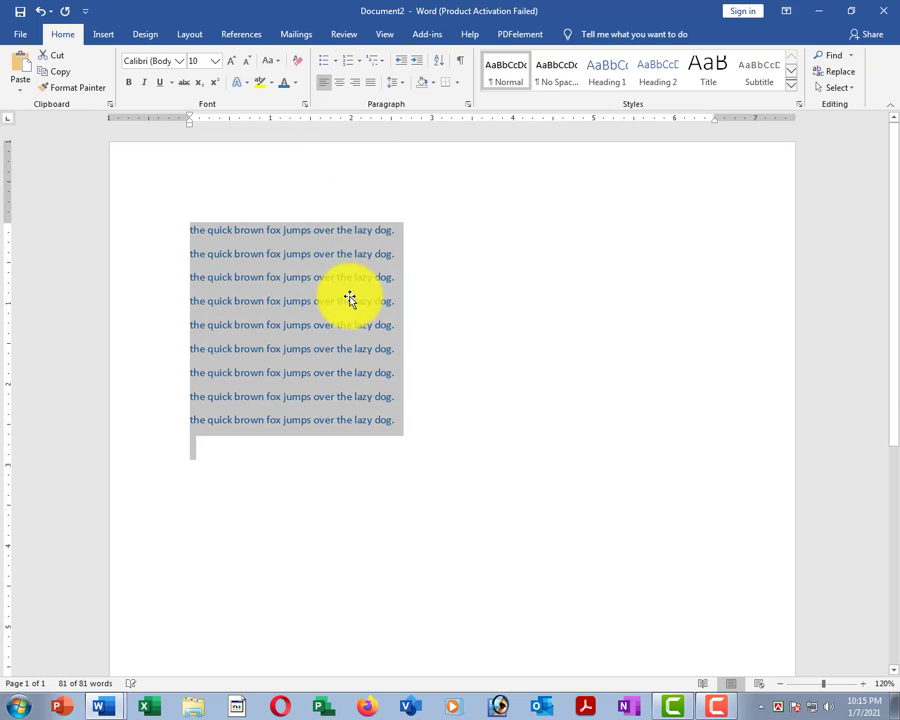
{"action": "left_click", "coordinate": [129, 84]}
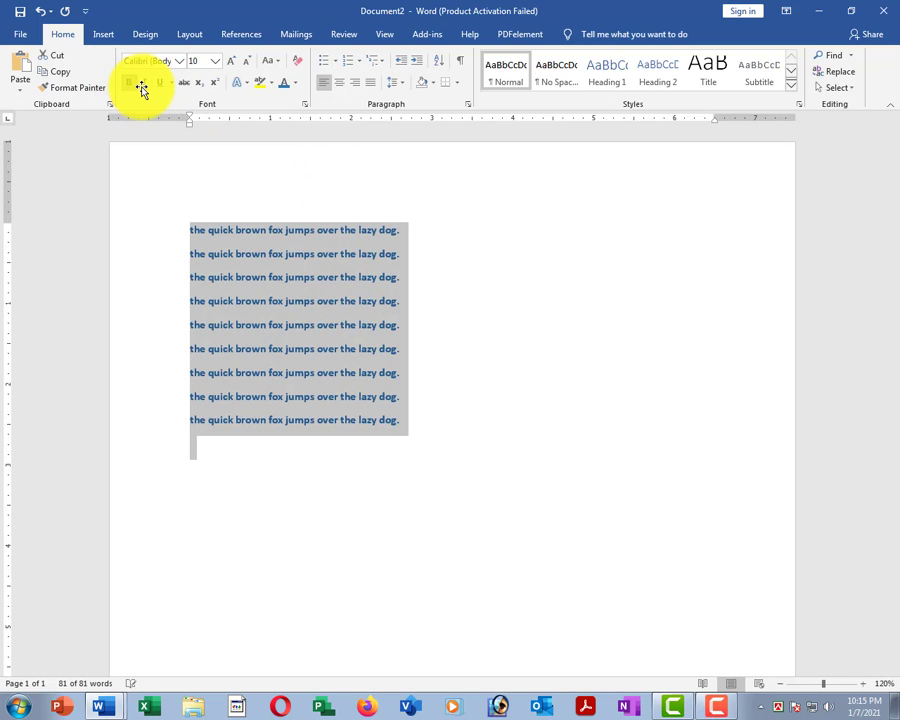
{"action": "left_click", "coordinate": [142, 86]}
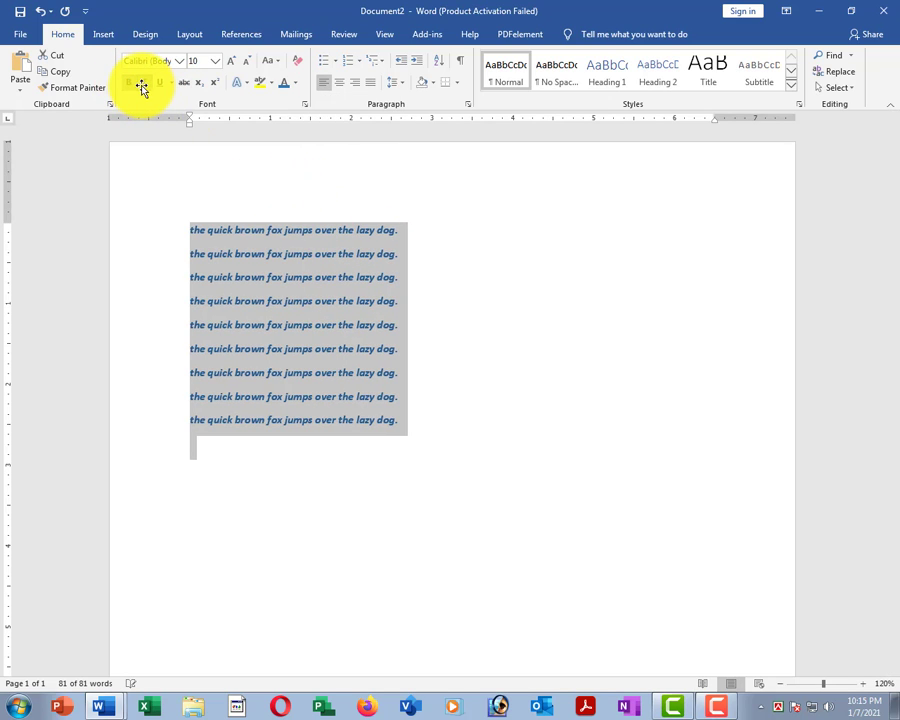
Step: Center the selected sentences and turn them into a list with arrowhead bullets
{"action": "left_click", "coordinate": [342, 86]}
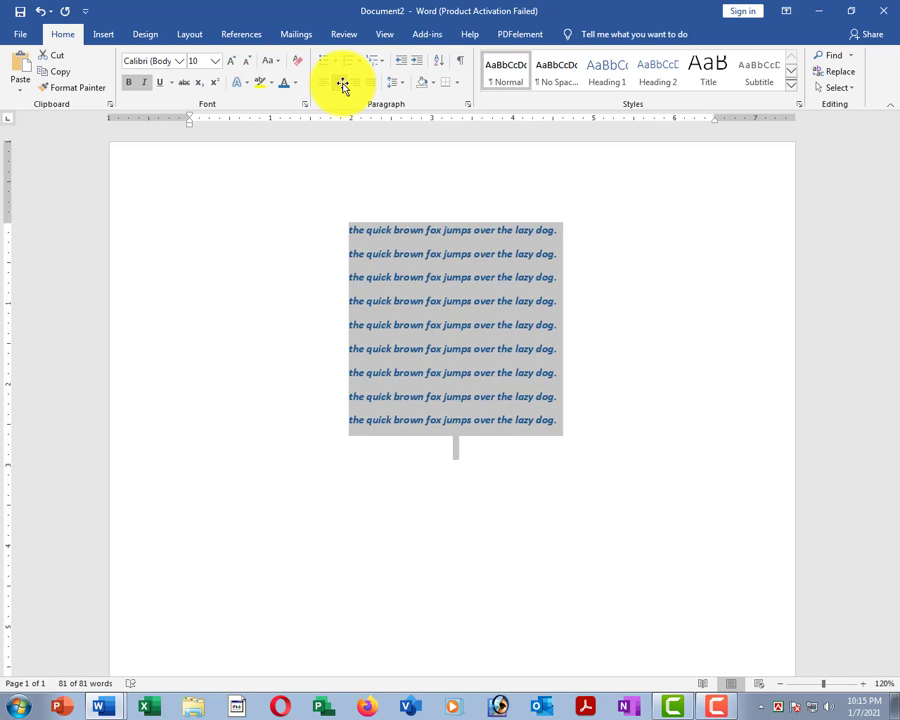
{"action": "left_click", "coordinate": [335, 61]}
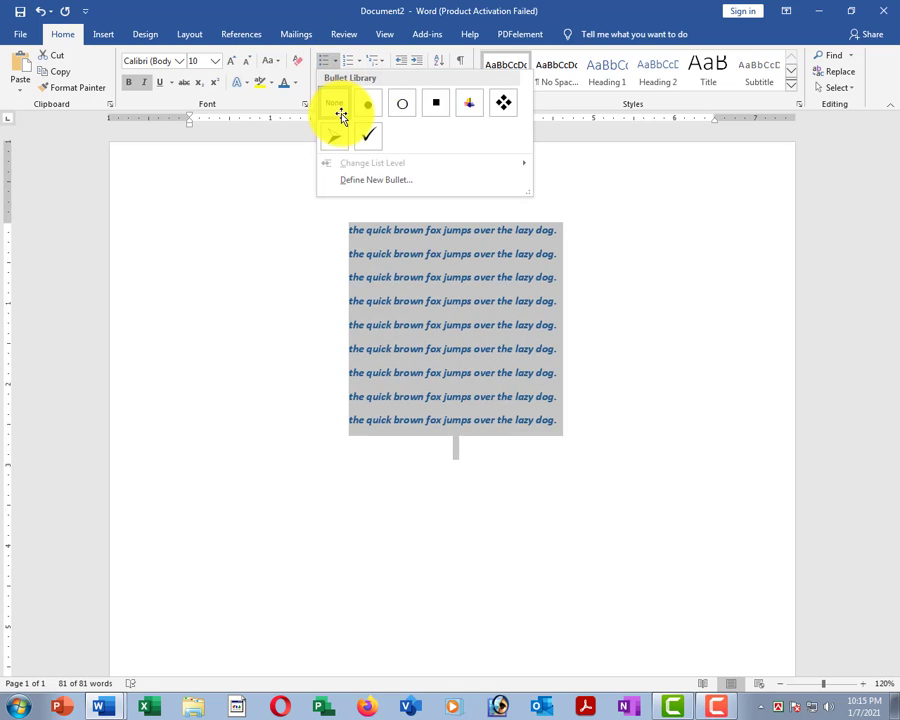
{"action": "left_click", "coordinate": [334, 136]}
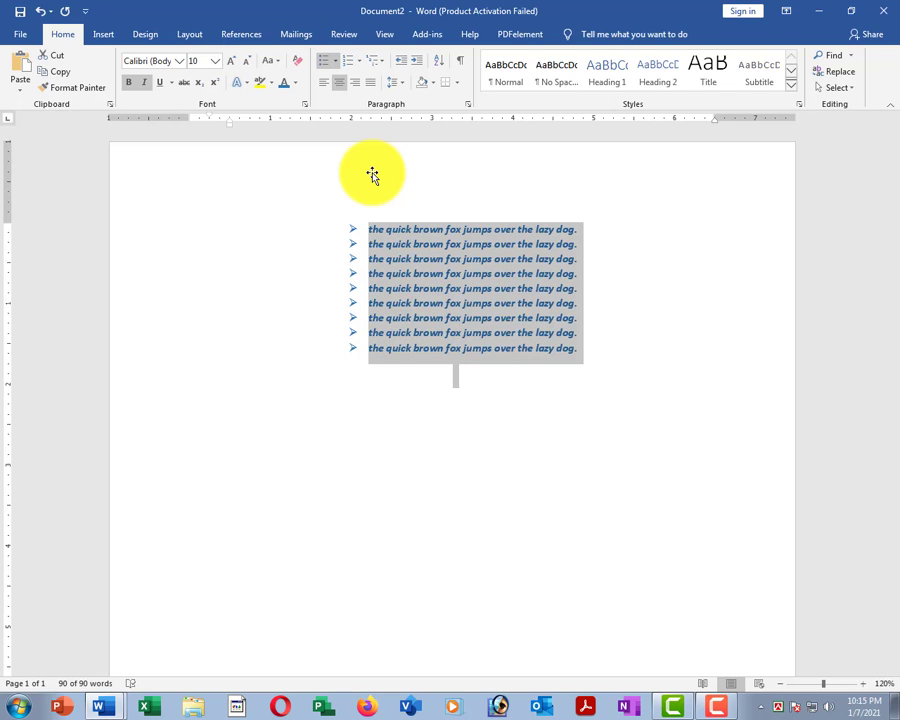
Step: Return to the "Key board commadn" document and outline "Ctrl+A =" and "Select all" in red, clearing the outlines again
{"action": "left_click", "coordinate": [100, 705]}
{"action": "left_click", "coordinate": [96, 652]}
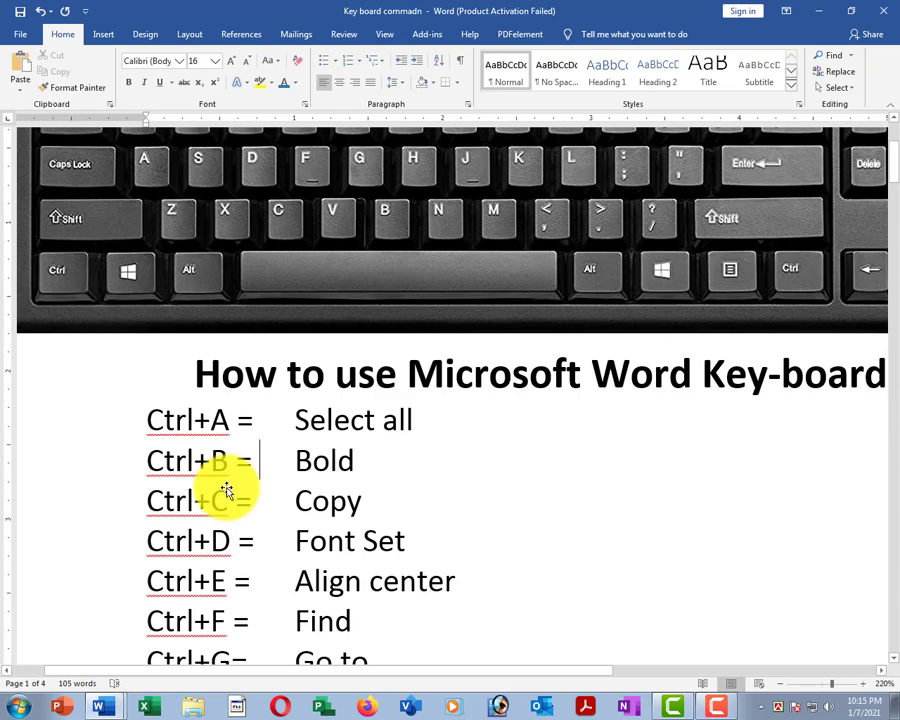
{"action": "mouse_move", "coordinate": [130, 404]}
{"action": "left_mouse_down"}
{"action": "mouse_move", "coordinate": [180, 416]}
{"action": "mouse_move", "coordinate": [424, 424]}
{"action": "mouse_move", "coordinate": [430, 444]}
{"action": "mouse_move", "coordinate": [283, 421]}
{"action": "mouse_move", "coordinate": [261, 433]}
{"action": "left_mouse_up"}
{"action": "left_click_drag", "start_coordinate": [288, 391], "coordinate": [426, 441]}
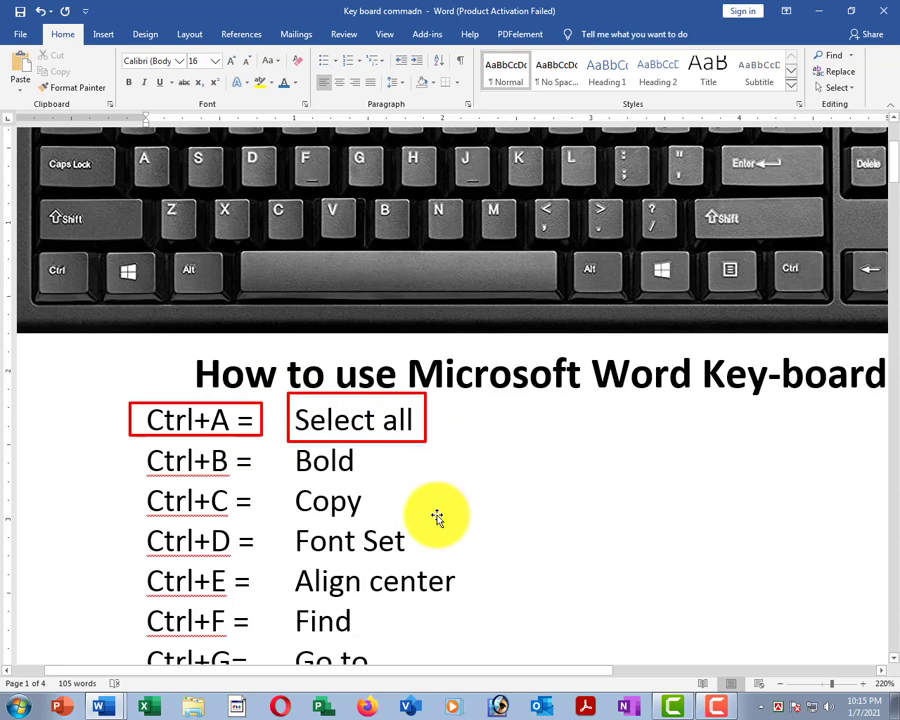
{"action": "key", "text": "Escape"}
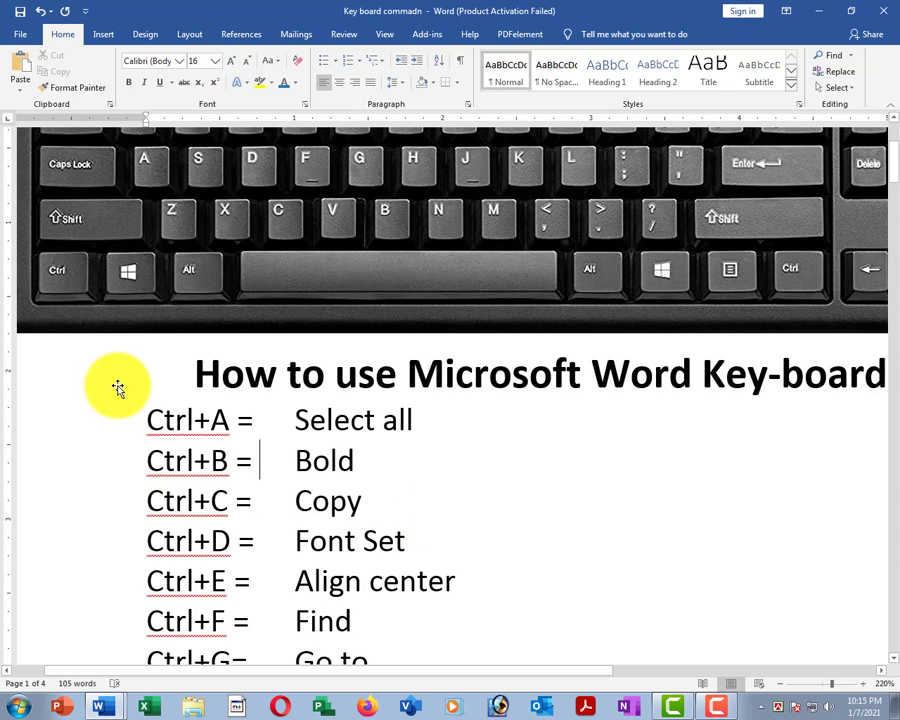
Step: Outline "Ctrl+B =", "Bold" and the page heading in red, then clear the outlines
{"action": "mouse_move", "coordinate": [130, 447]}
{"action": "left_mouse_down"}
{"action": "mouse_move", "coordinate": [216, 460]}
{"action": "mouse_move", "coordinate": [264, 482]}
{"action": "left_mouse_up"}
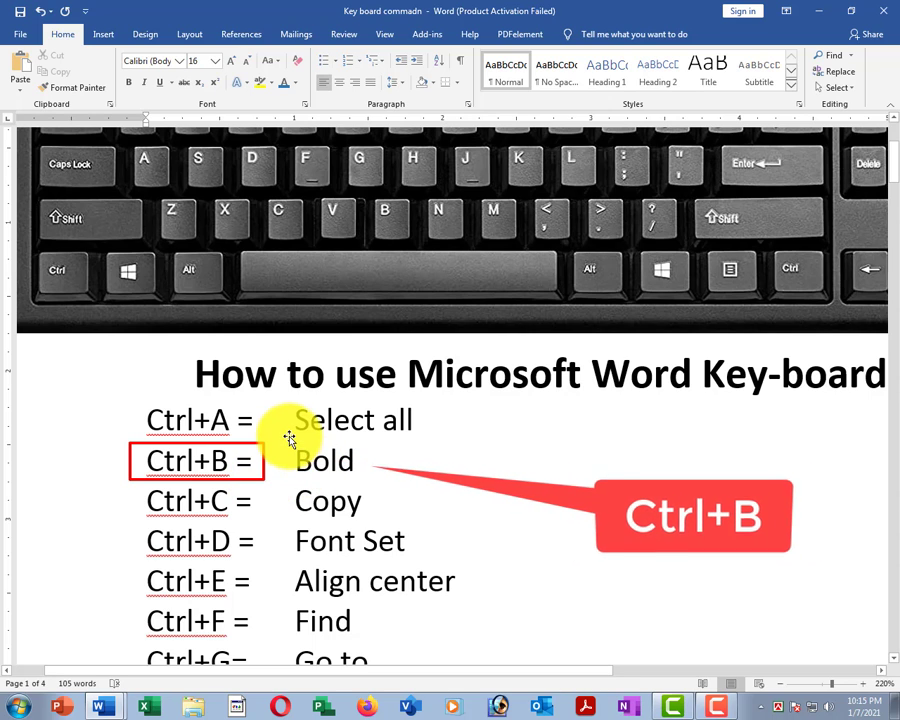
{"action": "left_click_drag", "start_coordinate": [289, 440], "coordinate": [366, 477]}
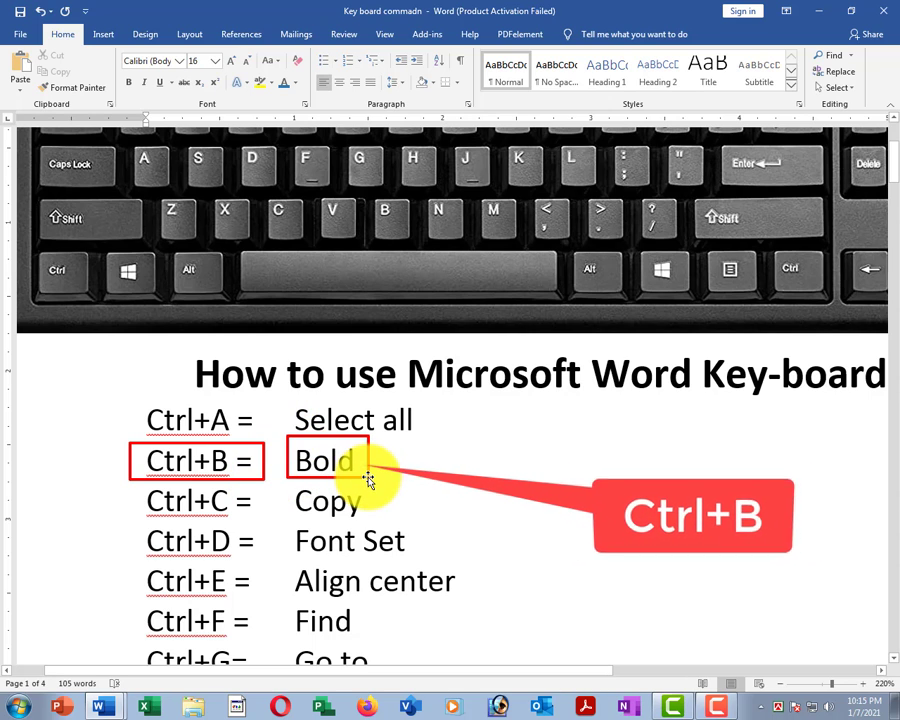
{"action": "left_click_drag", "start_coordinate": [281, 374], "coordinate": [888, 403]}
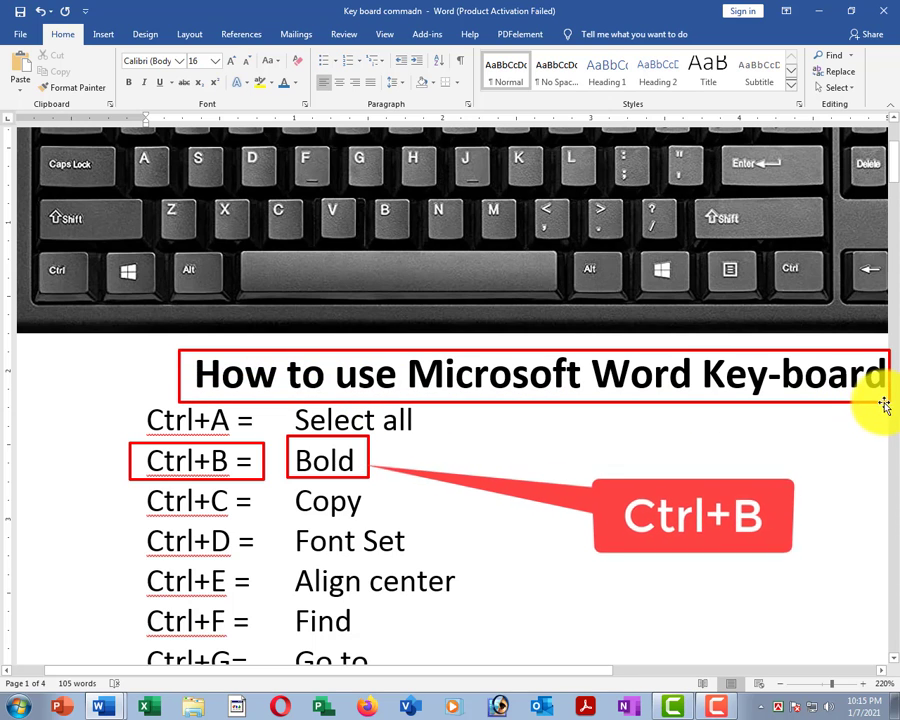
{"action": "key", "text": "Escape"}
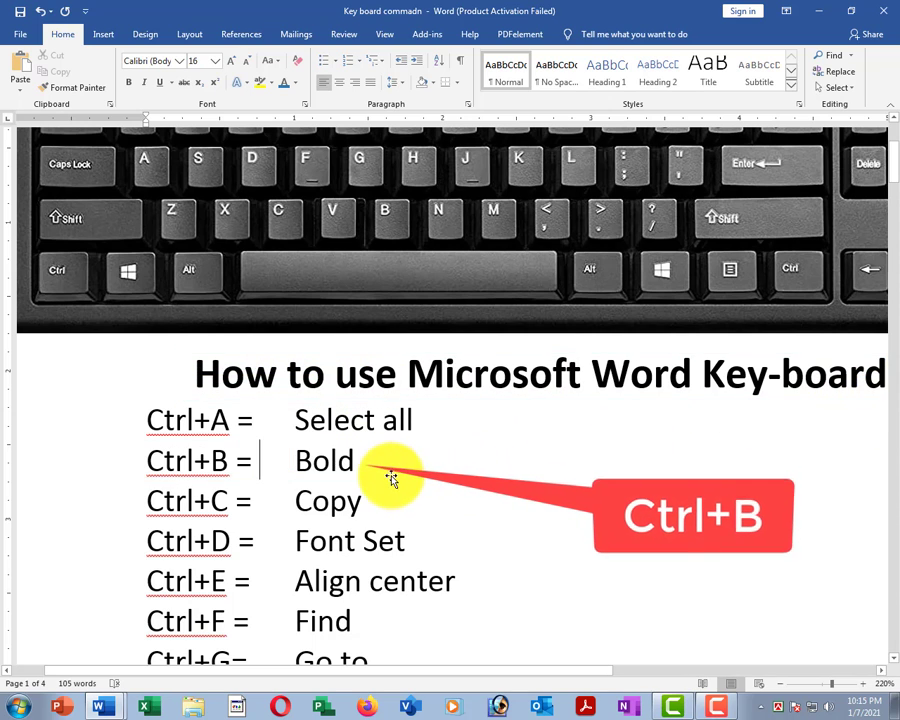
Step: Apply bold formatting to the word "Bold" in the Ctrl+B line of the shortcut list
{"action": "left_click", "coordinate": [298, 460]}
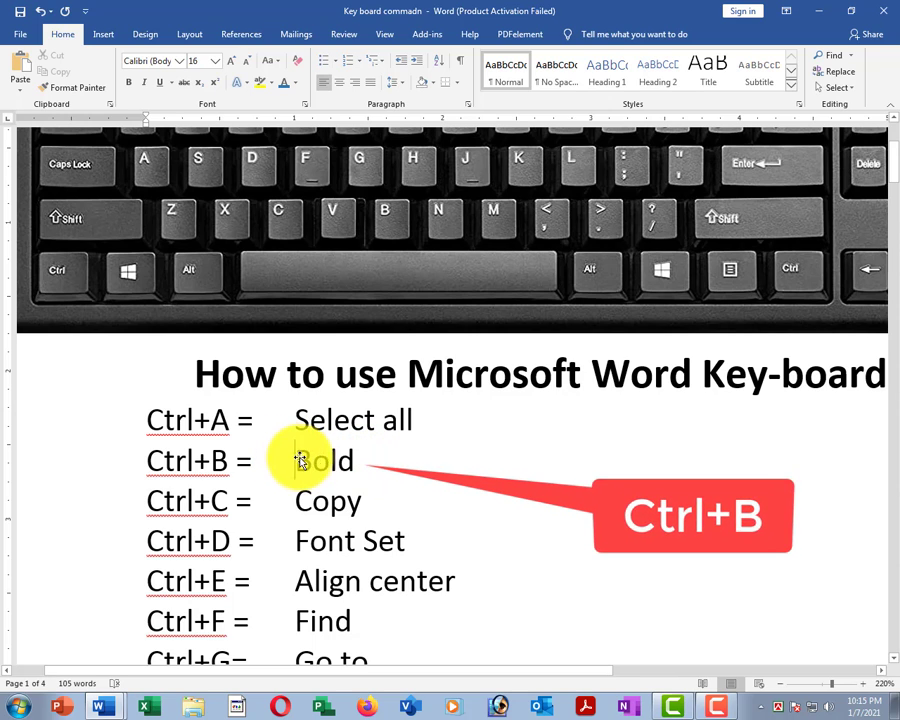
{"action": "left_click_drag", "start_coordinate": [300, 460], "coordinate": [360, 460]}
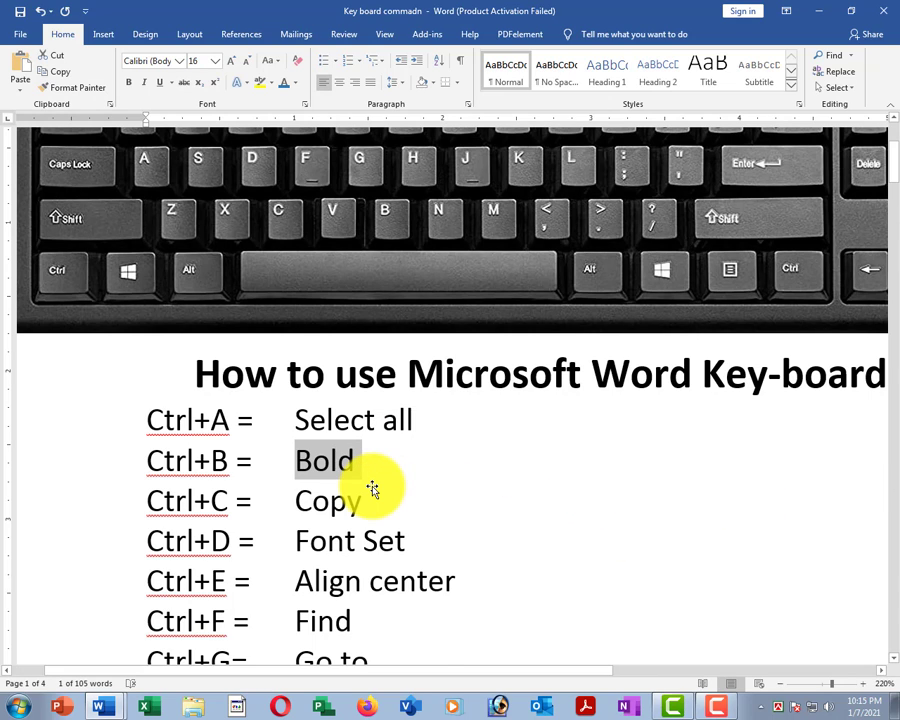
{"action": "type", "text": "the quick brown fox jumps over the lazy dog"}
{"action": "key", "text": "ctrl+z"}
{"action": "key", "text": "ctrl+b"}
{"action": "left_click", "coordinate": [390, 494]}
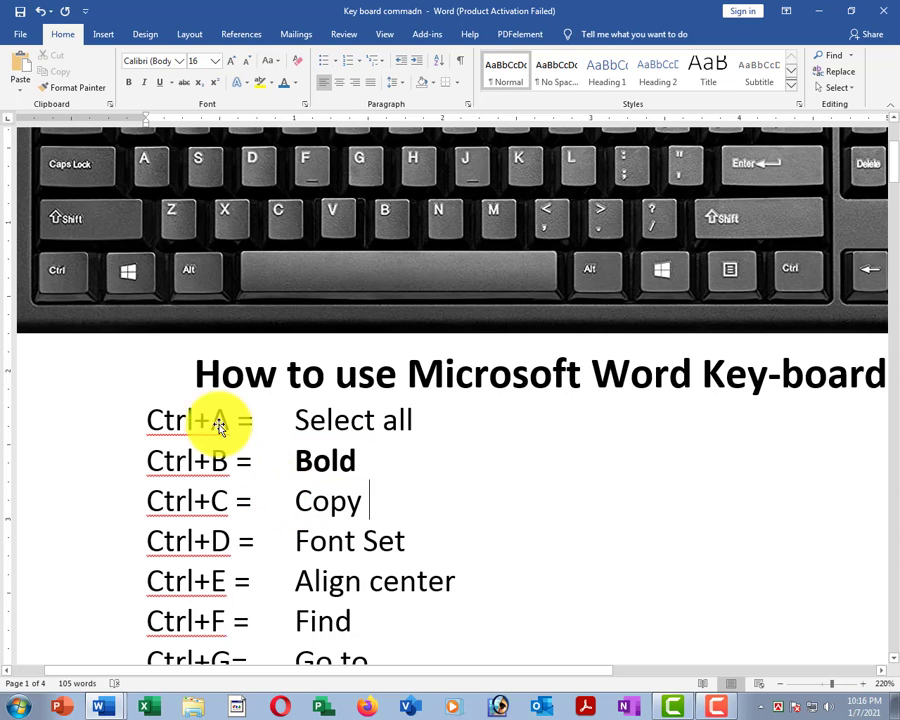
Step: Select the Ctrl+A line and outline the Ctrl key, the B key and the word "Bold" in red, clearing the outlines again
{"action": "left_click_drag", "start_coordinate": [141, 414], "coordinate": [466, 422]}
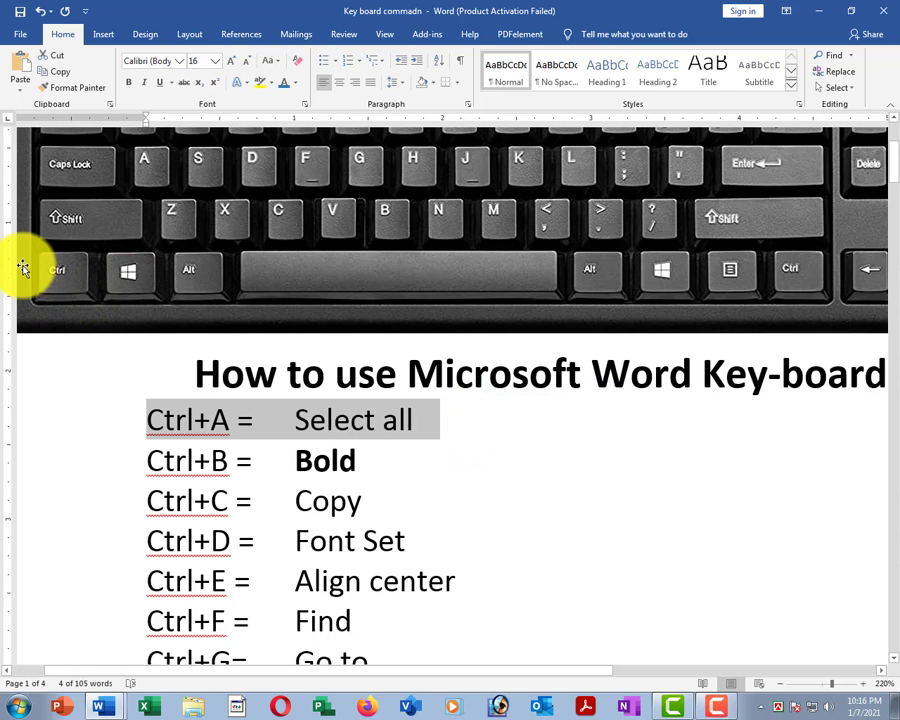
{"action": "left_click_drag", "start_coordinate": [25, 253], "coordinate": [99, 298]}
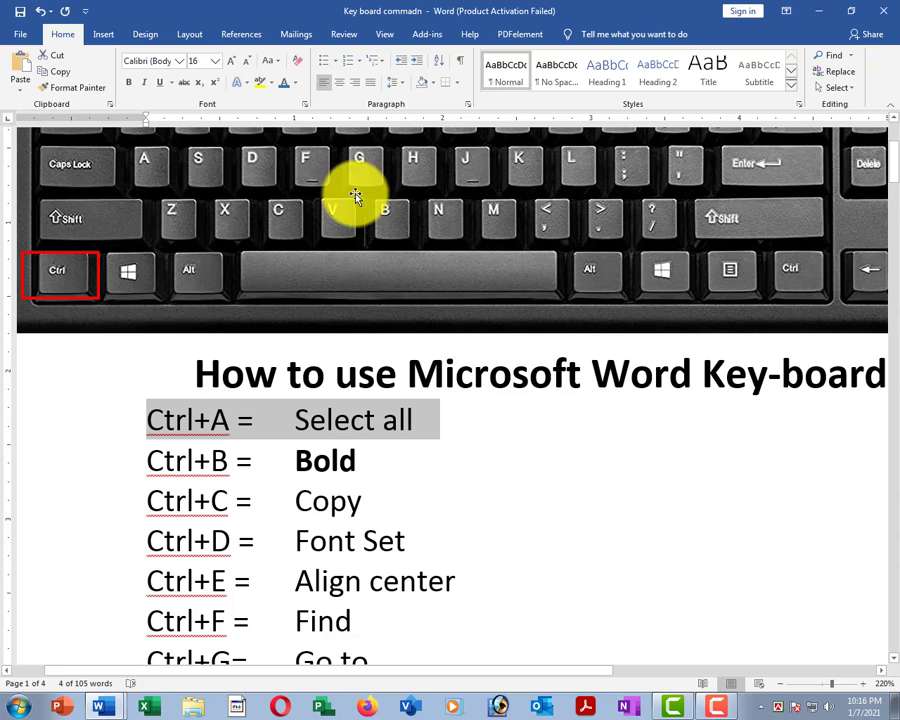
{"action": "left_click_drag", "start_coordinate": [377, 202], "coordinate": [412, 241]}
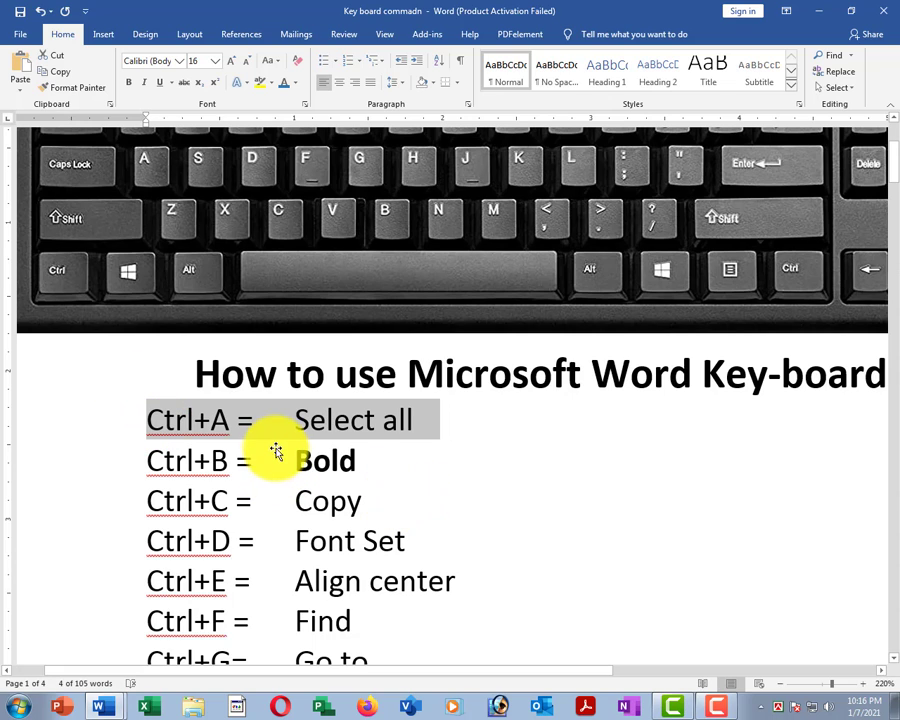
{"action": "left_click_drag", "start_coordinate": [278, 442], "coordinate": [384, 481]}
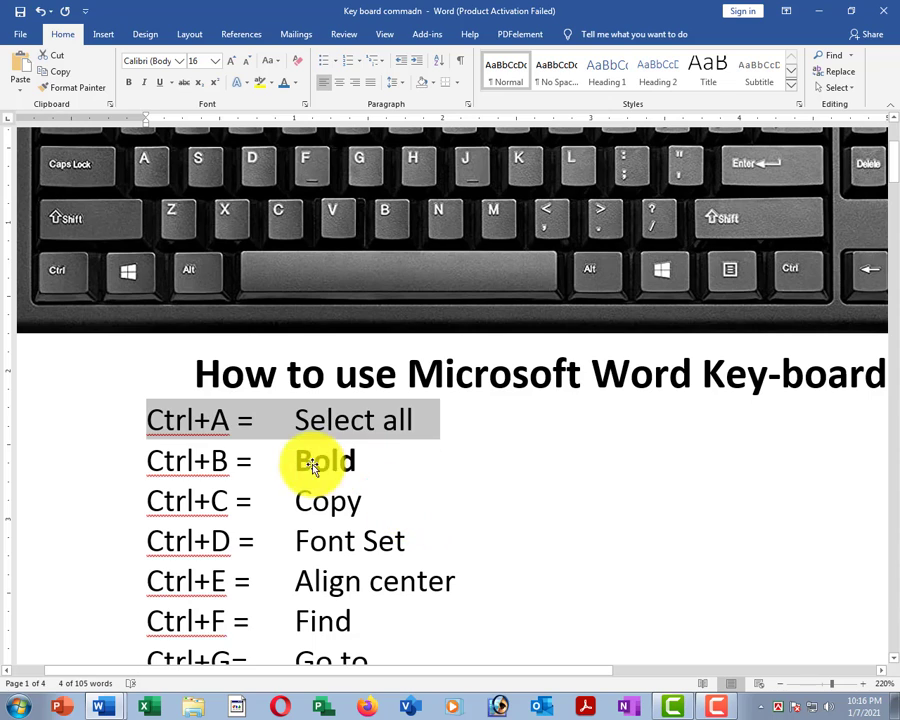
Step: Remove the bold formatting from the word "Bold" in the Ctrl+B line of the shortcut list
{"action": "left_click_drag", "start_coordinate": [269, 463], "coordinate": [359, 466]}
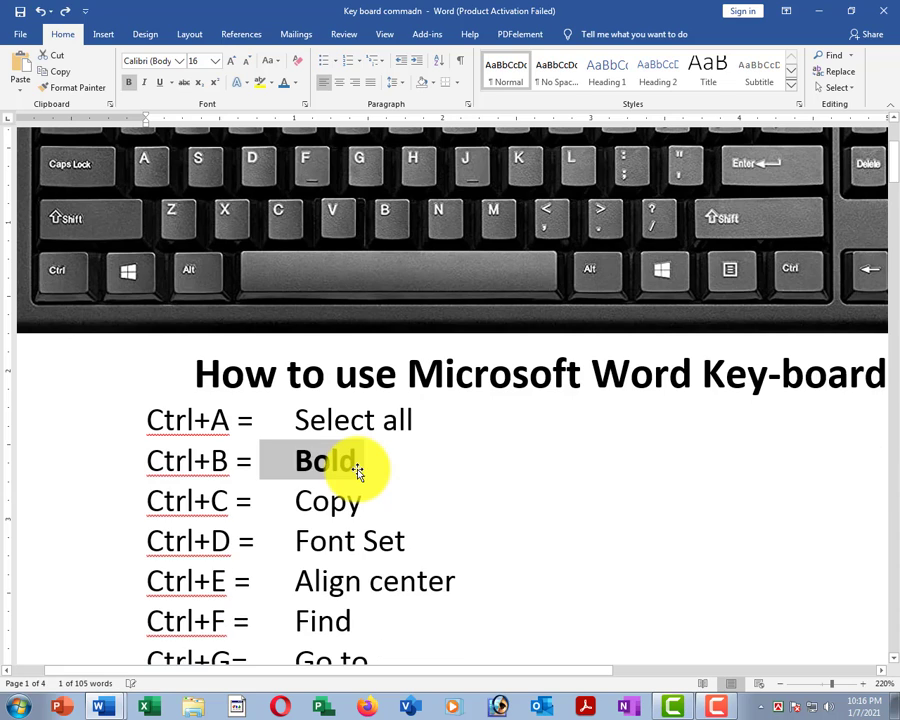
{"action": "key", "text": "ctrl+b"}
{"action": "left_click", "coordinate": [375, 481]}
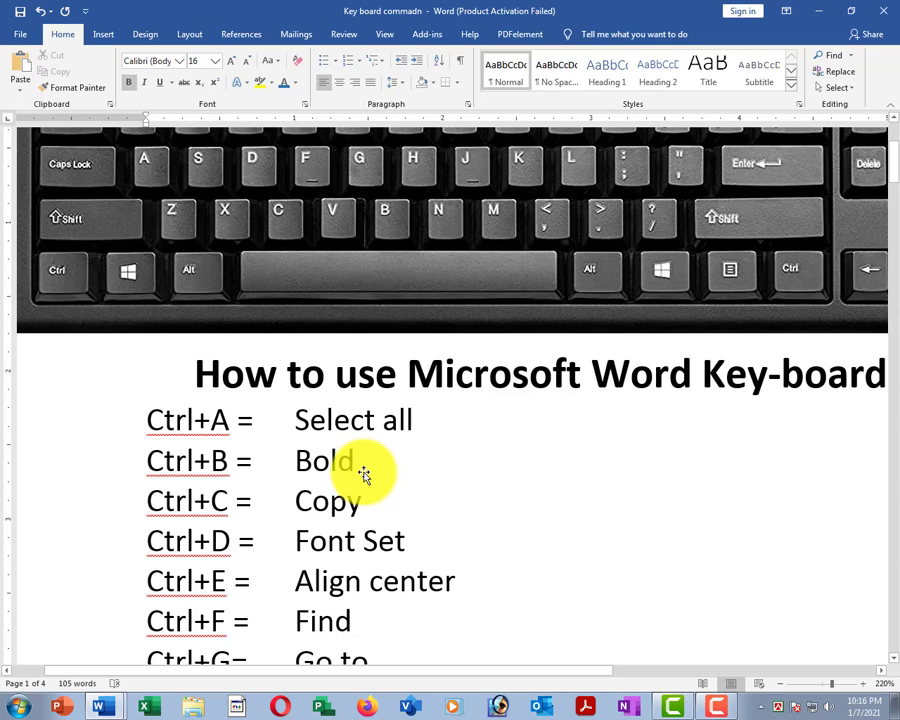
Step: Point out the Ctrl+C line by selecting its letter "C" and the word "Copy", and clear the selection
{"action": "scroll", "coordinate": [365, 475], "scroll_direction": "down", "scroll_amount": 2}
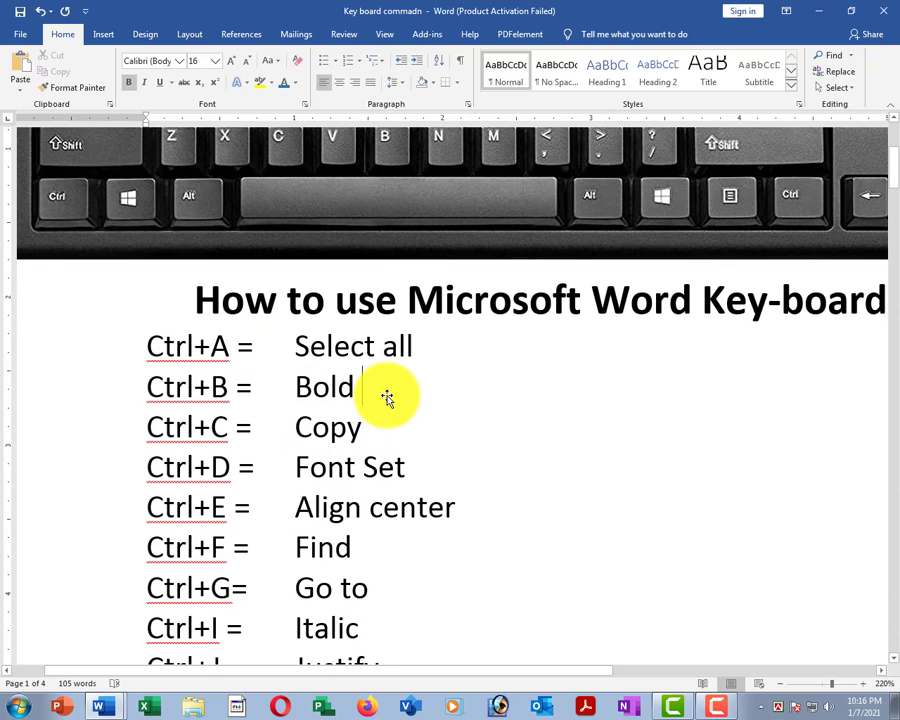
{"action": "scroll", "coordinate": [326, 417], "scroll_direction": "down", "scroll_amount": 2}
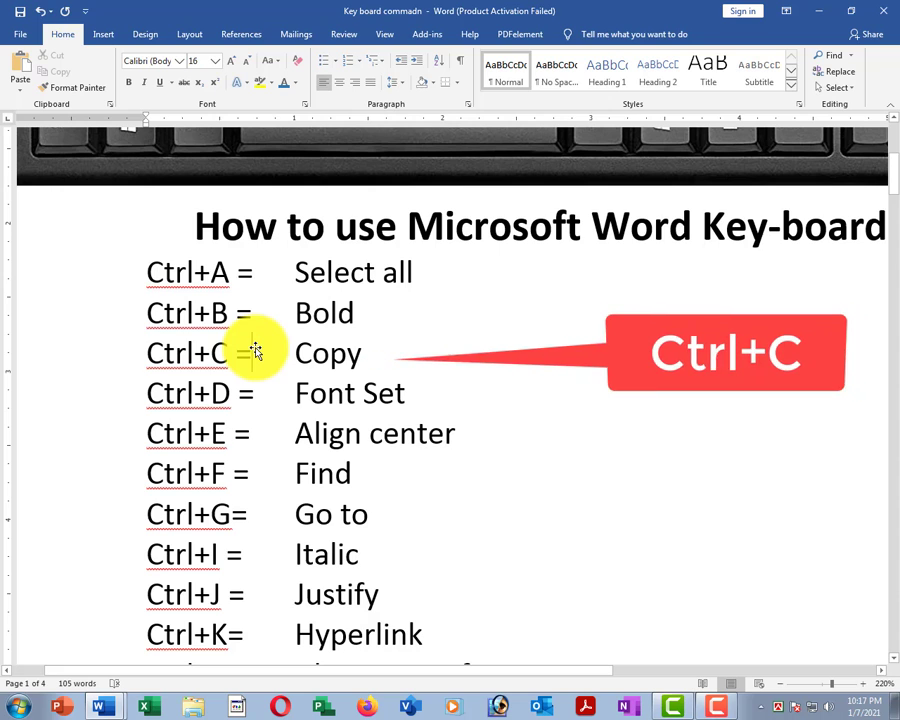
{"action": "double_click", "coordinate": [213, 353]}
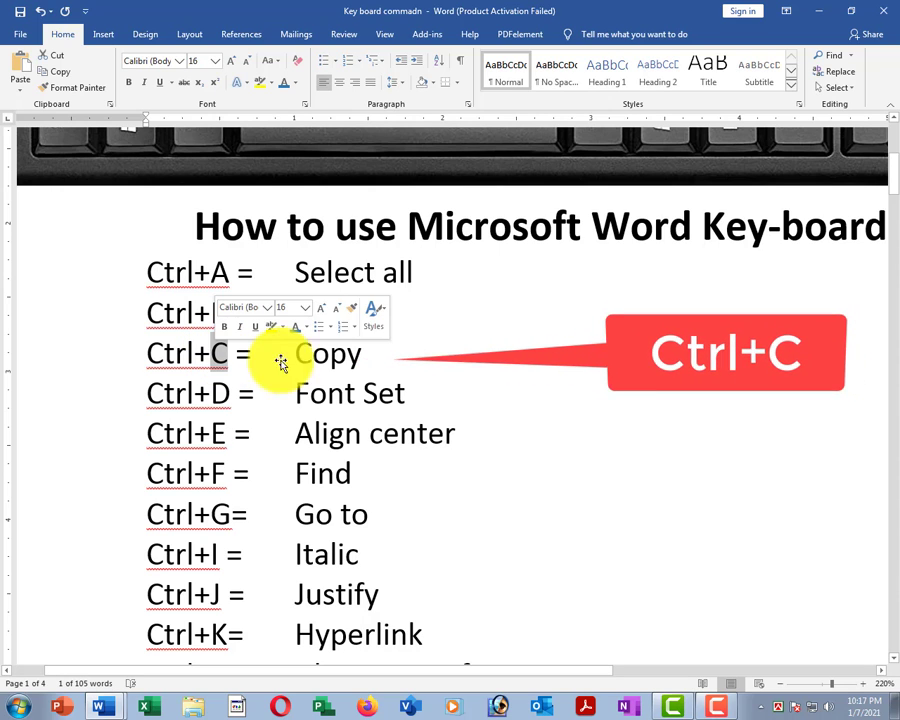
{"action": "left_click_drag", "start_coordinate": [366, 356], "coordinate": [300, 356]}
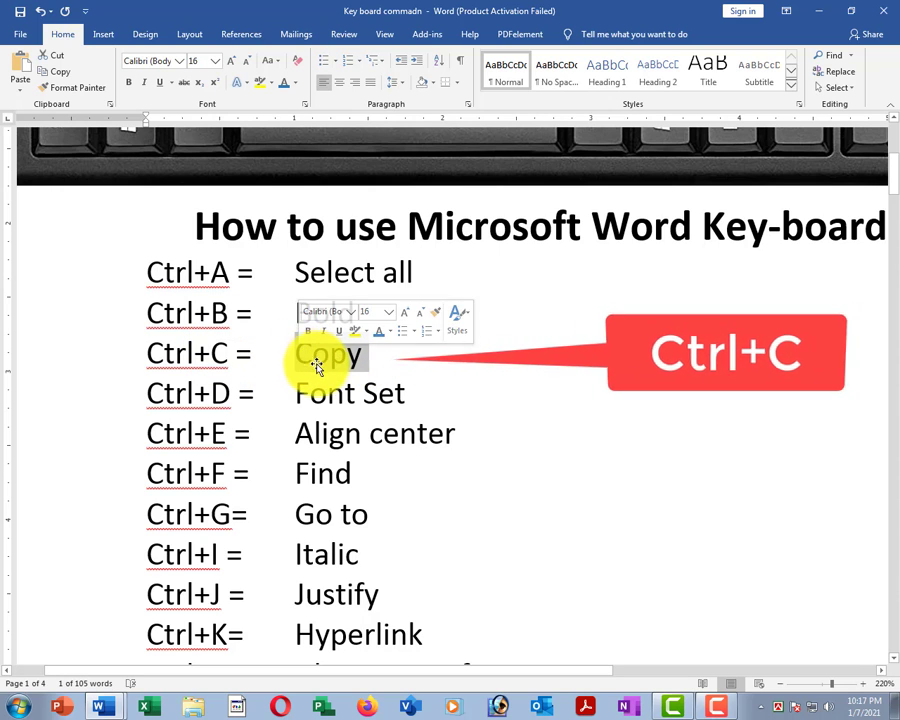
{"action": "left_click", "coordinate": [312, 366]}
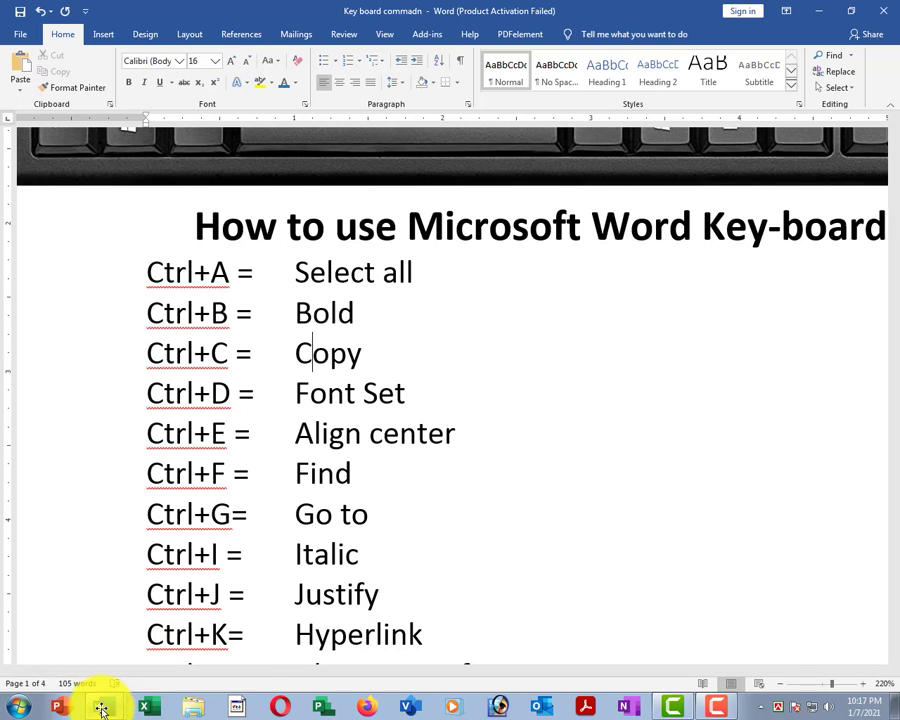
Step: Switch to Document2, select the entire bulleted list of fox sentences and copy it
{"action": "mouse_move", "coordinate": [105, 706]}
{"action": "left_click", "coordinate": [131, 673]}
{"action": "left_click", "coordinate": [398, 416]}
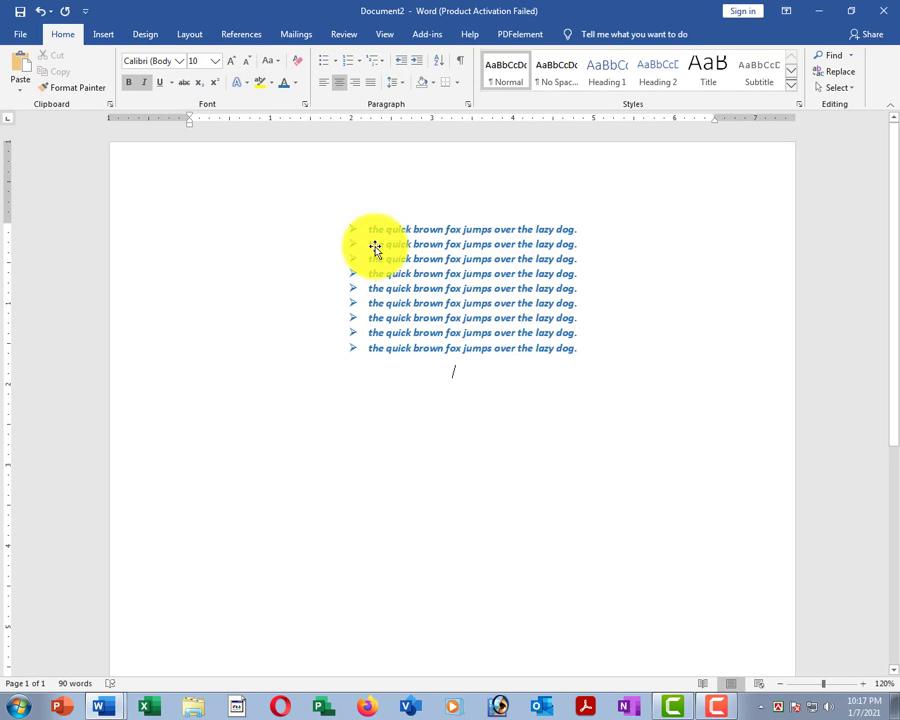
{"action": "left_click_drag", "start_coordinate": [166, 229], "coordinate": [211, 372]}
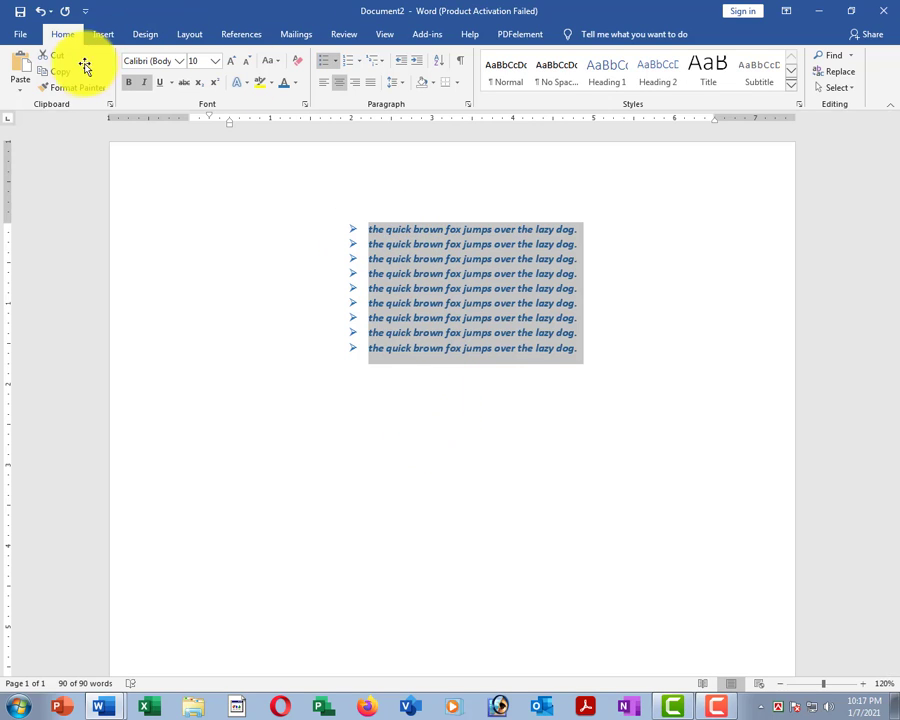
{"action": "left_click", "coordinate": [54, 75]}
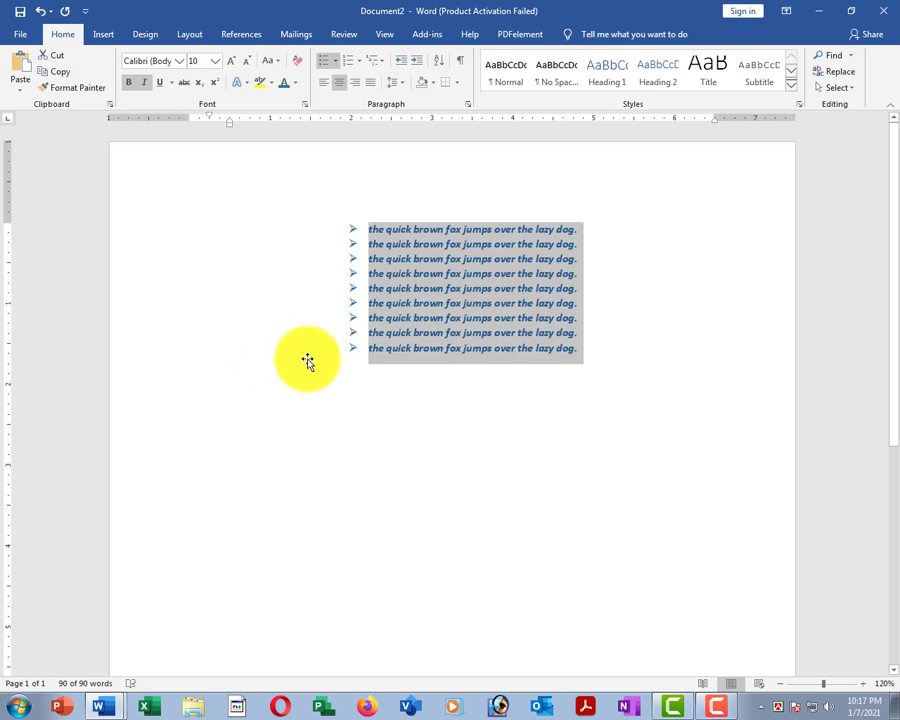
{"action": "left_click", "coordinate": [345, 410]}
{"action": "left_click_drag", "start_coordinate": [350, 233], "coordinate": [613, 362]}
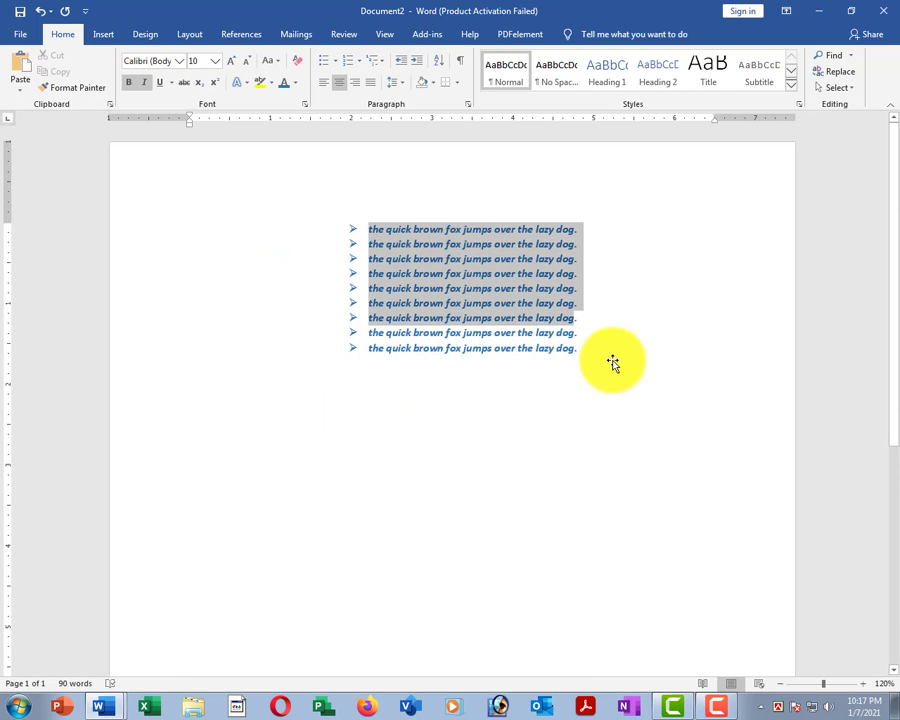
{"action": "key", "text": "ctrl+a"}
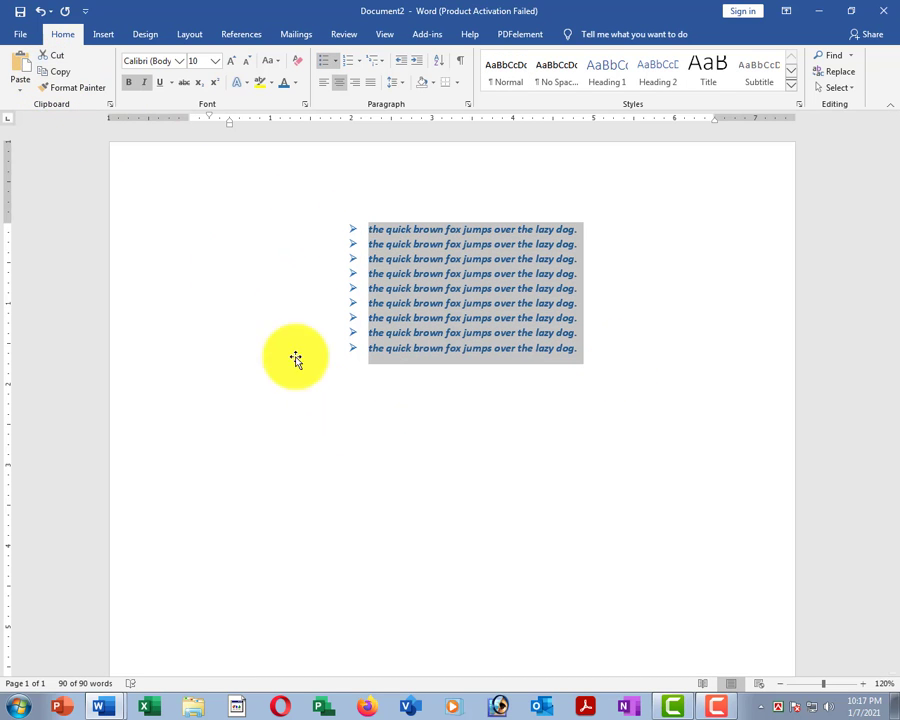
Step: Paste a copy of the bulleted list below the original, leaving a blank line between them
{"action": "left_click", "coordinate": [383, 456]}
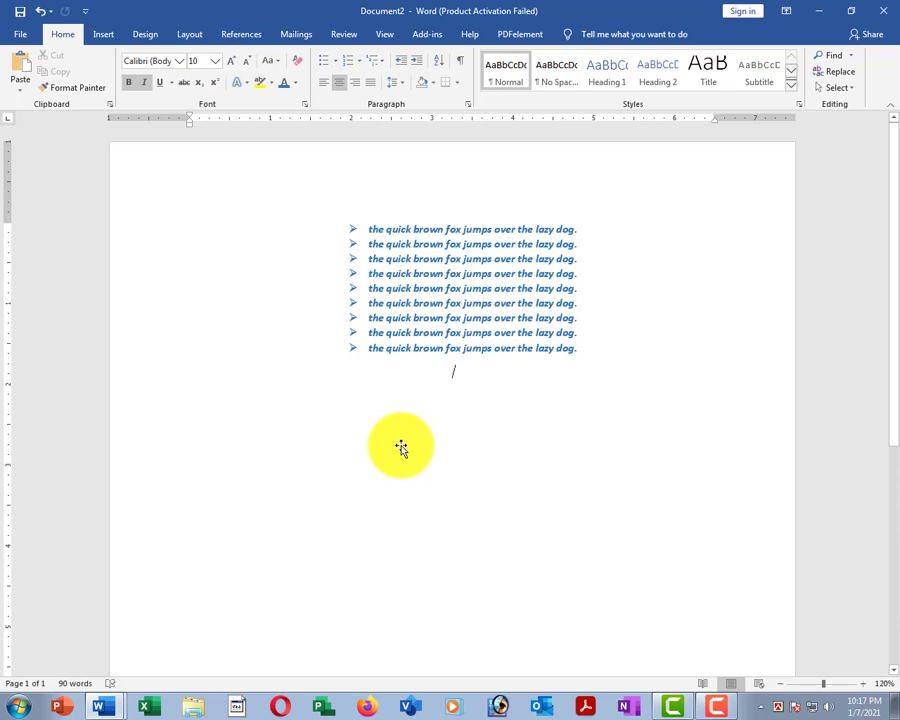
{"action": "key", "text": "Return"}
{"action": "key", "text": "BackSpace"}
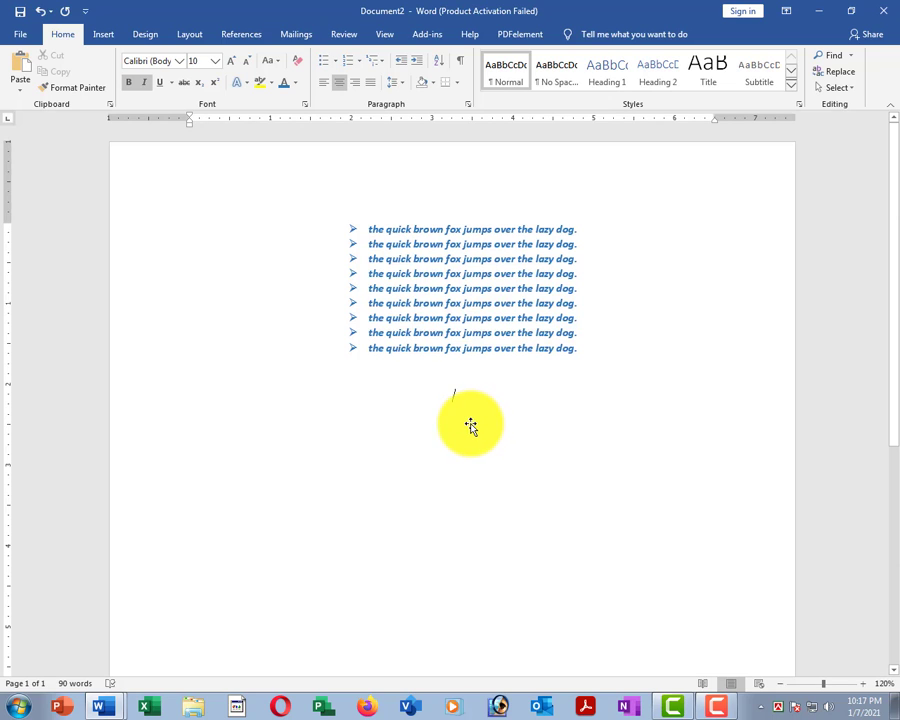
{"action": "key", "text": "ctrl+v"}
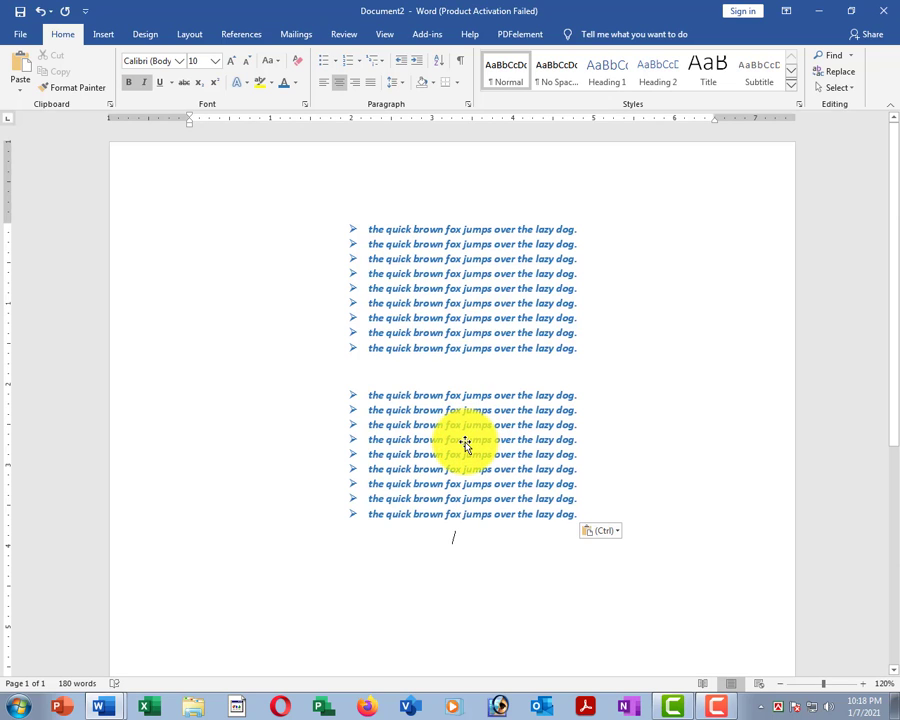
Step: Return to the "Key board commadn" document and outline the Ctrl and V keys in the keyboard picture, clearing the outlines again
{"action": "mouse_move", "coordinate": [99, 704]}
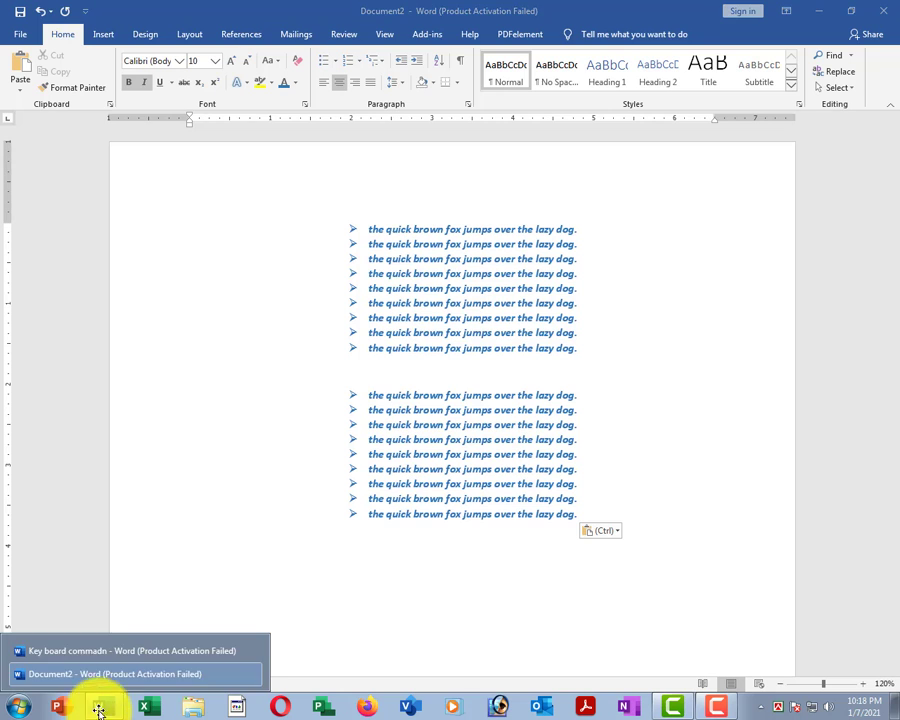
{"action": "left_click", "coordinate": [96, 655]}
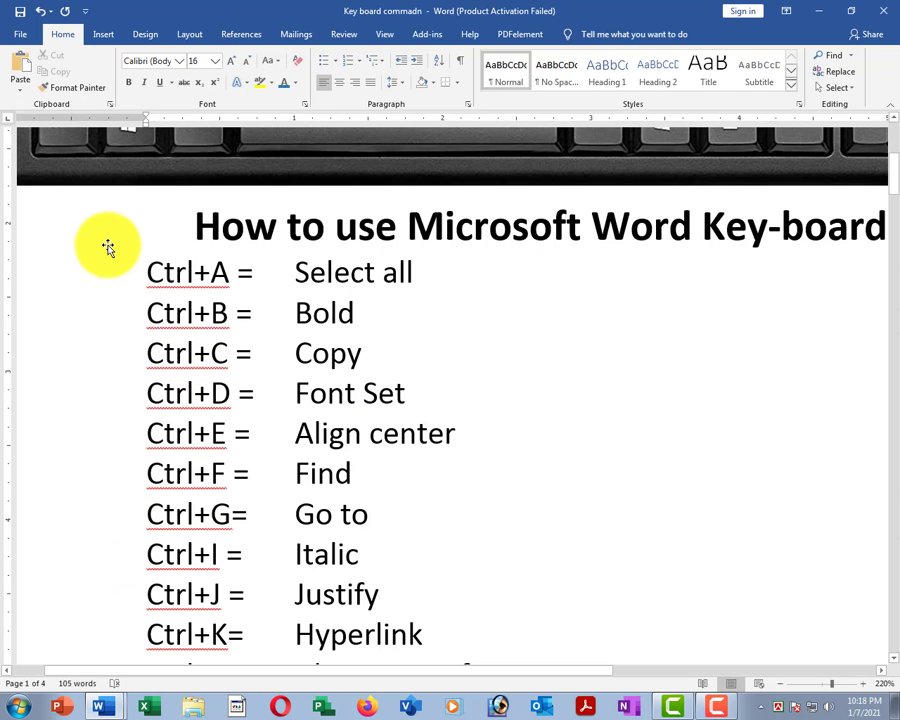
{"action": "scroll", "coordinate": [100, 240], "scroll_direction": "up", "scroll_amount": 5}
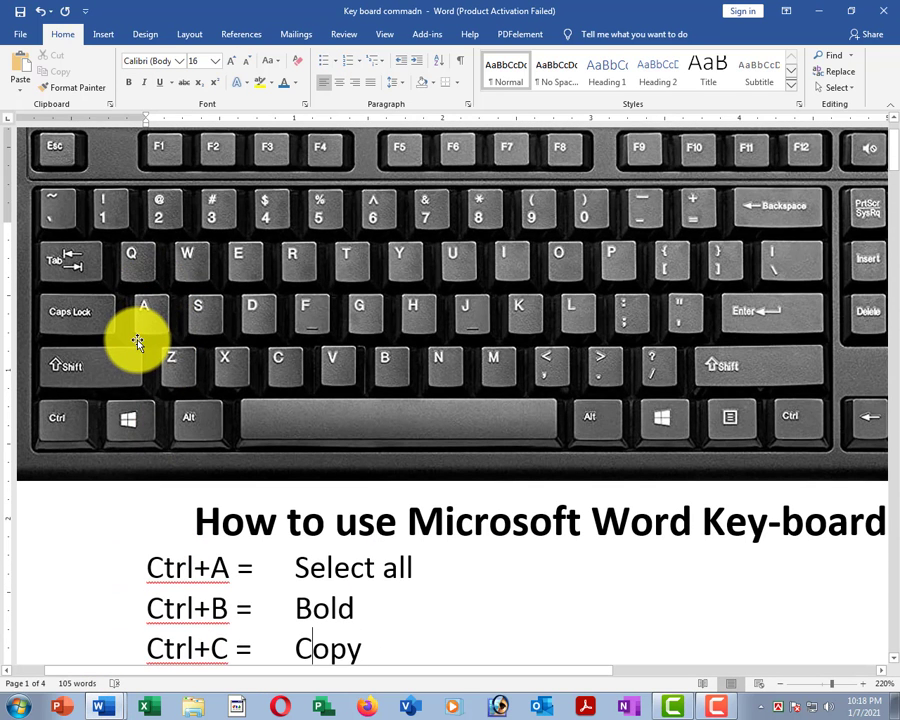
{"action": "mouse_move", "coordinate": [33, 400]}
{"action": "left_mouse_down"}
{"action": "mouse_move", "coordinate": [70, 418]}
{"action": "mouse_move", "coordinate": [97, 447]}
{"action": "left_mouse_up"}
{"action": "left_click_drag", "start_coordinate": [323, 346], "coordinate": [361, 385]}
{"action": "key", "text": "Escape"}
Step: Switch to Document2 and compare the original list with the pasted copy by selecting each in turn
{"action": "left_click", "coordinate": [114, 704]}
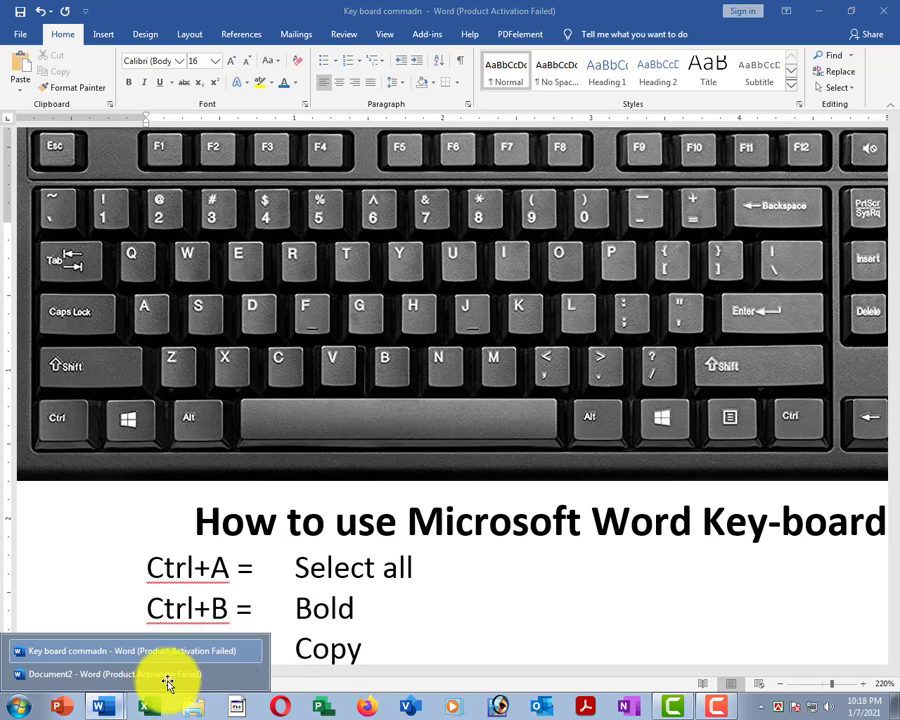
{"action": "left_click", "coordinate": [167, 676]}
{"action": "left_click_drag", "start_coordinate": [366, 228], "coordinate": [618, 354]}
{"action": "left_click_drag", "start_coordinate": [362, 406], "coordinate": [602, 537]}
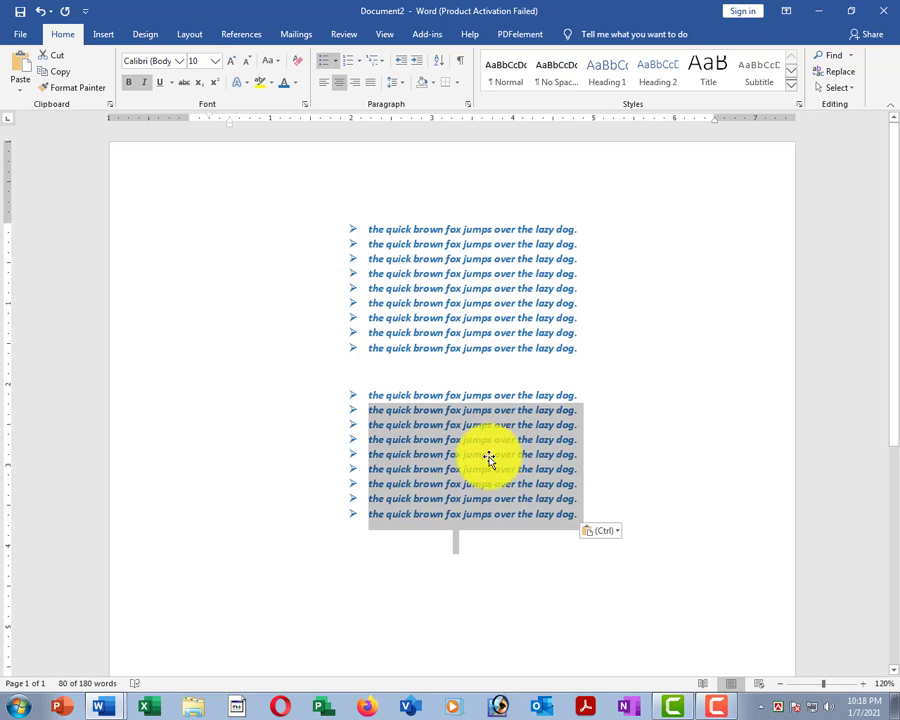
Step: Paste four more copies of the bulleted list at the end of Document2 and return to the first page
{"action": "left_click", "coordinate": [501, 565]}
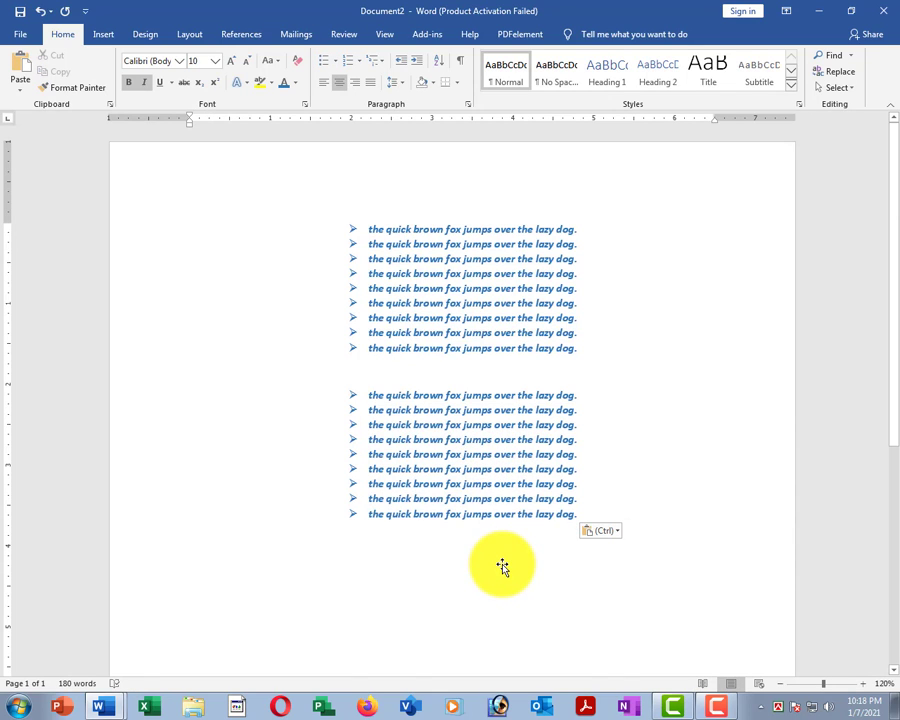
{"action": "key", "text": "ctrl+v"}
{"action": "key", "text": "ctrl+v"}
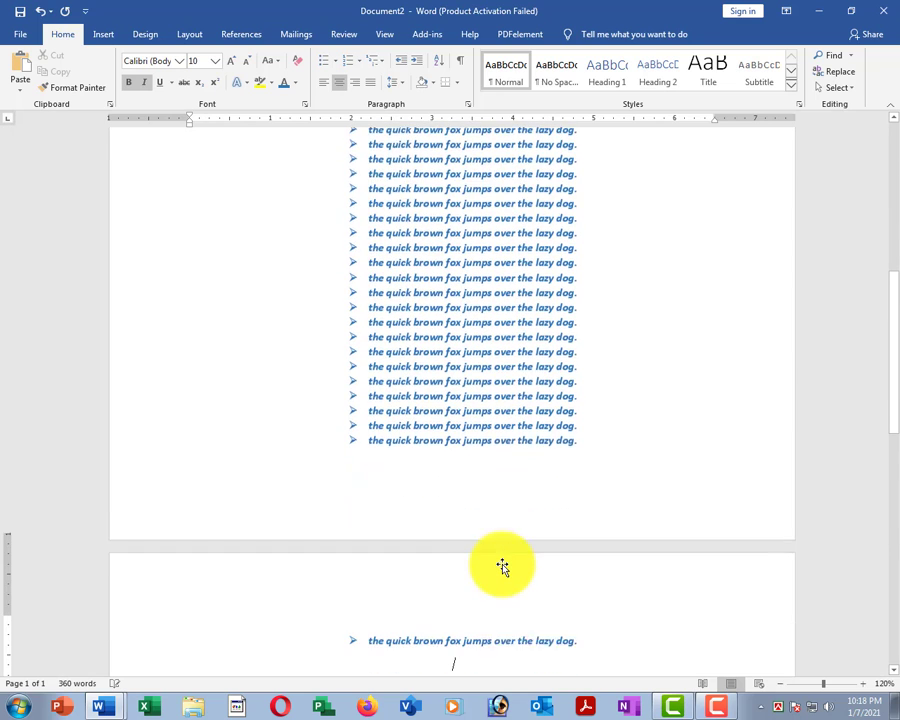
{"action": "key", "text": "ctrl+v"}
{"action": "key", "text": "ctrl+v"}
{"action": "scroll", "coordinate": [502, 567], "scroll_direction": "up", "scroll_amount": 15}
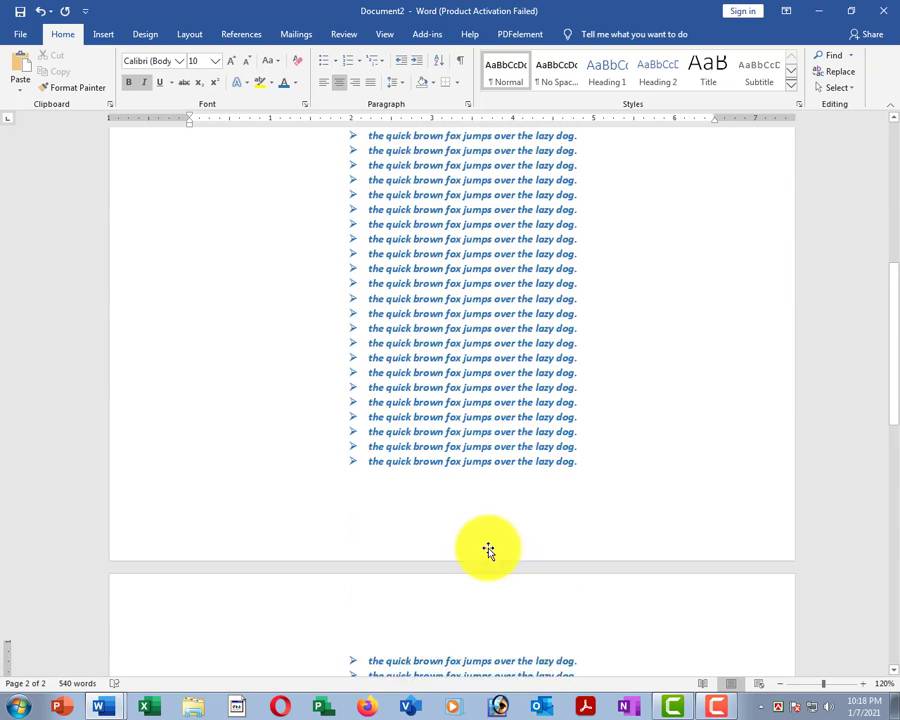
{"action": "left_click", "coordinate": [411, 380]}
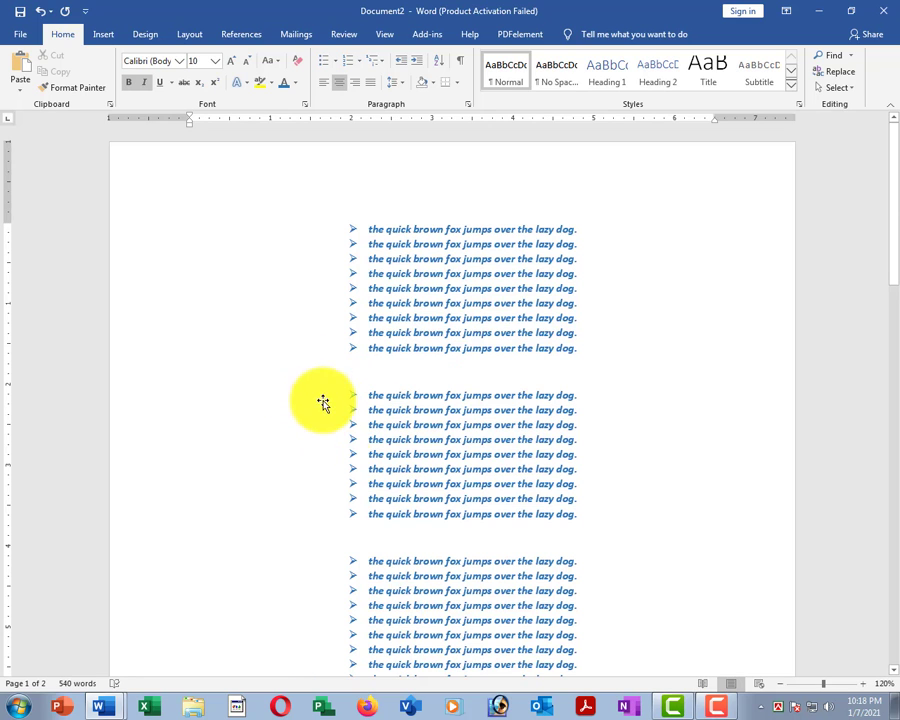
Step: Return to the "Key board commadn" document and outline the "Ctrl+C = Copy" line in red, clearing the outline again
{"action": "mouse_move", "coordinate": [105, 700]}
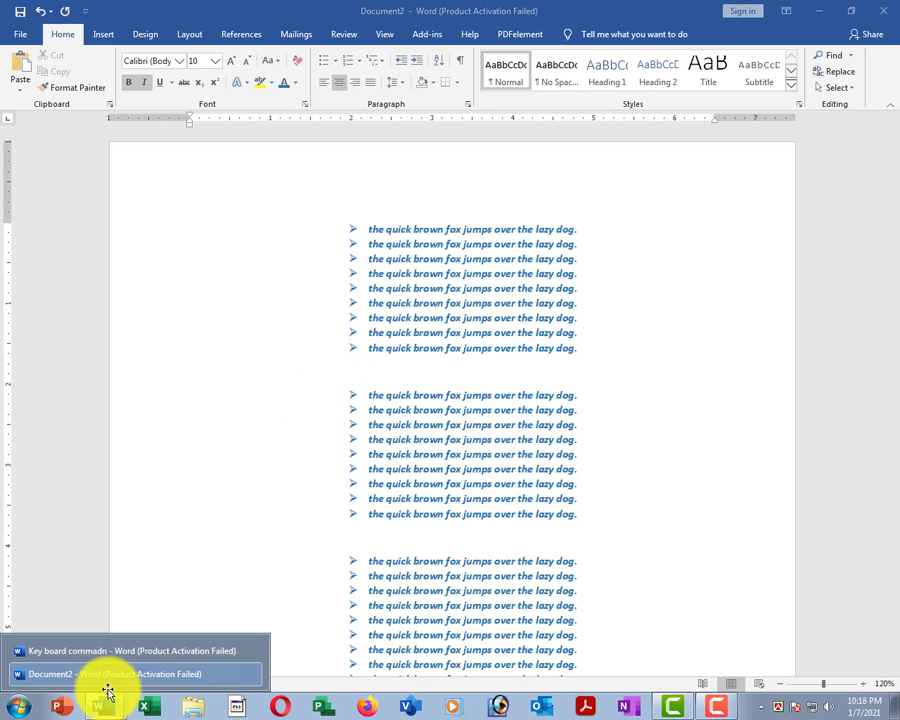
{"action": "left_click", "coordinate": [96, 652]}
{"action": "scroll", "coordinate": [274, 435], "scroll_direction": "down", "scroll_amount": 1}
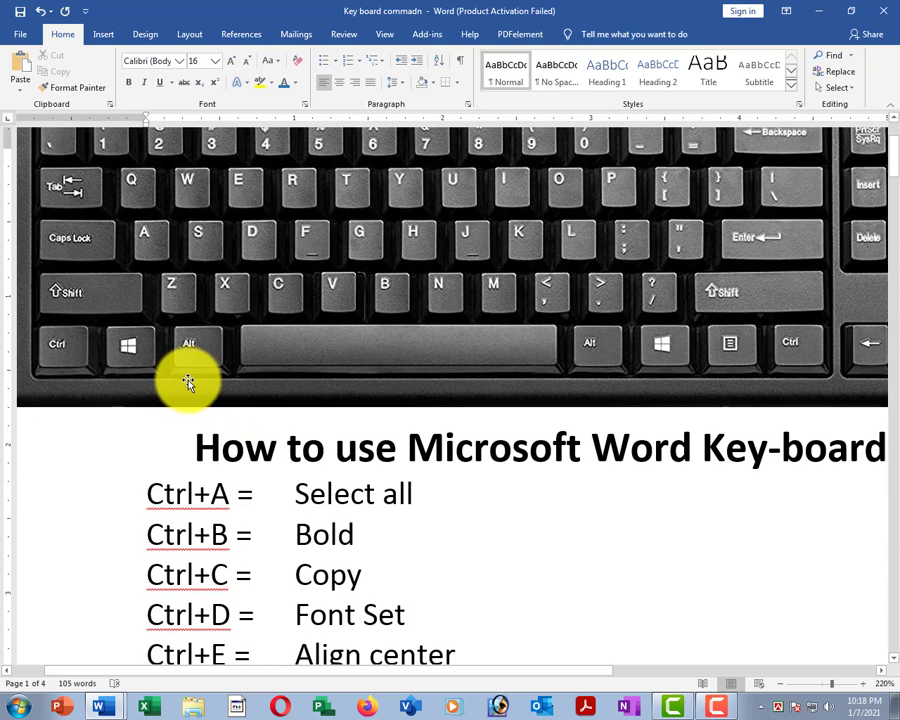
{"action": "scroll", "coordinate": [238, 372], "scroll_direction": "down", "scroll_amount": 2}
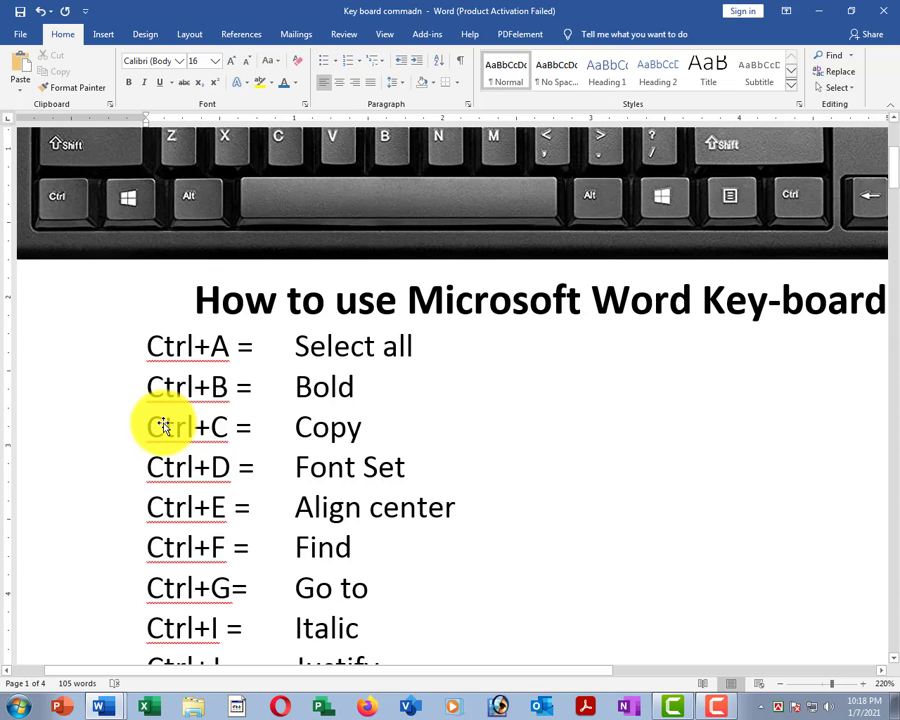
{"action": "mouse_move", "coordinate": [137, 412]}
{"action": "left_mouse_down"}
{"action": "mouse_move", "coordinate": [271, 443]}
{"action": "mouse_move", "coordinate": [373, 449]}
{"action": "left_mouse_up"}
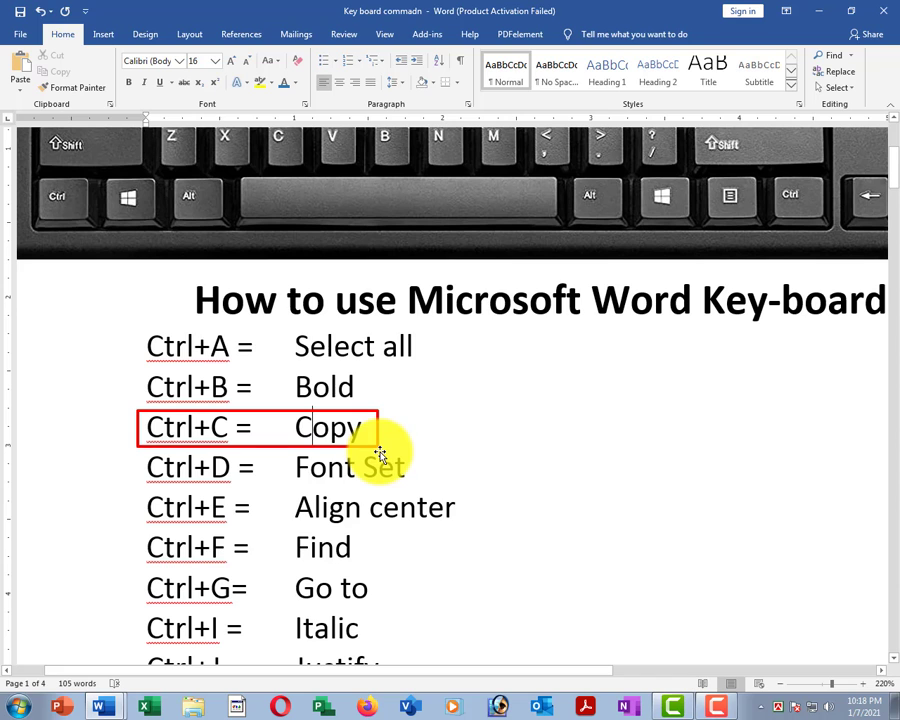
Step: Outline the Ctrl, C and V keys in red on the keyboard picture
{"action": "scroll", "coordinate": [292, 464], "scroll_direction": "up", "scroll_amount": 4}
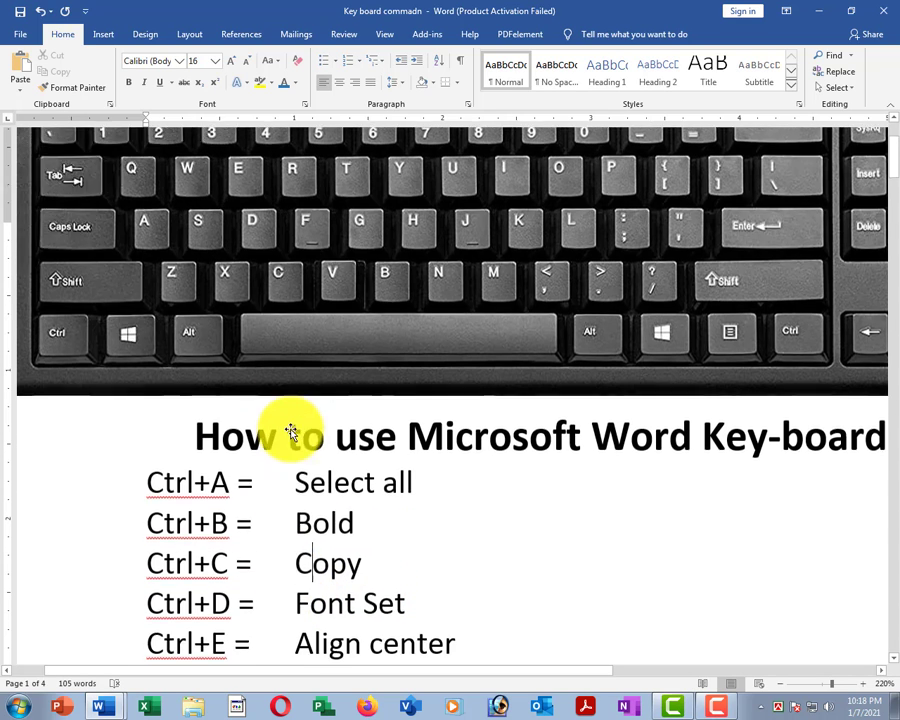
{"action": "left_click_drag", "start_coordinate": [29, 396], "coordinate": [100, 446]}
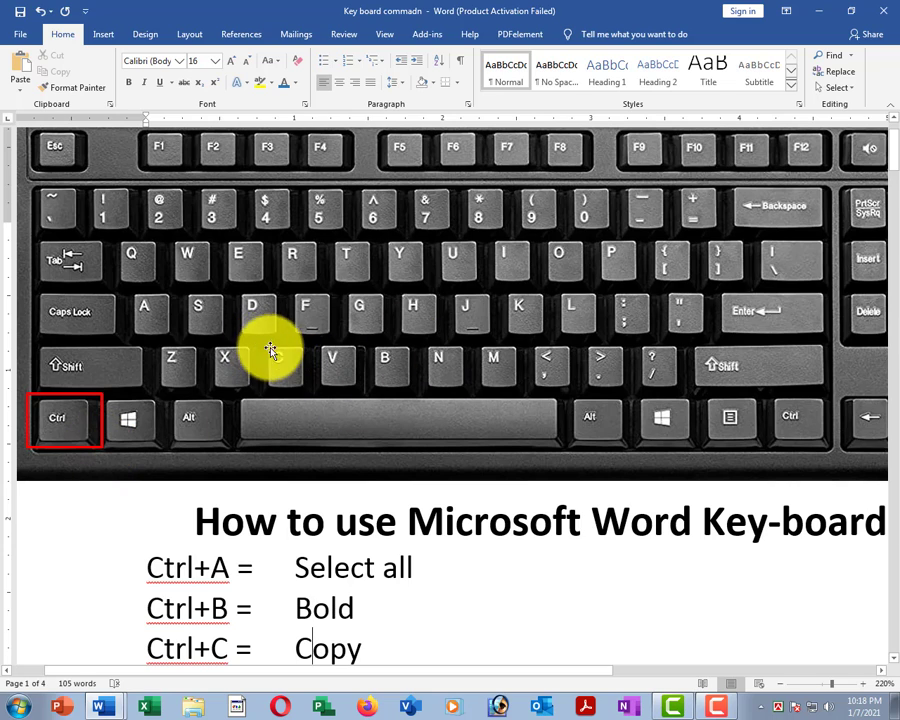
{"action": "left_click_drag", "start_coordinate": [261, 345], "coordinate": [312, 394]}
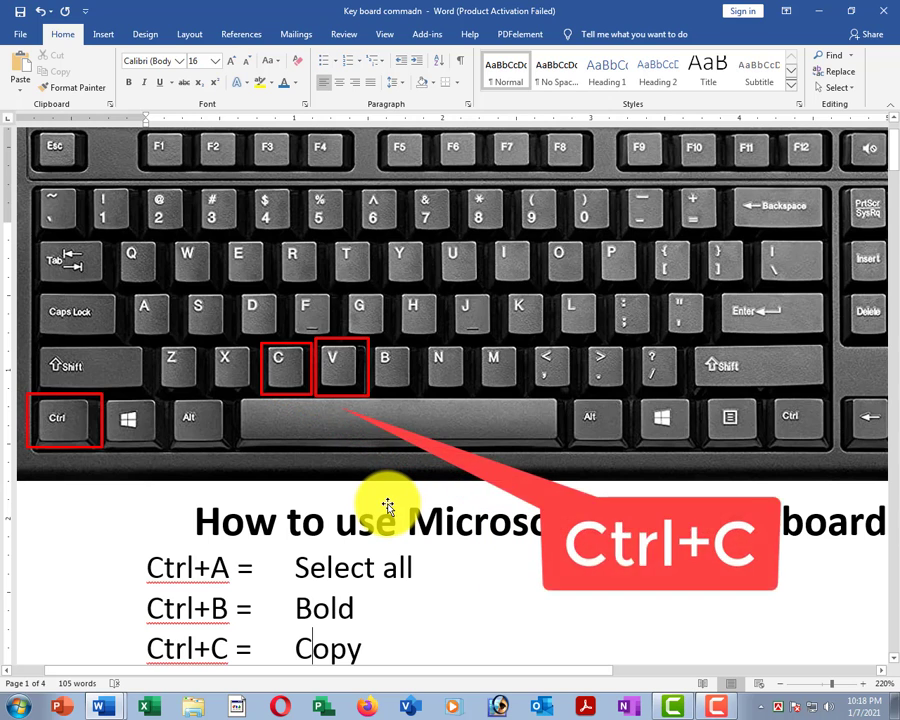
Step: Select the "Ctrl+D = Font Set" line in the shortcut list, clear the selection and leave the cursor after "Font Set"
{"action": "scroll", "coordinate": [370, 495], "scroll_direction": "down", "scroll_amount": 2}
{"action": "scroll", "coordinate": [368, 490], "scroll_direction": "down", "scroll_amount": 3}
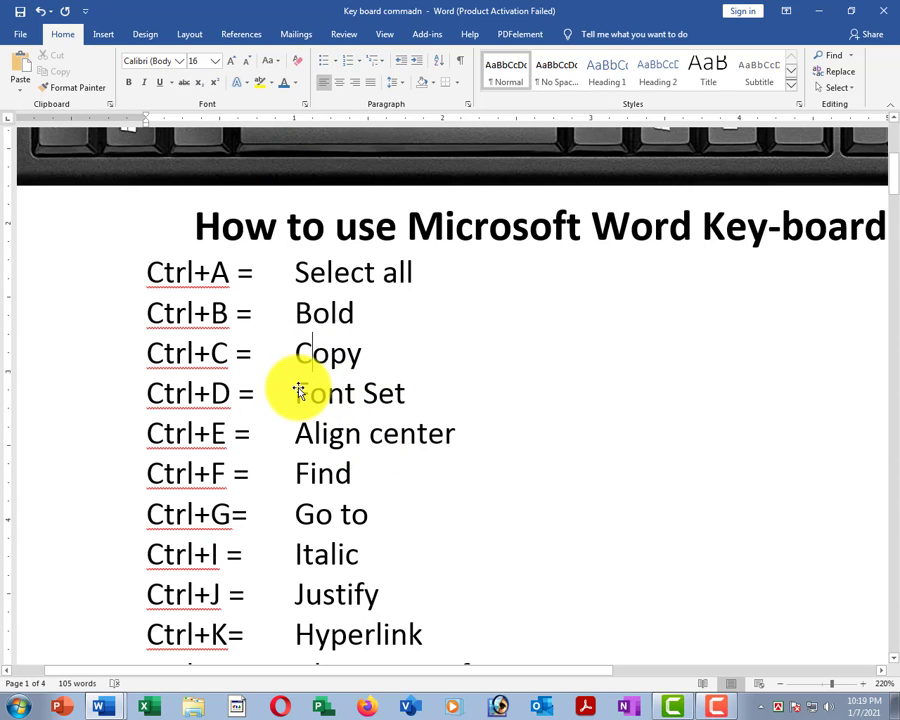
{"action": "left_click_drag", "start_coordinate": [298, 390], "coordinate": [403, 392]}
{"action": "left_click", "coordinate": [369, 472]}
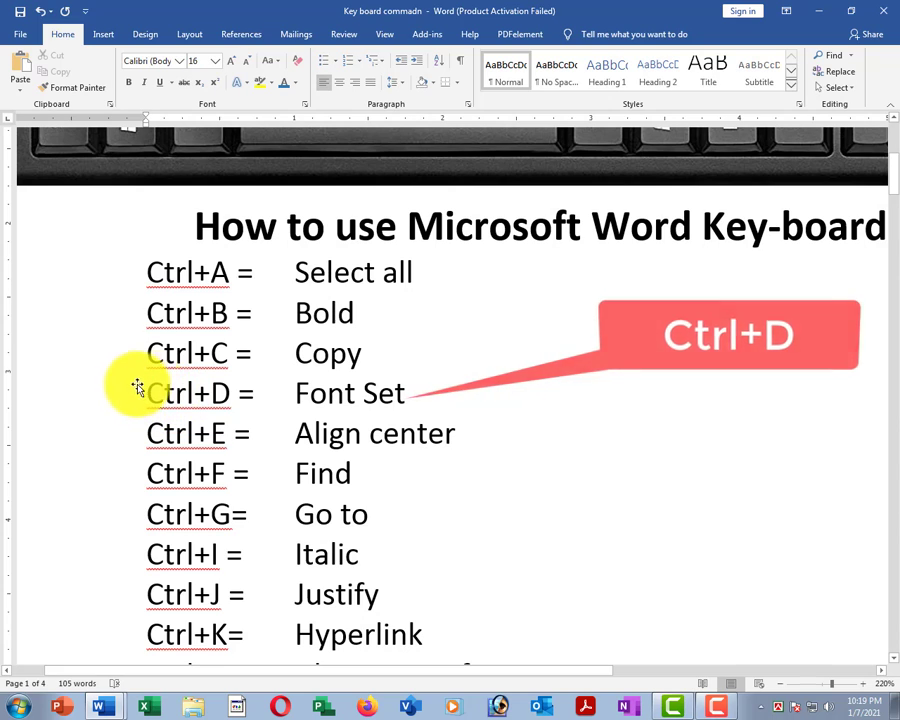
{"action": "left_click", "coordinate": [137, 387]}
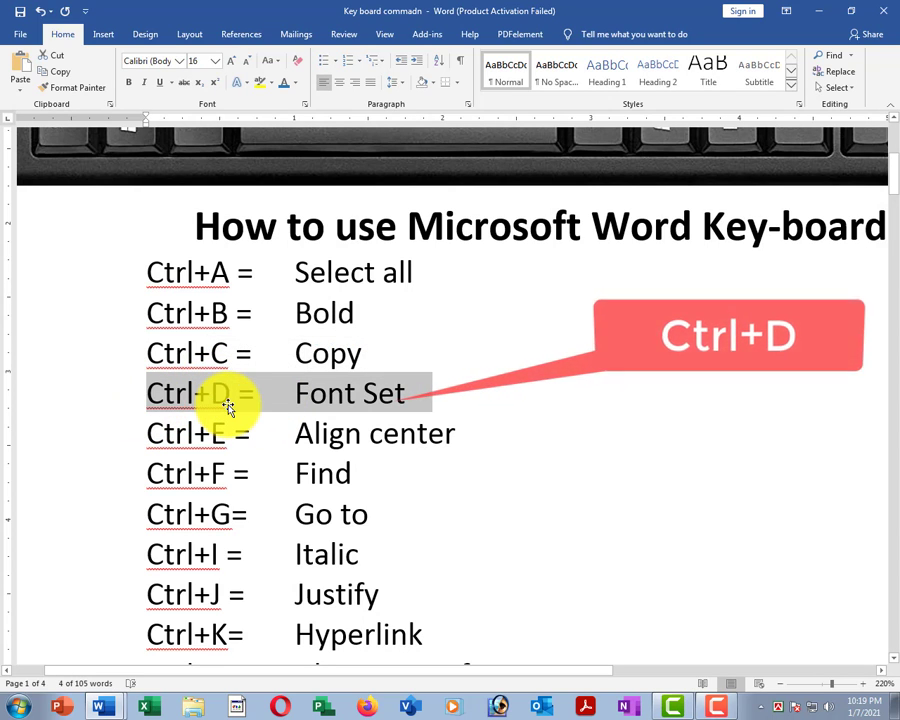
{"action": "left_click", "coordinate": [255, 404]}
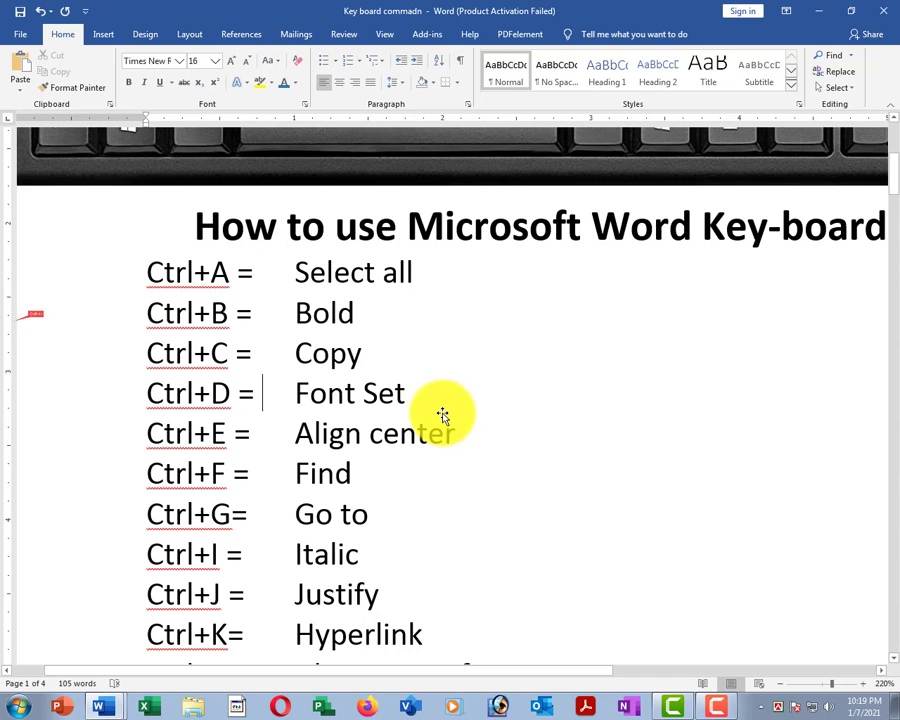
{"action": "left_click", "coordinate": [410, 366]}
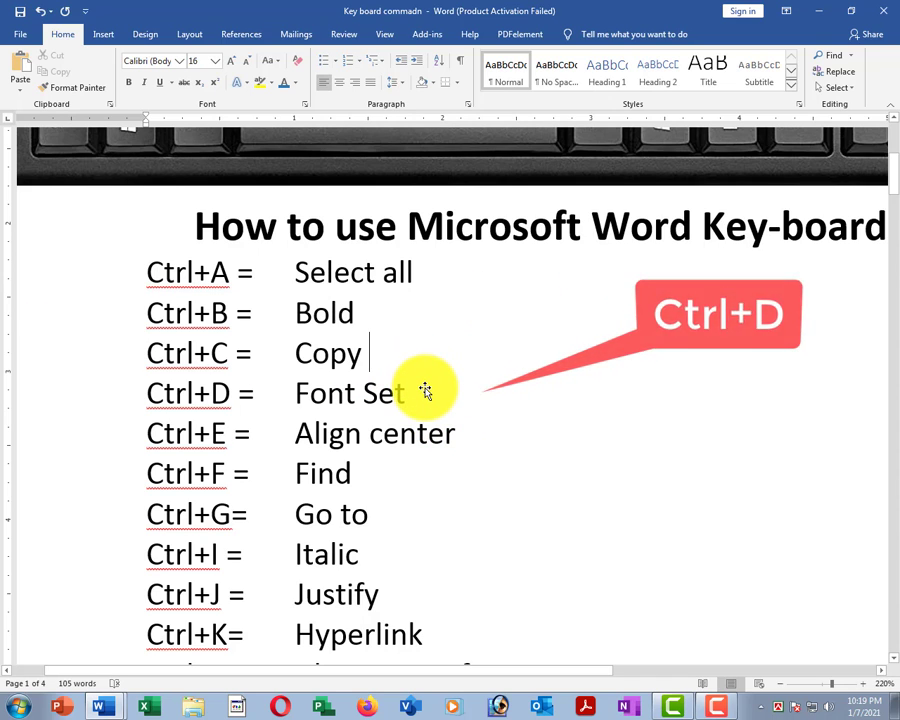
{"action": "key", "text": "ctrl+f"}
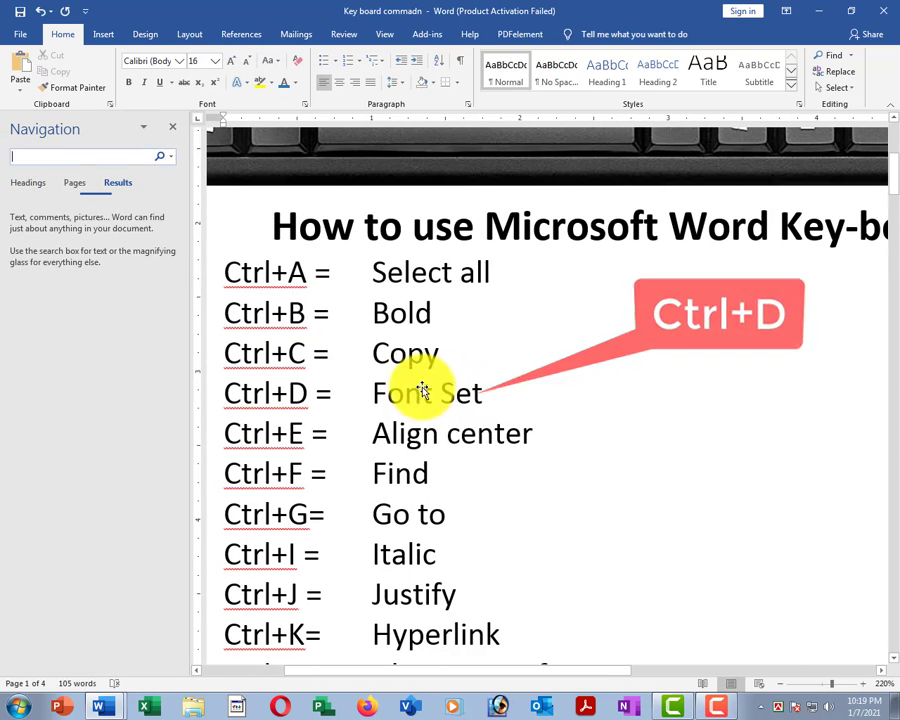
{"action": "left_click", "coordinate": [171, 127]}
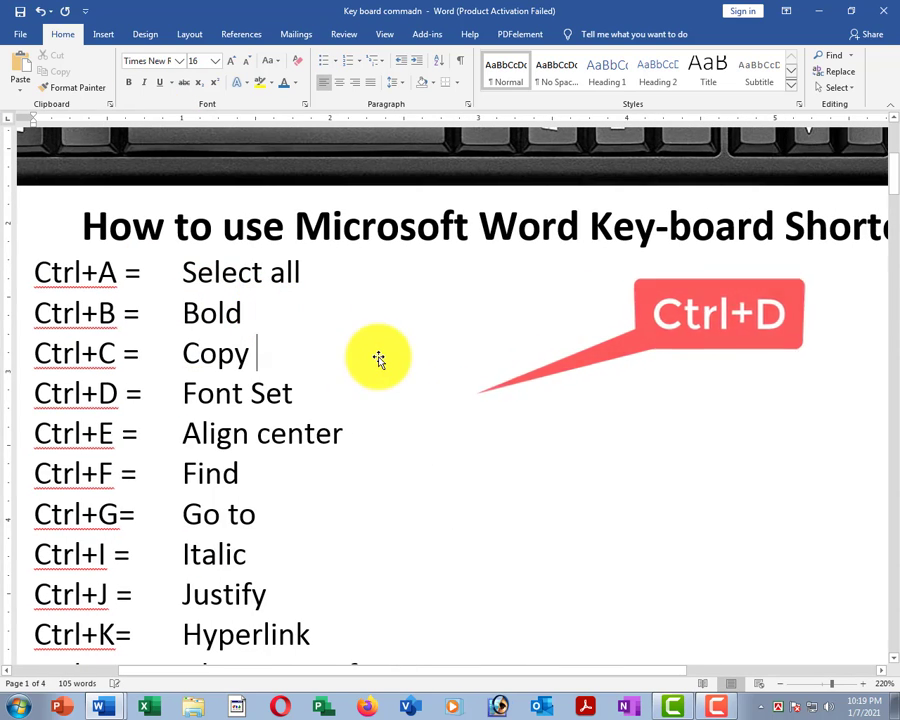
{"action": "scroll", "coordinate": [331, 283], "scroll_direction": "down", "scroll_amount": 8}
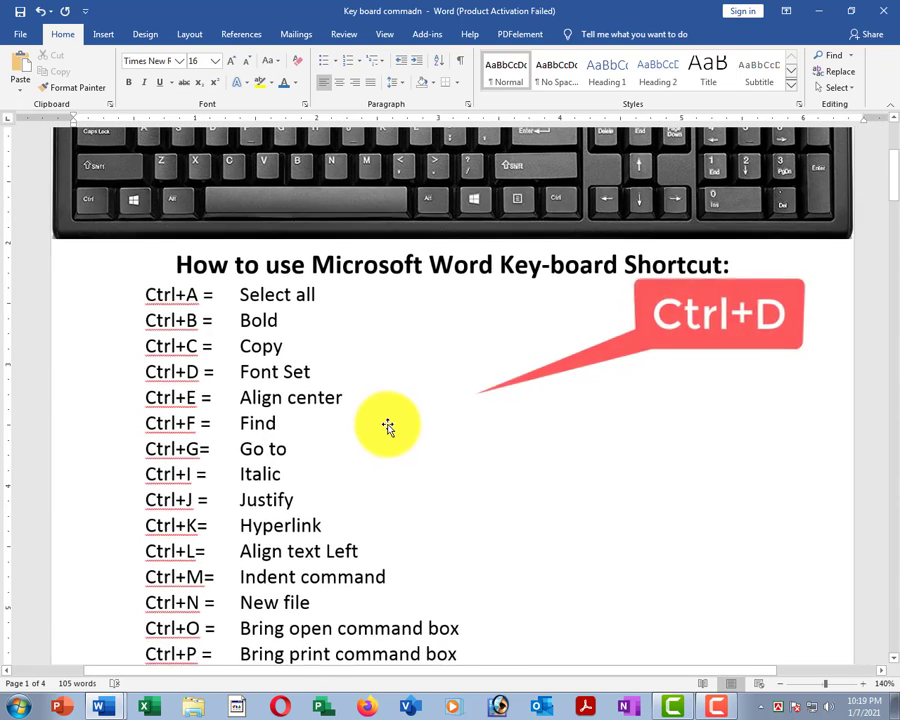
{"action": "left_click", "coordinate": [335, 372]}
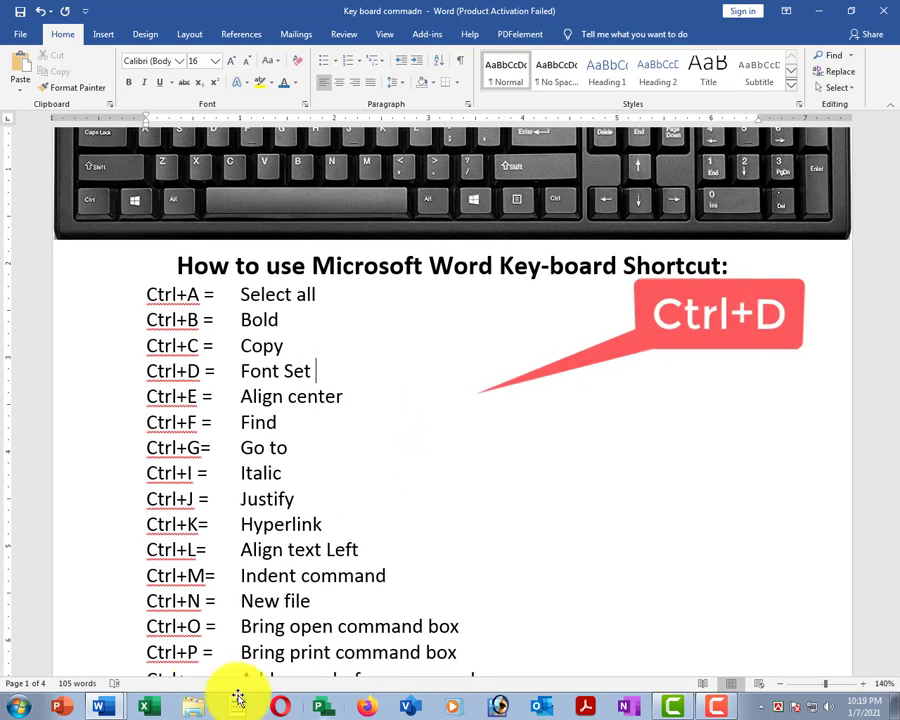
Step: Switch to Document2, open the Font dialog and move it aside to uncover the bulleted text
{"action": "left_click", "coordinate": [108, 708]}
{"action": "left_click", "coordinate": [114, 673]}
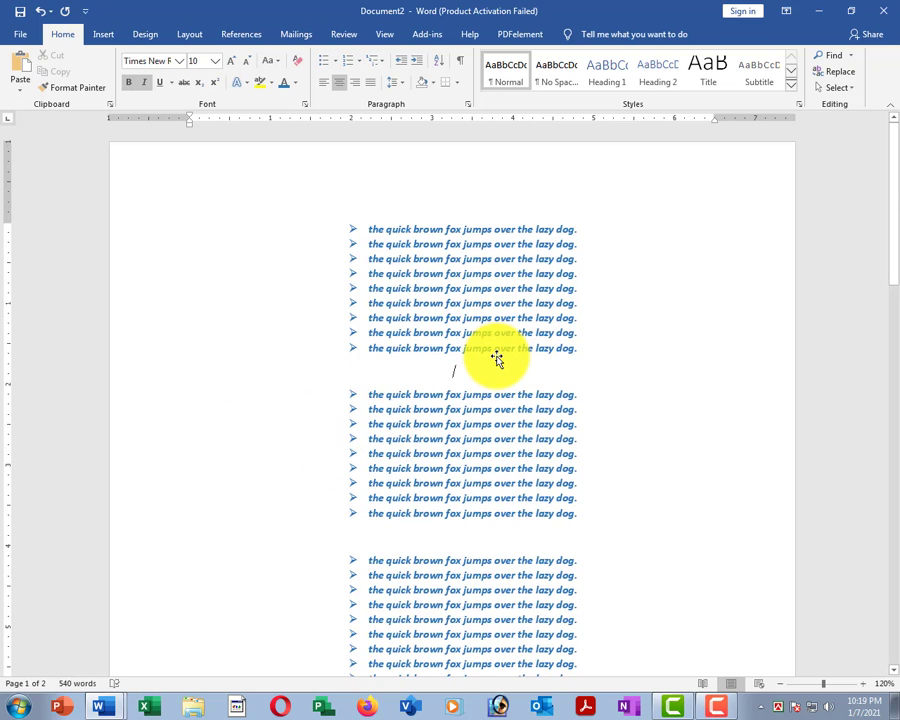
{"action": "scroll", "coordinate": [479, 334], "scroll_direction": "up", "scroll_amount": 4}
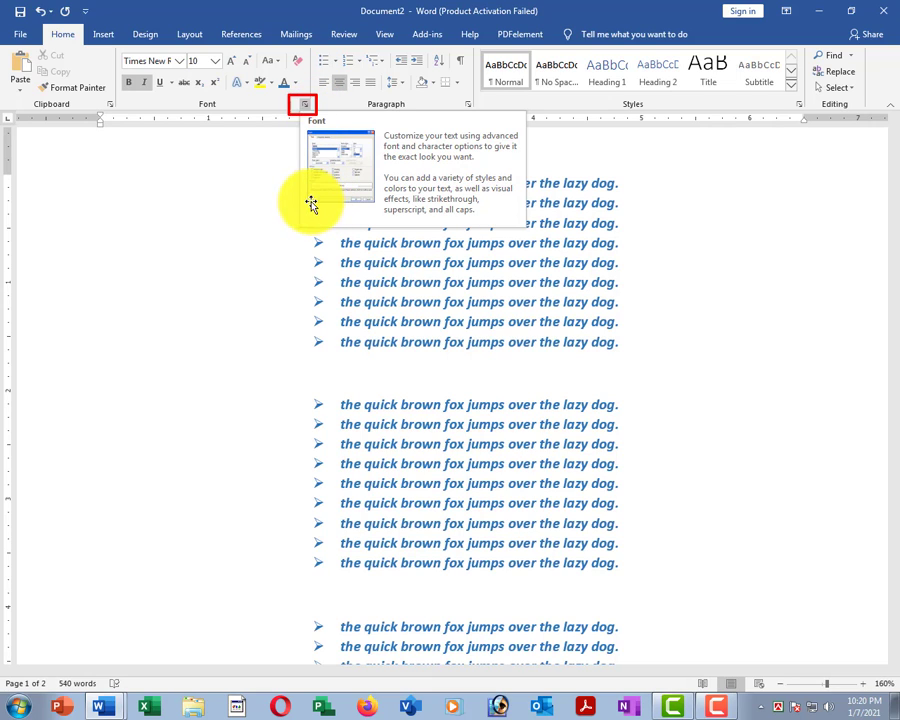
{"action": "left_click", "coordinate": [303, 106]}
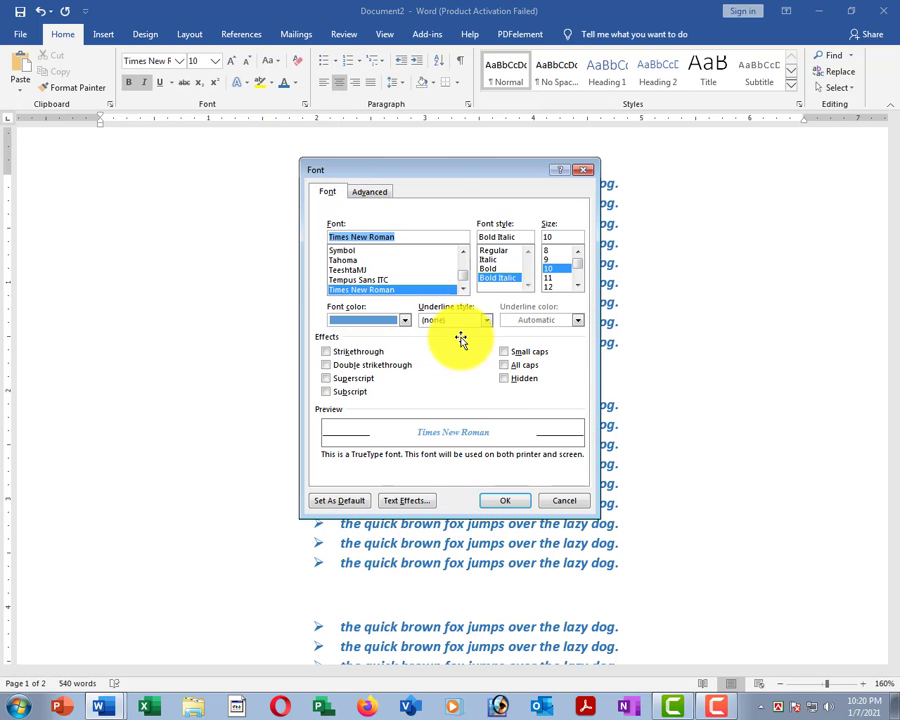
{"action": "left_click_drag", "start_coordinate": [420, 171], "coordinate": [209, 167]}
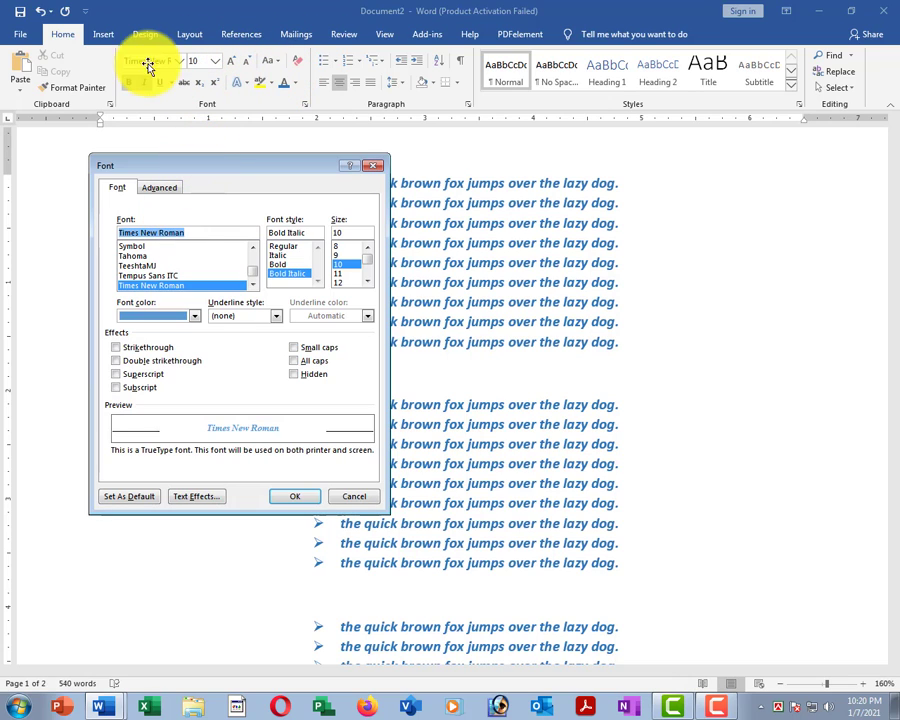
Step: Outline the Font group and the Font dialog in red, and cancel the dialog without changing anything
{"action": "left_click_drag", "start_coordinate": [125, 52], "coordinate": [307, 118]}
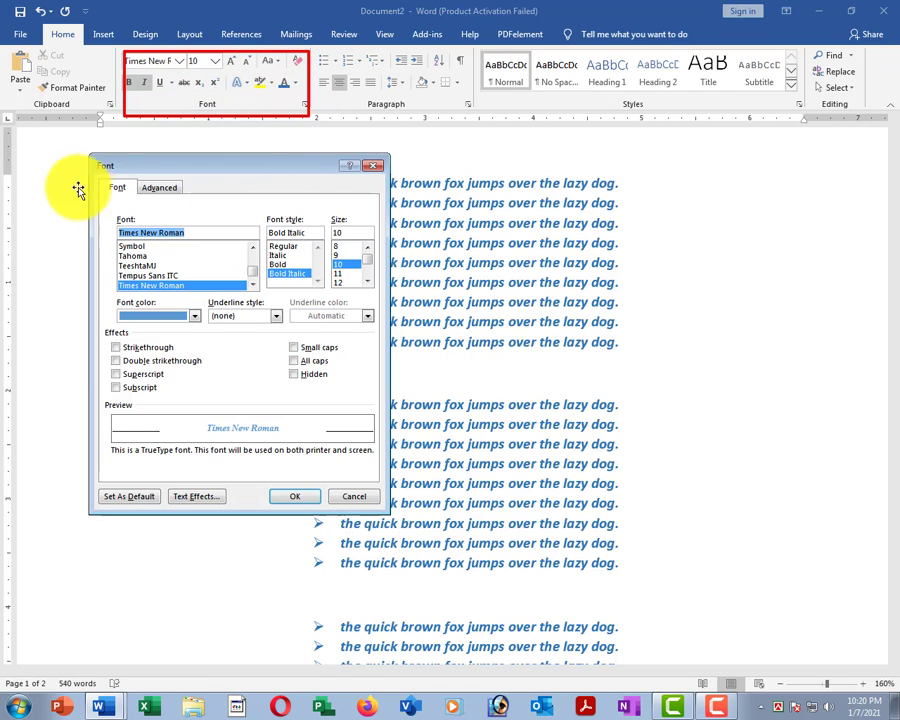
{"action": "mouse_move", "coordinate": [94, 155]}
{"action": "left_mouse_down"}
{"action": "mouse_move", "coordinate": [355, 514]}
{"action": "mouse_move", "coordinate": [386, 513]}
{"action": "left_mouse_up"}
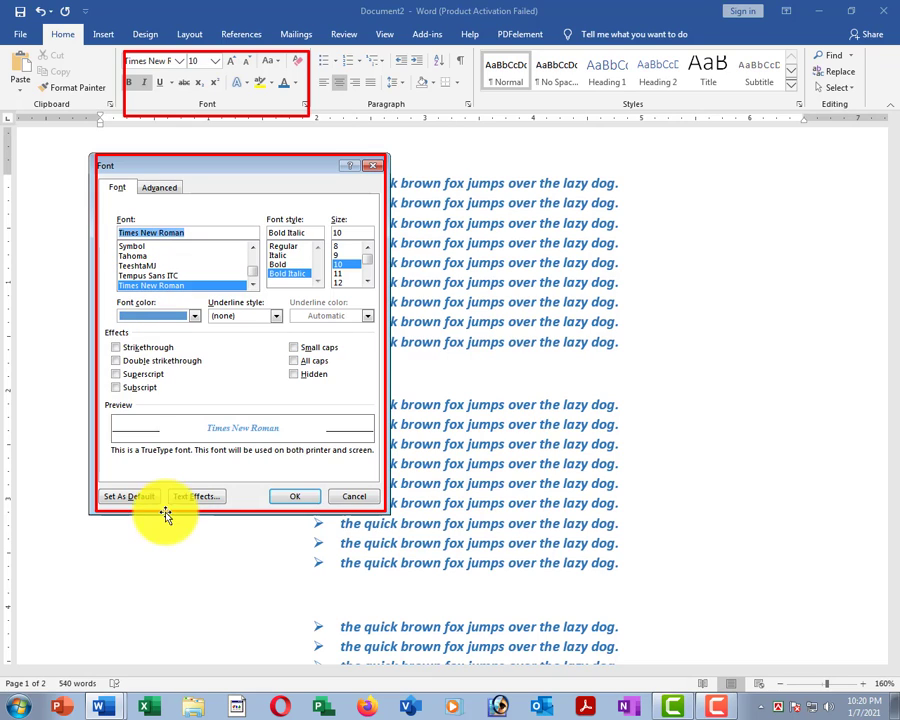
{"action": "left_click", "coordinate": [355, 497]}
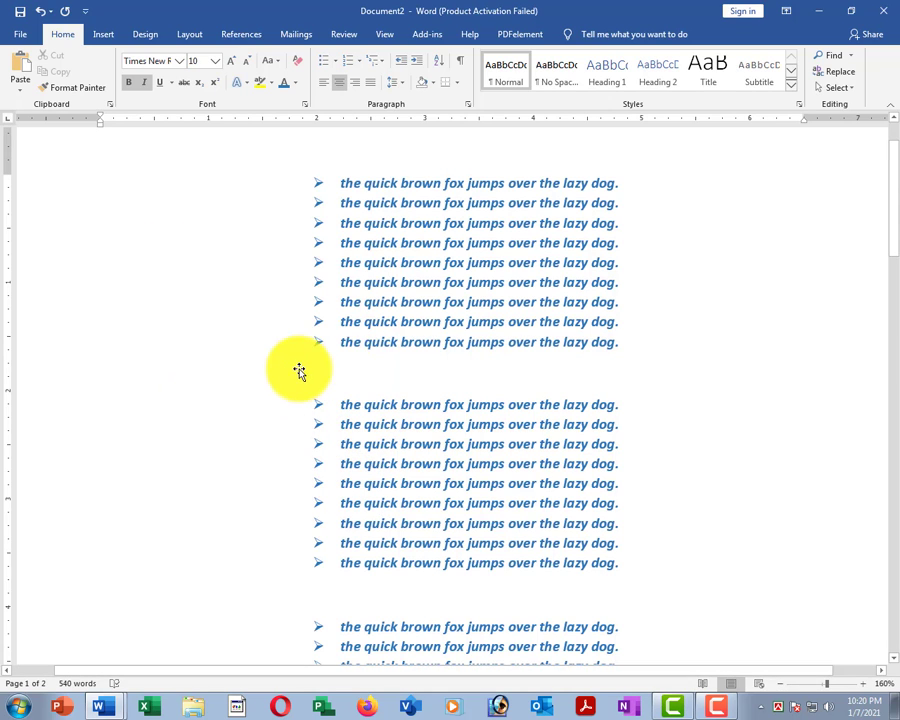
Step: Return to the "Key board commadn" document and mark the "Ctrl+E =" entry in the shortcut list
{"action": "left_click", "coordinate": [104, 700]}
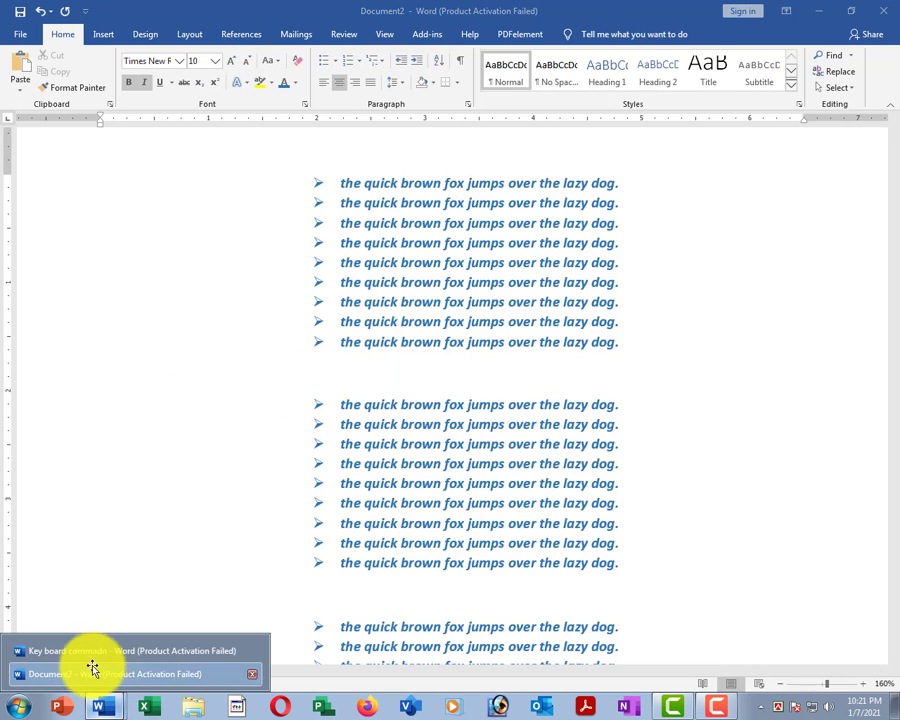
{"action": "left_click", "coordinate": [120, 651]}
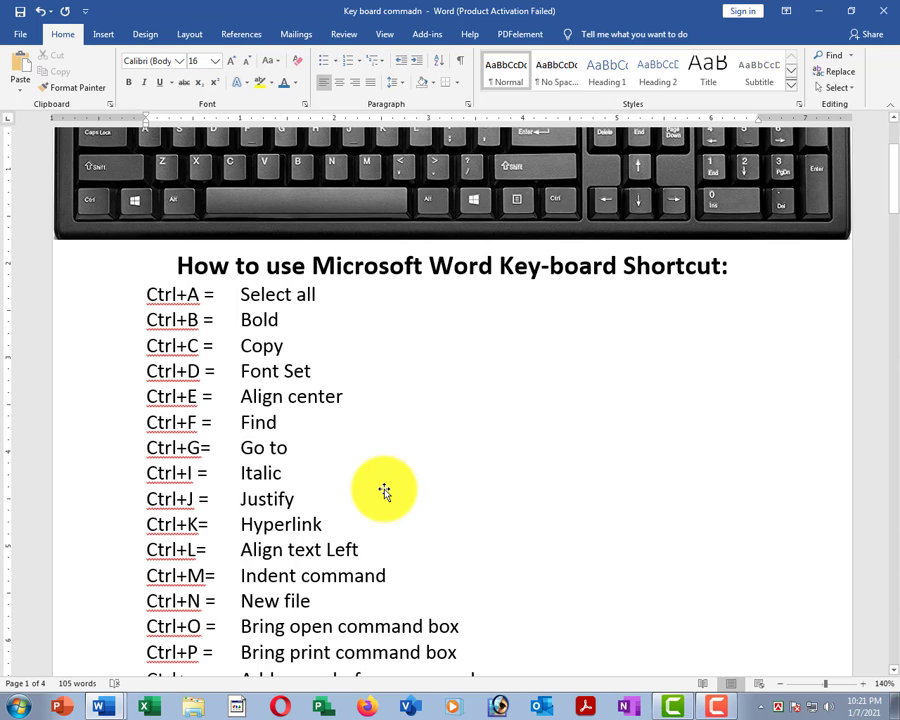
{"action": "left_click", "coordinate": [378, 487]}
{"action": "scroll", "coordinate": [350, 476], "scroll_direction": "down", "scroll_amount": 2}
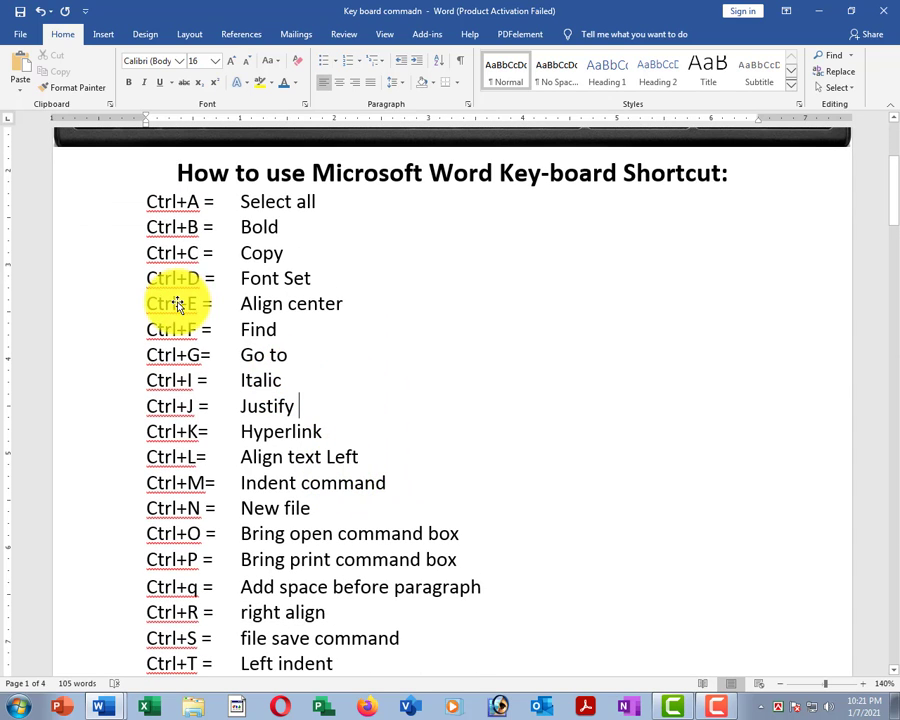
{"action": "left_click", "coordinate": [236, 373]}
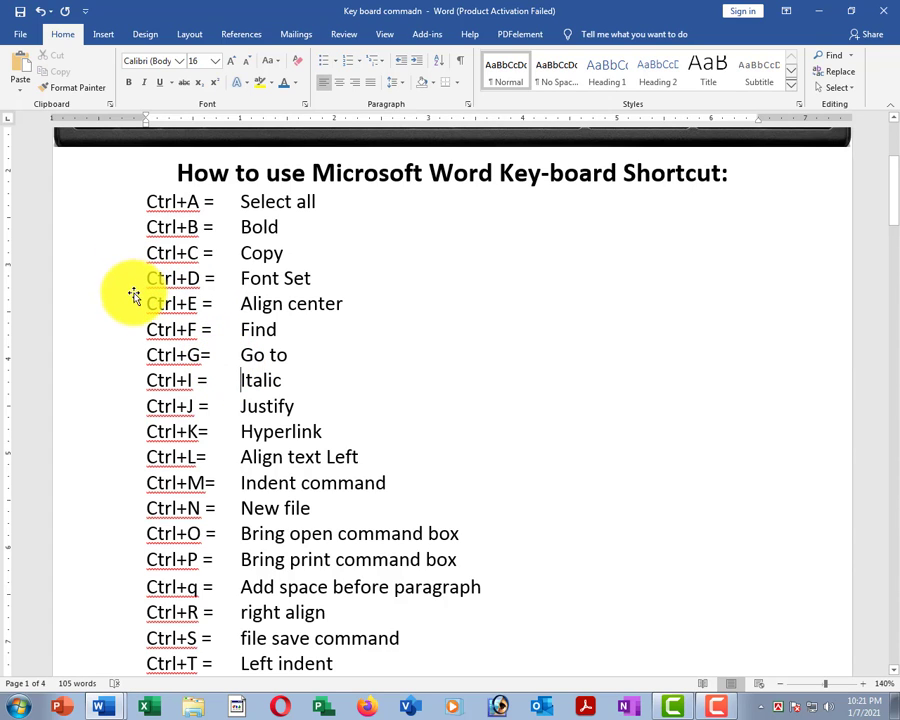
{"action": "left_click_drag", "start_coordinate": [133, 292], "coordinate": [228, 317]}
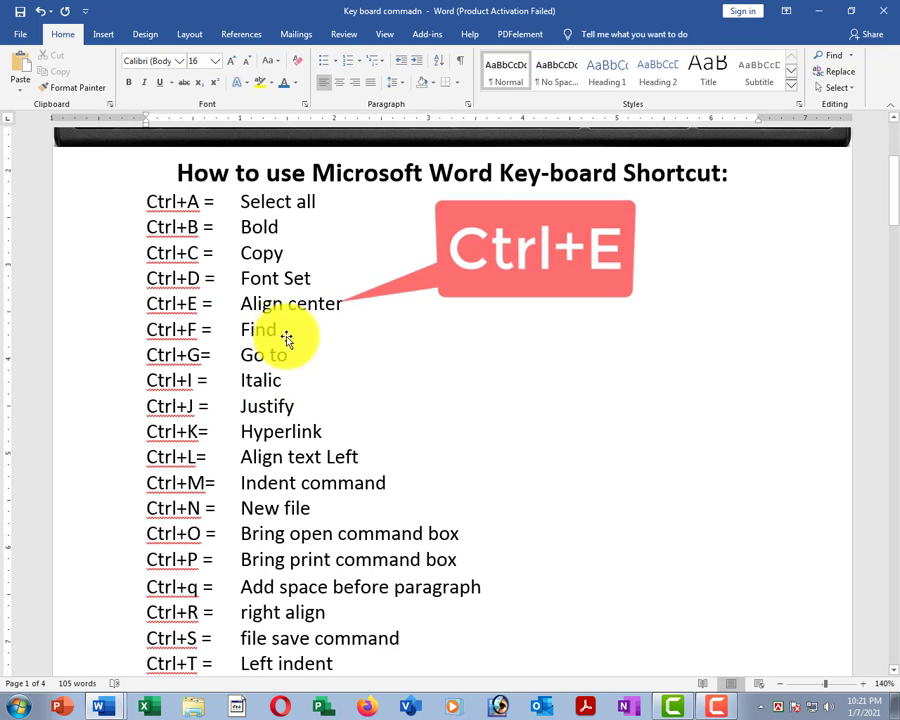
Step: Center the Ctrl+E, Ctrl+F and Ctrl+G lines of the shortcut list
{"action": "scroll", "coordinate": [300, 345], "scroll_direction": "up", "scroll_amount": 3}
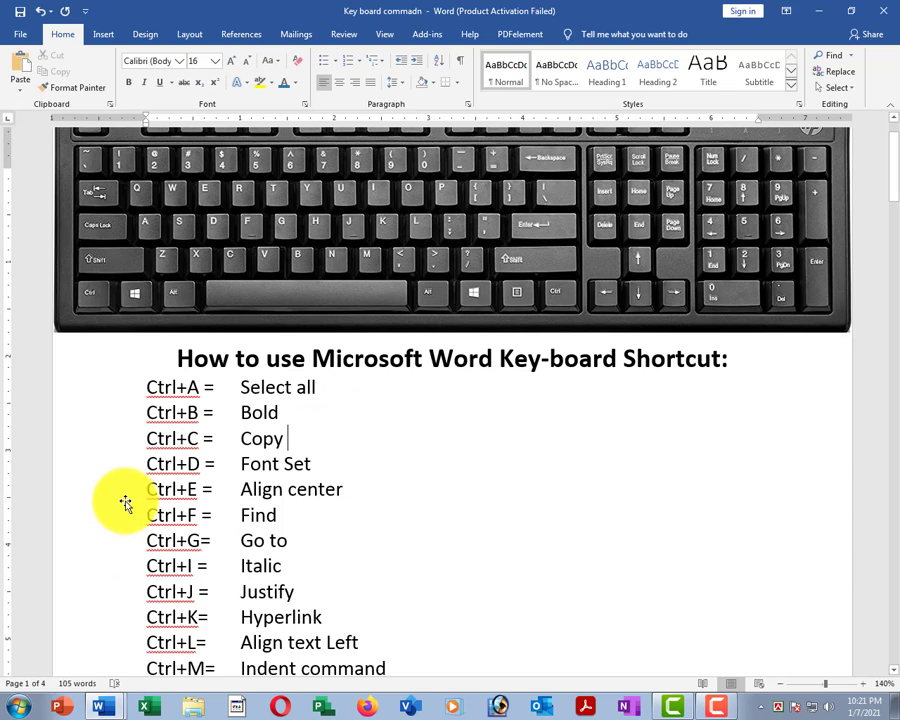
{"action": "left_click_drag", "start_coordinate": [127, 500], "coordinate": [146, 550]}
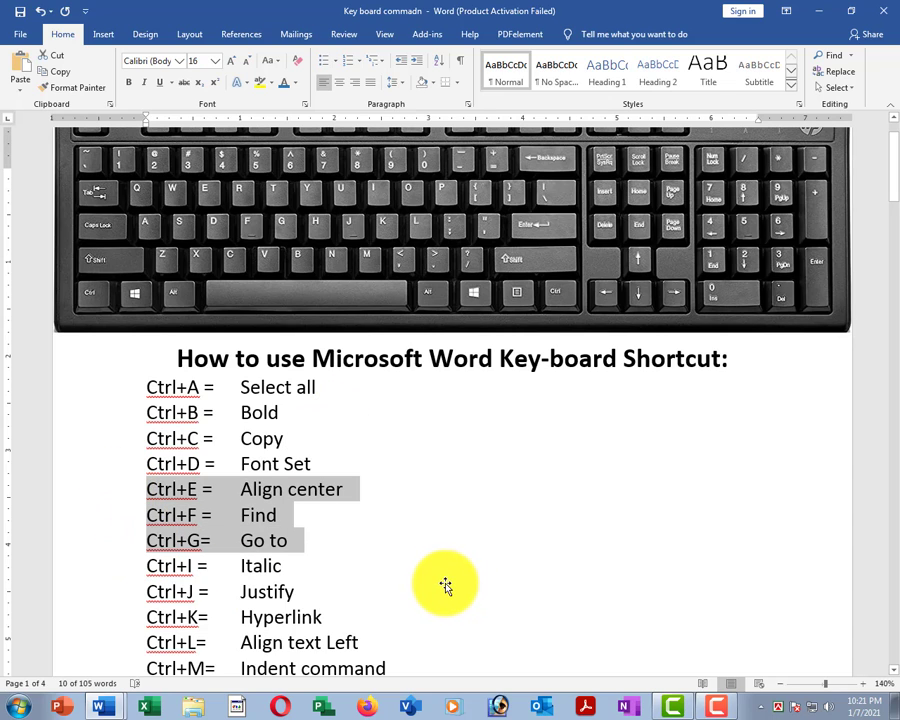
{"action": "left_click", "coordinate": [341, 87]}
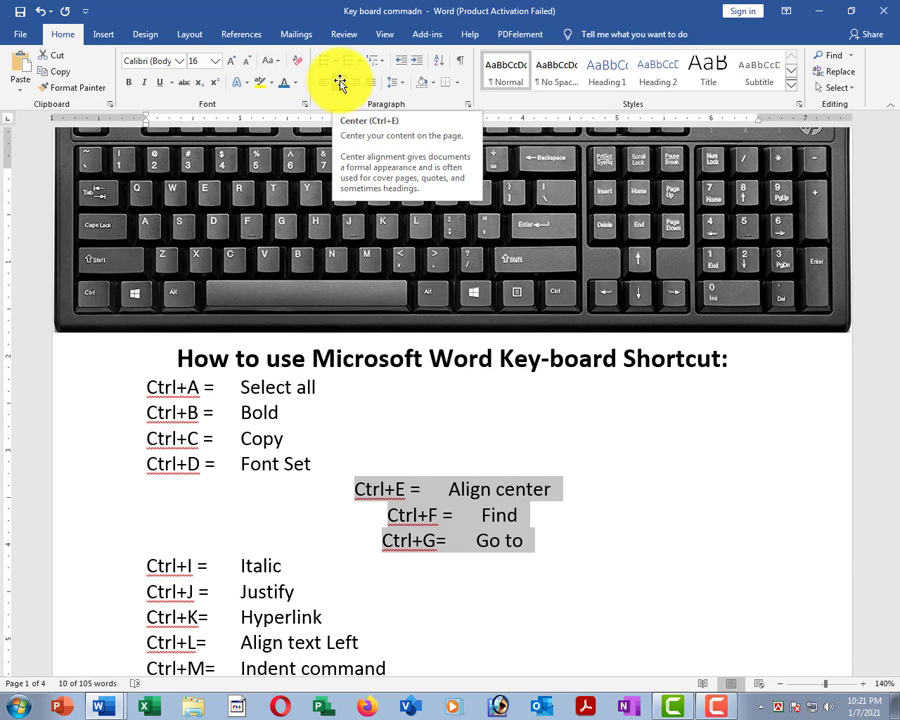
Step: Reselect the three centered lines and align them left again
{"action": "left_click", "coordinate": [466, 514]}
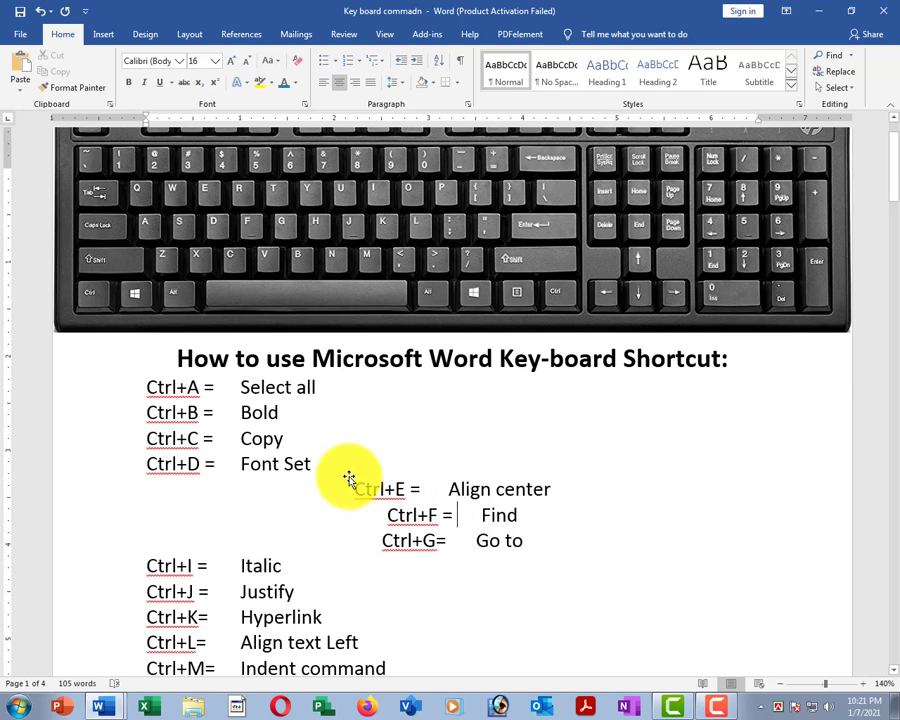
{"action": "left_click_drag", "start_coordinate": [352, 478], "coordinate": [546, 549]}
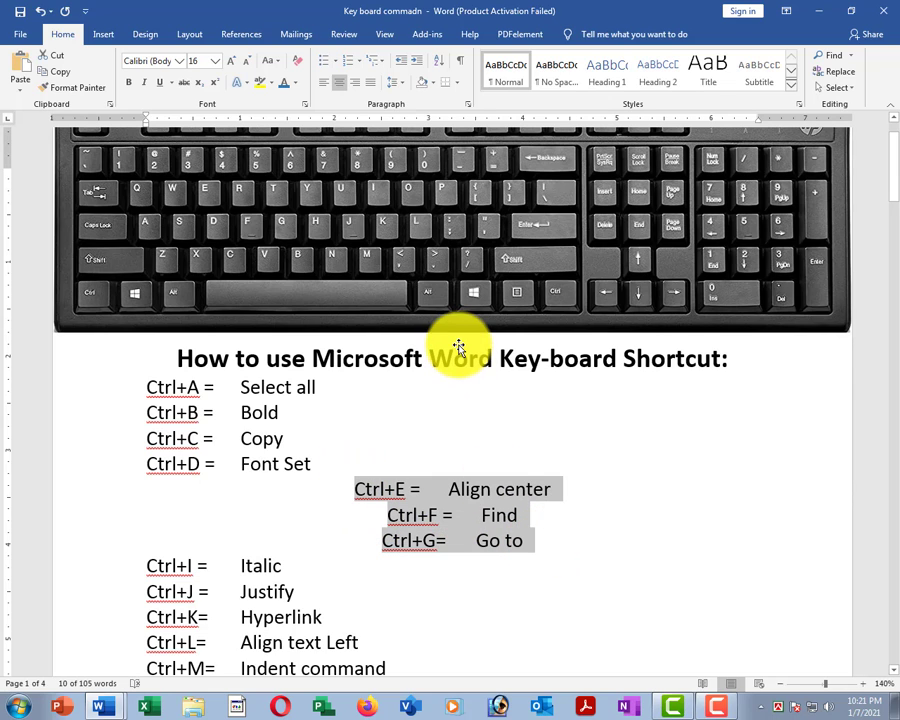
{"action": "left_click", "coordinate": [324, 83]}
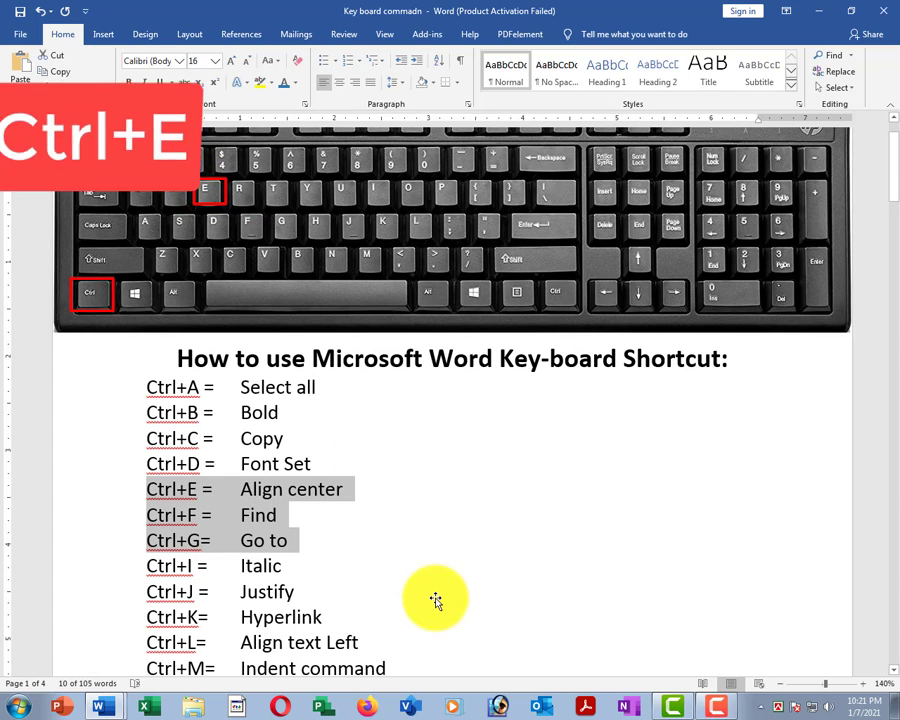
Step: Select the Ctrl+E to Ctrl+G lines afresh and center them on the page
{"action": "left_click", "coordinate": [269, 521]}
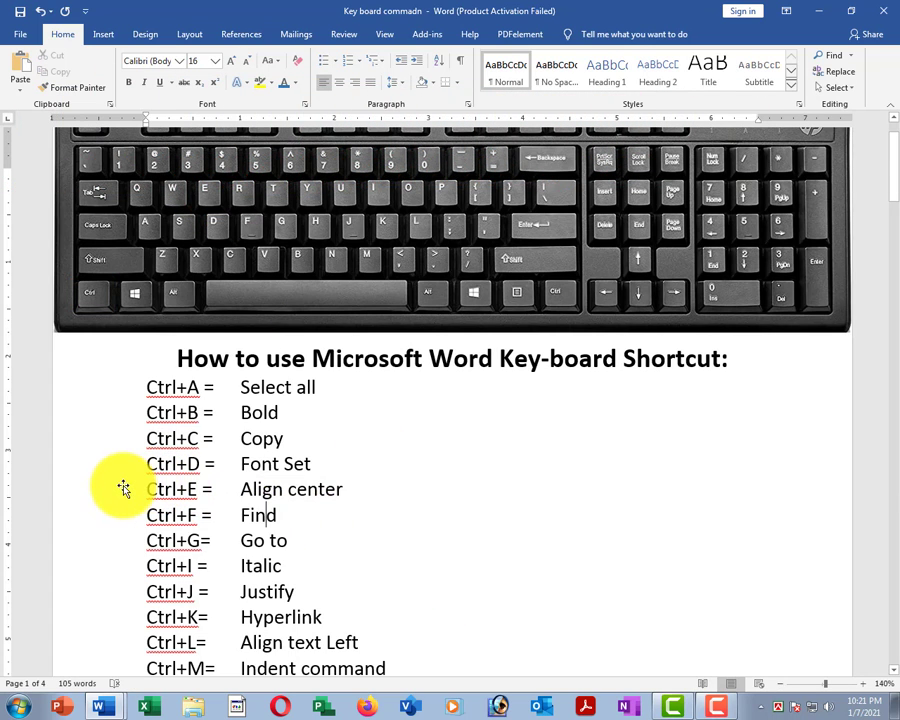
{"action": "left_click_drag", "start_coordinate": [125, 486], "coordinate": [141, 542]}
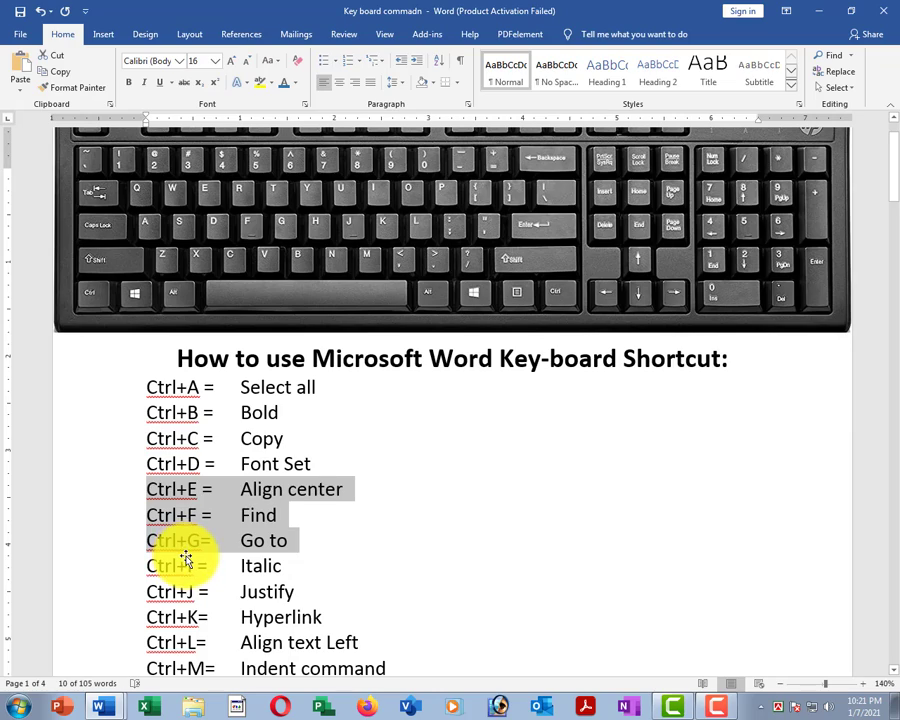
{"action": "key", "text": "ctrl+e"}
Step: Left-align the three selected shortcut lines and center them once more to compare both alignments
{"action": "scroll", "coordinate": [255, 535], "scroll_direction": "down", "scroll_amount": 4, "text": "ctrl"}
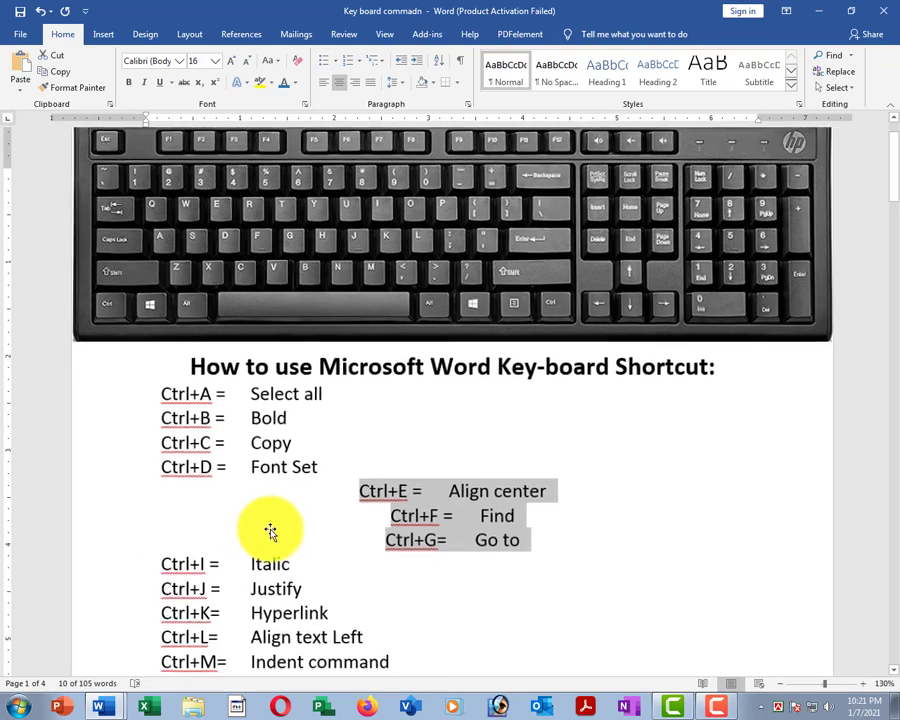
{"action": "scroll", "coordinate": [355, 519], "scroll_direction": "down", "scroll_amount": 2, "text": "ctrl"}
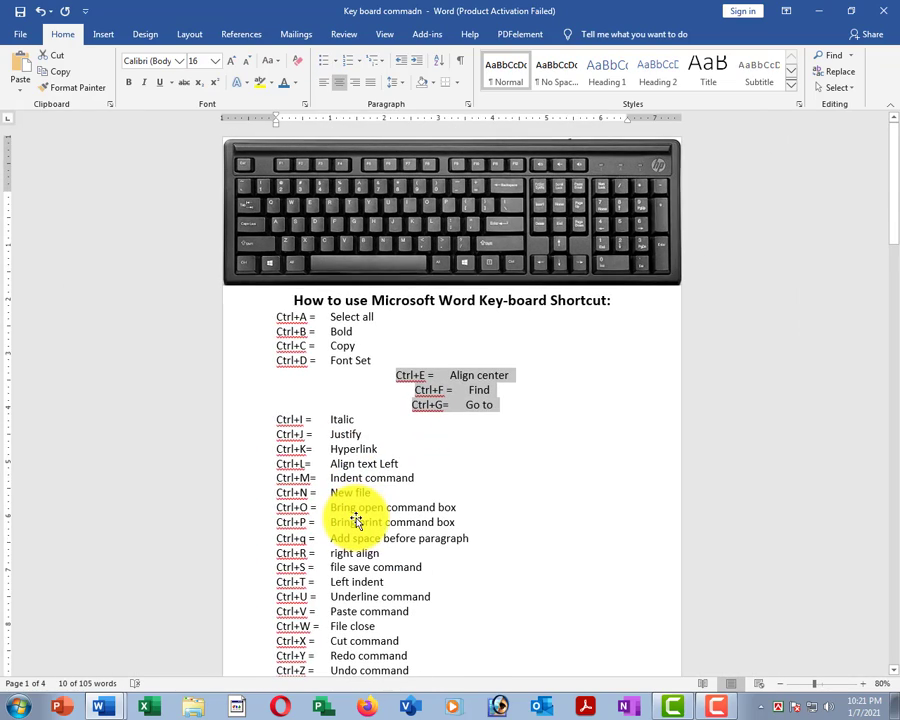
{"action": "scroll", "coordinate": [380, 510], "scroll_direction": "down", "scroll_amount": 2, "text": "ctrl"}
{"action": "scroll", "coordinate": [456, 496], "scroll_direction": "up", "scroll_amount": 15, "text": "ctrl"}
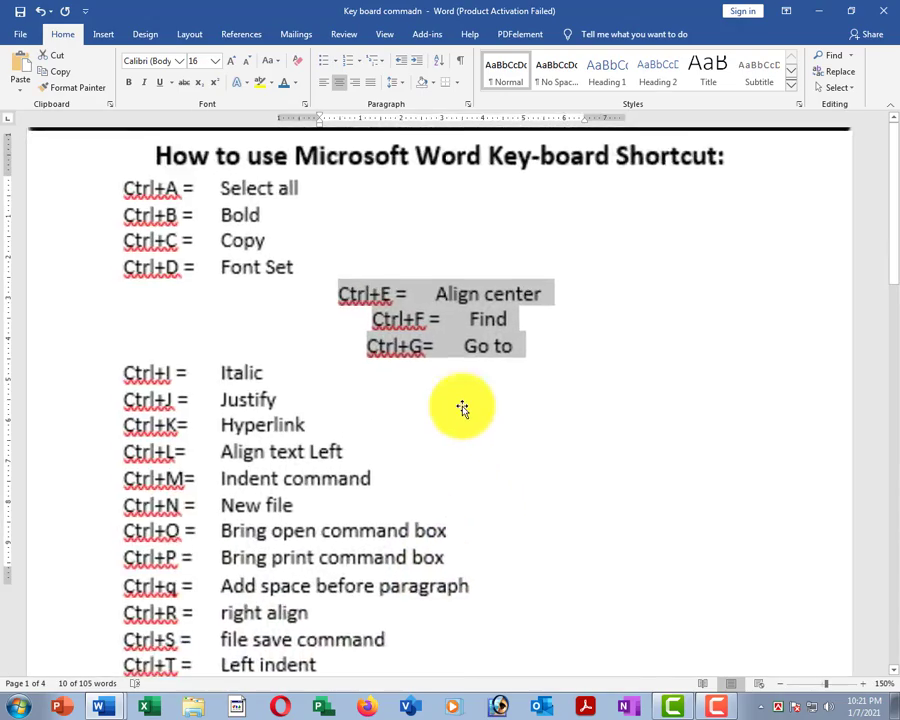
{"action": "scroll", "coordinate": [462, 470], "scroll_direction": "down", "scroll_amount": 9, "text": "ctrl"}
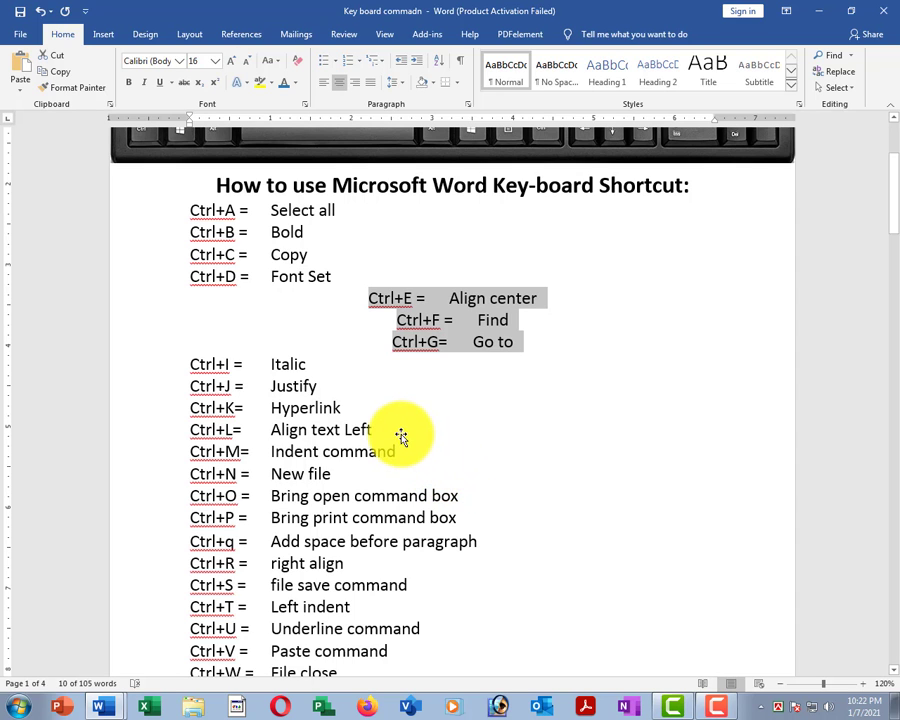
{"action": "scroll", "coordinate": [385, 415], "scroll_direction": "up", "scroll_amount": 5}
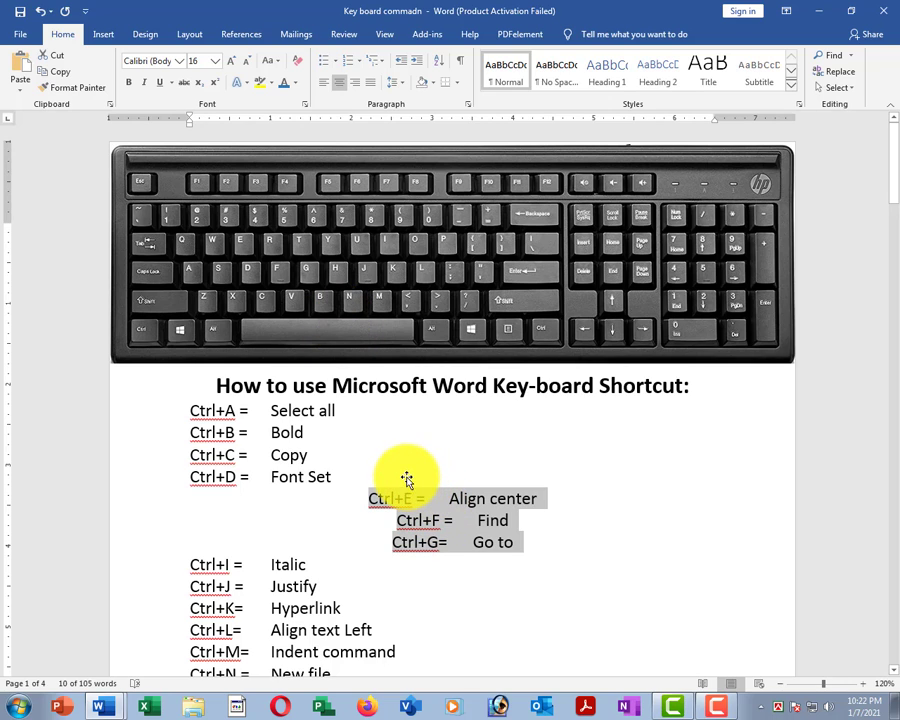
{"action": "left_click", "coordinate": [321, 82]}
{"action": "left_click", "coordinate": [341, 82]}
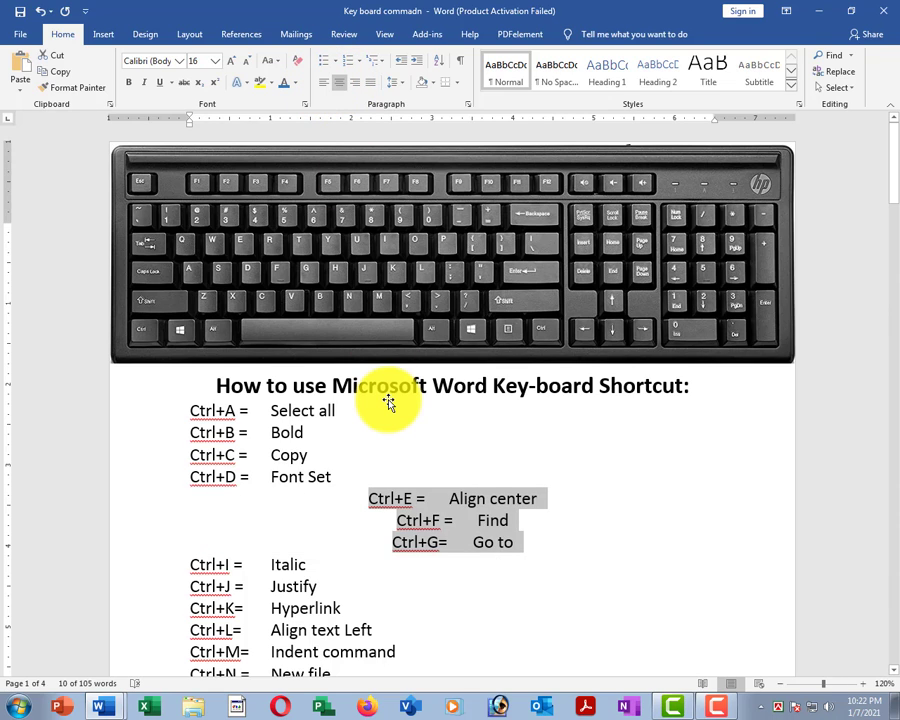
Step: Align the selected Ctrl+E to Ctrl+G lines left again and deselect them
{"action": "key", "text": "ctrl+l"}
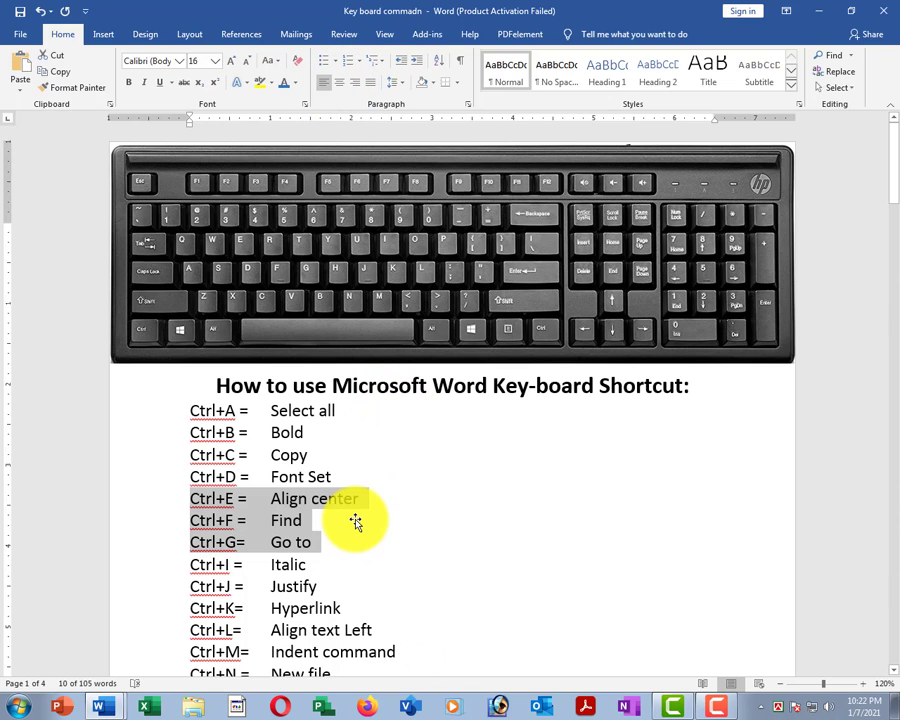
{"action": "left_click", "coordinate": [368, 525]}
Step: Highlight the Ctrl+F shortcut and its Find description in the list, then clear the selection
{"action": "scroll", "coordinate": [369, 527], "scroll_direction": "down", "scroll_amount": 1}
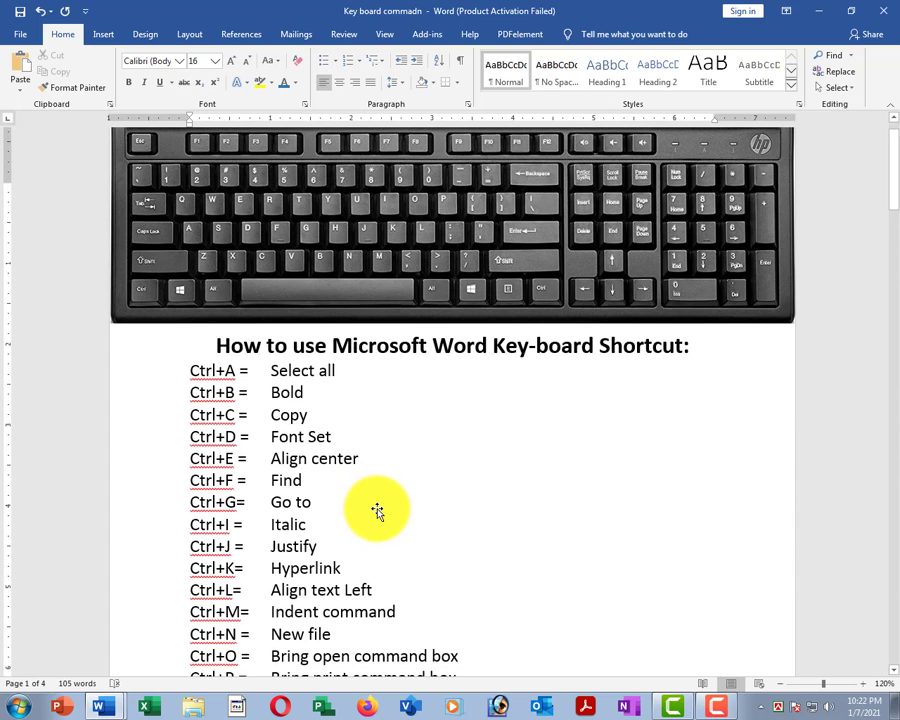
{"action": "scroll", "coordinate": [377, 511], "scroll_direction": "down", "scroll_amount": 1}
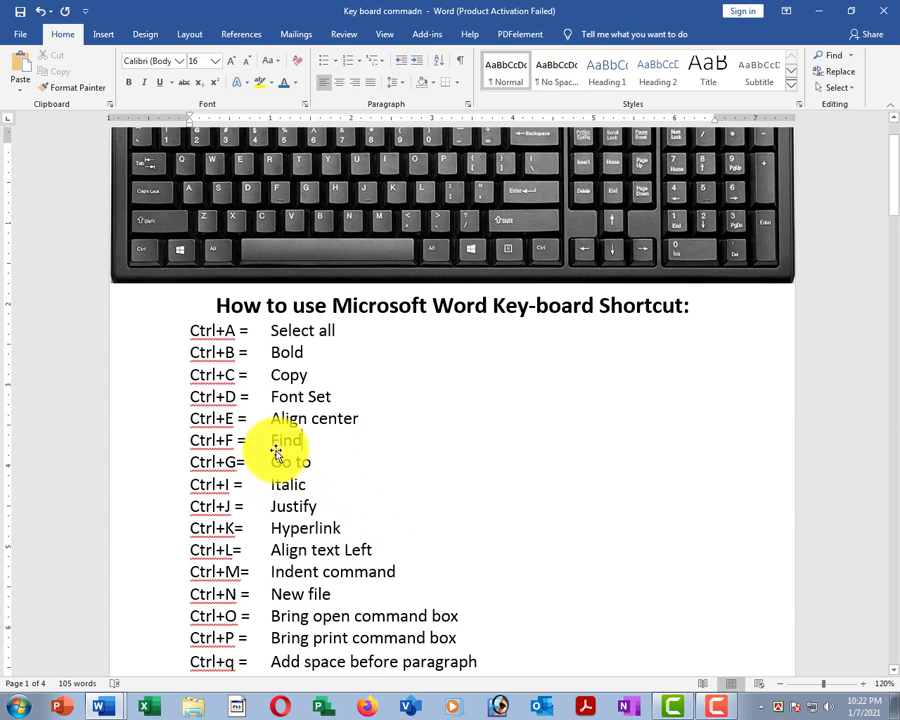
{"action": "left_click_drag", "start_coordinate": [188, 441], "coordinate": [226, 439]}
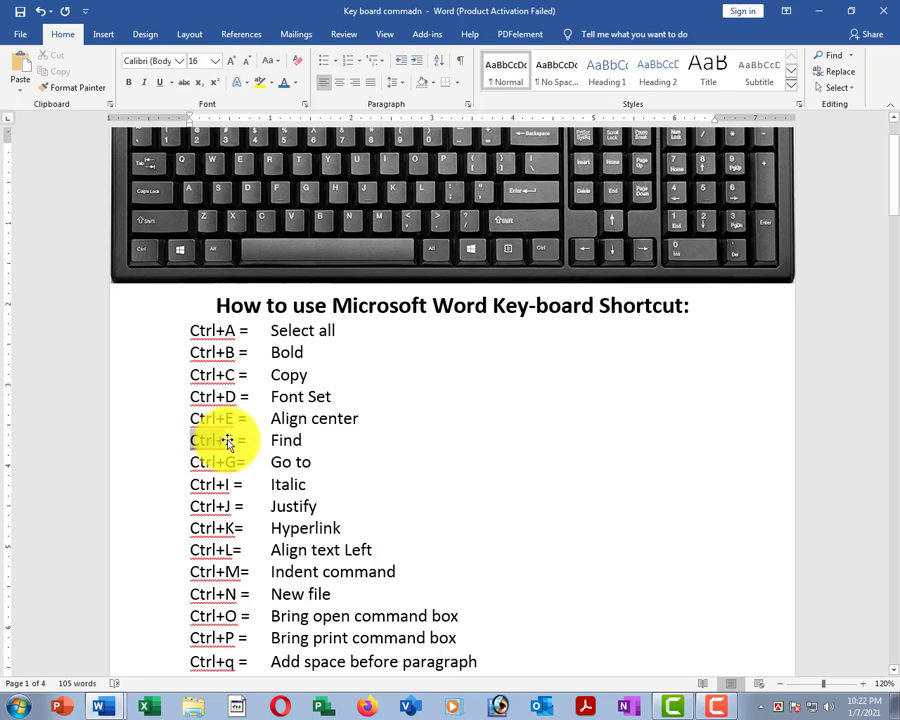
{"action": "double_click", "coordinate": [274, 440]}
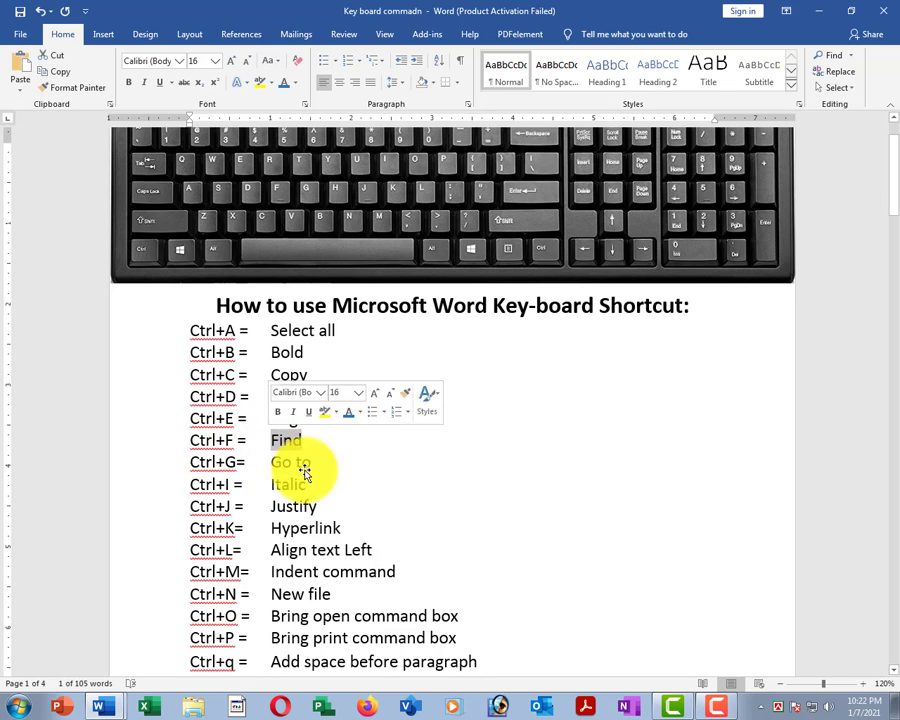
{"action": "left_click", "coordinate": [340, 458]}
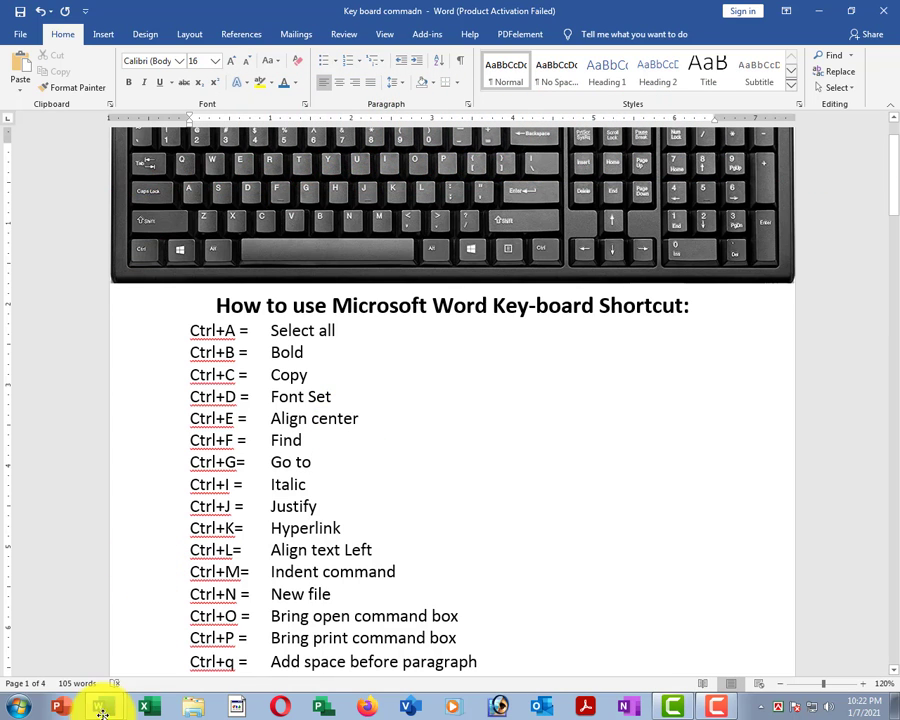
Step: Switch to Document2 and search its text for "jumps"
{"action": "mouse_move", "coordinate": [106, 706]}
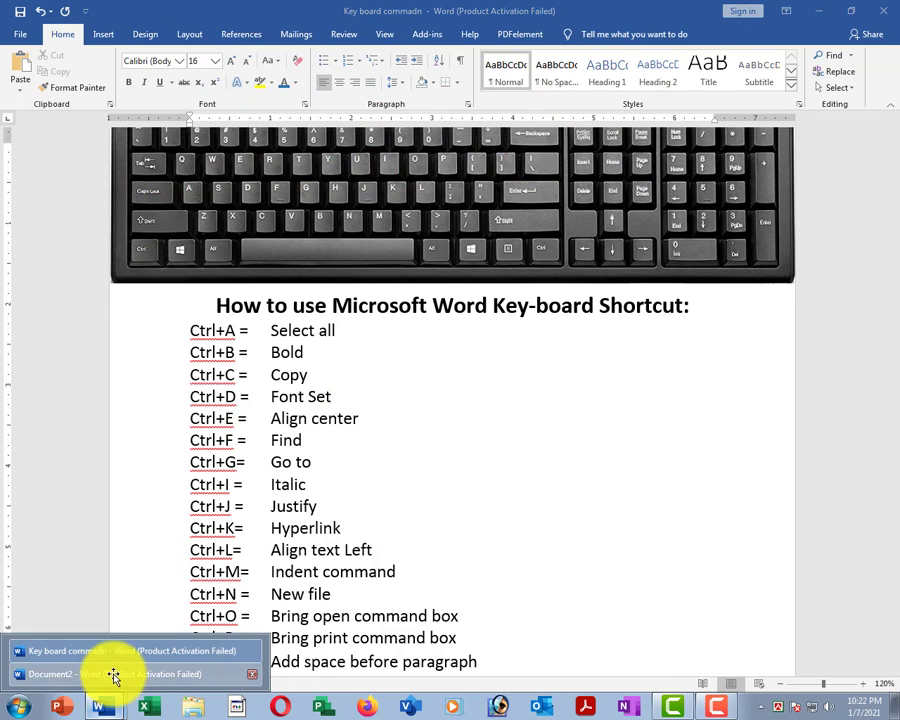
{"action": "left_click", "coordinate": [116, 673]}
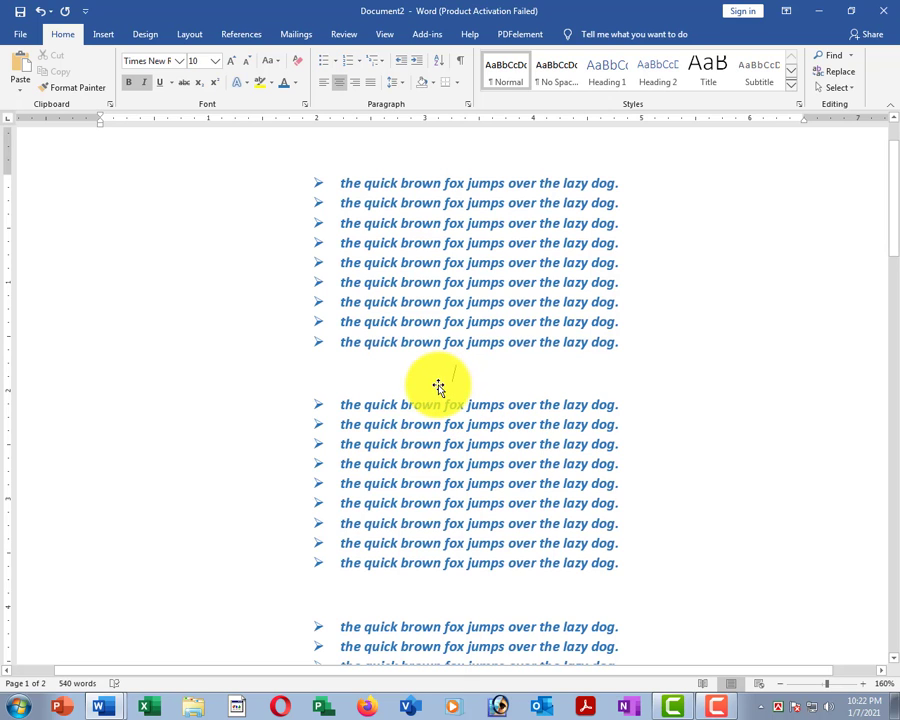
{"action": "key", "text": "ctrl+f"}
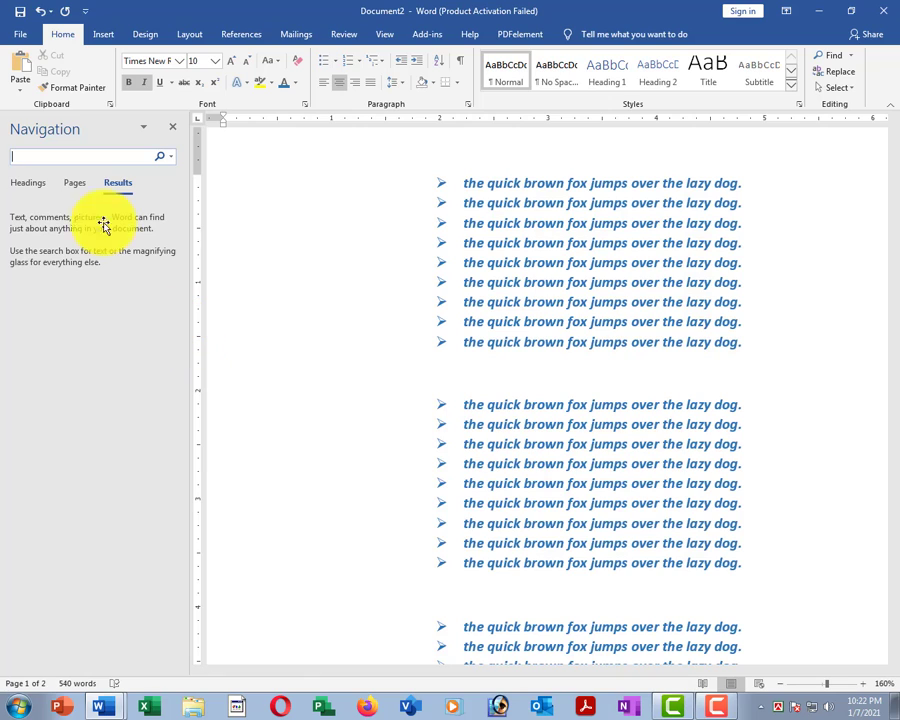
{"action": "mouse_move", "coordinate": [4, 113]}
{"action": "left_mouse_down"}
{"action": "mouse_move", "coordinate": [72, 161]}
{"action": "mouse_move", "coordinate": [187, 277]}
{"action": "left_mouse_up"}
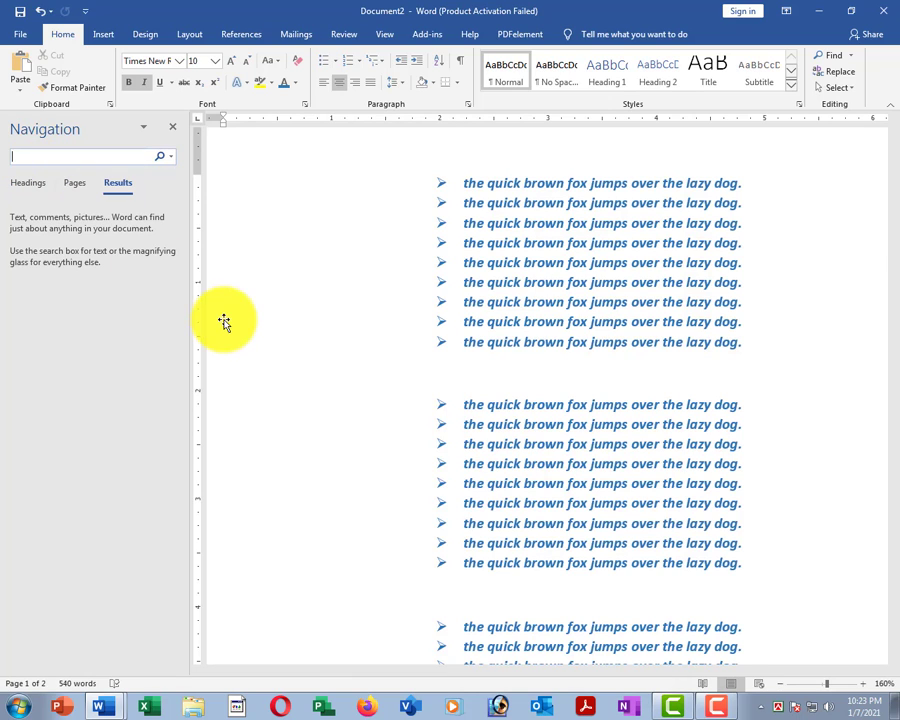
{"action": "left_click_drag", "start_coordinate": [723, 371], "coordinate": [797, 392]}
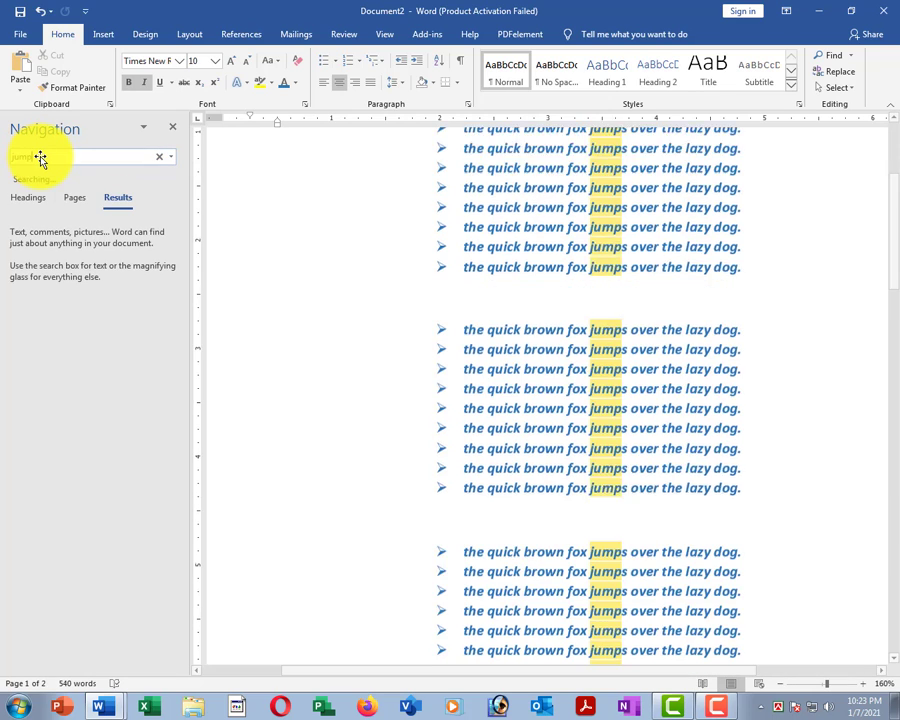
{"action": "type", "text": "s"}
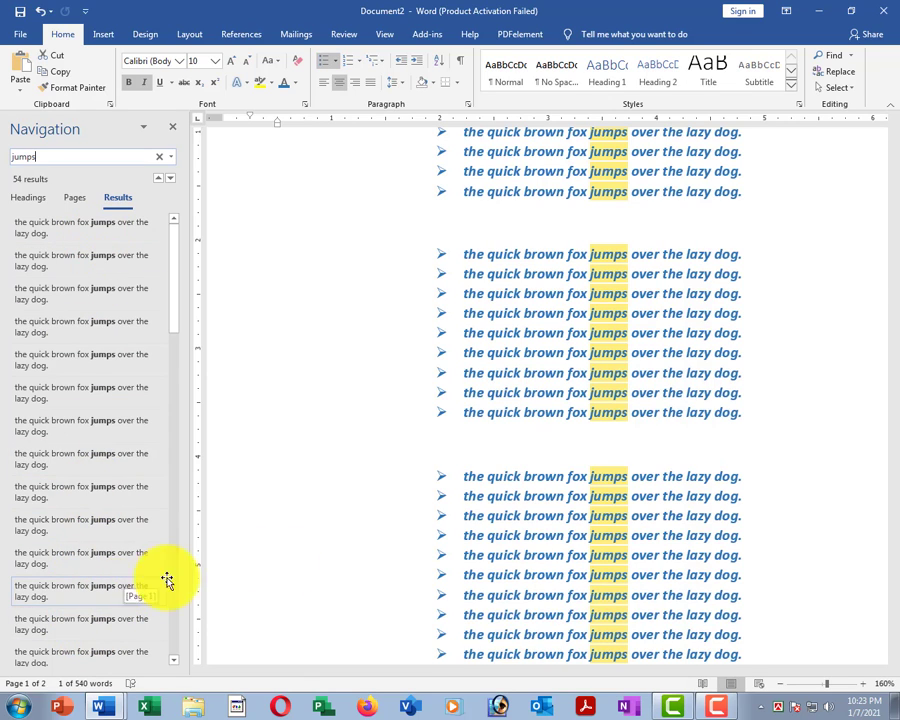
Step: Examine the highlighted occurrences of "jumps" from the start of the document through the later blocks and back
{"action": "left_click_drag", "start_coordinate": [894, 190], "coordinate": [894, 125]}
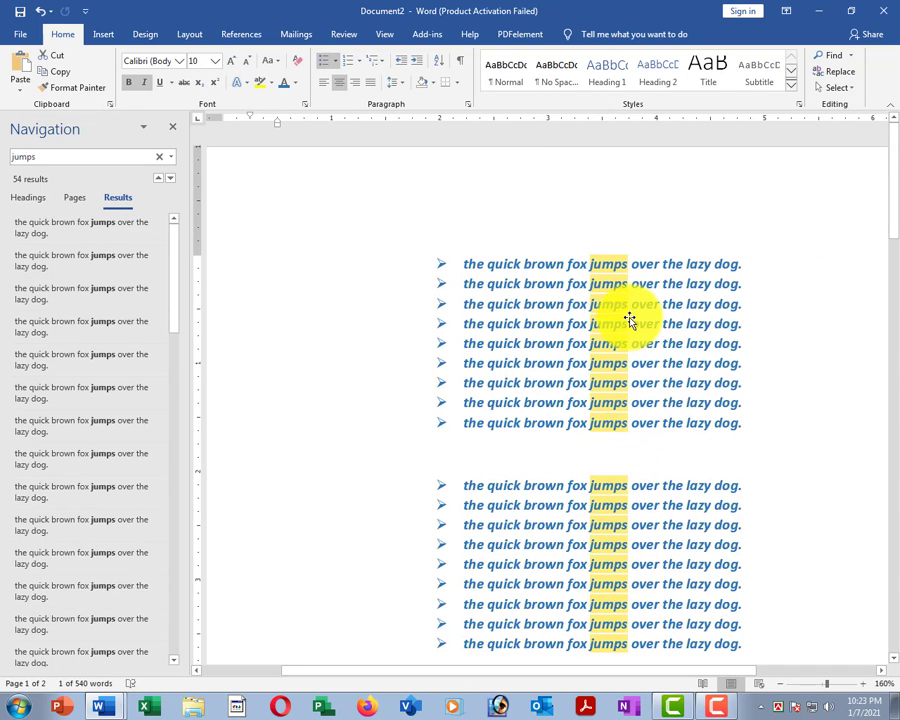
{"action": "scroll", "coordinate": [626, 320], "scroll_direction": "down", "scroll_amount": 2}
{"action": "scroll", "coordinate": [617, 282], "scroll_direction": "up", "scroll_amount": 2}
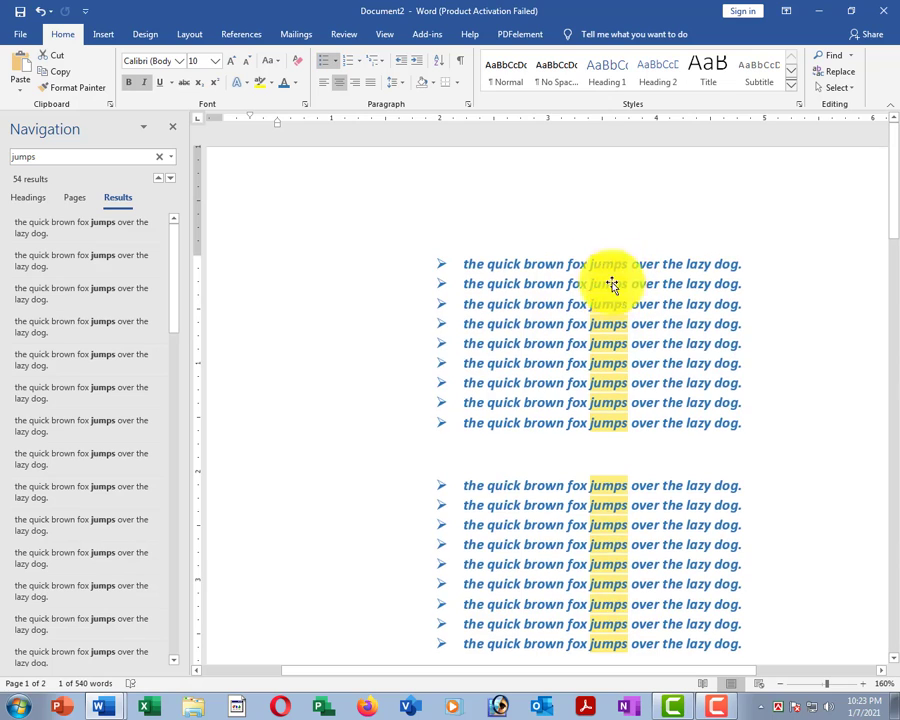
{"action": "scroll", "coordinate": [610, 308], "scroll_direction": "down", "scroll_amount": 2}
{"action": "scroll", "coordinate": [626, 414], "scroll_direction": "down", "scroll_amount": 6}
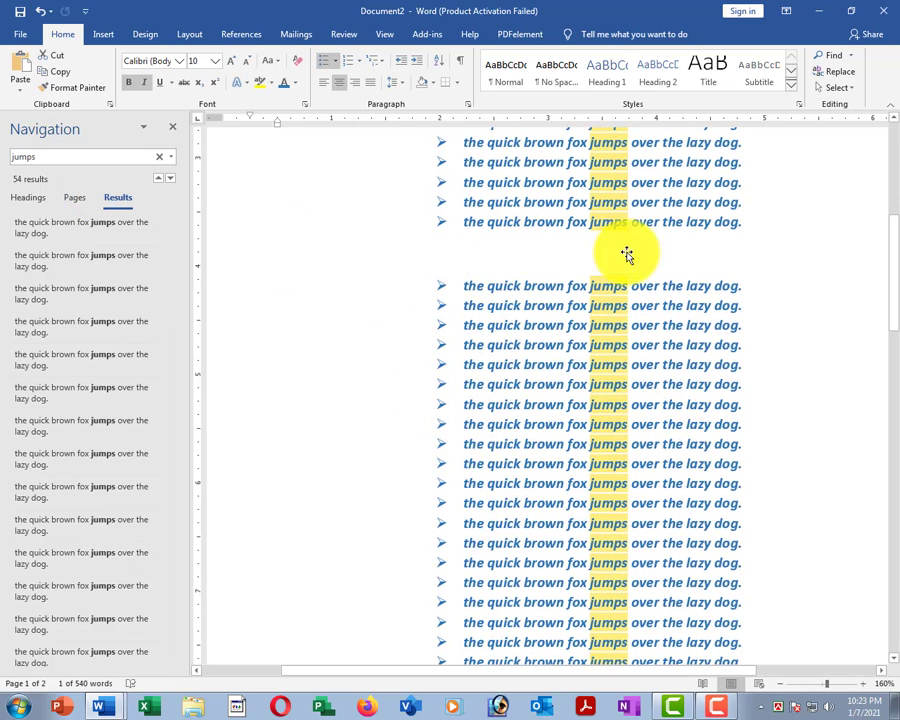
{"action": "scroll", "coordinate": [432, 314], "scroll_direction": "down", "scroll_amount": 2}
{"action": "scroll", "coordinate": [560, 312], "scroll_direction": "up", "scroll_amount": 10}
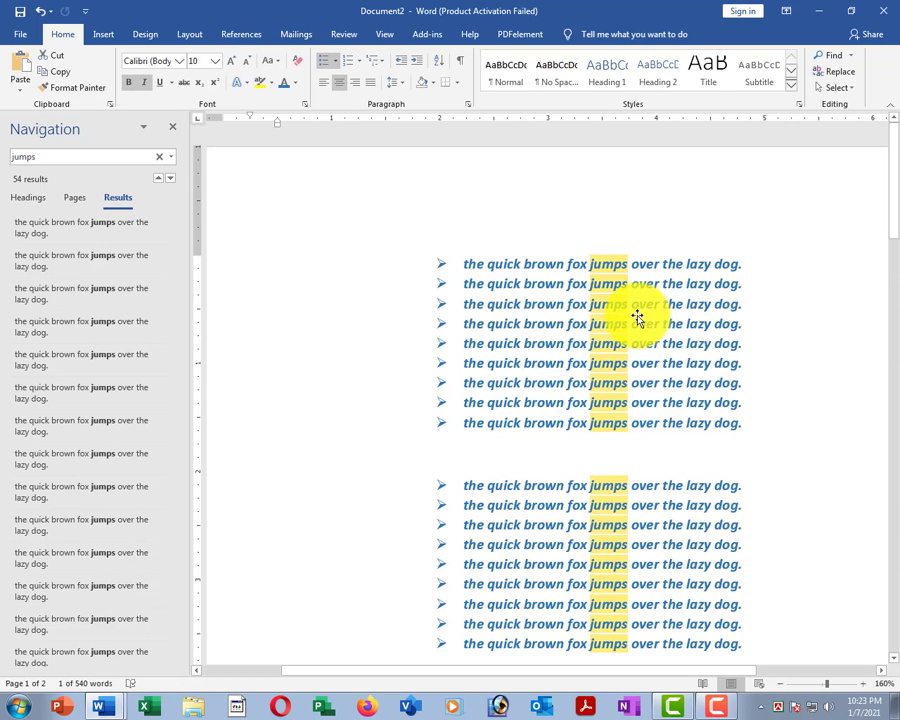
Step: Return to the Key board commadn document, point out the Ctrl+G Go to entry and read through the remaining shortcuts
{"action": "left_click", "coordinate": [115, 708]}
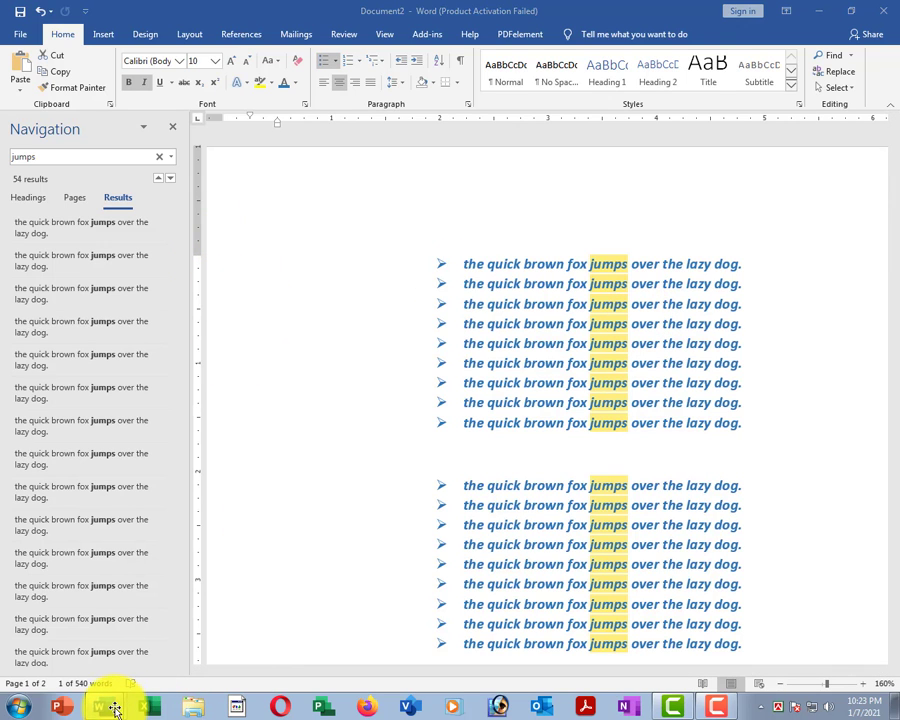
{"action": "left_click", "coordinate": [90, 648]}
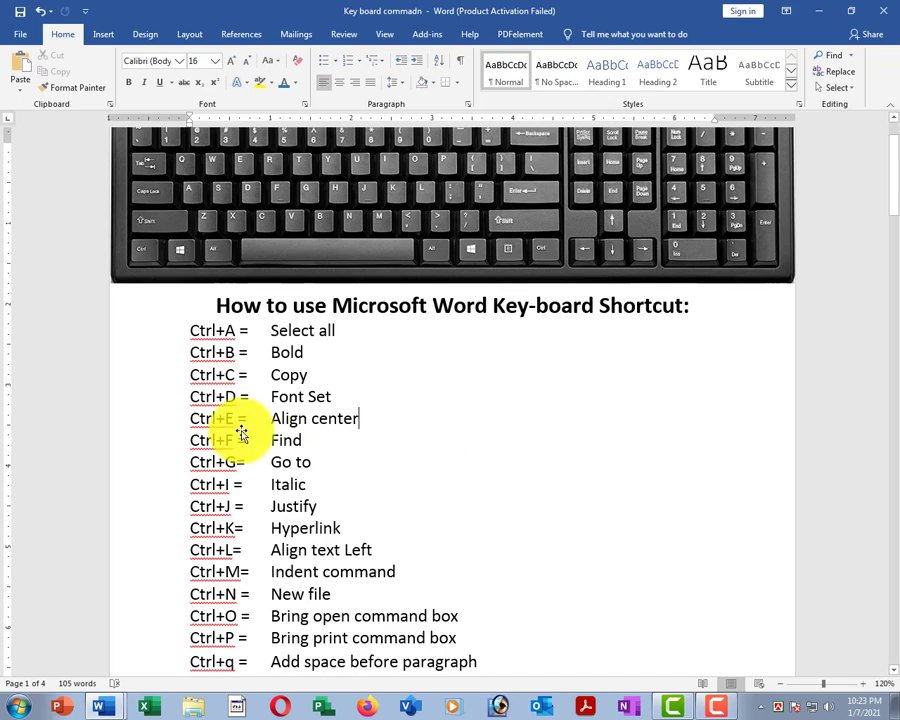
{"action": "scroll", "coordinate": [240, 432], "scroll_direction": "down", "scroll_amount": 1}
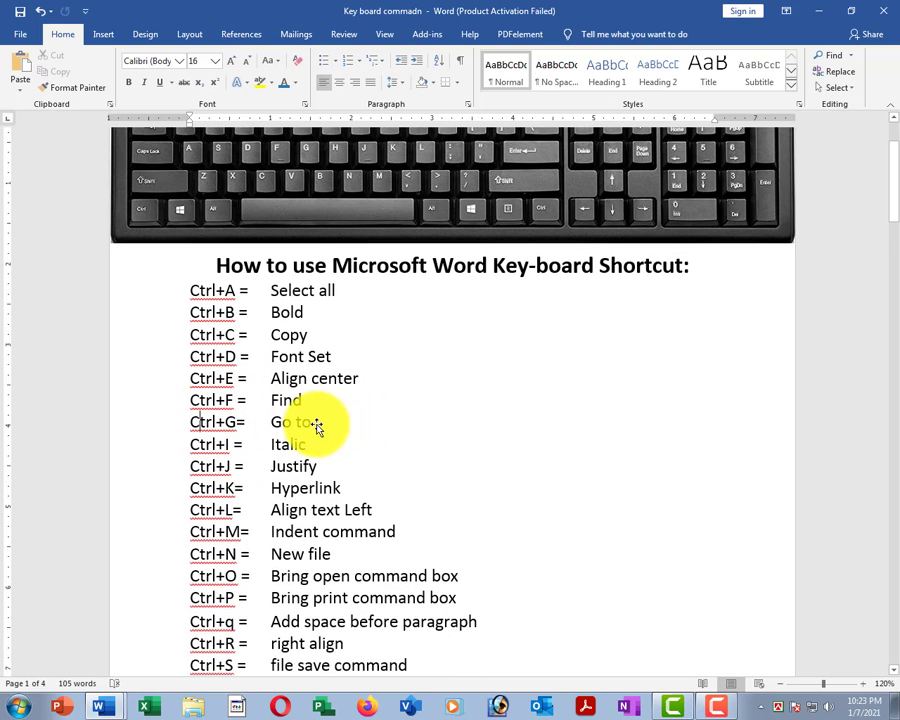
{"action": "left_click_drag", "start_coordinate": [313, 424], "coordinate": [272, 427]}
{"action": "left_click", "coordinate": [360, 427]}
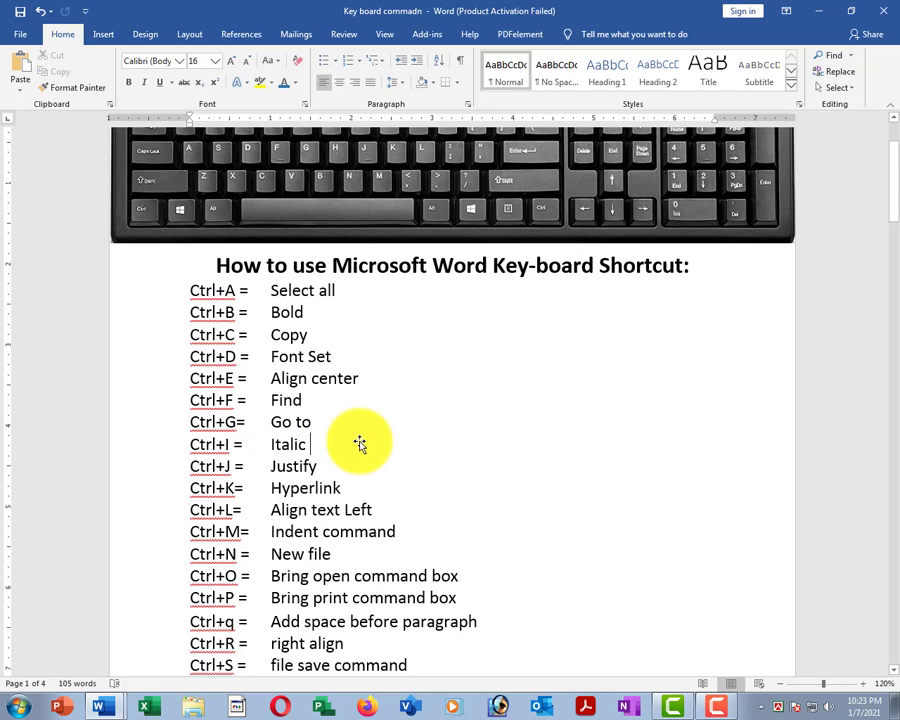
{"action": "scroll", "coordinate": [360, 427], "scroll_direction": "down", "scroll_amount": 3}
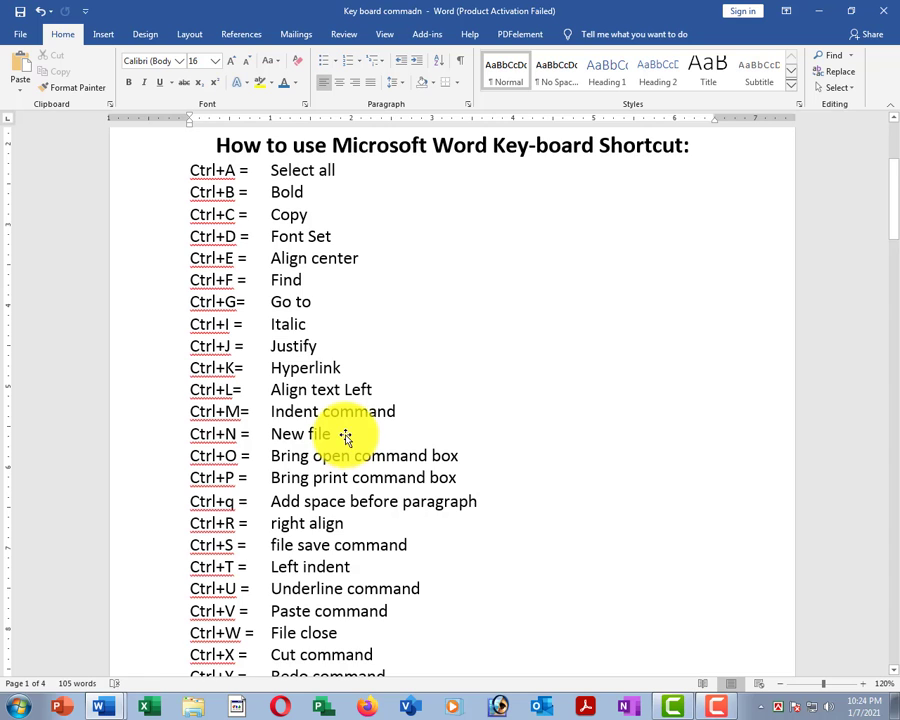
{"action": "scroll", "coordinate": [345, 437], "scroll_direction": "down", "scroll_amount": 3}
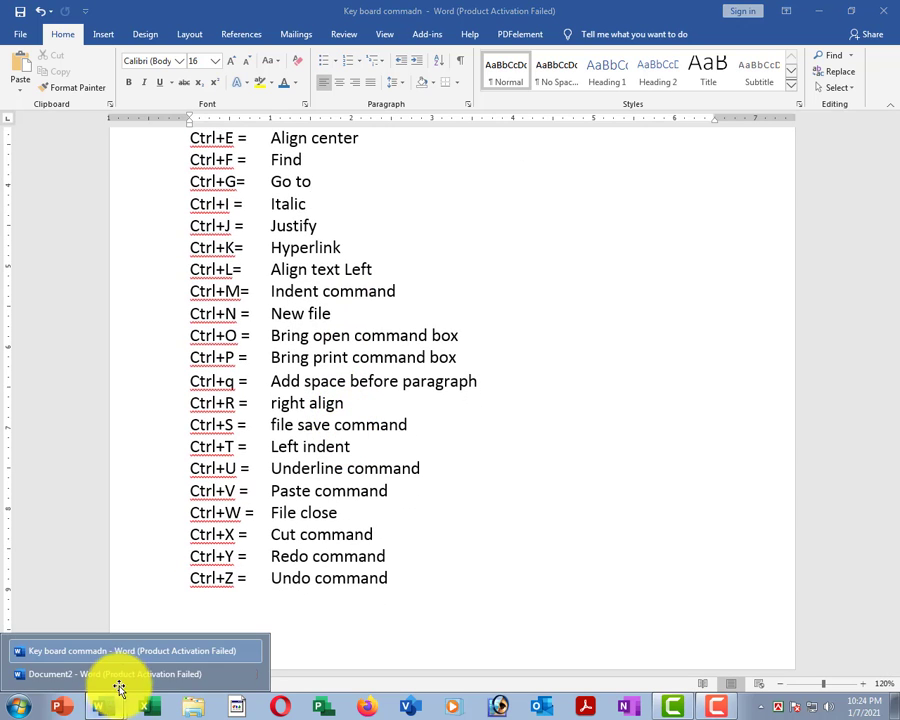
Step: Switch to Document2, select all its text and paste copies of it at the end to lengthen the document to 11 pages
{"action": "left_click", "coordinate": [118, 674]}
{"action": "left_click", "coordinate": [425, 467]}
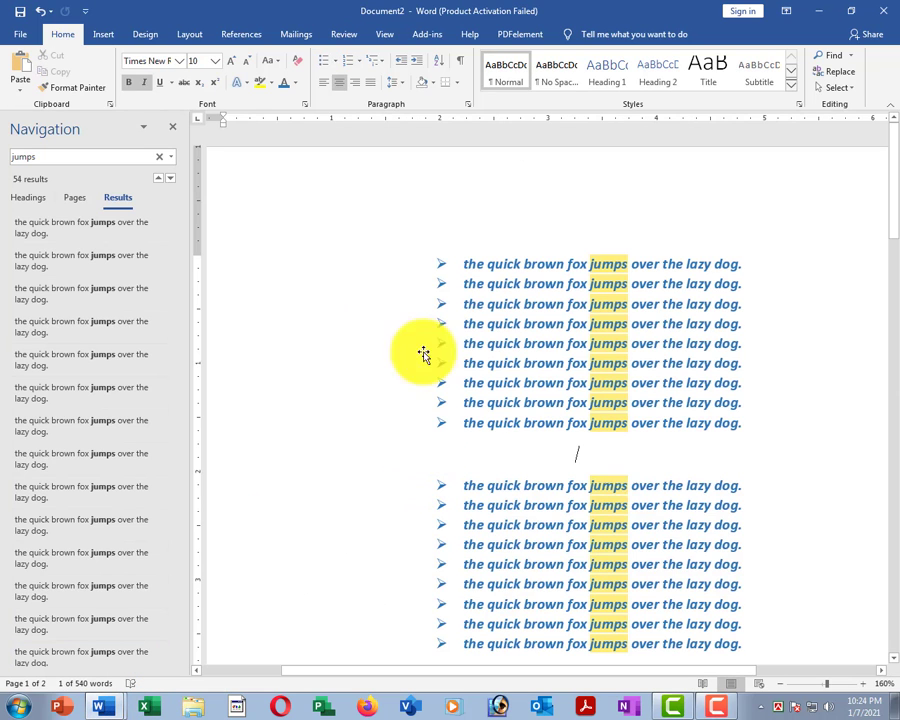
{"action": "key", "text": "ctrl+a"}
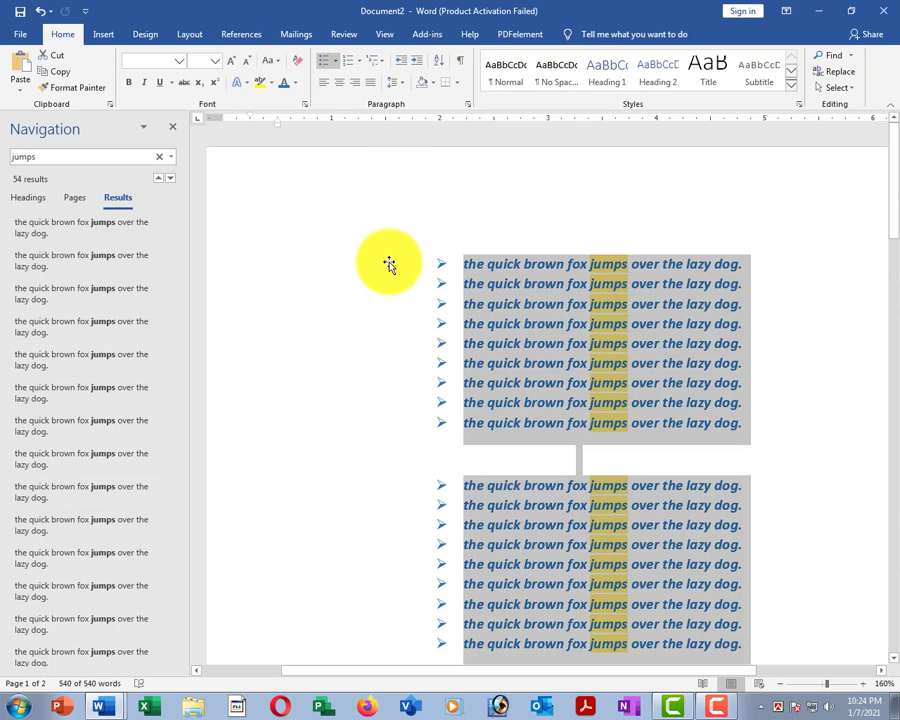
{"action": "key", "text": "ctrl+z"}
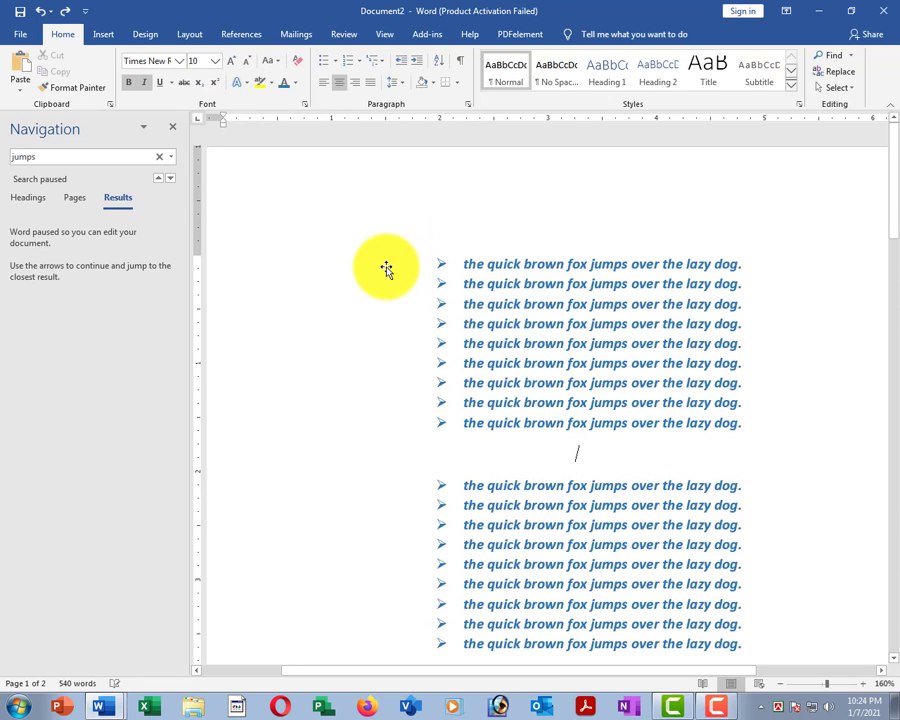
{"action": "key", "text": "ctrl+a"}
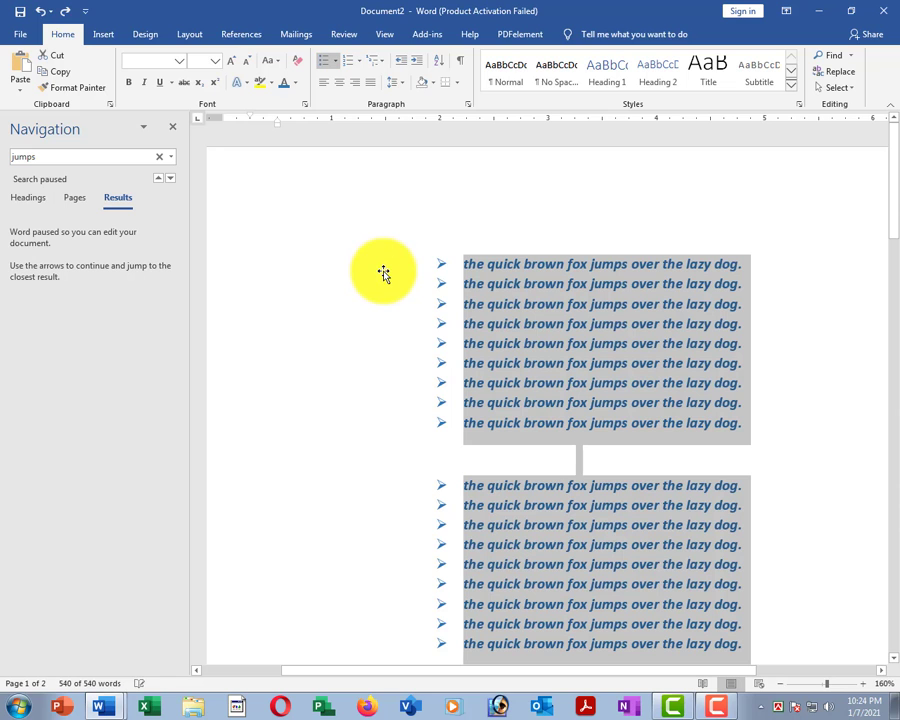
{"action": "key", "text": "ctrl+End"}
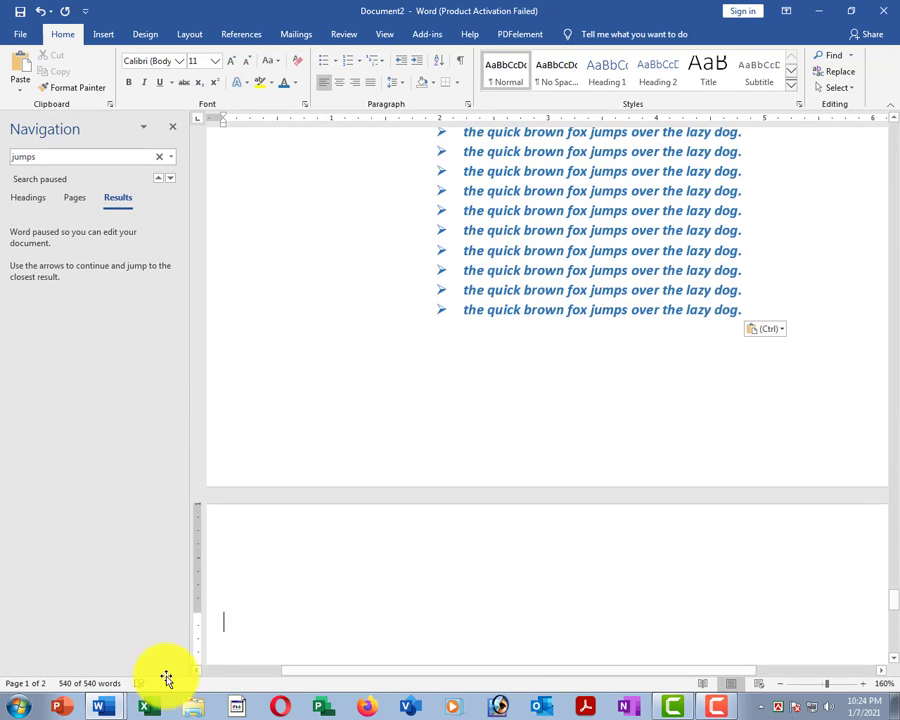
Step: Close the Navigation pane and review the lengthened document from its end back to the first page
{"action": "left_click", "coordinate": [172, 127]}
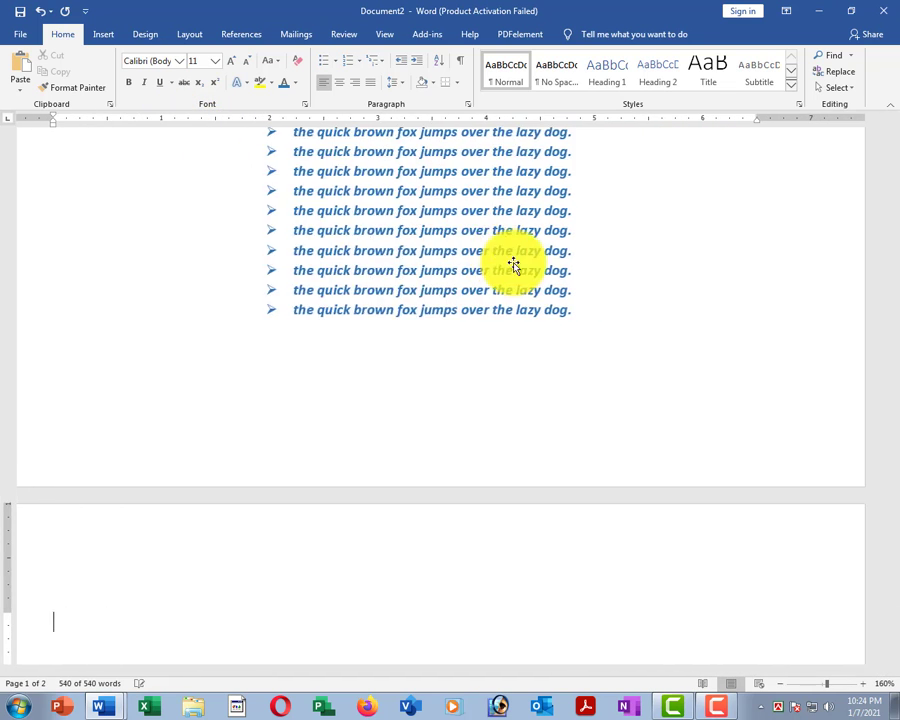
{"action": "scroll", "coordinate": [515, 265], "scroll_direction": "down", "scroll_amount": 3}
{"action": "scroll", "coordinate": [538, 273], "scroll_direction": "down", "scroll_amount": 8}
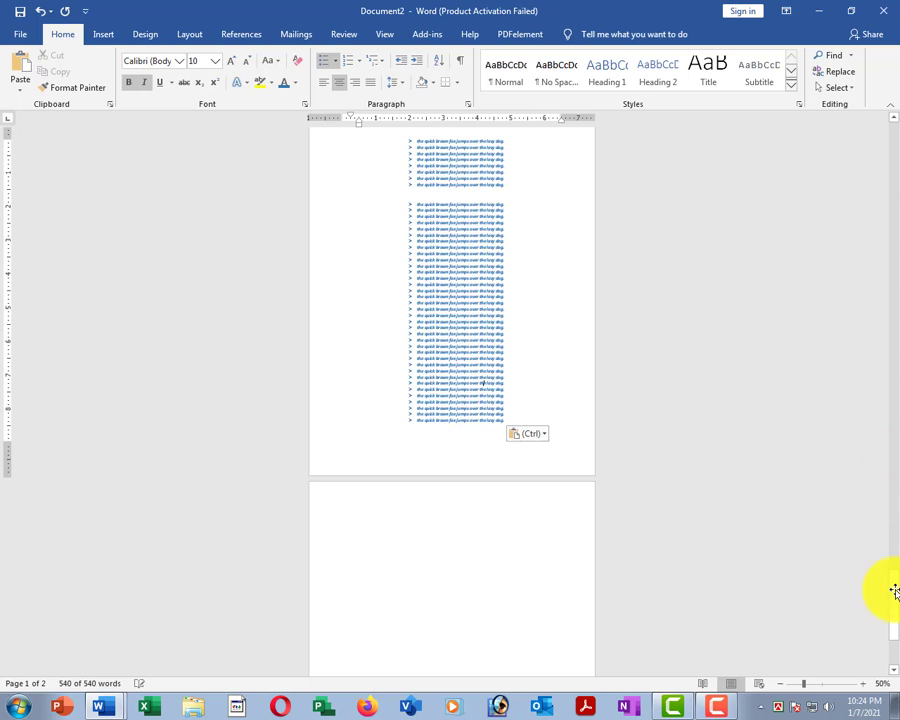
{"action": "left_click_drag", "start_coordinate": [896, 594], "coordinate": [896, 145]}
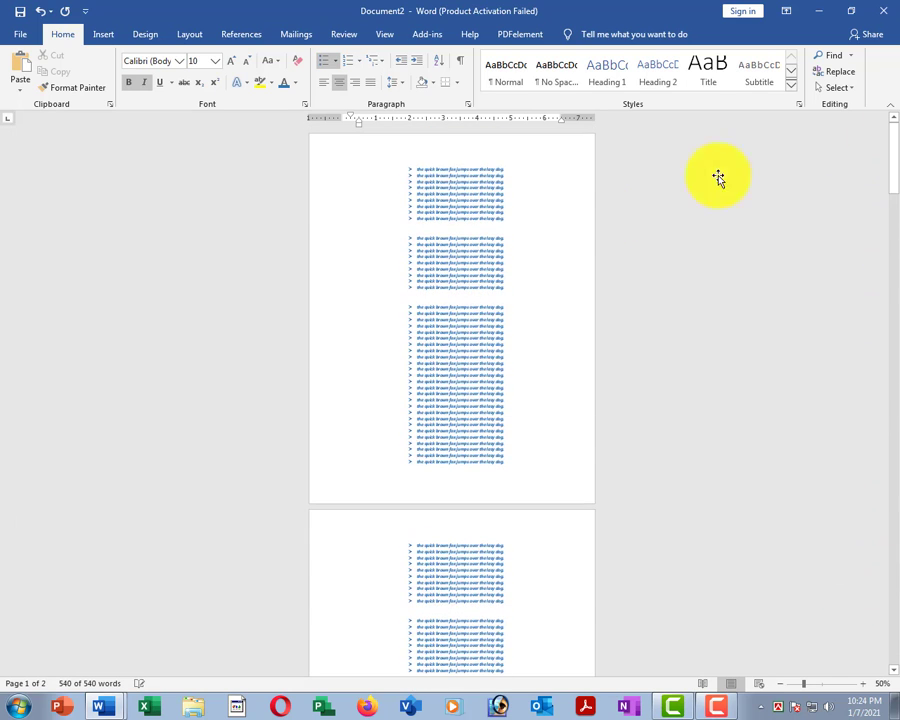
{"action": "scroll", "coordinate": [414, 157], "scroll_direction": "up", "scroll_amount": 8}
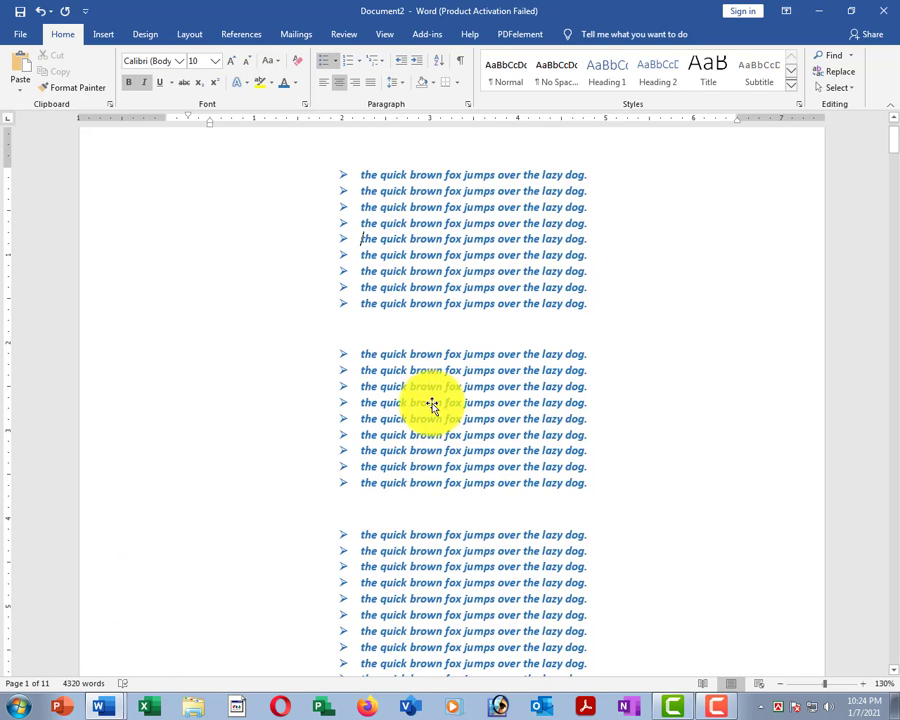
{"action": "left_click", "coordinate": [439, 338]}
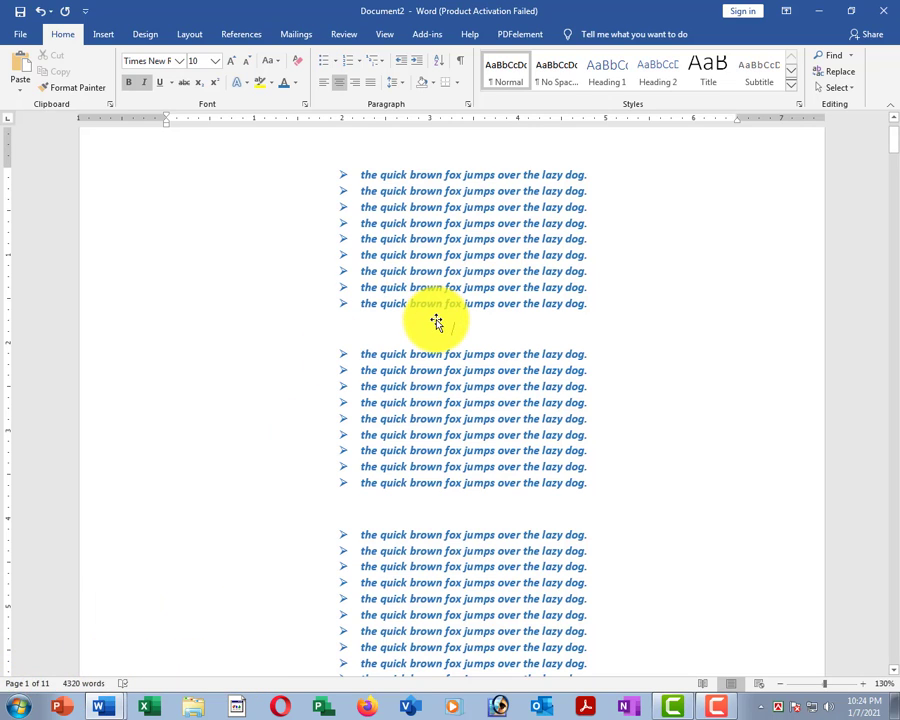
{"action": "left_click", "coordinate": [438, 304]}
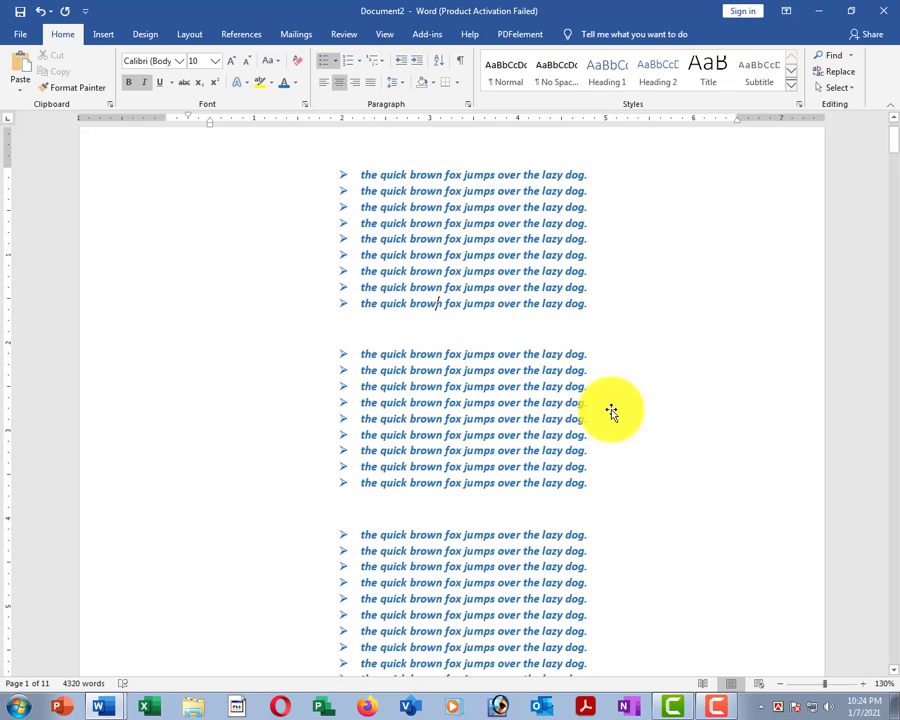
{"action": "left_click", "coordinate": [485, 335]}
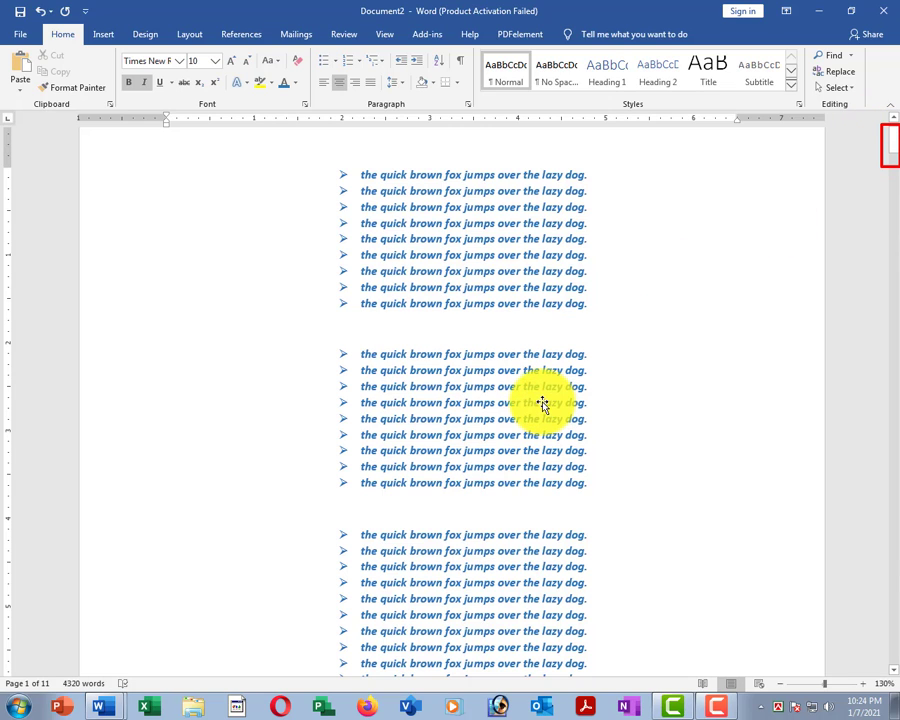
Step: Switch to the Key board commadn document and review the keyboard picture and the Go to entry in the shortcut list
{"action": "left_click", "coordinate": [100, 707]}
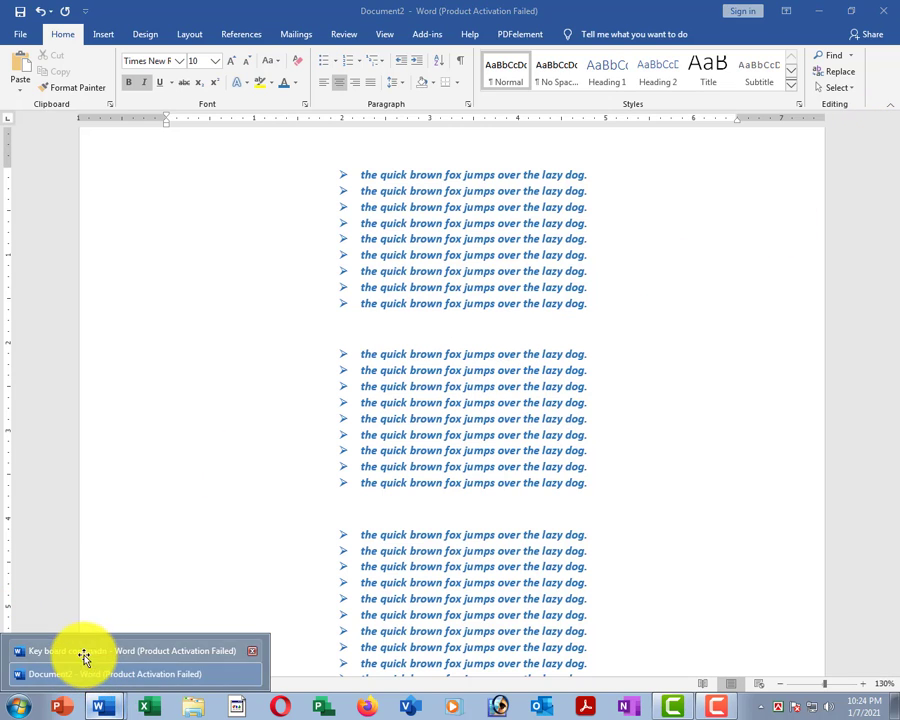
{"action": "left_click", "coordinate": [85, 657]}
{"action": "scroll", "coordinate": [289, 464], "scroll_direction": "up", "scroll_amount": 10}
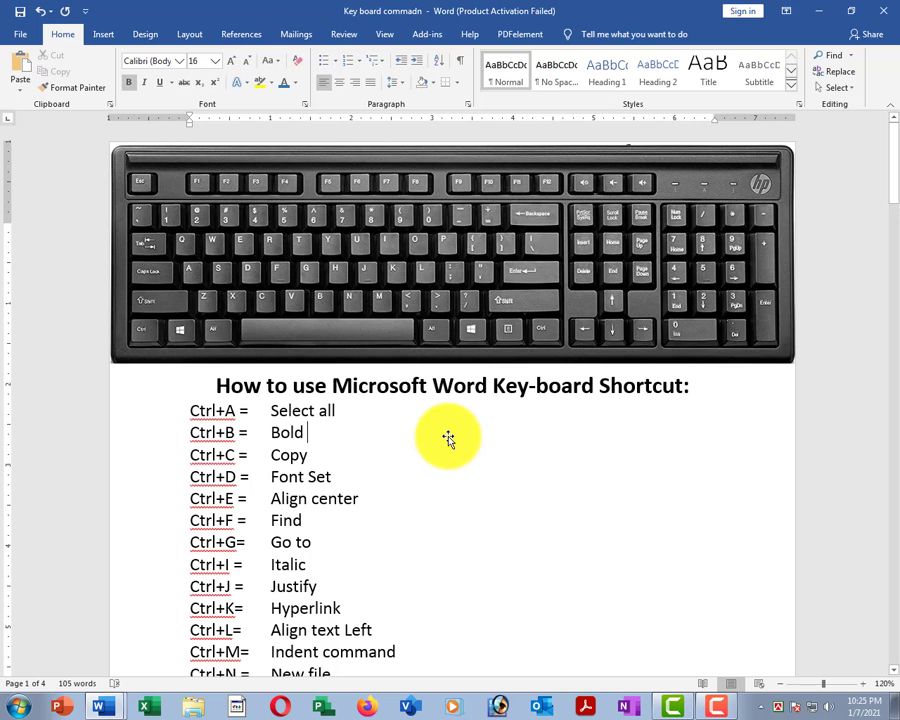
{"action": "scroll", "coordinate": [448, 438], "scroll_direction": "down", "scroll_amount": 3}
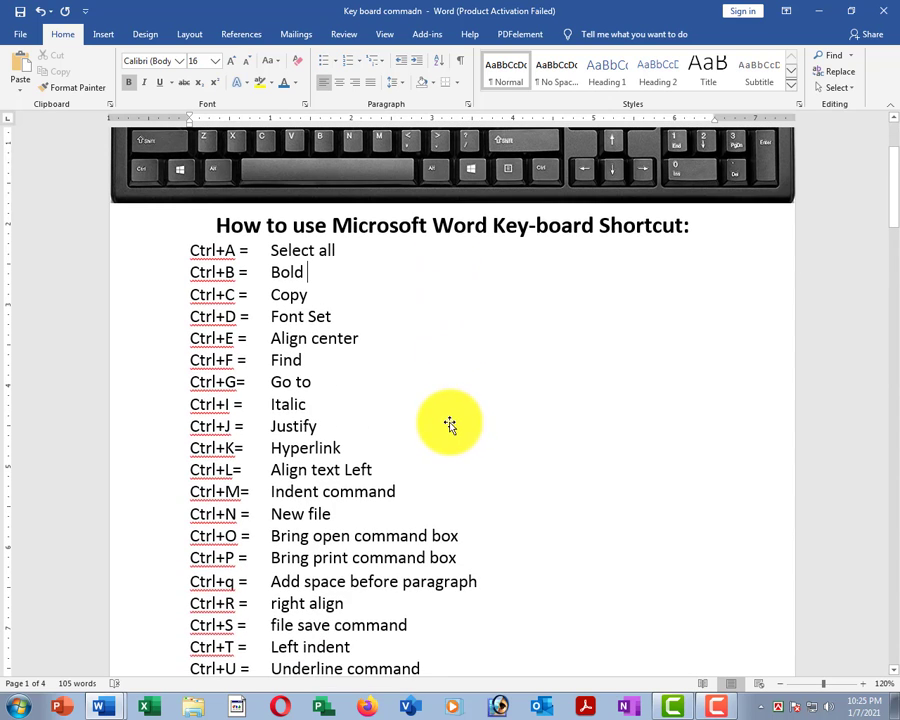
Step: Return to Document2, place the cursor below the first list block and open the Go To dialog over the text
{"action": "left_click", "coordinate": [104, 685]}
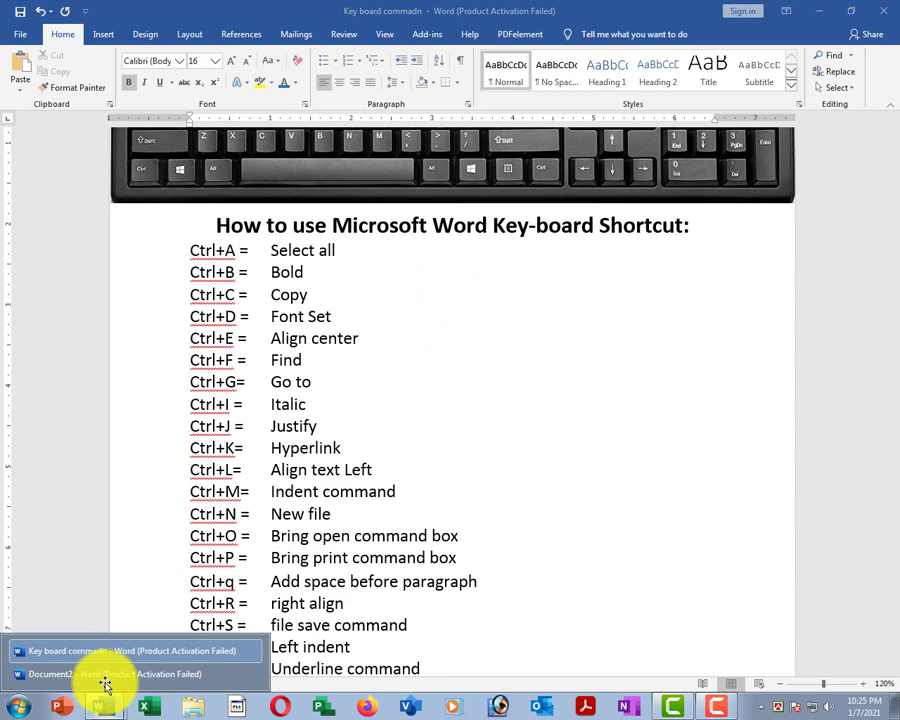
{"action": "left_click", "coordinate": [108, 677]}
{"action": "left_click", "coordinate": [396, 454]}
{"action": "left_click", "coordinate": [424, 332]}
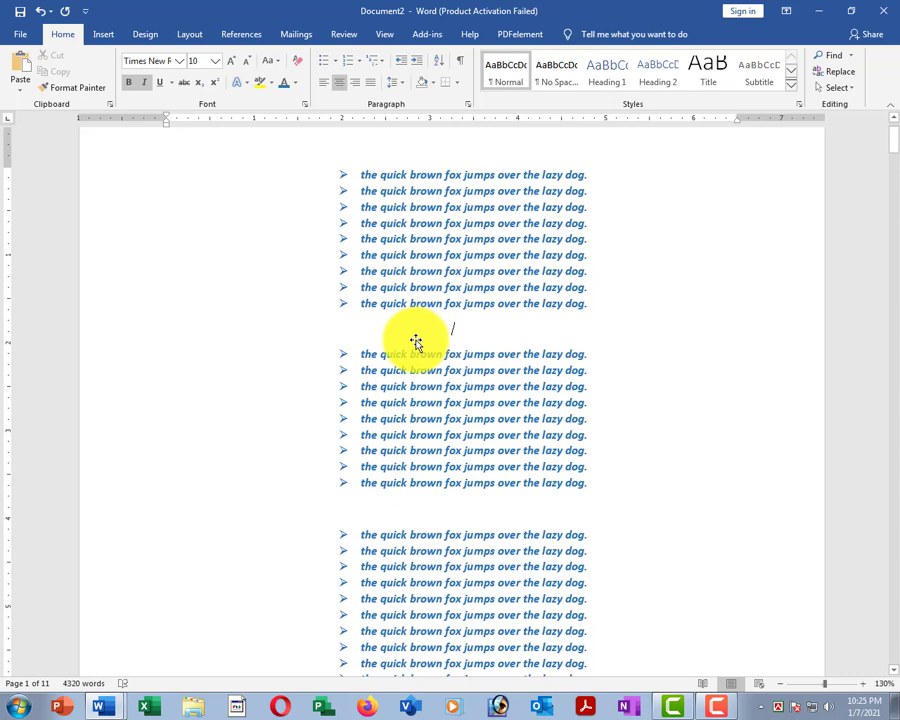
{"action": "key", "text": "ctrl+g"}
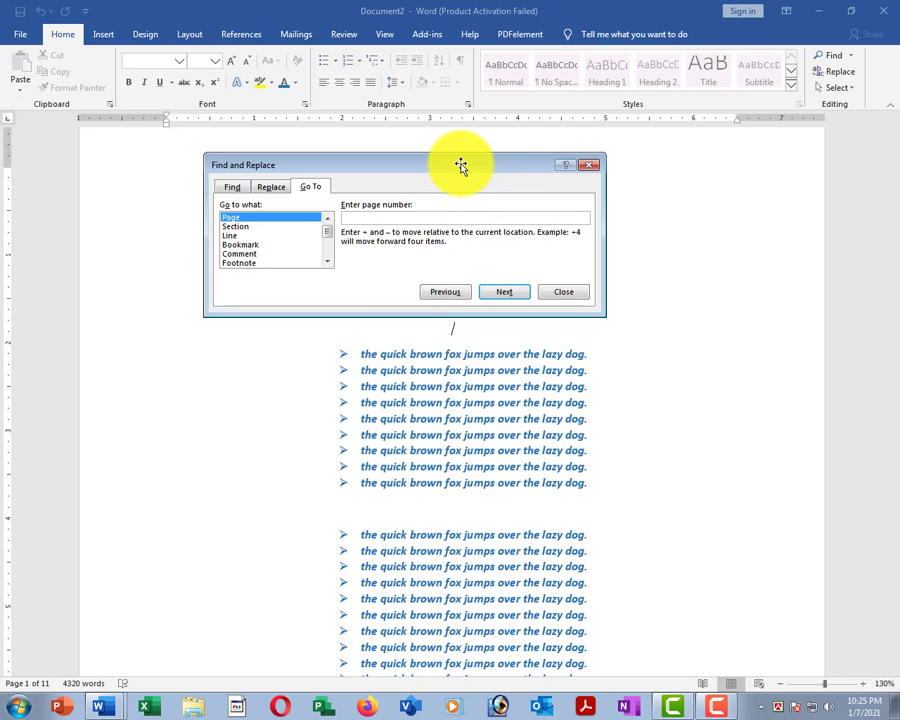
{"action": "left_click_drag", "start_coordinate": [460, 167], "coordinate": [465, 246]}
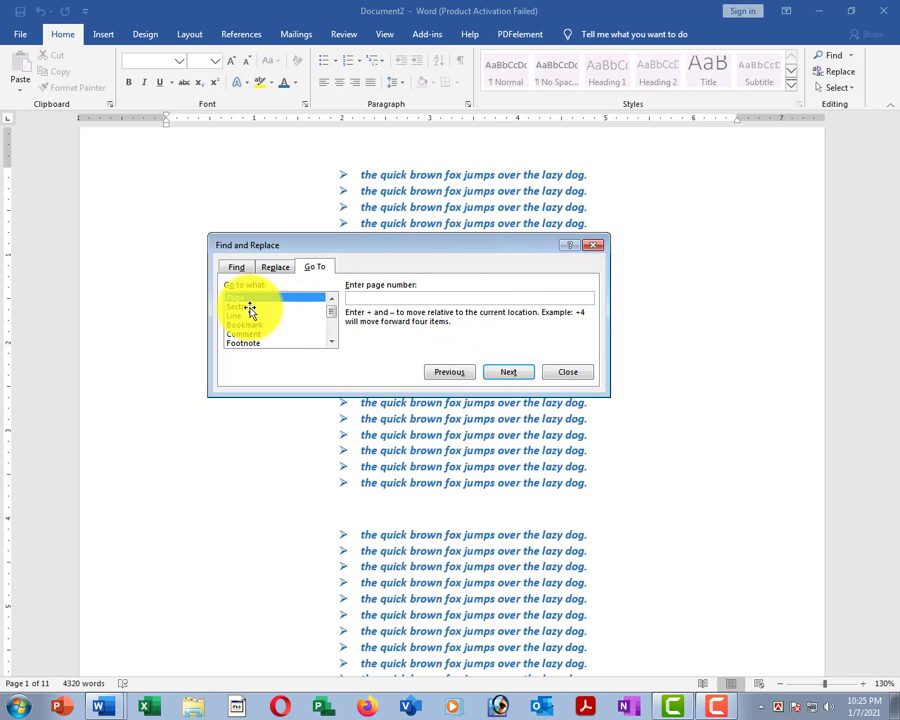
Step: Enter 10 as the page number for the Go To command, with Page as the target type
{"action": "mouse_move", "coordinate": [211, 287]}
{"action": "left_mouse_down"}
{"action": "mouse_move", "coordinate": [260, 306]}
{"action": "mouse_move", "coordinate": [331, 311]}
{"action": "left_mouse_up"}
{"action": "key", "text": "ctrl+z"}
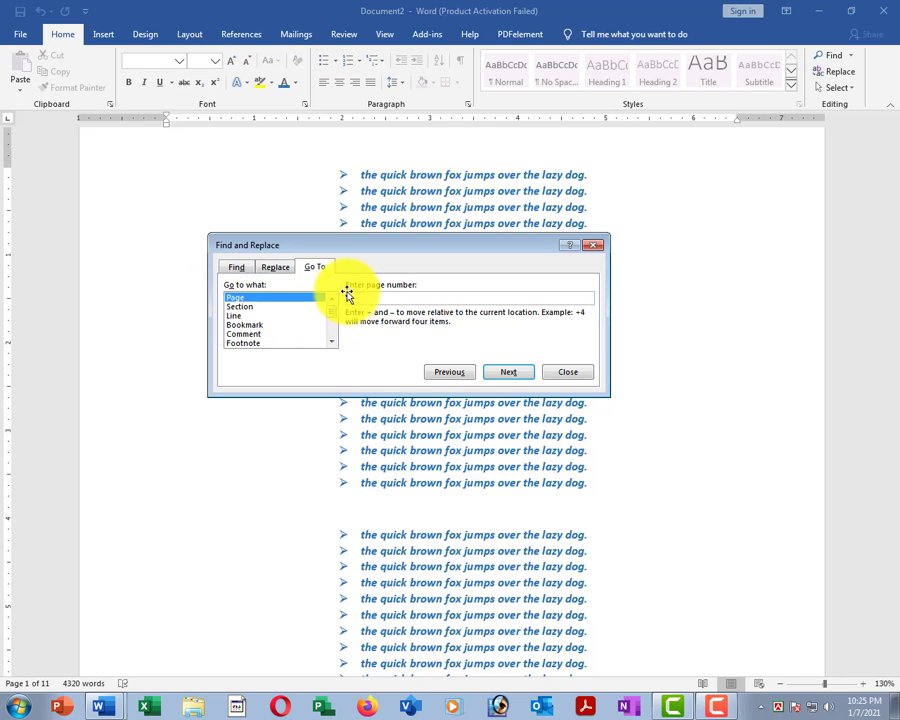
{"action": "left_click_drag", "start_coordinate": [340, 290], "coordinate": [369, 309]}
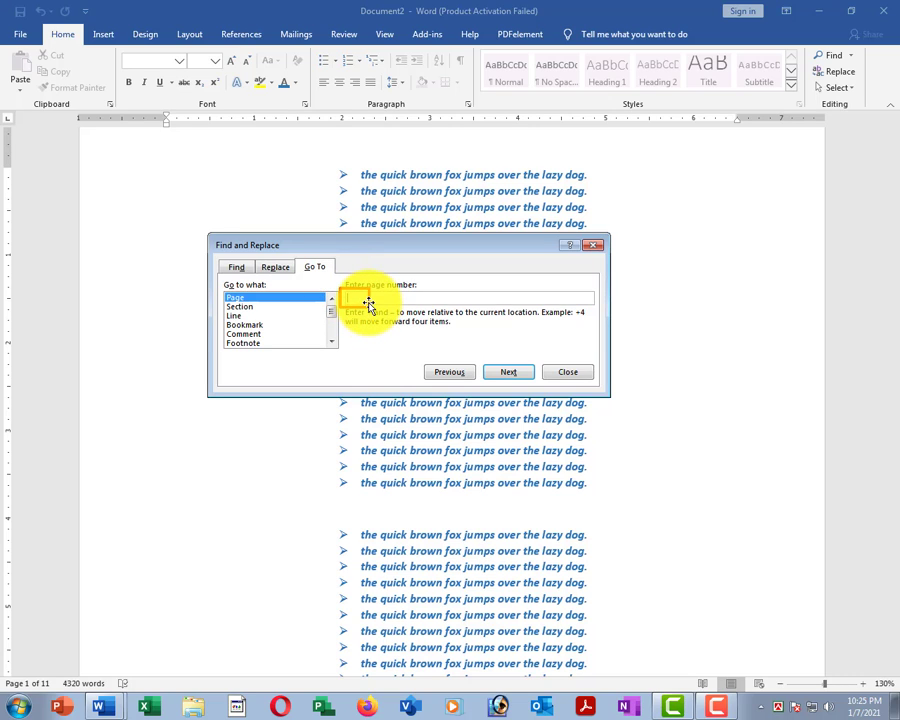
{"action": "key", "text": "ctrl+z"}
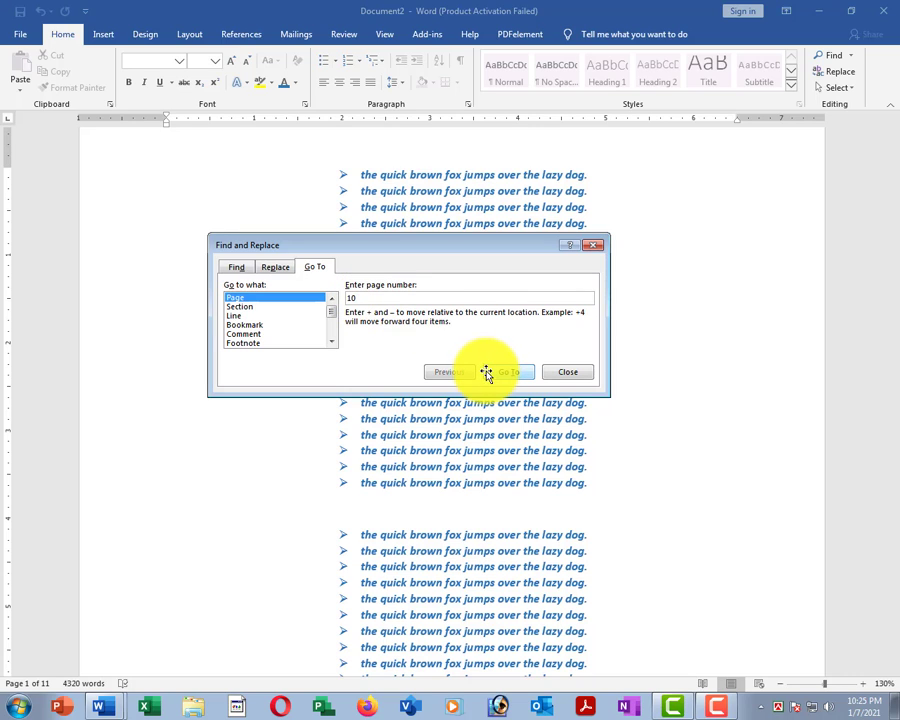
{"action": "left_click_drag", "start_coordinate": [480, 359], "coordinate": [541, 385]}
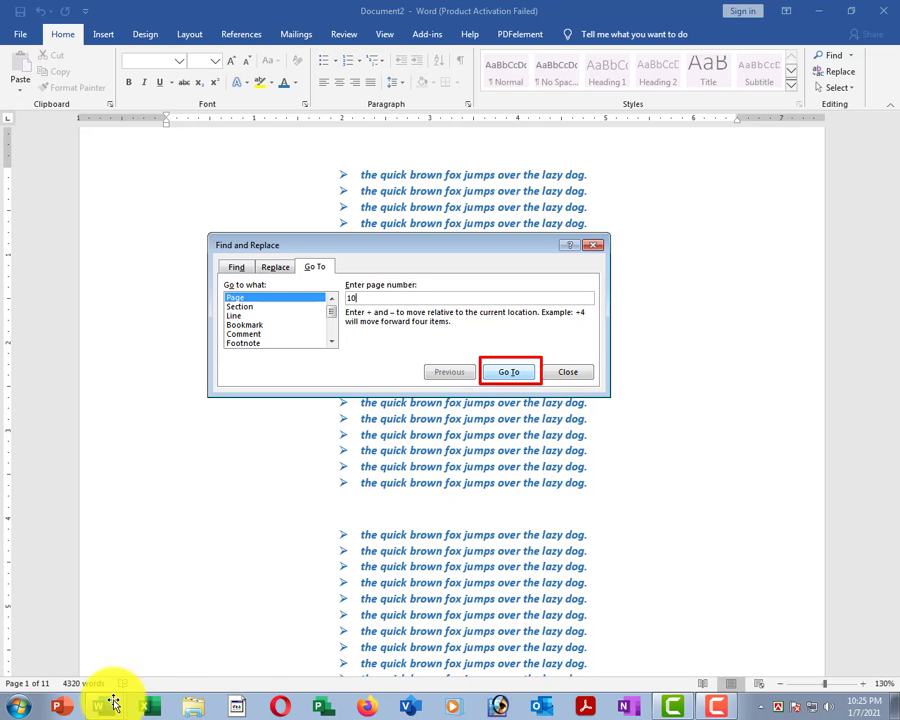
Step: Show the keyboard picture in the Key board commadn document with the Find and Replace dialog moved below it, and return to Document2
{"action": "mouse_move", "coordinate": [104, 700]}
{"action": "left_click", "coordinate": [114, 651]}
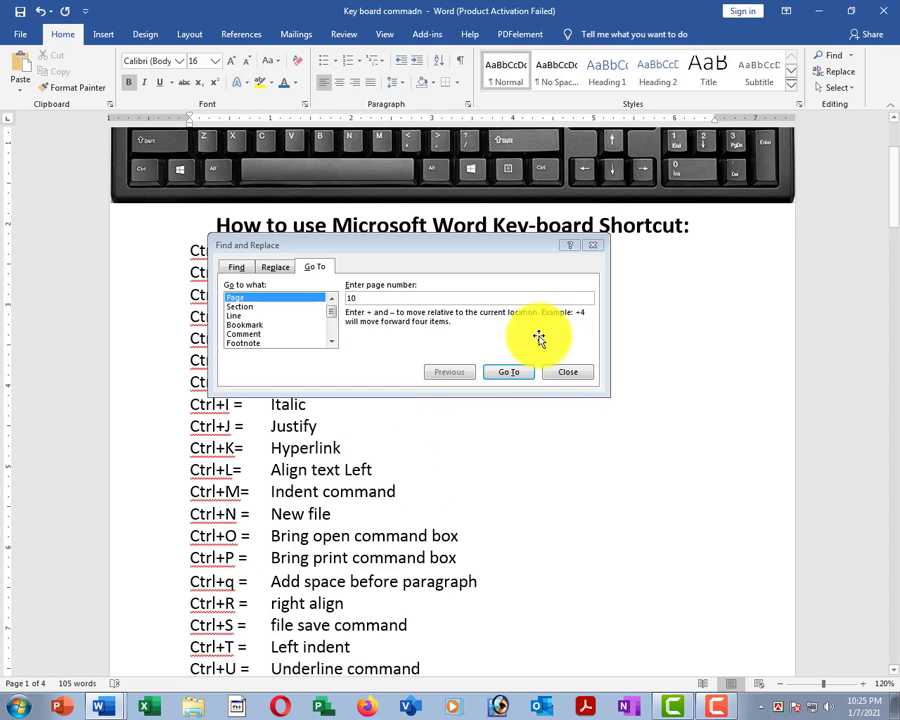
{"action": "scroll", "coordinate": [550, 320], "scroll_direction": "up", "scroll_amount": 3}
{"action": "left_click_drag", "start_coordinate": [528, 246], "coordinate": [473, 413]}
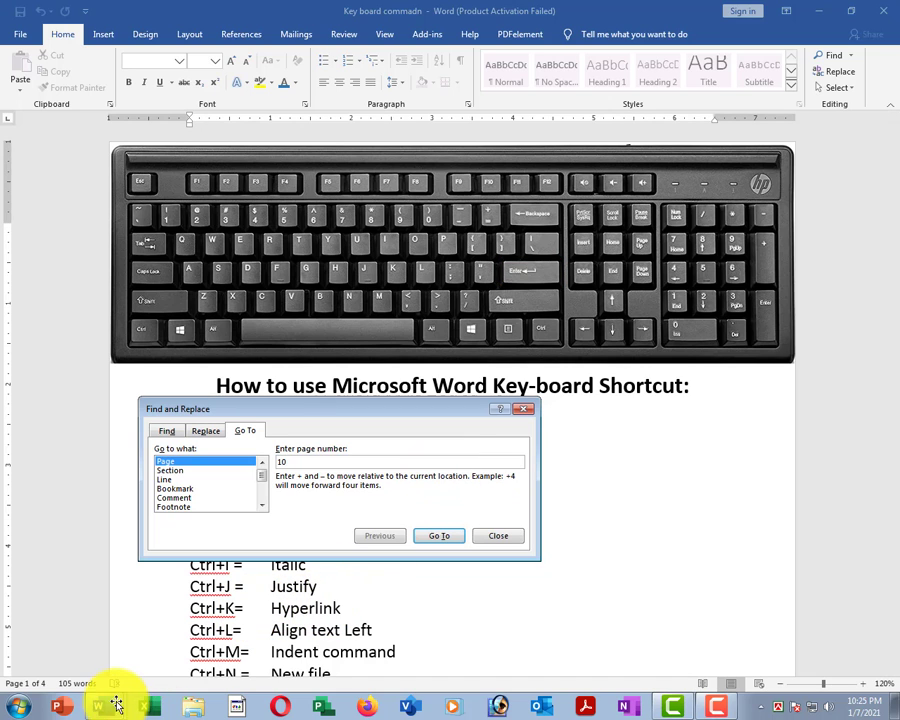
{"action": "mouse_move", "coordinate": [110, 700]}
{"action": "left_click", "coordinate": [200, 672]}
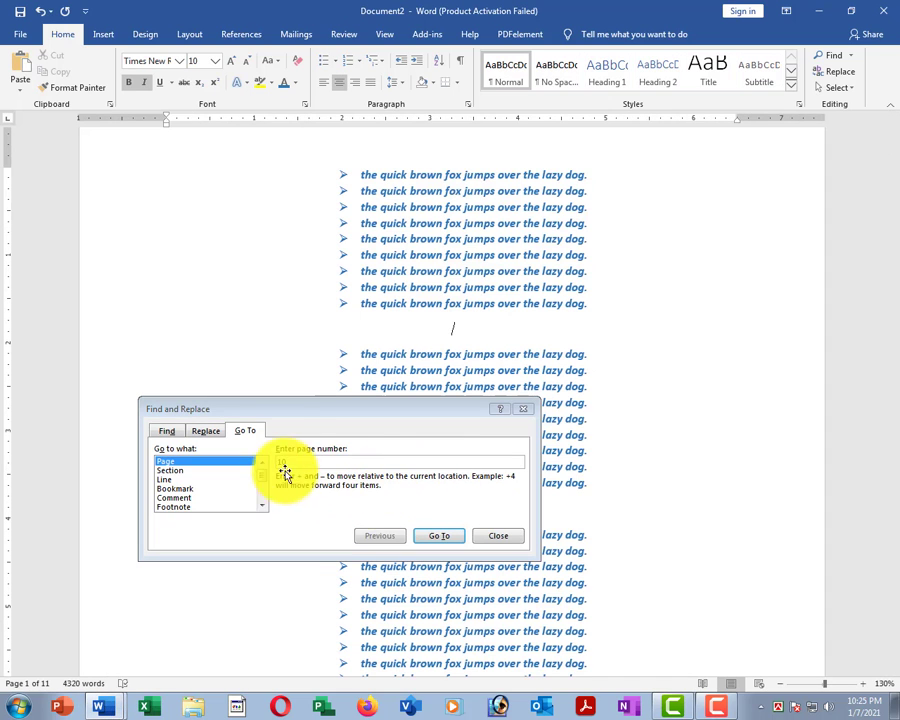
Step: Go to page 10 of Document2 and close the Find and Replace dialog
{"action": "left_click", "coordinate": [444, 537]}
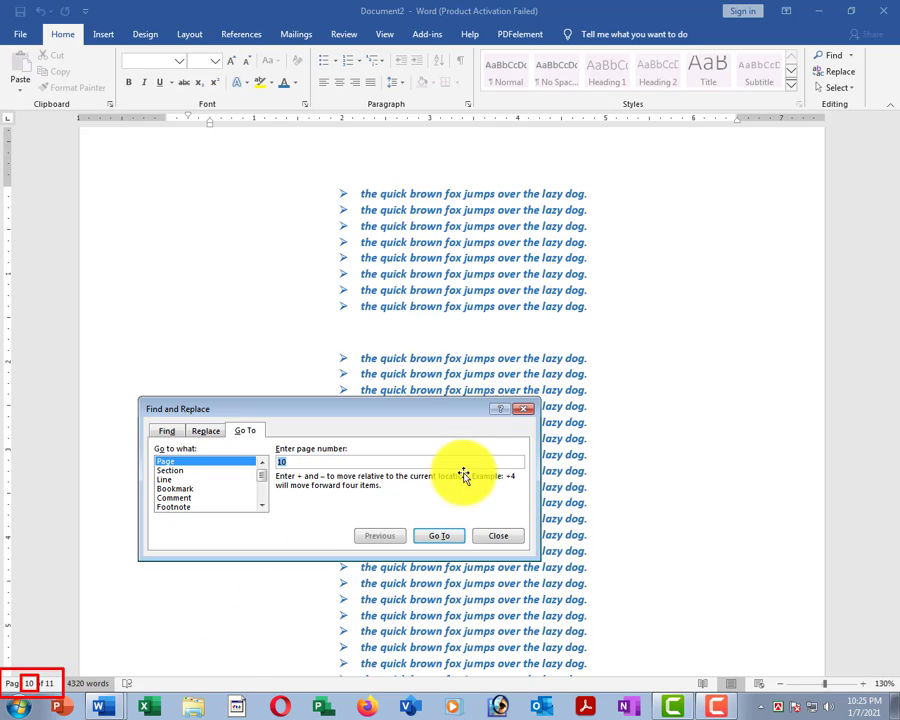
{"action": "key", "text": "Escape"}
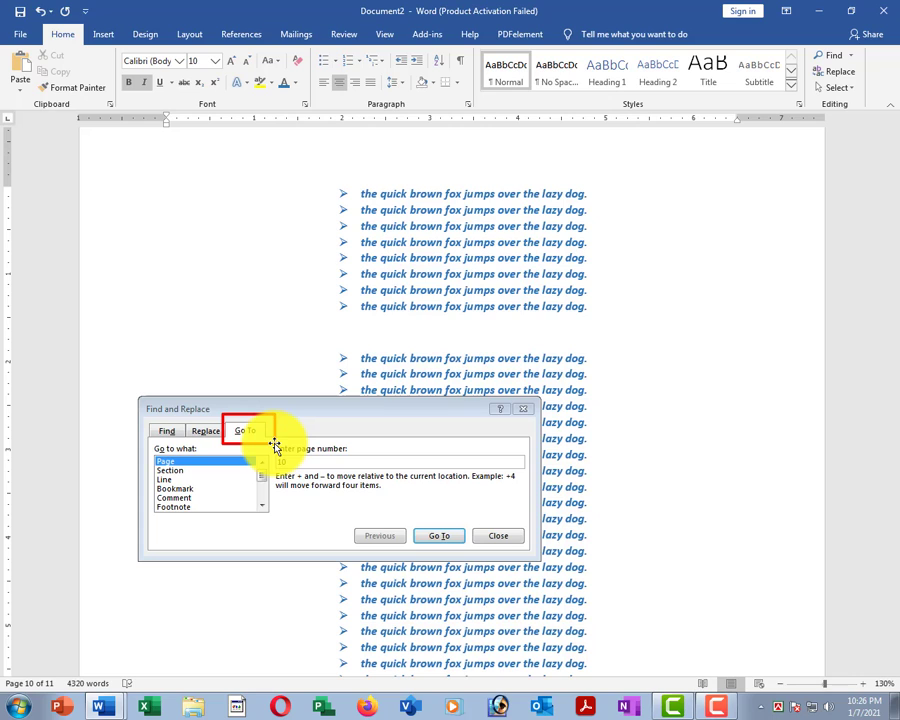
{"action": "type", "text": "10"}
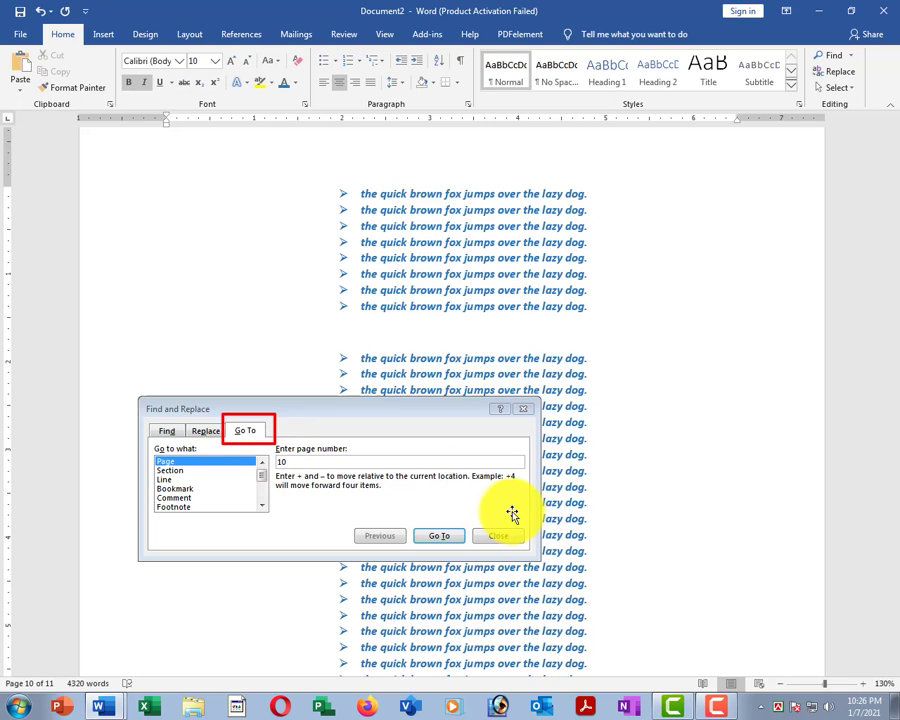
{"action": "key", "text": "Return"}
{"action": "left_click", "coordinate": [498, 535]}
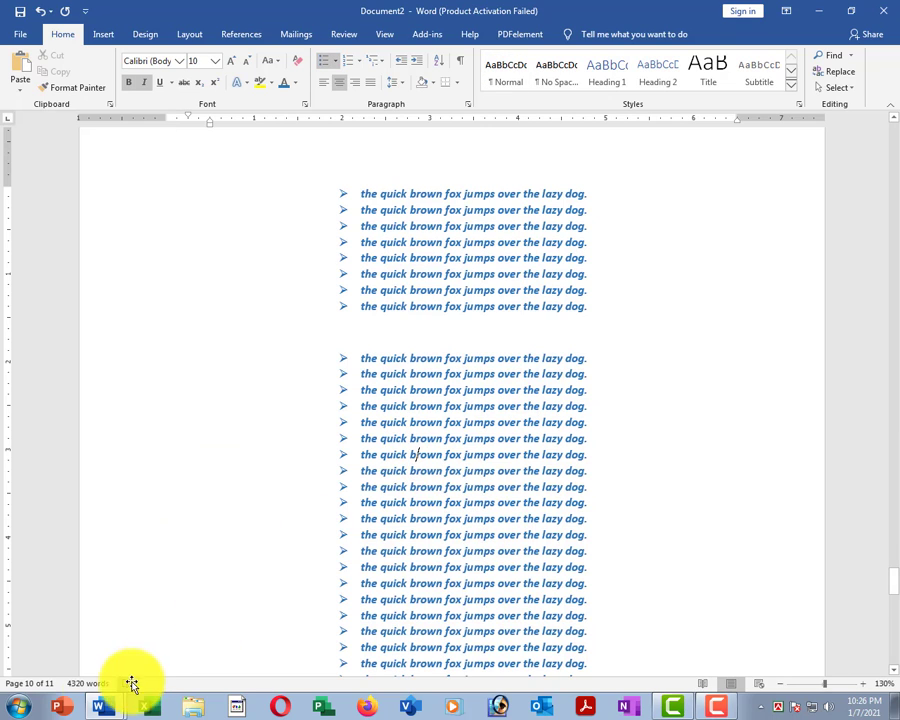
Step: Switch to the Key board commadn document, point out the Ctrl+I Italic entry and review the start of the shortcut list
{"action": "mouse_move", "coordinate": [100, 704]}
{"action": "left_click", "coordinate": [91, 651]}
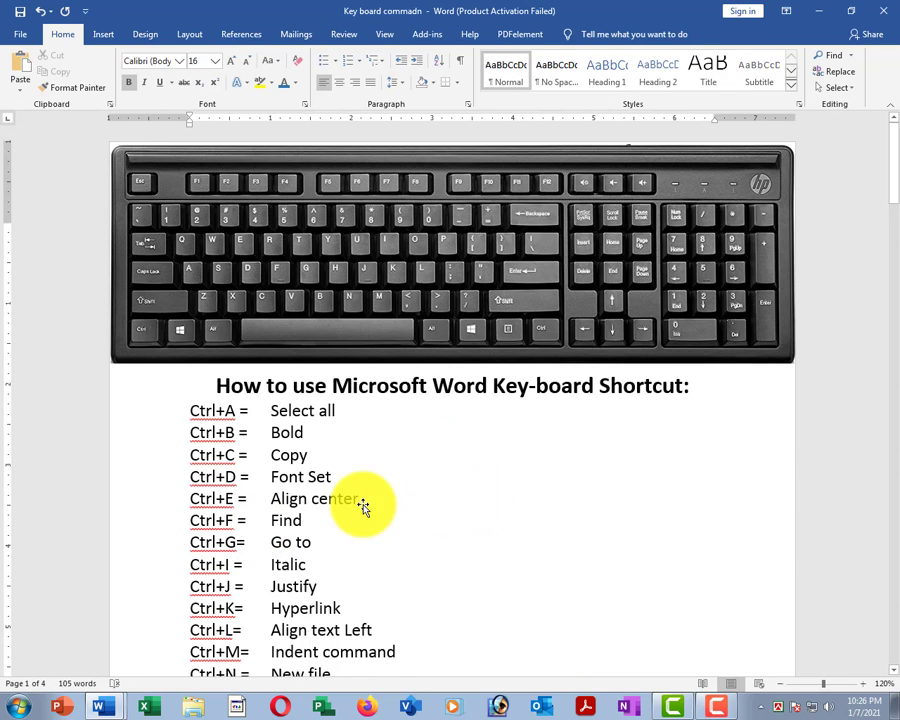
{"action": "scroll", "coordinate": [335, 510], "scroll_direction": "down", "scroll_amount": 2}
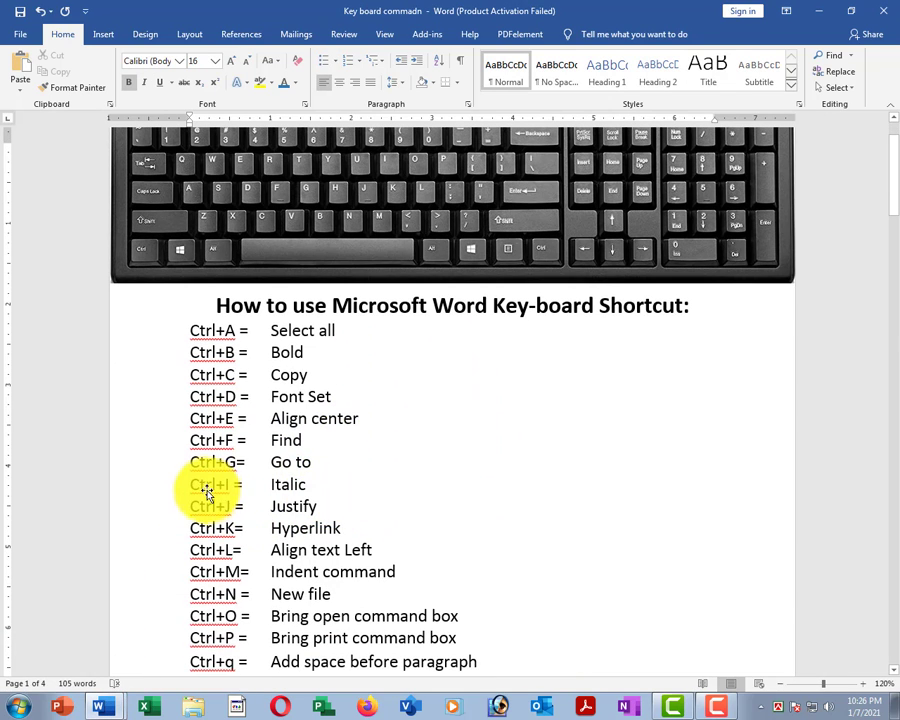
{"action": "left_click_drag", "start_coordinate": [185, 476], "coordinate": [320, 493]}
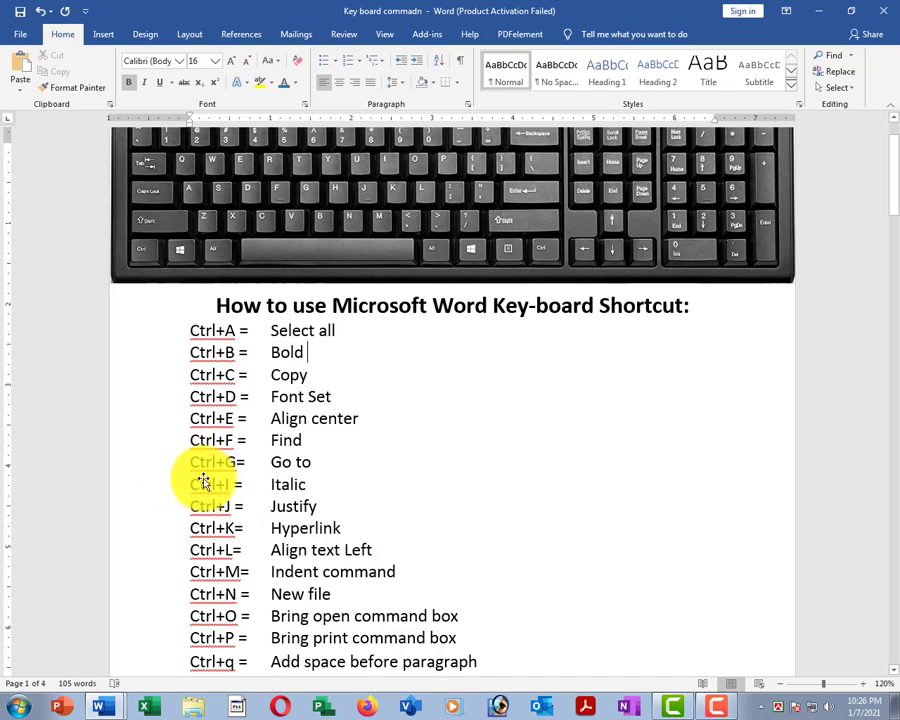
{"action": "left_click", "coordinate": [338, 396]}
{"action": "scroll", "coordinate": [362, 408], "scroll_direction": "up", "scroll_amount": 2}
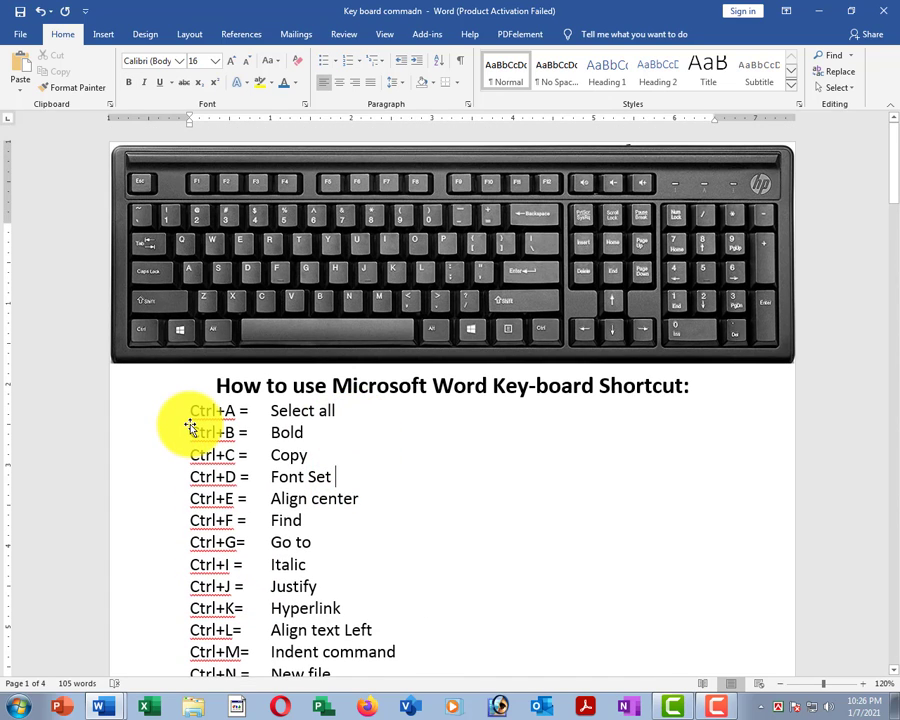
{"action": "left_click", "coordinate": [361, 455]}
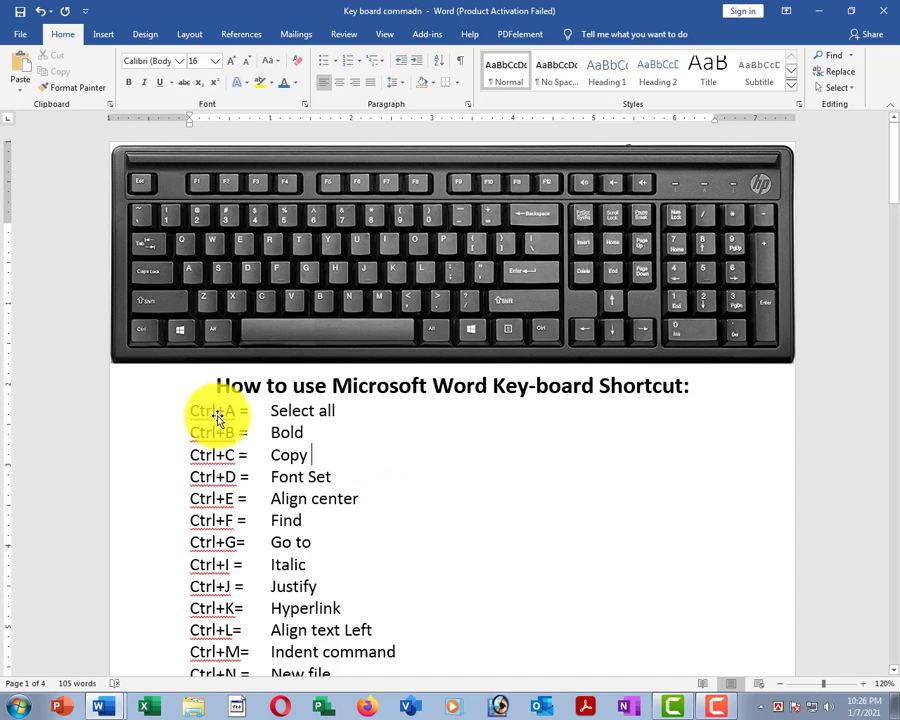
Step: Italicize the shortcut list entries from Ctrl+A to Ctrl+L and inspect the formatted lines
{"action": "left_click_drag", "start_coordinate": [158, 414], "coordinate": [217, 612]}
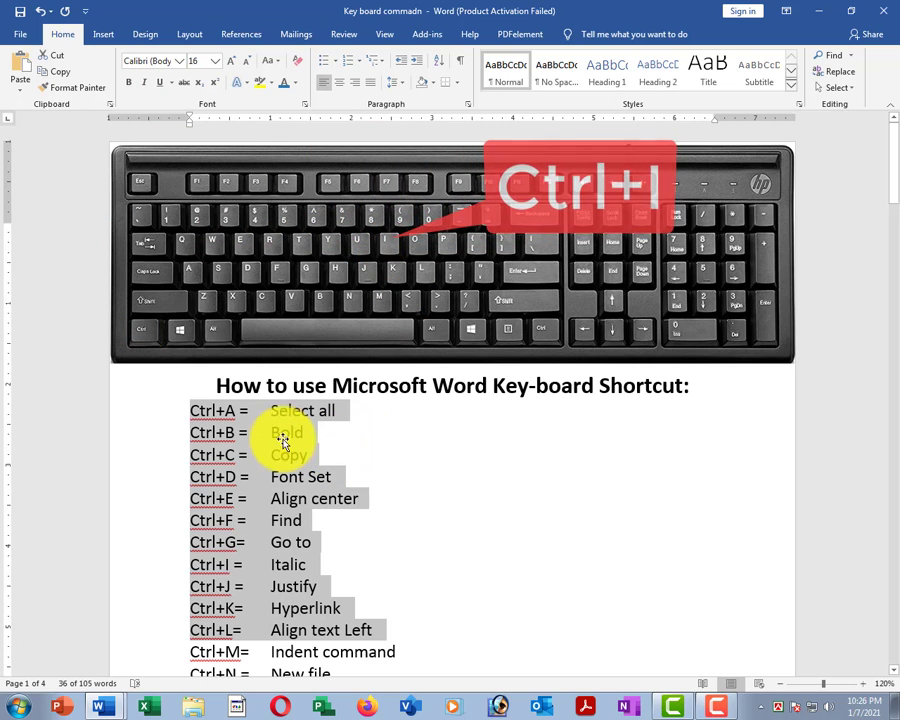
{"action": "left_click", "coordinate": [144, 82]}
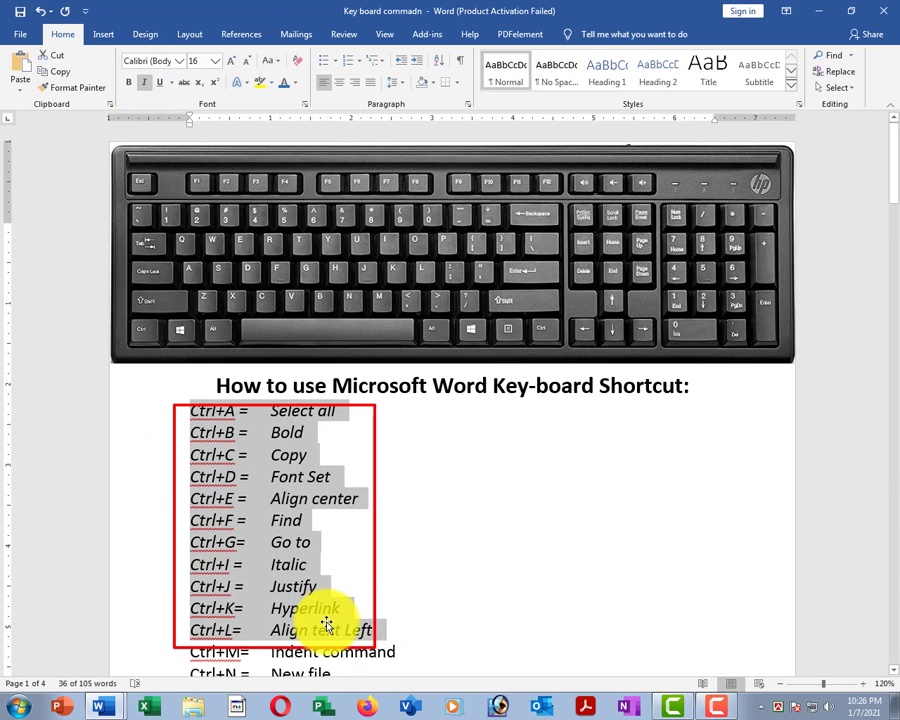
{"action": "scroll", "coordinate": [236, 562], "scroll_direction": "down", "scroll_amount": 5}
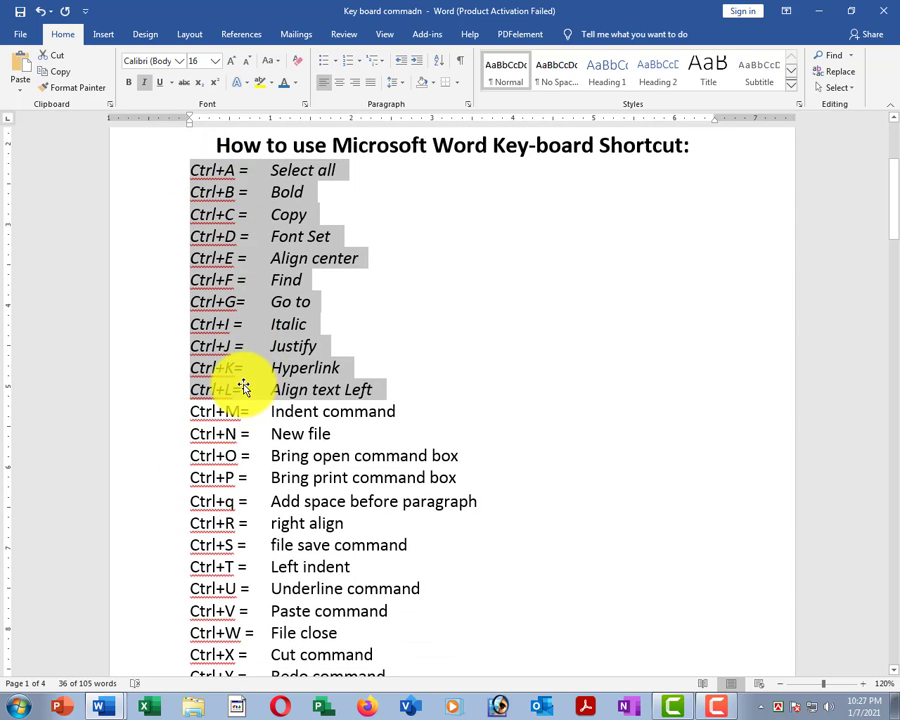
{"action": "scroll", "coordinate": [244, 368], "scroll_direction": "up", "scroll_amount": 2}
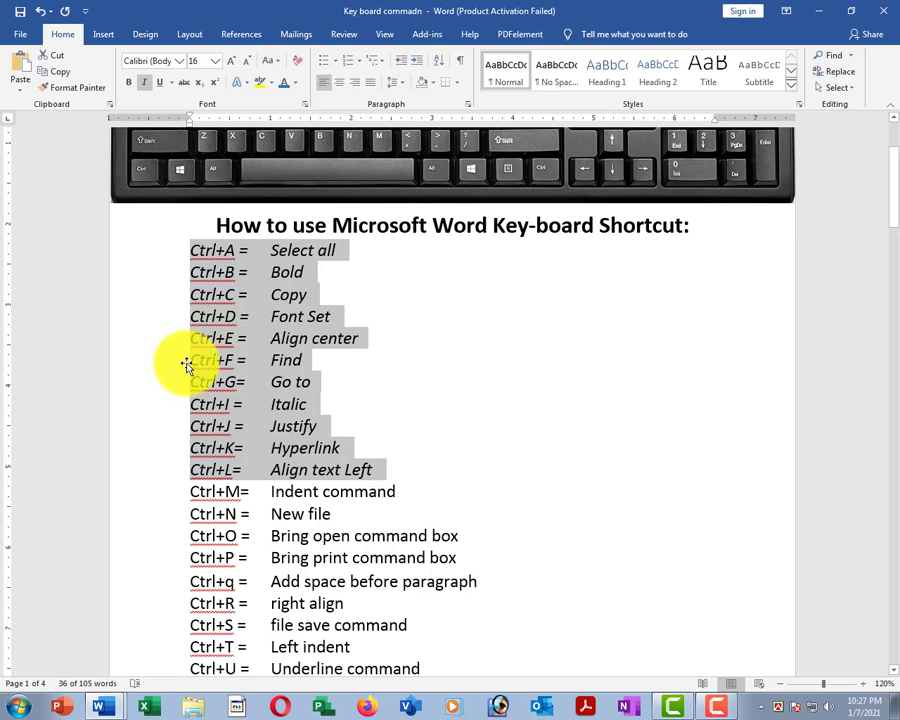
{"action": "scroll", "coordinate": [230, 368], "scroll_direction": "up", "scroll_amount": 2}
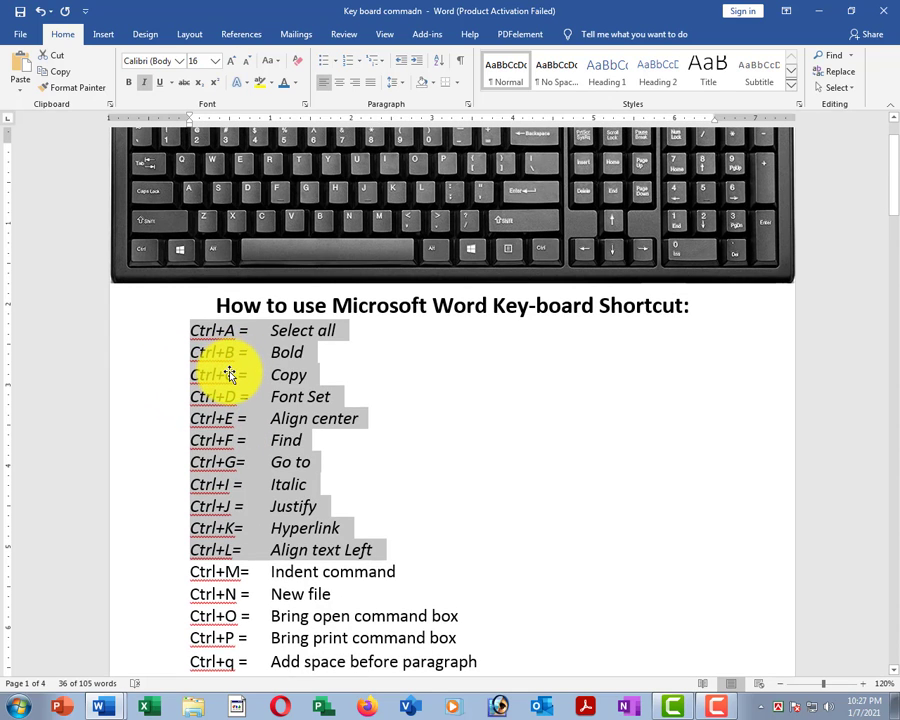
Step: Reselect the entries from Ctrl+A to Ctrl+L and remove their italic formatting
{"action": "left_click", "coordinate": [228, 374]}
{"action": "left_click_drag", "start_coordinate": [165, 333], "coordinate": [200, 550]}
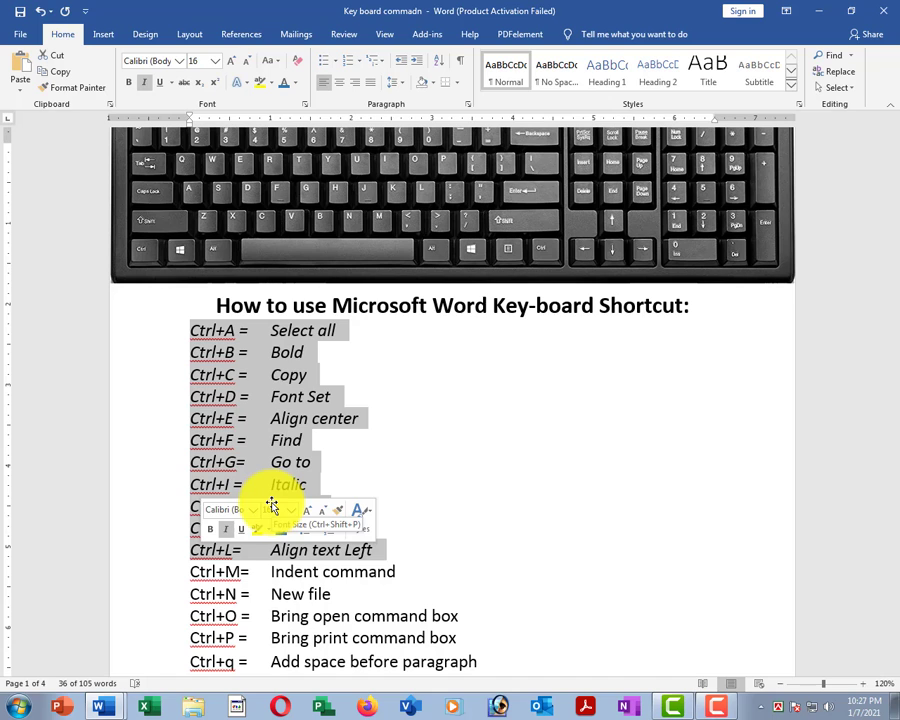
{"action": "key", "text": "ctrl+i"}
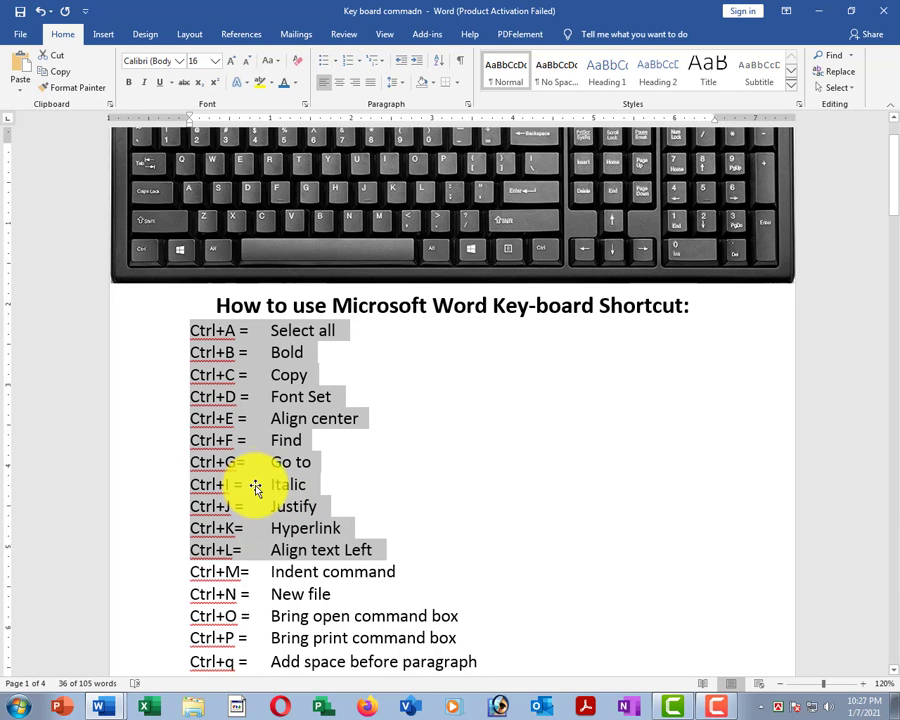
Step: Deselect the entries, point out the Ctrl and I keys in the keyboard picture and read on through the shortcut list
{"action": "scroll", "coordinate": [254, 478], "scroll_direction": "up", "scroll_amount": 2}
{"action": "left_click", "coordinate": [249, 455]}
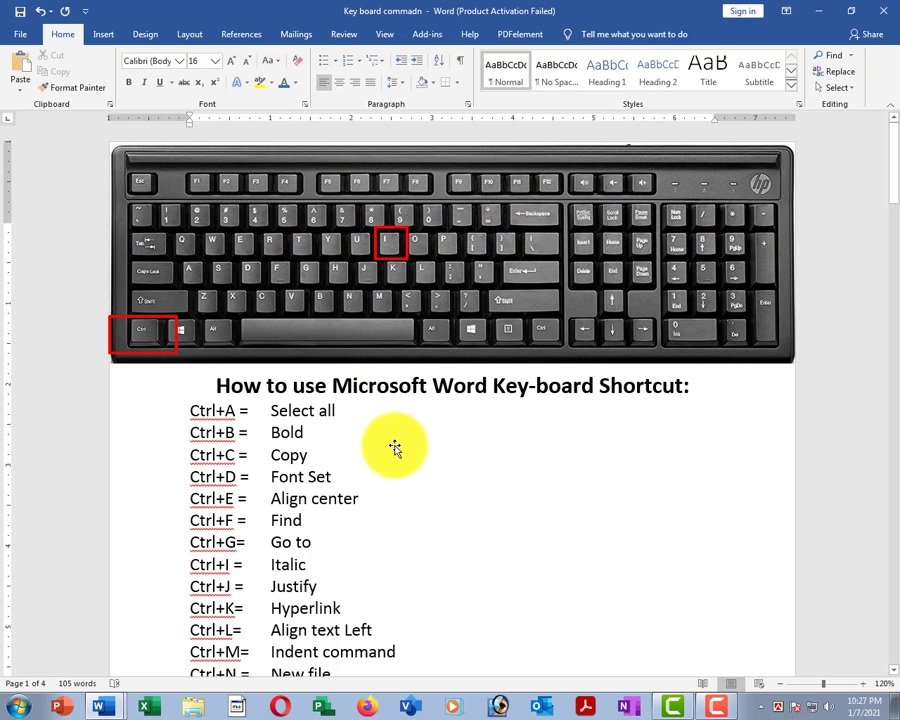
{"action": "left_click", "coordinate": [320, 458]}
{"action": "scroll", "coordinate": [343, 467], "scroll_direction": "down", "scroll_amount": 1}
{"action": "scroll", "coordinate": [343, 467], "scroll_direction": "down", "scroll_amount": 2}
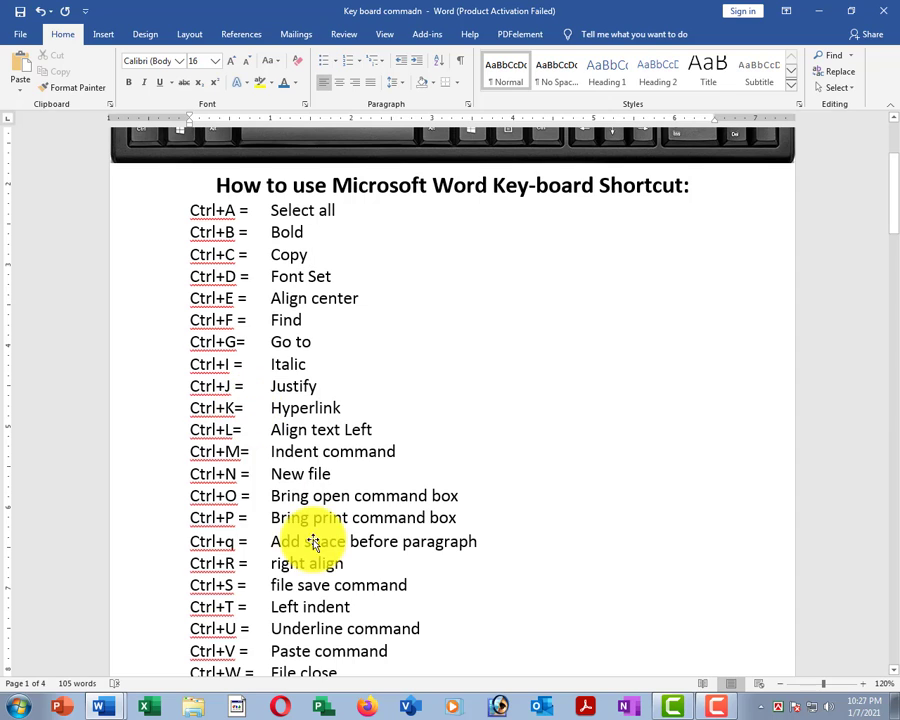
Step: Switch to Document2, reset all of its text to the Normal style and delete it
{"action": "left_click", "coordinate": [310, 410]}
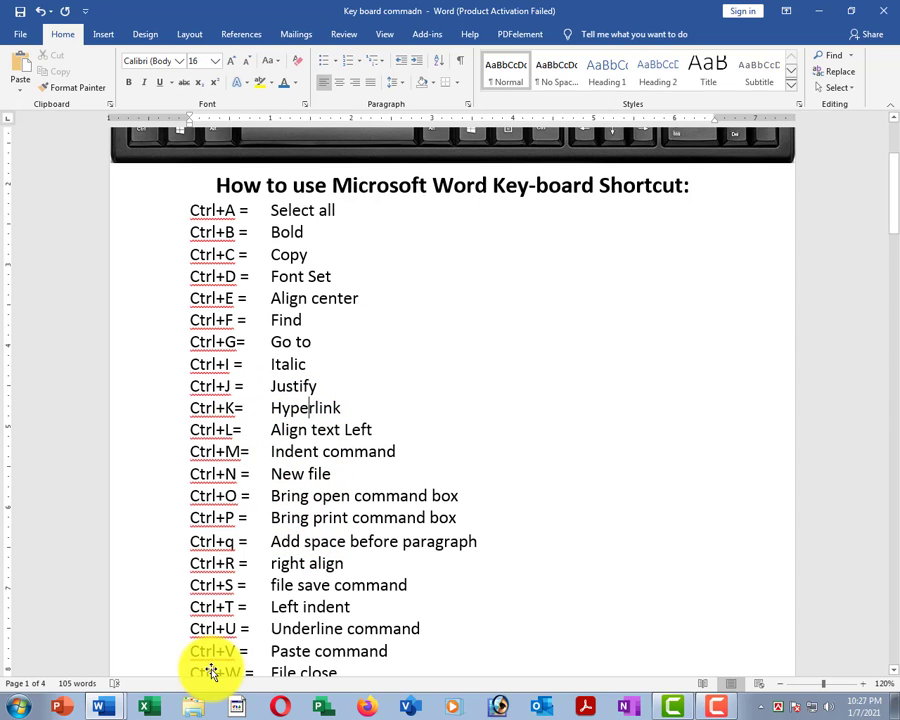
{"action": "left_click", "coordinate": [110, 674]}
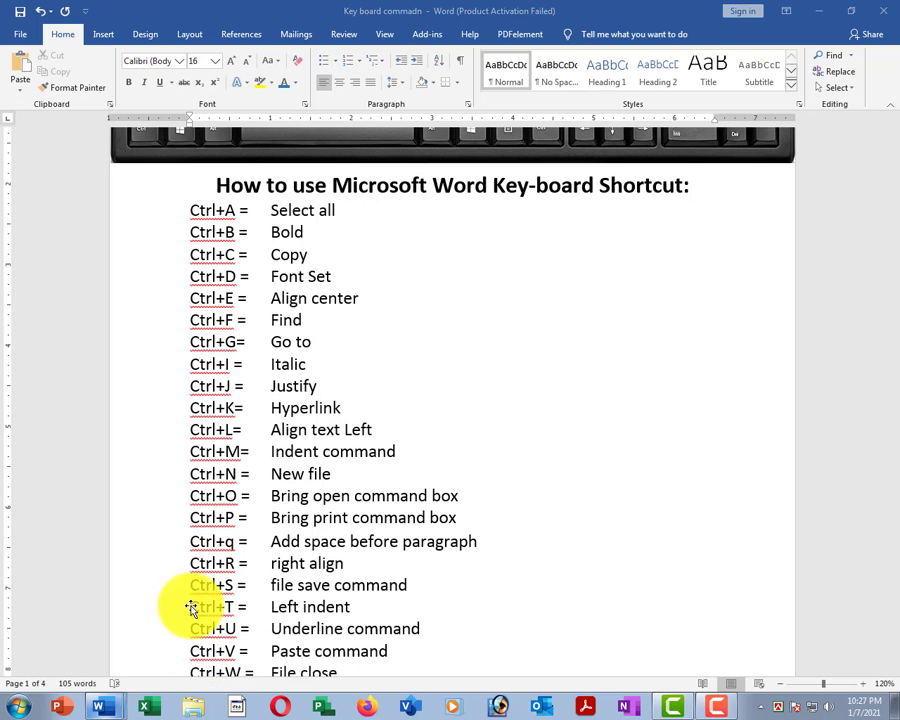
{"action": "scroll", "coordinate": [386, 392], "scroll_direction": "up", "scroll_amount": 6}
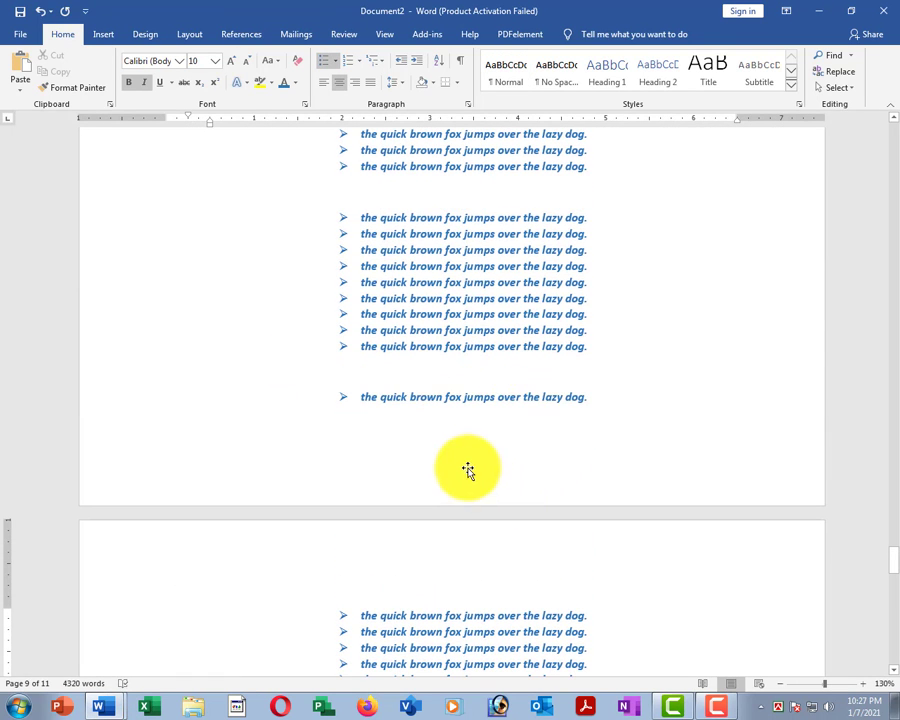
{"action": "key", "text": "ctrl+a"}
{"action": "key", "text": "ctrl+shift+n"}
{"action": "key", "text": "Delete"}
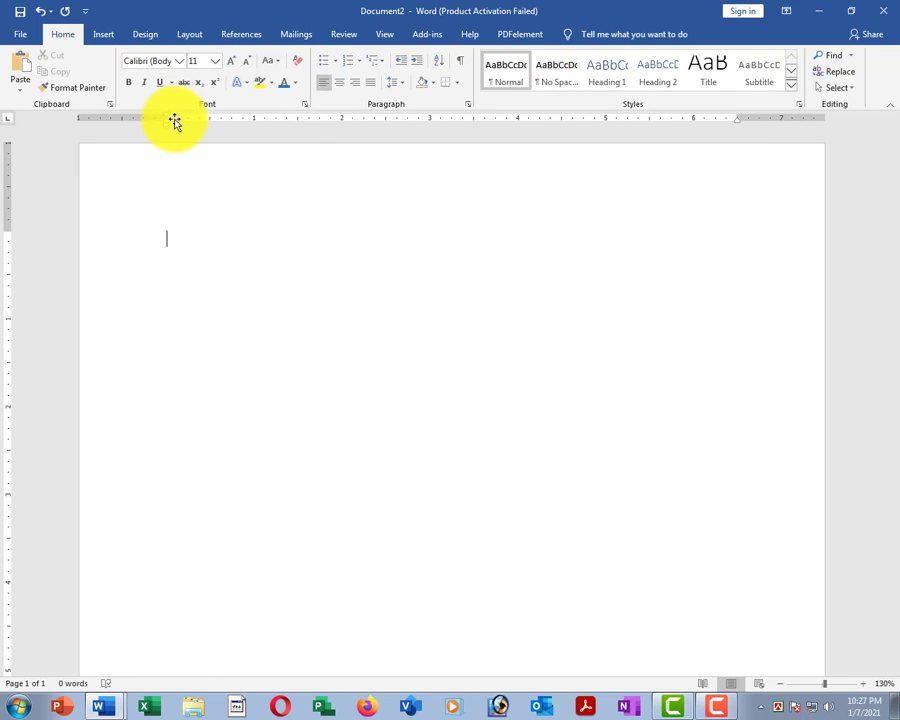
Step: Narrow the text area to about 3.25 inches and enter "the quick brown fox jumps over the lazy dog." twice, followed by "the qui"
{"action": "left_click_drag", "start_coordinate": [166, 119], "coordinate": [270, 120]}
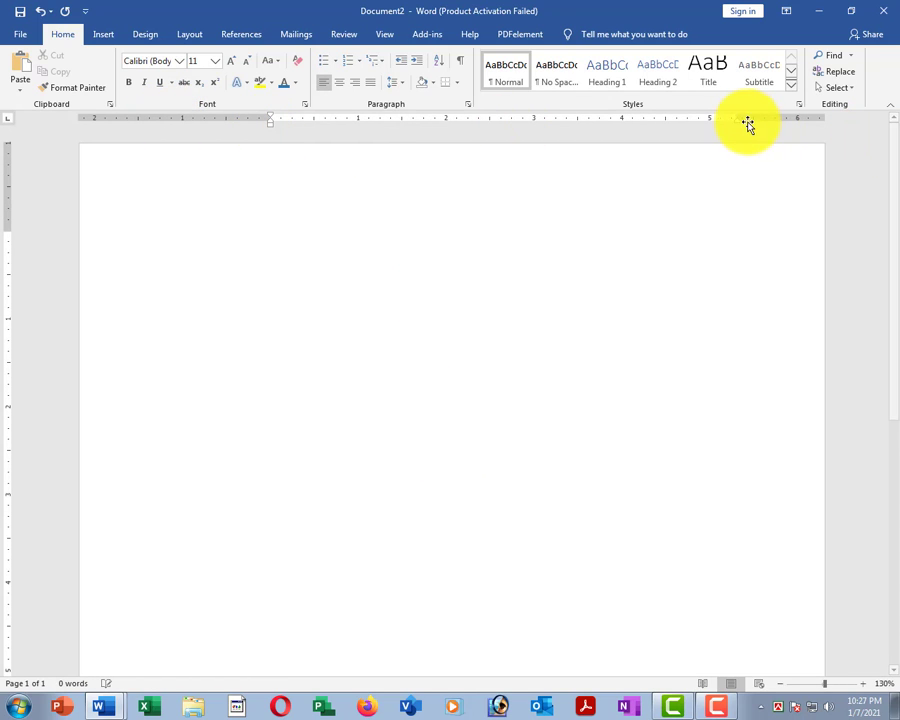
{"action": "left_click_drag", "start_coordinate": [737, 119], "coordinate": [532, 122]}
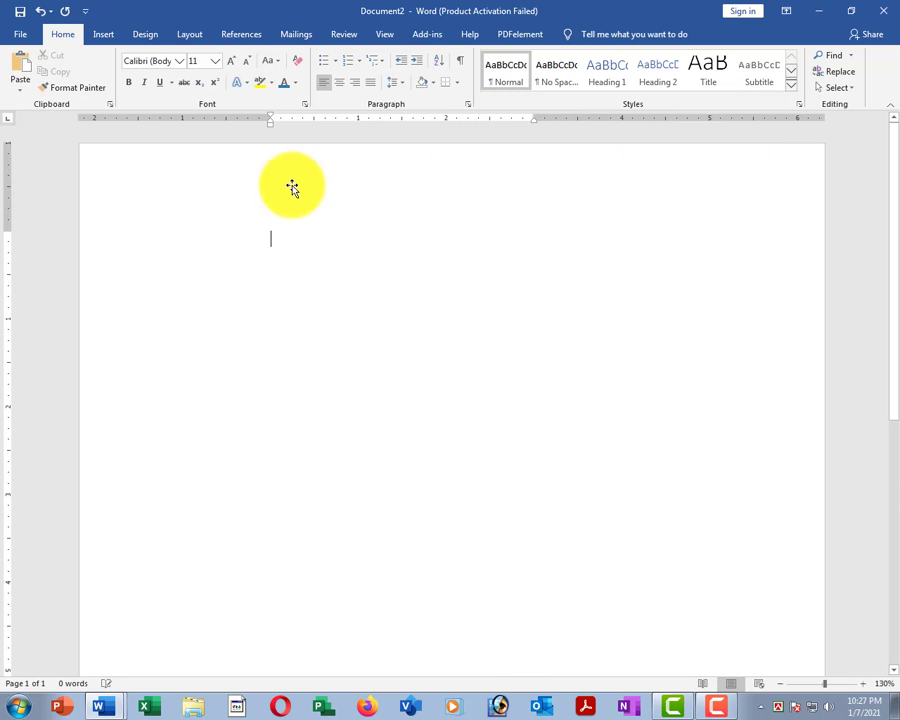
{"action": "type", "text": "the"}
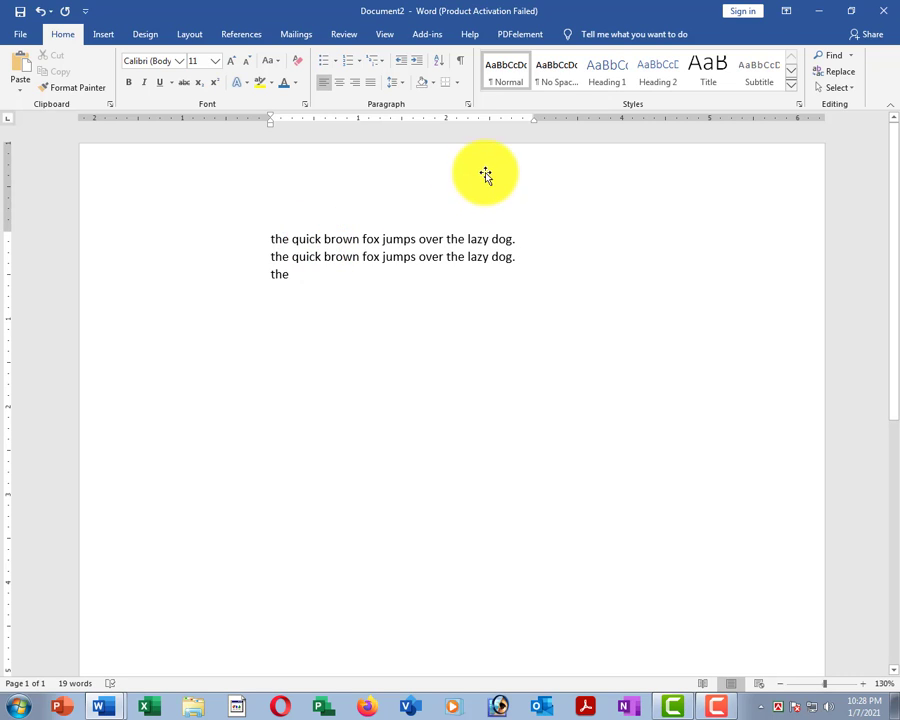
{"action": "left_click_drag", "start_coordinate": [535, 118], "coordinate": [556, 120]}
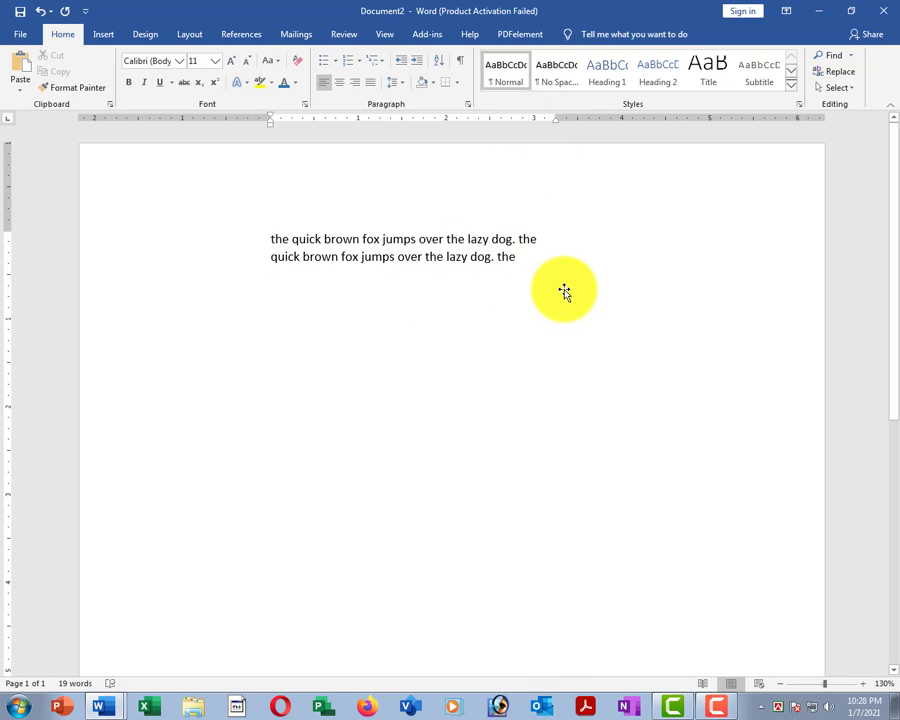
{"action": "type", "text": "qui"}
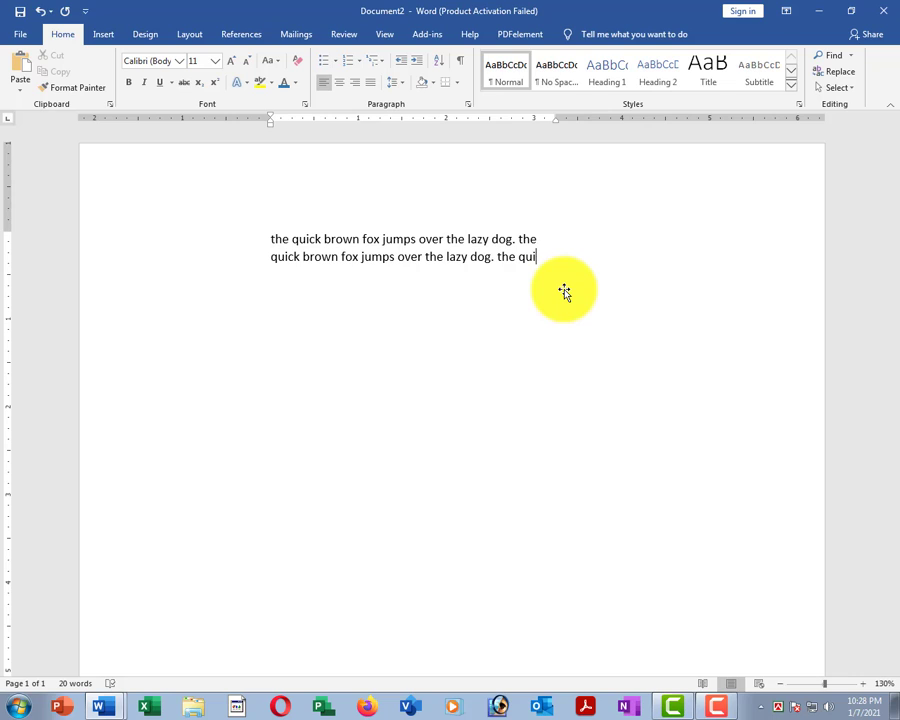
Step: Copy both lines of sample text, paste a duplicate after them and widen the text area to about 3.5 inches
{"action": "key", "text": "shift+Home"}
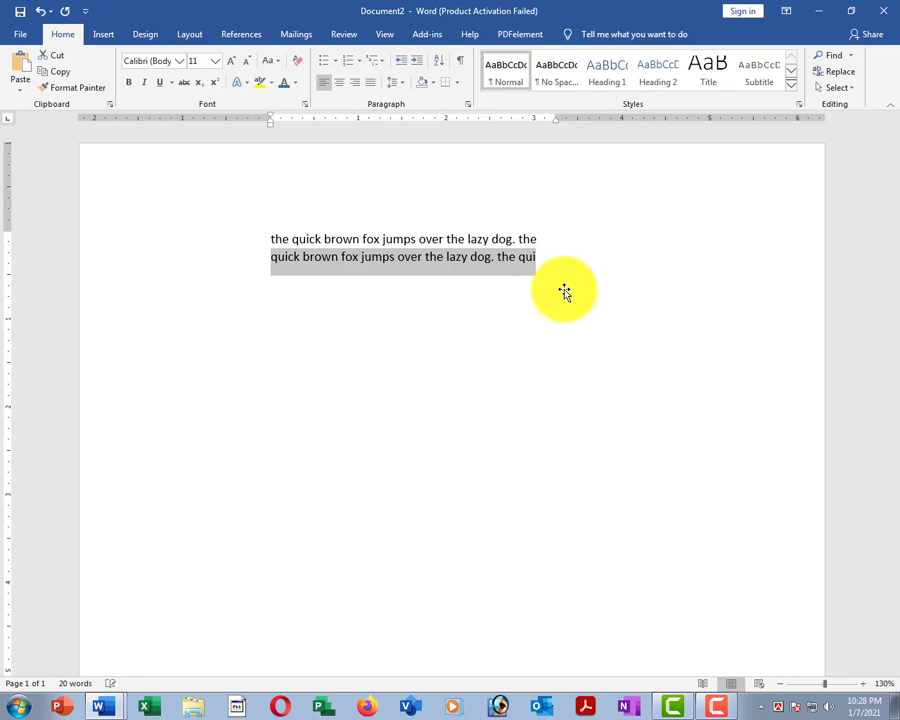
{"action": "key", "text": "shift+Up"}
{"action": "key", "text": "ctrl+c"}
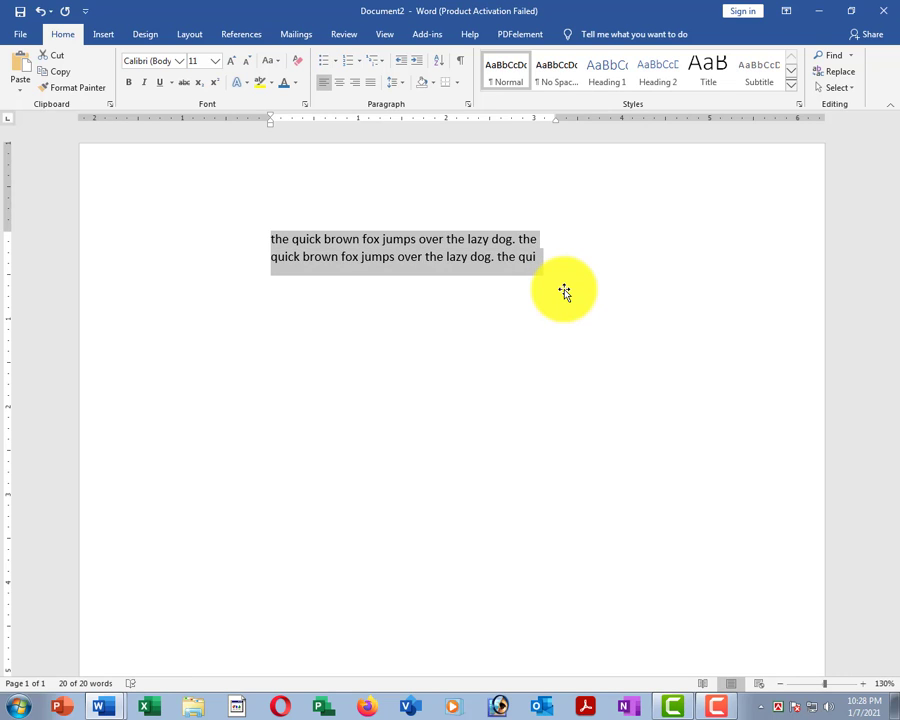
{"action": "key", "text": "Right"}
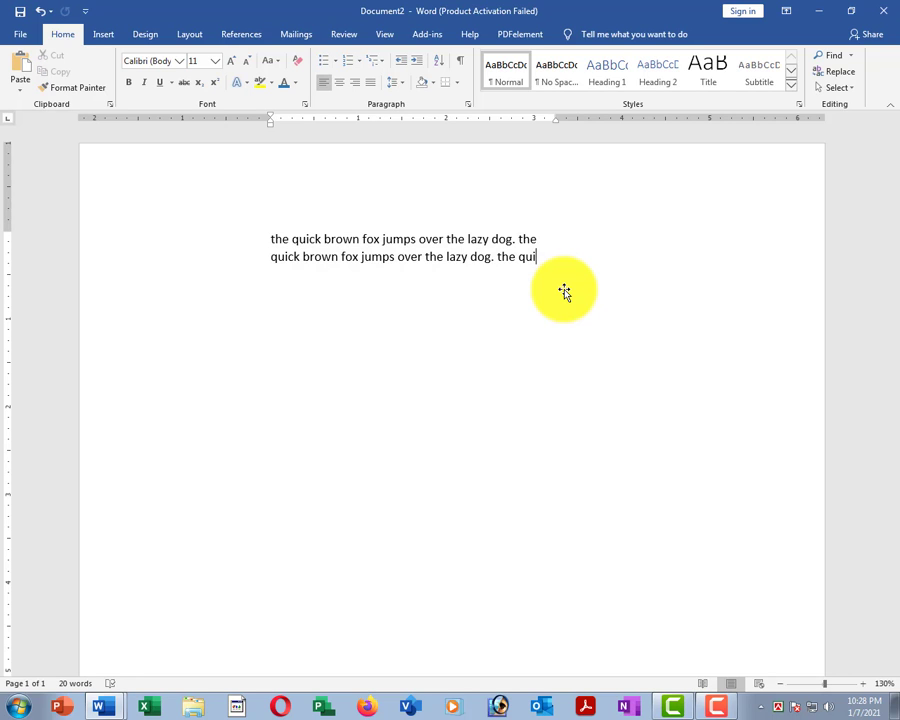
{"action": "key", "text": "Return"}
{"action": "key", "text": "ctrl+v"}
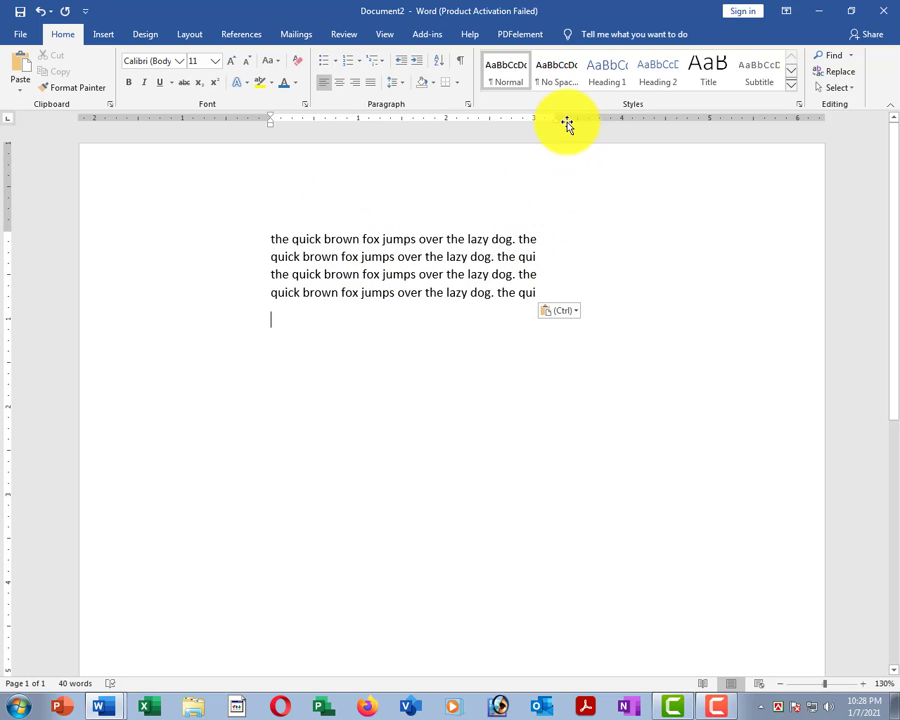
{"action": "left_click_drag", "start_coordinate": [558, 118], "coordinate": [577, 119]}
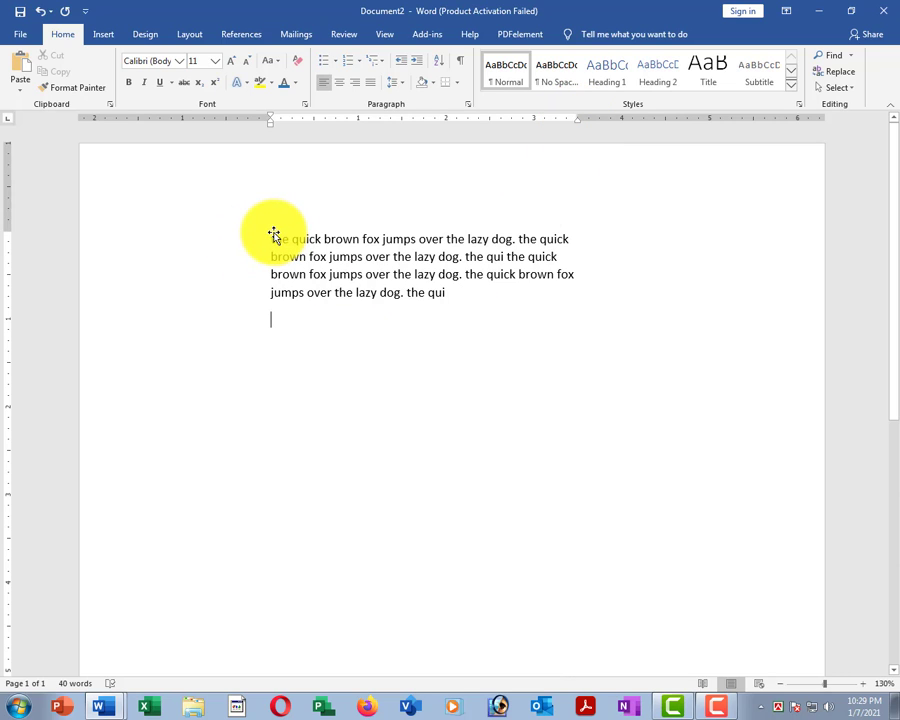
Step: Point out the left and right edges of the sample paragraph to compare their alignment
{"action": "left_click_drag", "start_coordinate": [270, 260], "coordinate": [274, 305]}
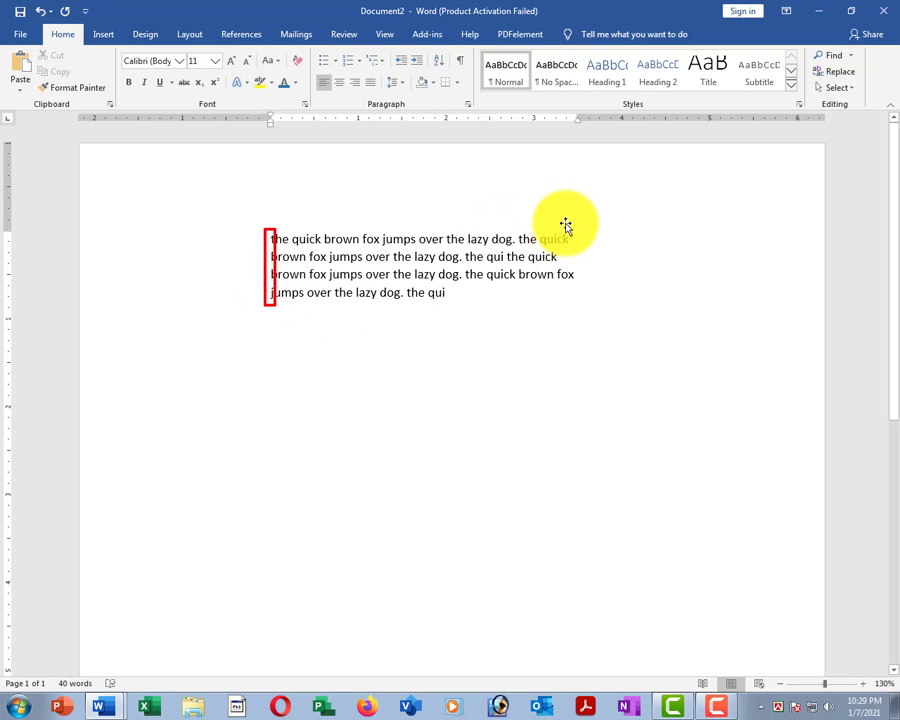
{"action": "left_click_drag", "start_coordinate": [562, 227], "coordinate": [577, 311]}
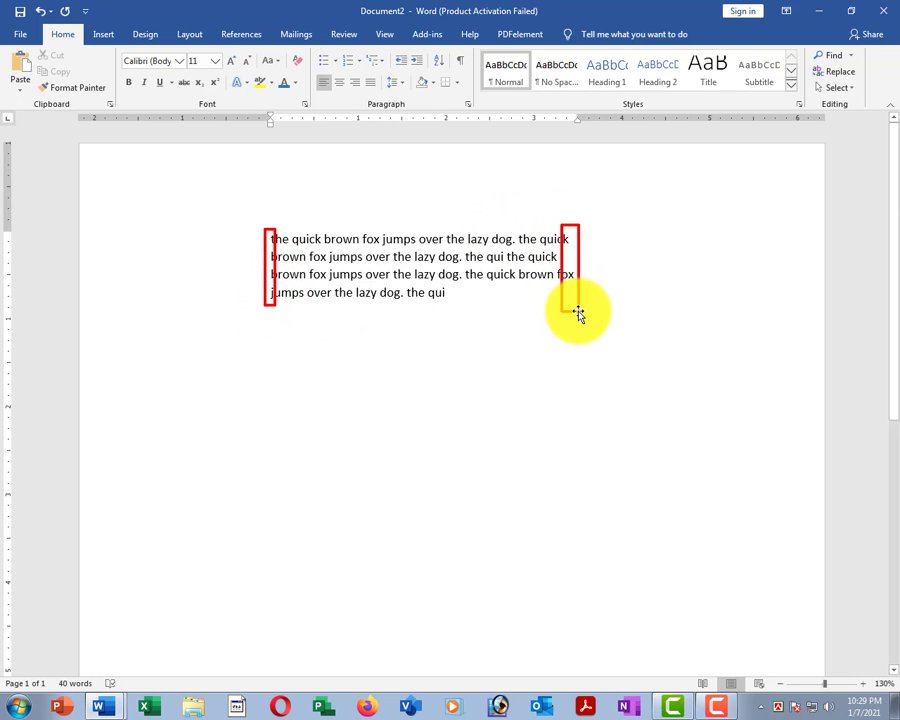
{"action": "key", "text": "Escape"}
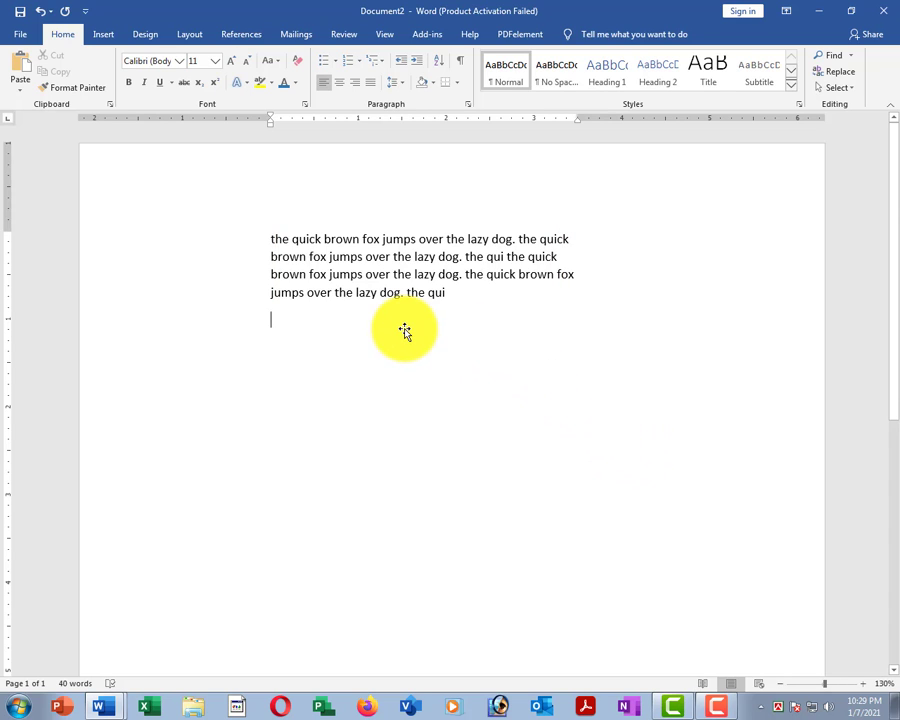
Step: Select the sample paragraph, point out the Justify command and justify the text
{"action": "left_click_drag", "start_coordinate": [219, 237], "coordinate": [258, 331]}
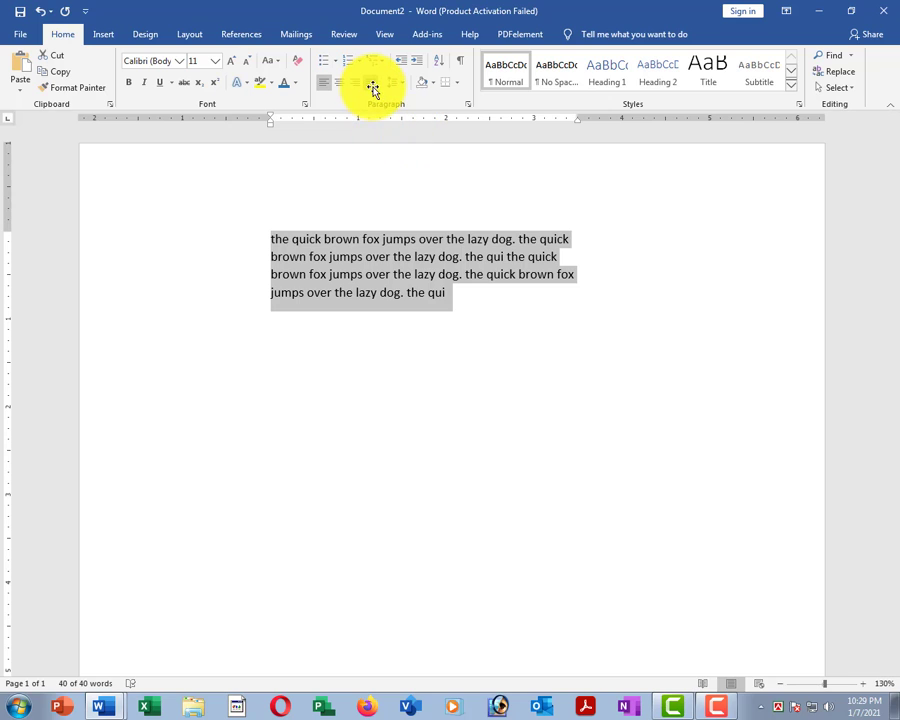
{"action": "left_click_drag", "start_coordinate": [357, 73], "coordinate": [388, 97]}
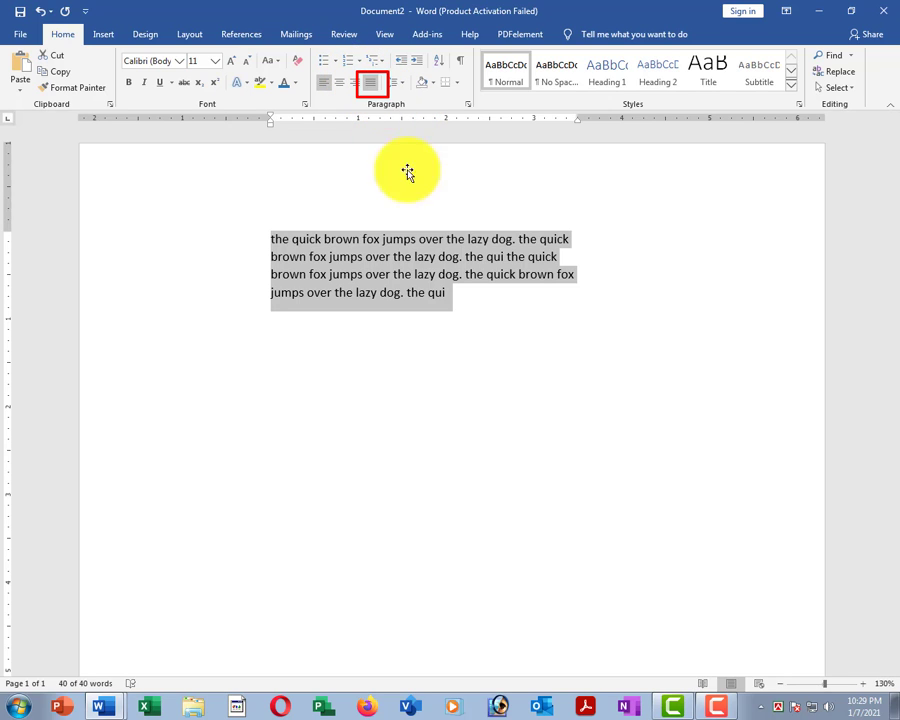
{"action": "key", "text": "Escape"}
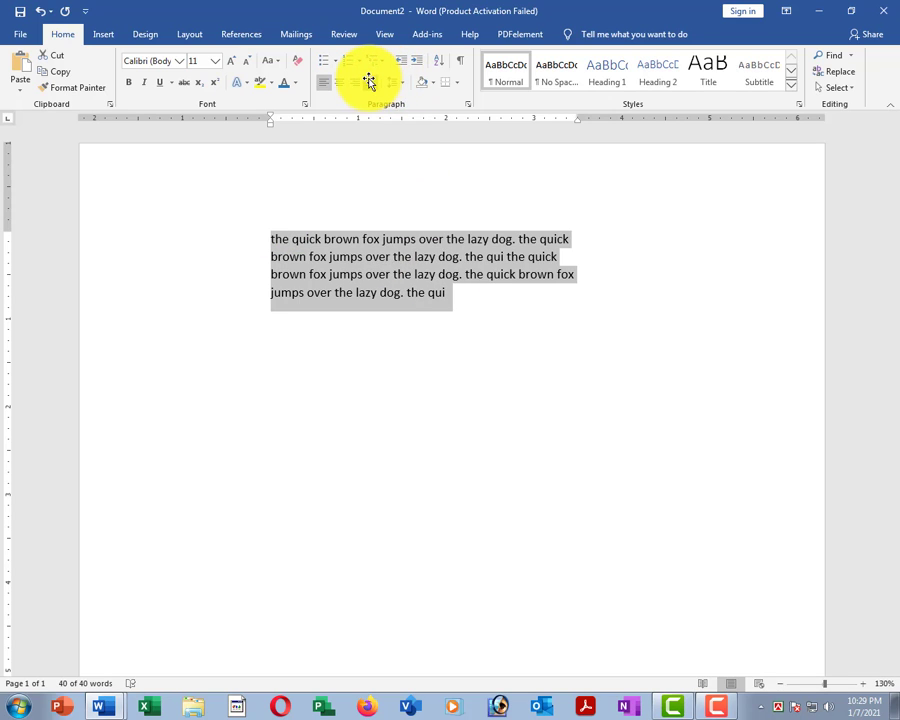
{"action": "left_click", "coordinate": [369, 81]}
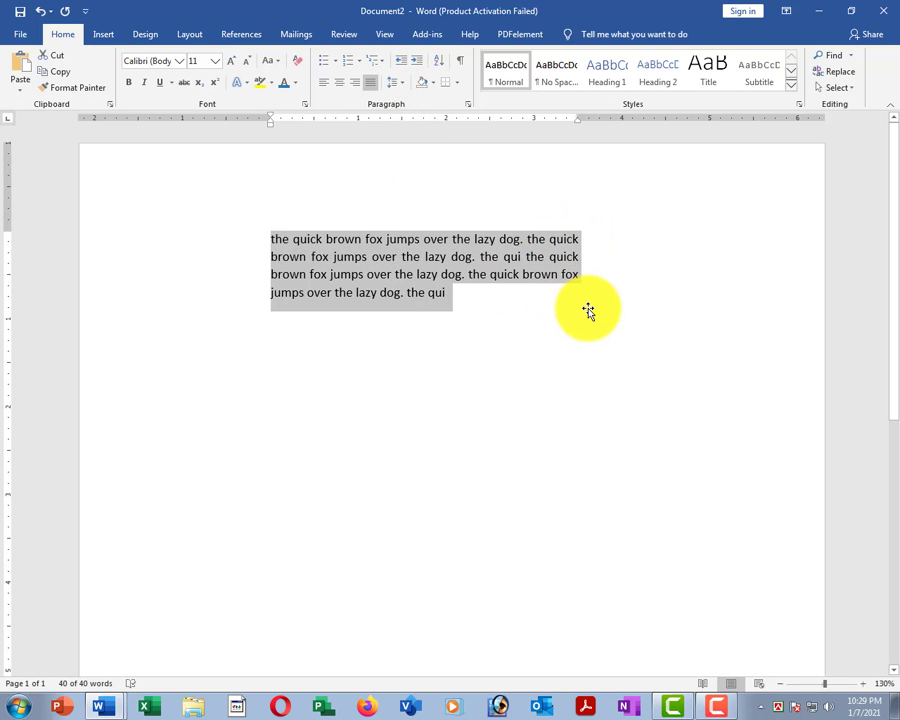
Step: Inspect the right edge of the justified paragraph and undo the justification
{"action": "left_click", "coordinate": [587, 310]}
{"action": "left_click_drag", "start_coordinate": [579, 232], "coordinate": [533, 307]}
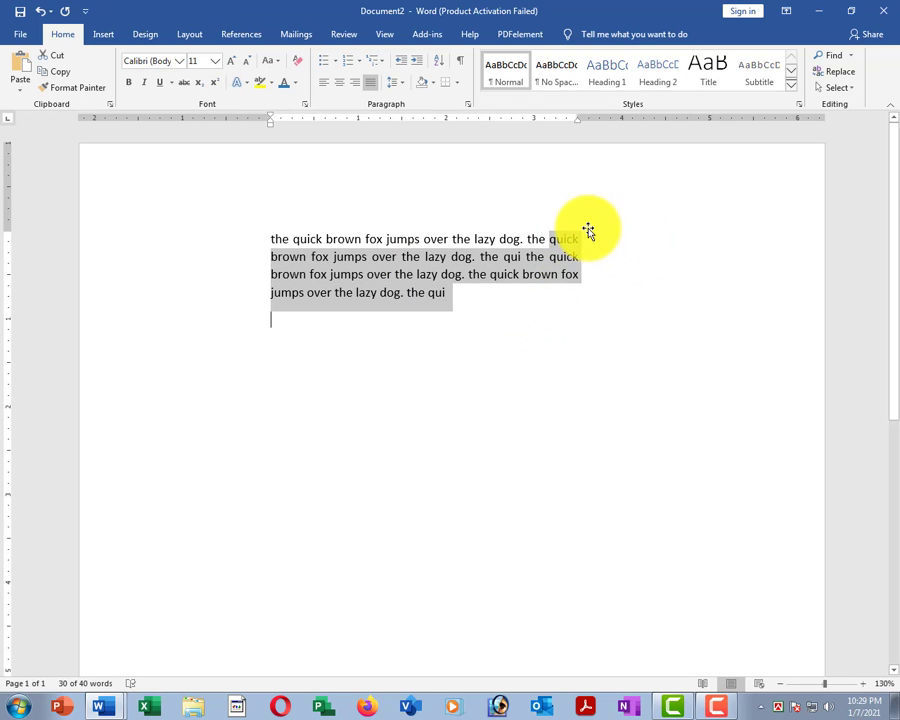
{"action": "left_click_drag", "start_coordinate": [588, 228], "coordinate": [573, 294]}
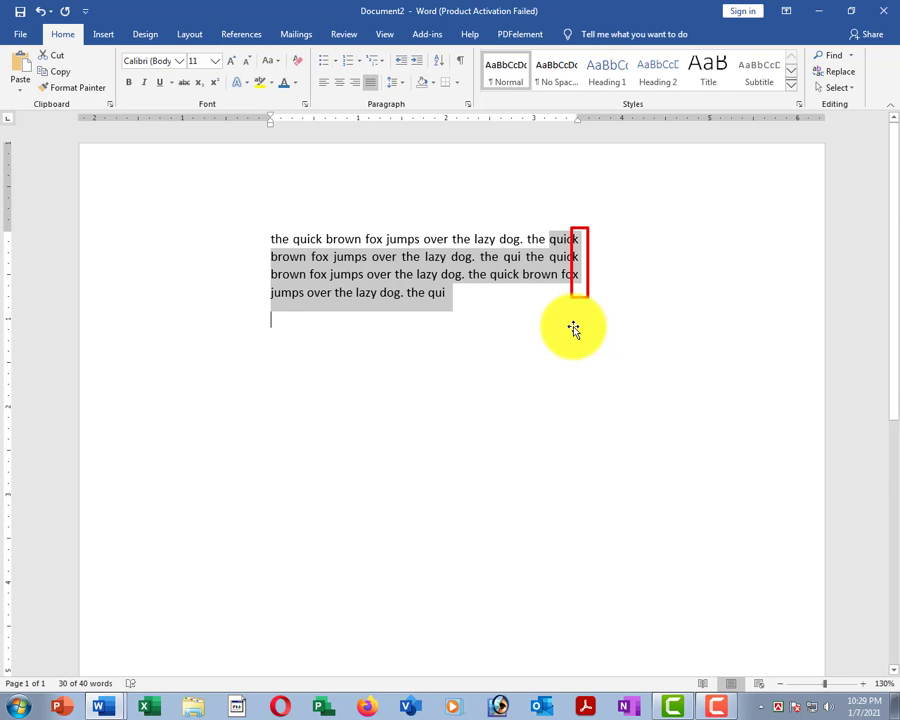
{"action": "left_click", "coordinate": [454, 291]}
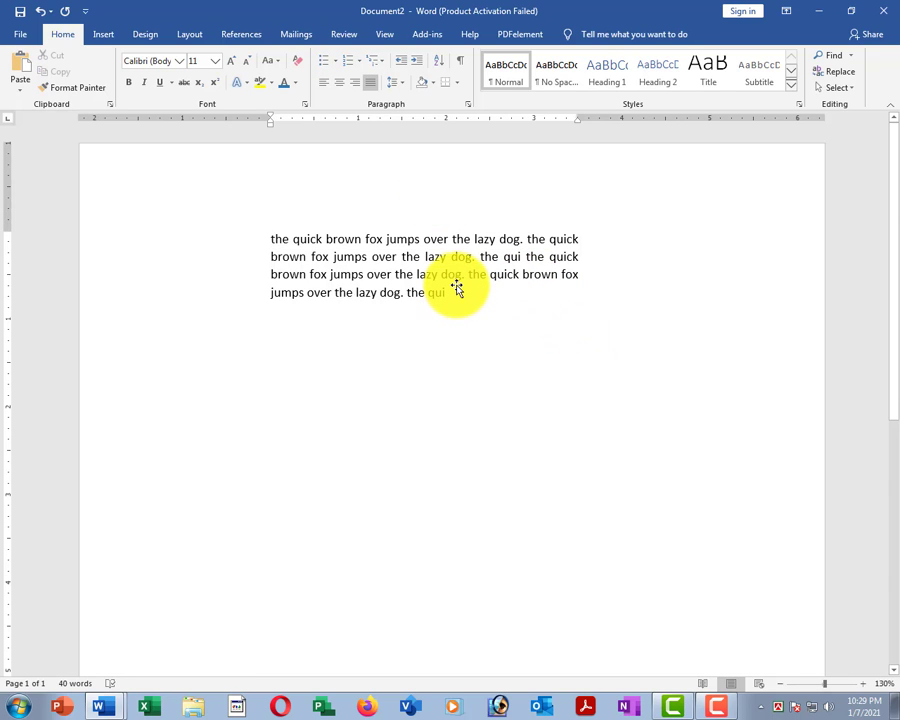
{"action": "key", "text": "ctrl+a"}
{"action": "key", "text": "ctrl+l"}
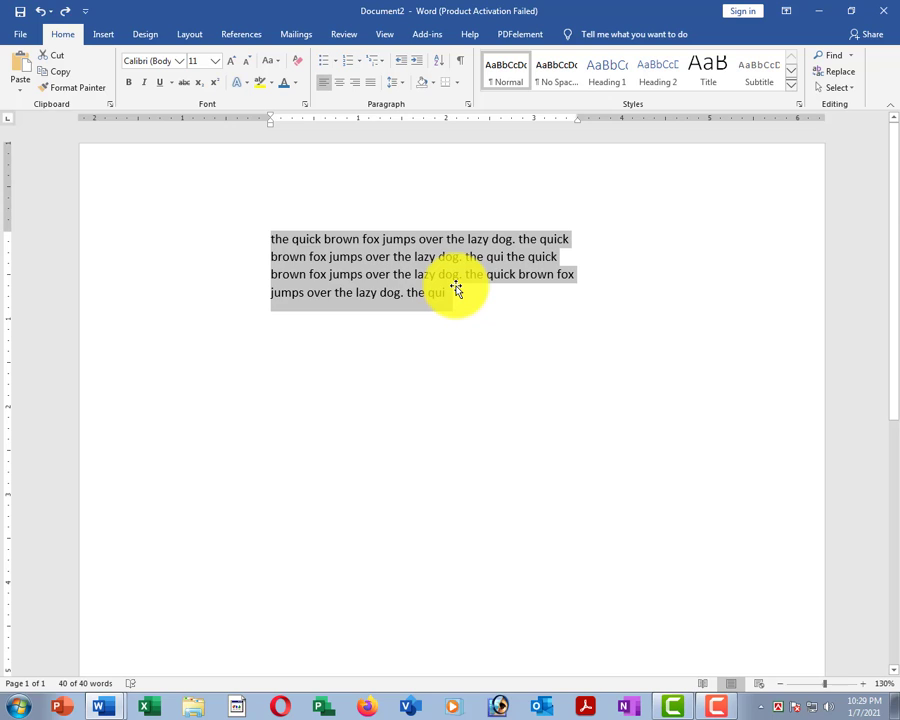
Step: Reselect the whole sample paragraph and justify it again
{"action": "left_click", "coordinate": [455, 290]}
{"action": "triple_click", "coordinate": [247, 298]}
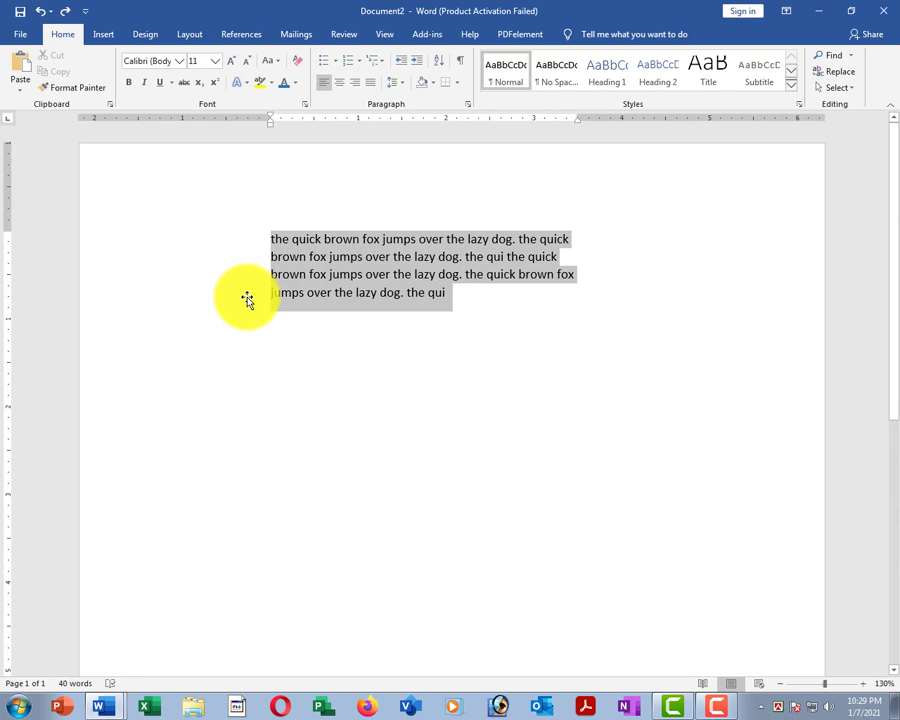
{"action": "key", "text": "ctrl+j"}
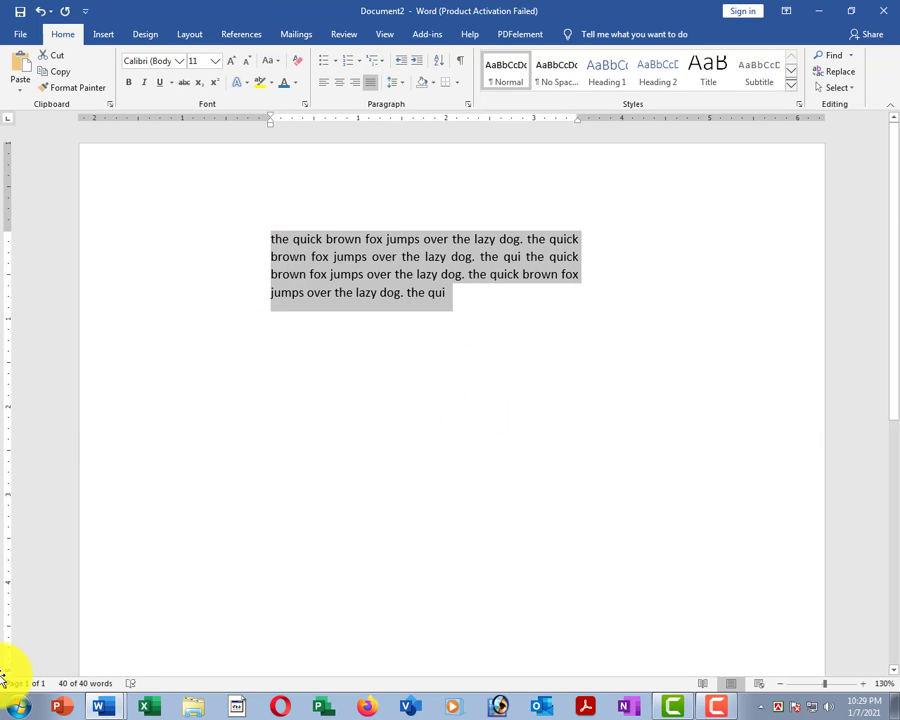
Step: Switch to the Key board commadn document, highlight the Justify entry and point out the Ctrl and J keys in the keyboard picture
{"action": "left_click", "coordinate": [103, 708]}
{"action": "left_click", "coordinate": [100, 655]}
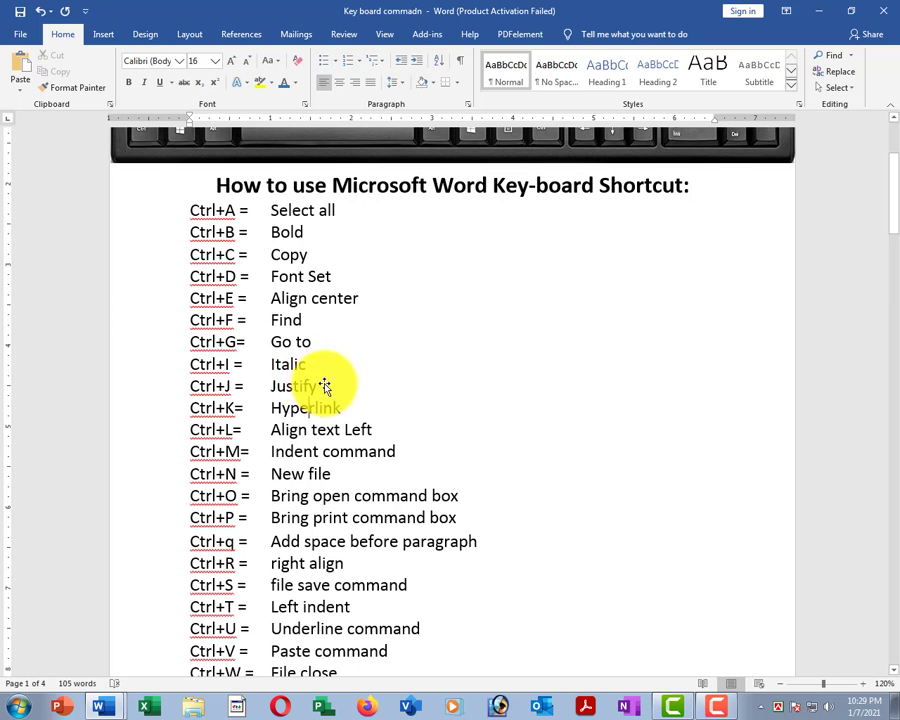
{"action": "left_click_drag", "start_coordinate": [313, 385], "coordinate": [256, 386]}
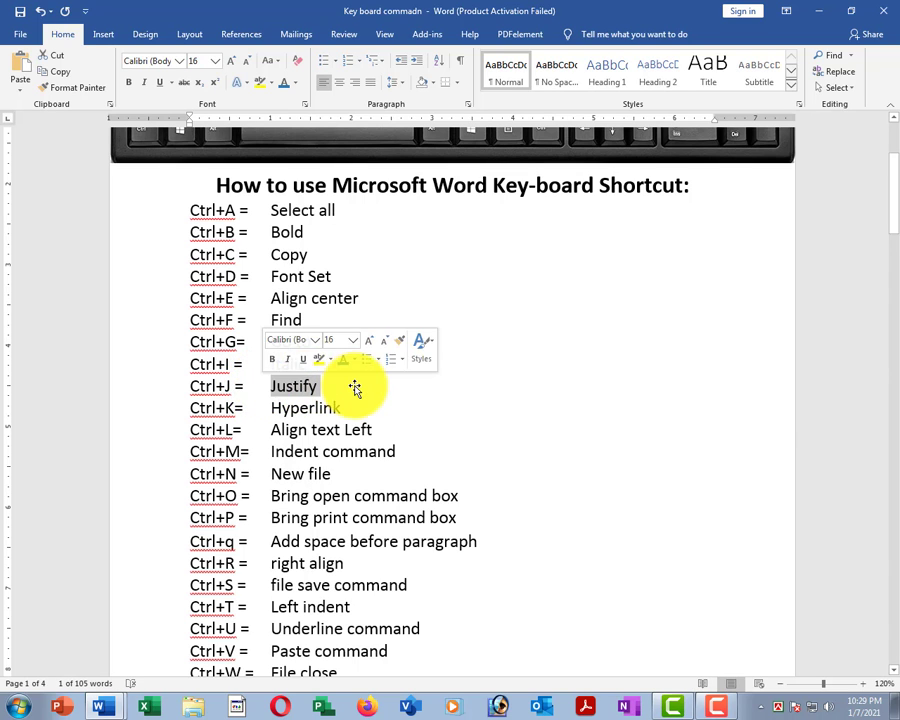
{"action": "scroll", "coordinate": [344, 386], "scroll_direction": "up", "scroll_amount": 3}
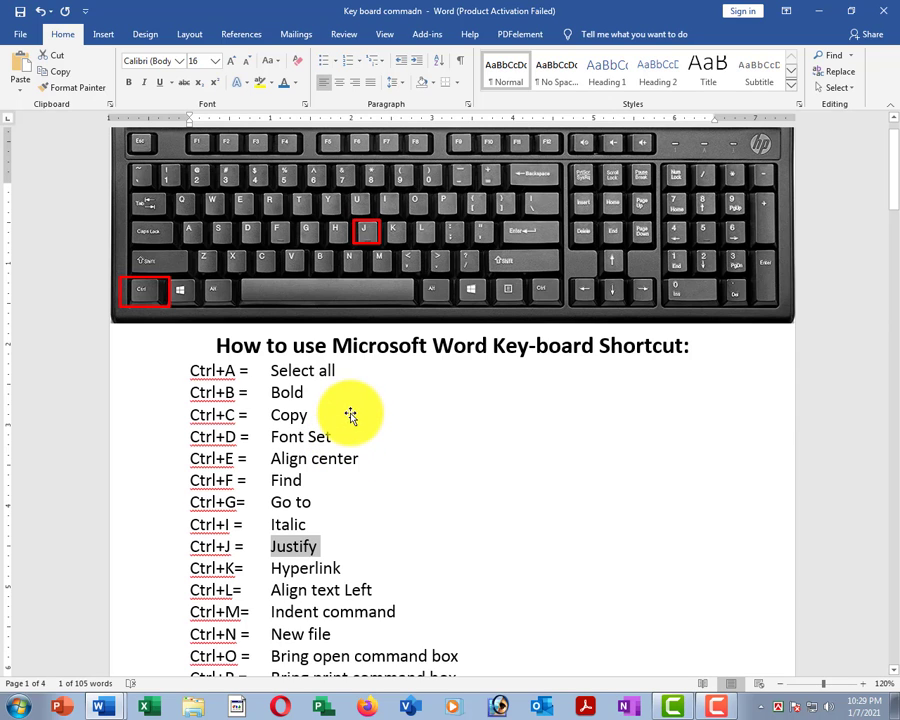
Step: Read on through the shortcut list past Justify, return to its start and deselect the Justify entry
{"action": "scroll", "coordinate": [358, 400], "scroll_direction": "down", "scroll_amount": 1}
{"action": "scroll", "coordinate": [359, 405], "scroll_direction": "down", "scroll_amount": 2}
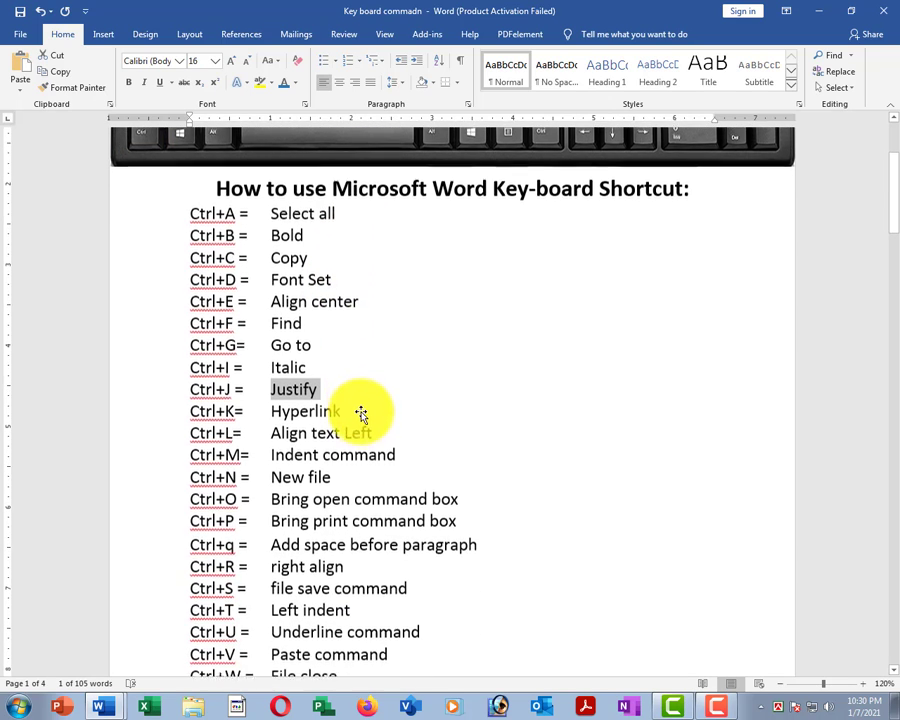
{"action": "scroll", "coordinate": [320, 436], "scroll_direction": "down", "scroll_amount": 1}
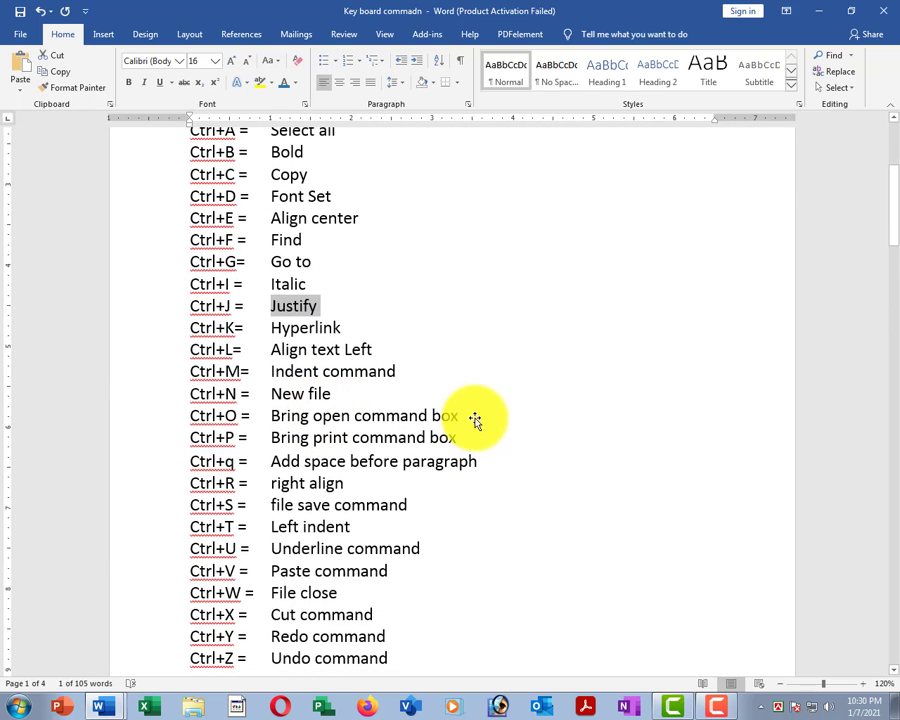
{"action": "left_click", "coordinate": [714, 707]}
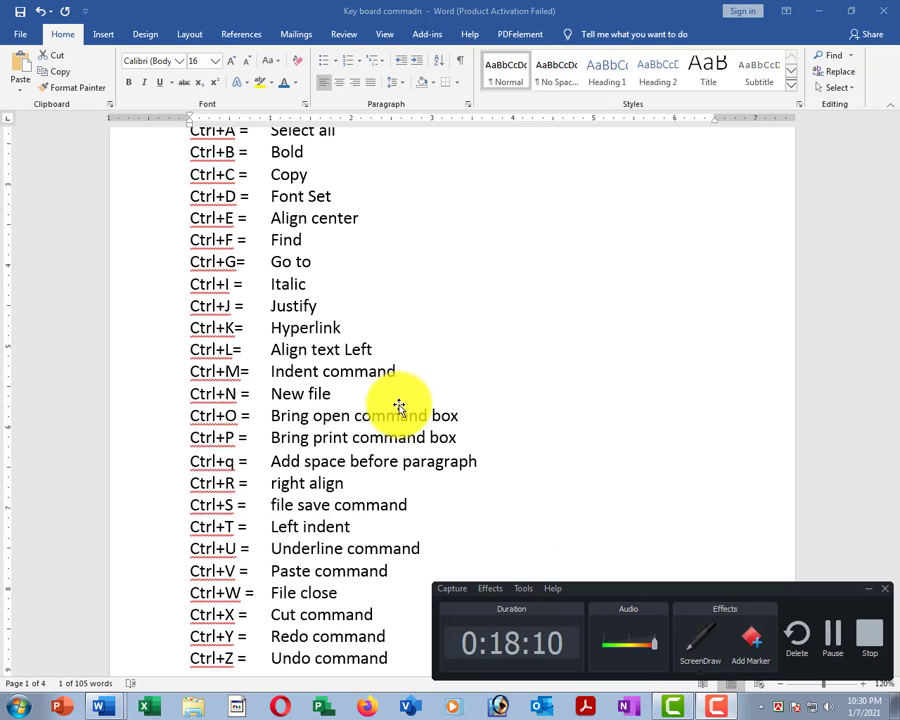
{"action": "scroll", "coordinate": [418, 388], "scroll_direction": "up", "scroll_amount": 3}
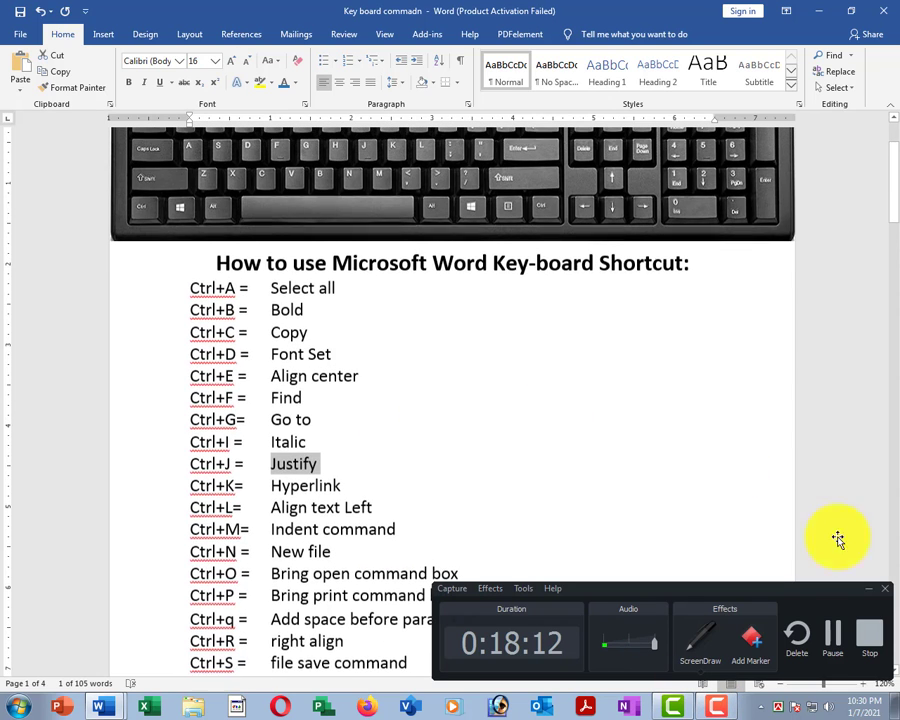
{"action": "left_click", "coordinate": [350, 420]}
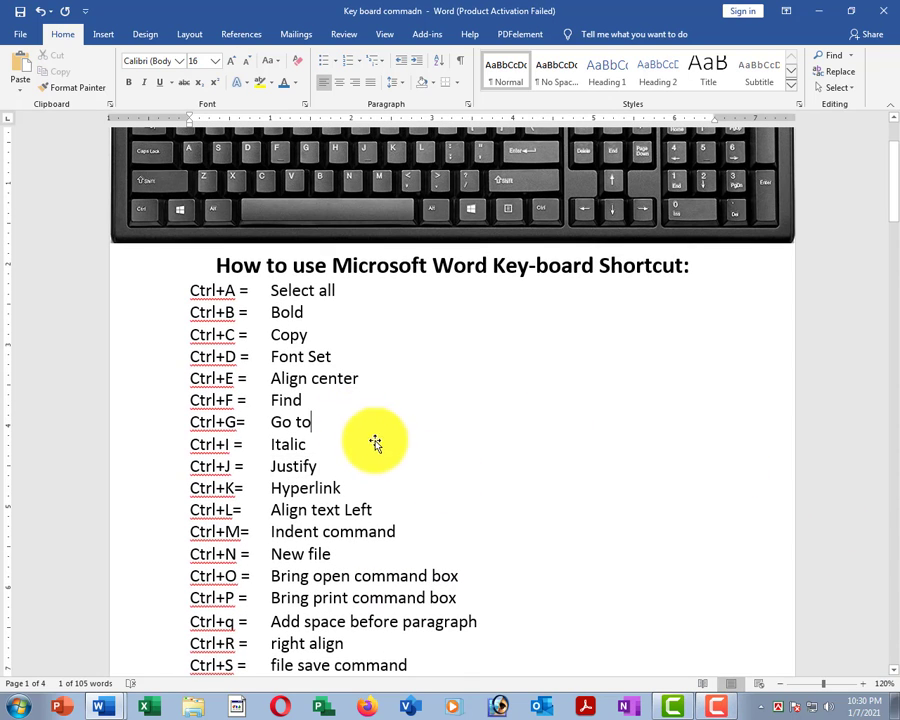
Step: Add the sample text "Keyboard shortcut" on the Hyperlink line, spaced away from the entry with four tabs
{"action": "scroll", "coordinate": [386, 448], "scroll_direction": "down", "scroll_amount": 1}
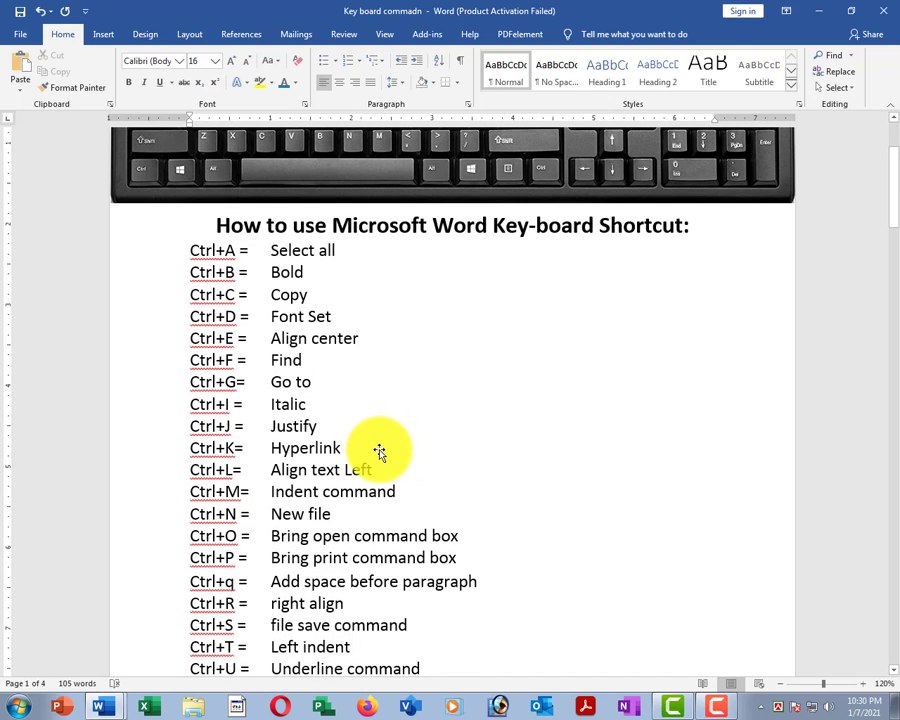
{"action": "left_click", "coordinate": [382, 452]}
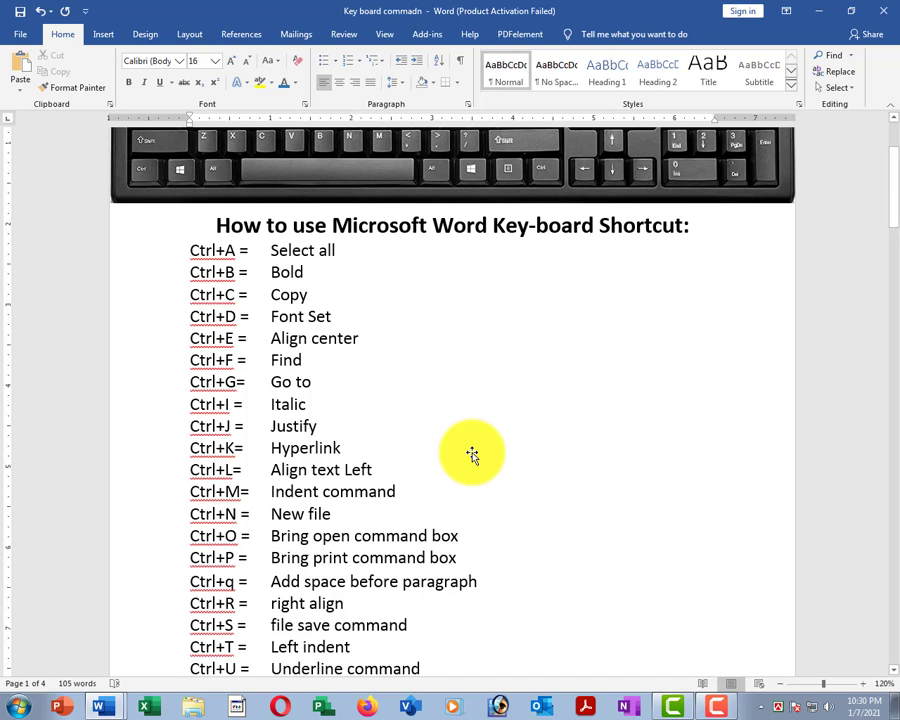
{"action": "type", "text": "Ke"}
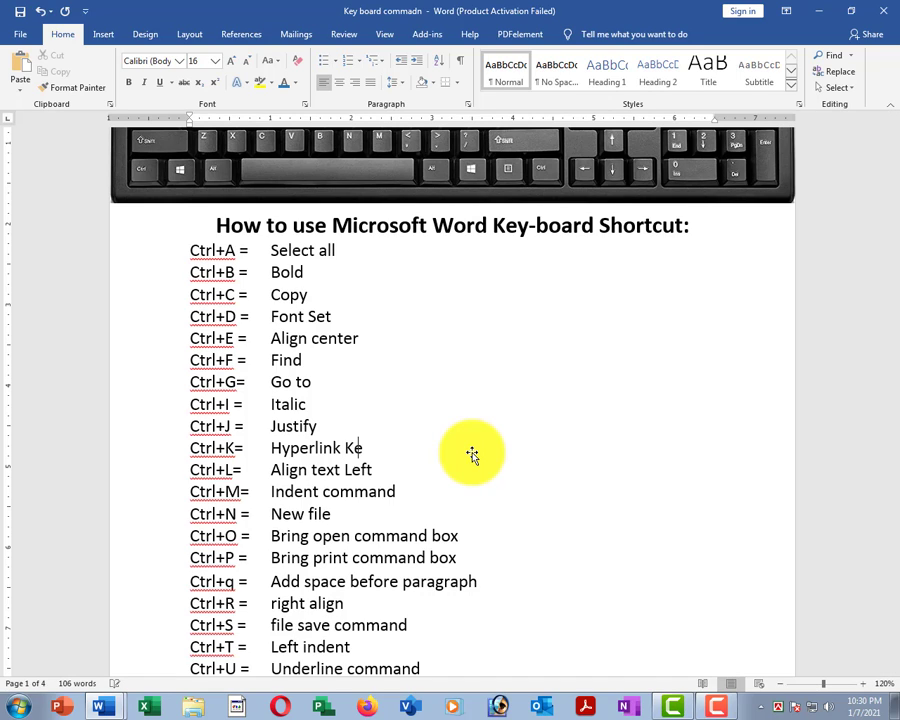
{"action": "key", "text": "Left"}
{"action": "key", "text": "Left"}
{"action": "key", "text": "Tab"}
{"action": "key", "text": "Tab"}
{"action": "key", "text": "Tab"}
{"action": "key", "text": "Tab"}
{"action": "type", "text": "yboard sh"}
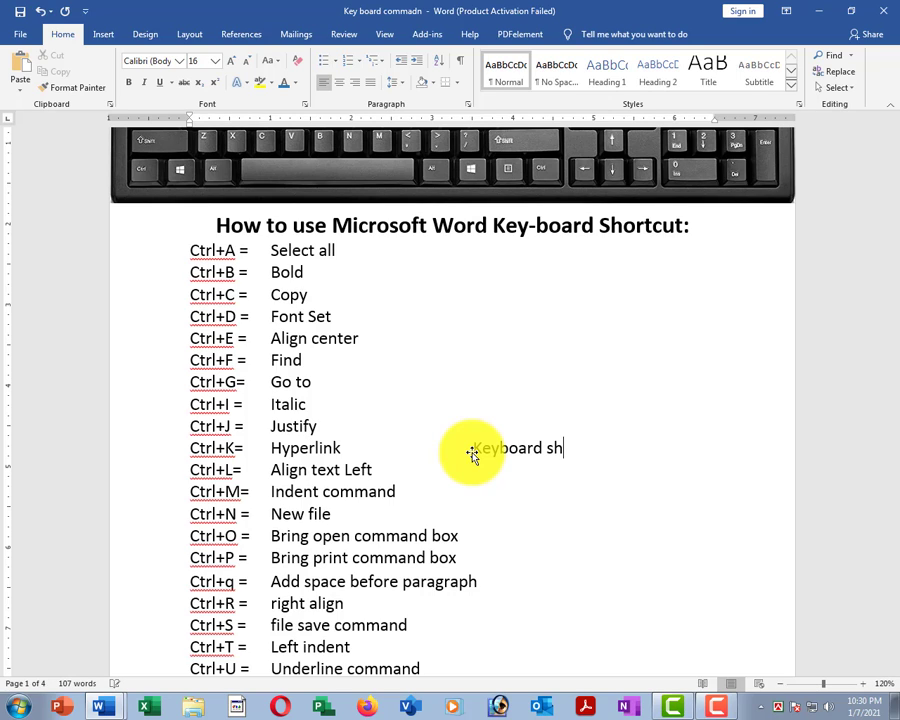
{"action": "type", "text": "ortcut"}
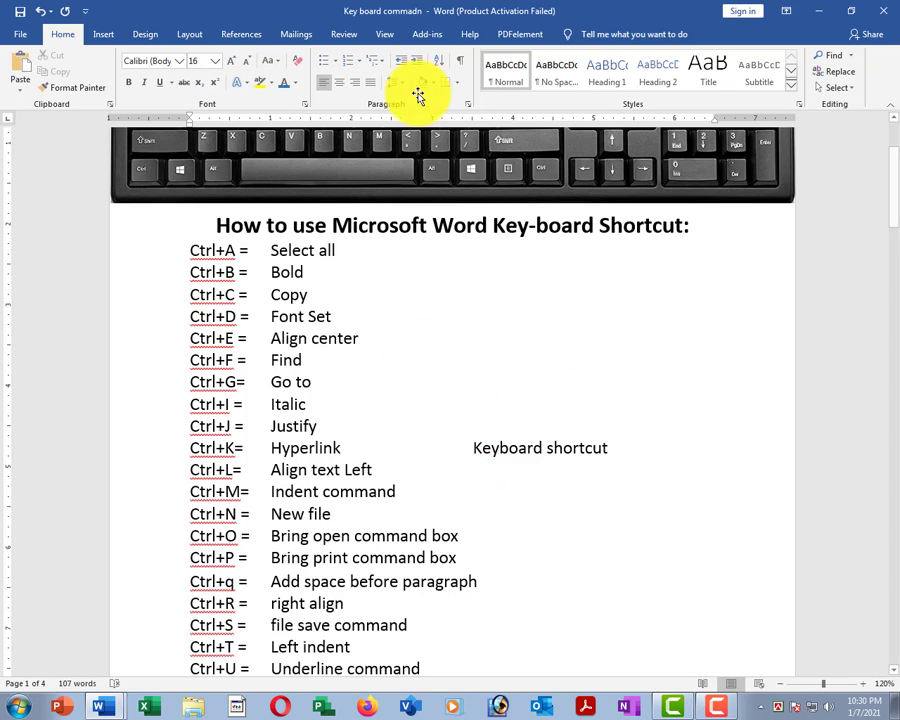
Step: Select the whole sample text "Keyboard shortcut" beside the Hyperlink entry
{"action": "left_click", "coordinate": [500, 449]}
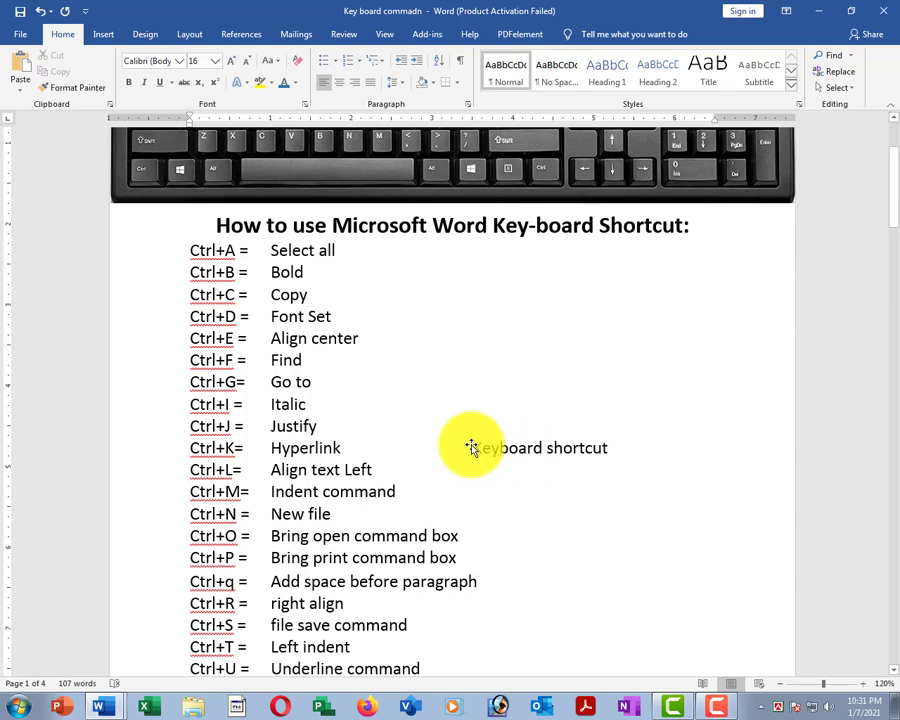
{"action": "left_click_drag", "start_coordinate": [469, 449], "coordinate": [611, 454]}
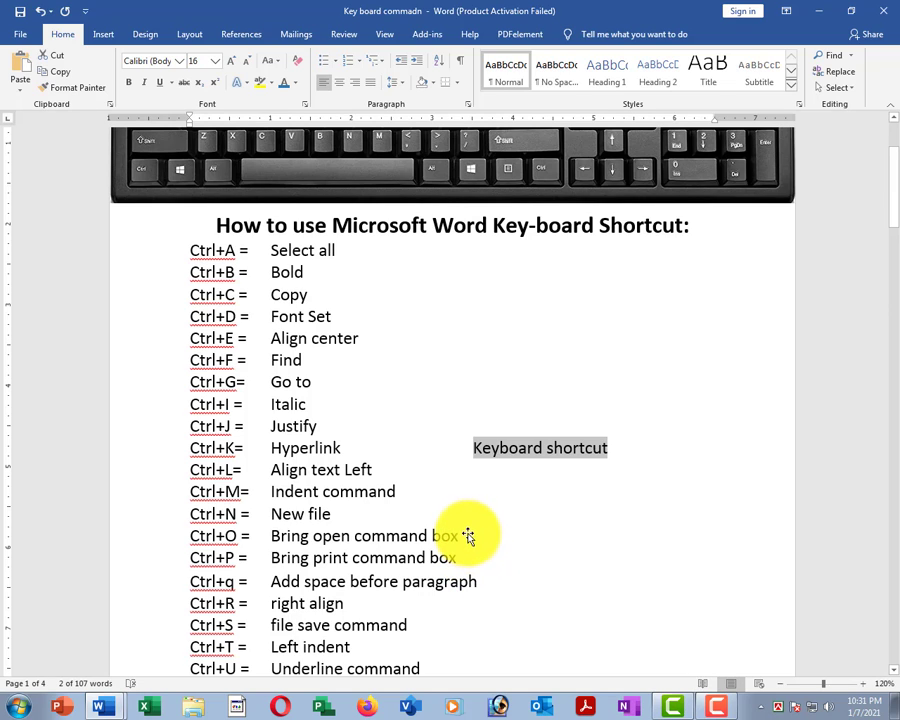
{"action": "left_click", "coordinate": [514, 452]}
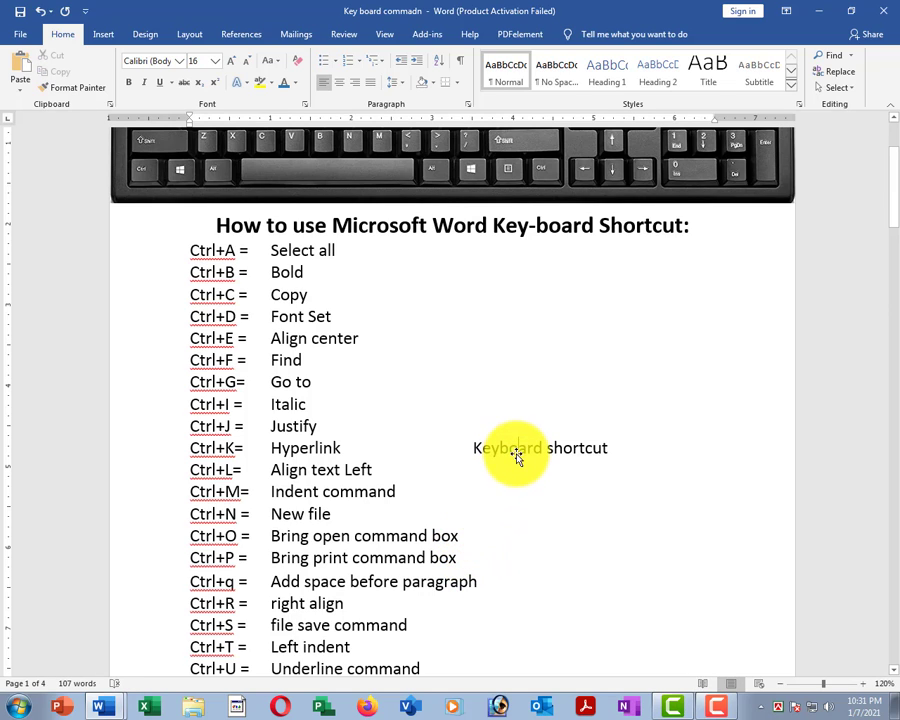
{"action": "left_click_drag", "start_coordinate": [473, 449], "coordinate": [594, 456]}
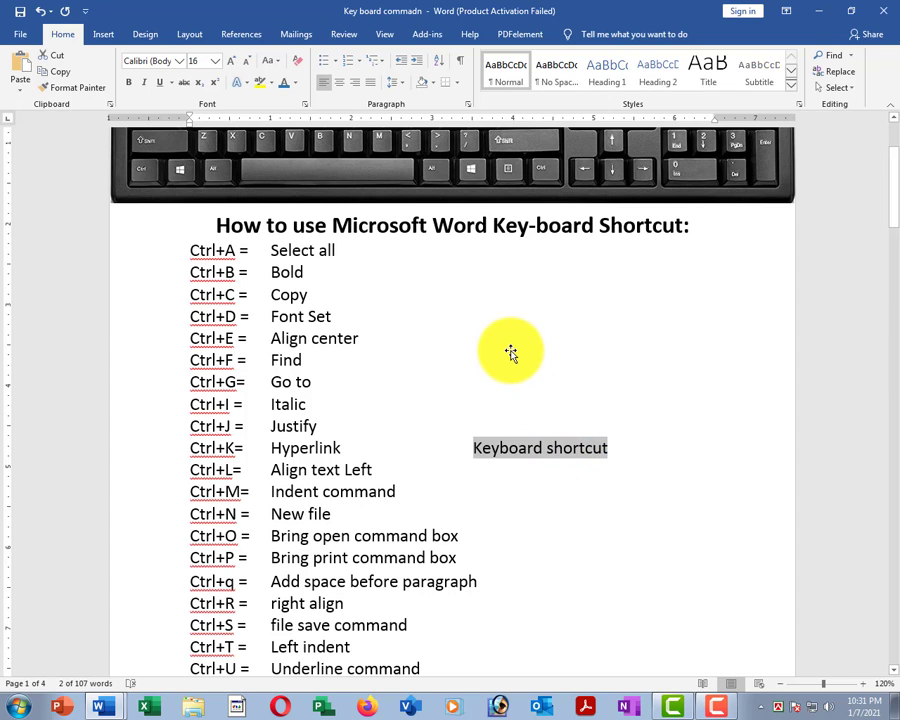
Step: Look through Word's command groups to locate the command for adding a link
{"action": "left_click", "coordinate": [112, 36]}
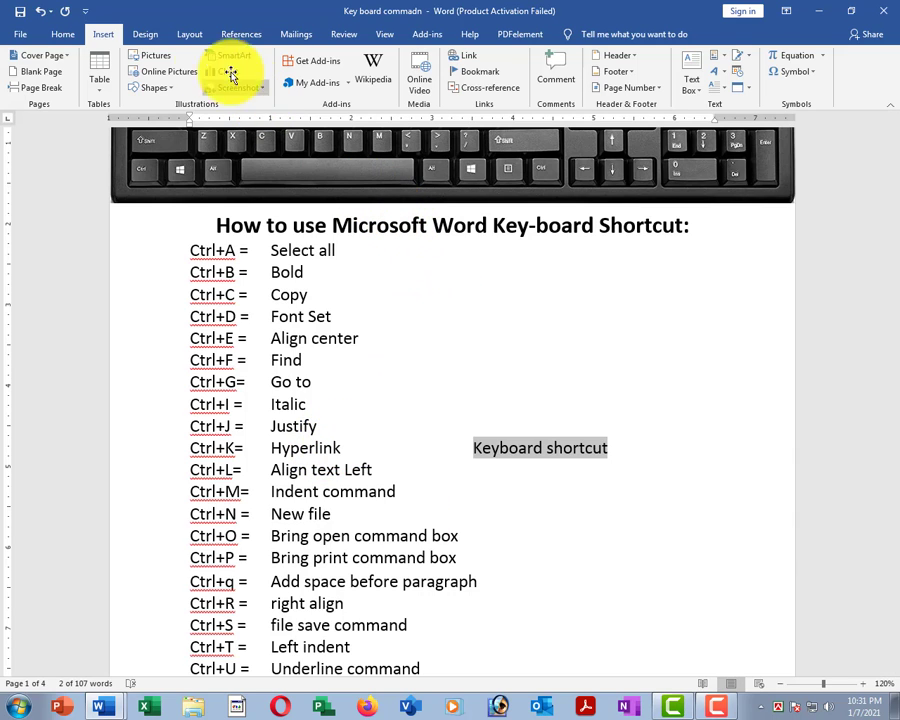
{"action": "left_click", "coordinate": [146, 33]}
{"action": "left_click", "coordinate": [192, 33]}
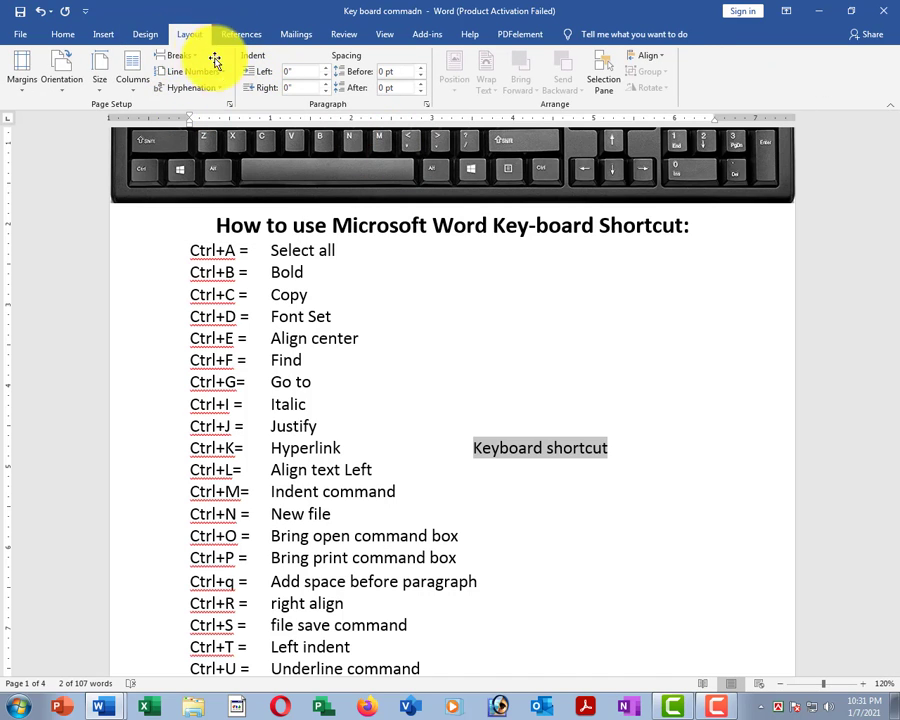
{"action": "left_click", "coordinate": [240, 34]}
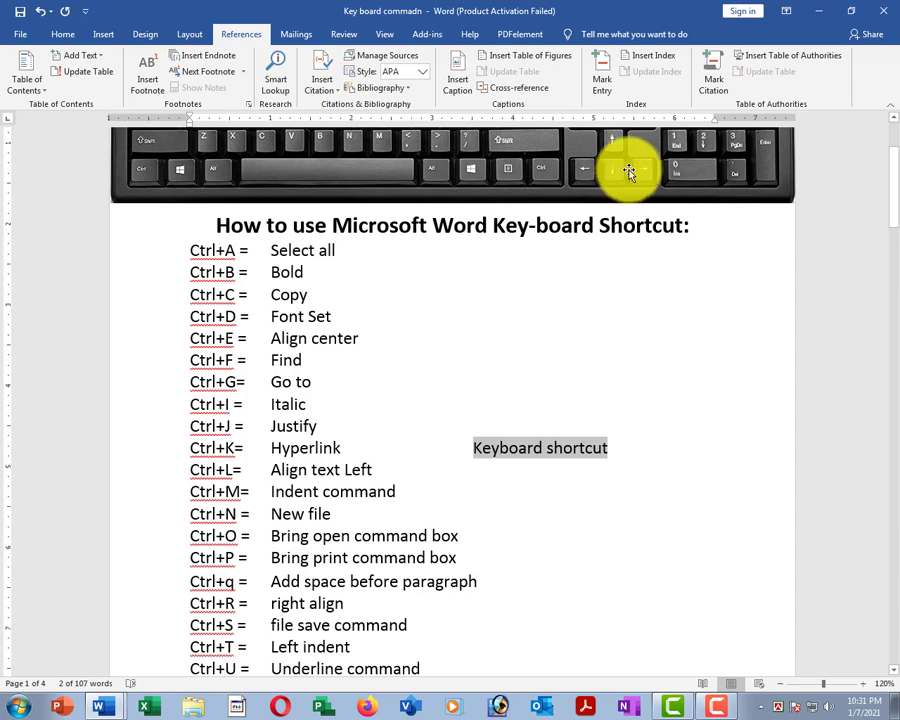
{"action": "left_click", "coordinate": [300, 35]}
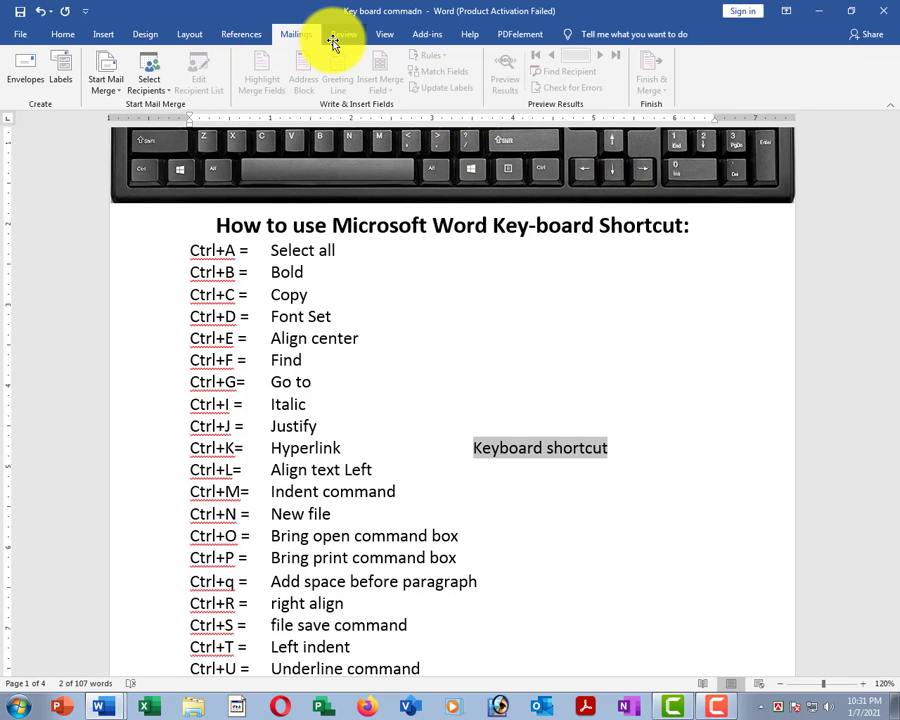
{"action": "left_click", "coordinate": [333, 36]}
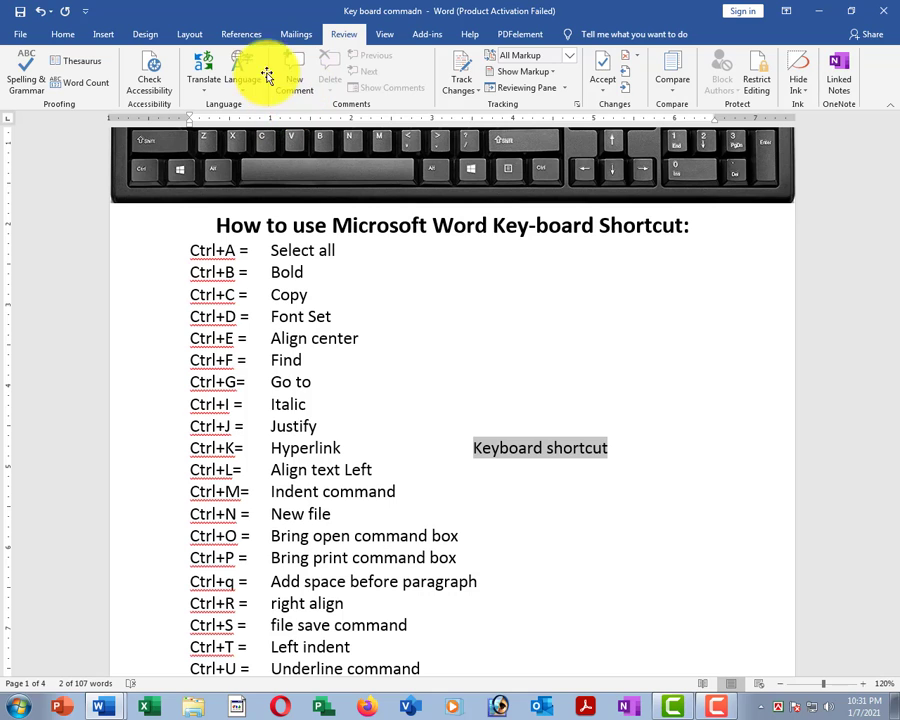
{"action": "left_click", "coordinate": [228, 34]}
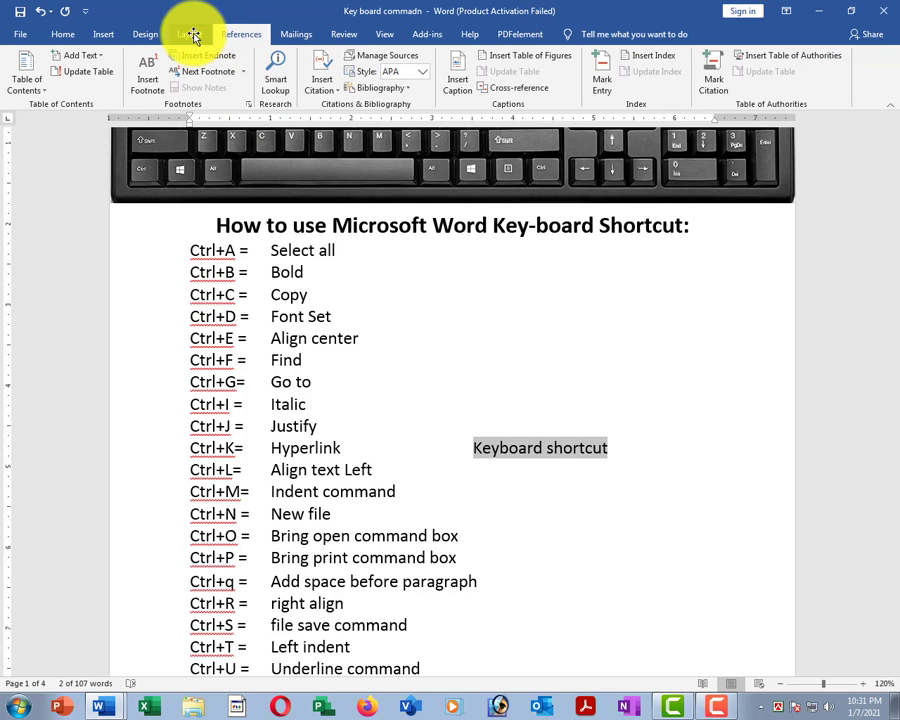
{"action": "left_click", "coordinate": [193, 35]}
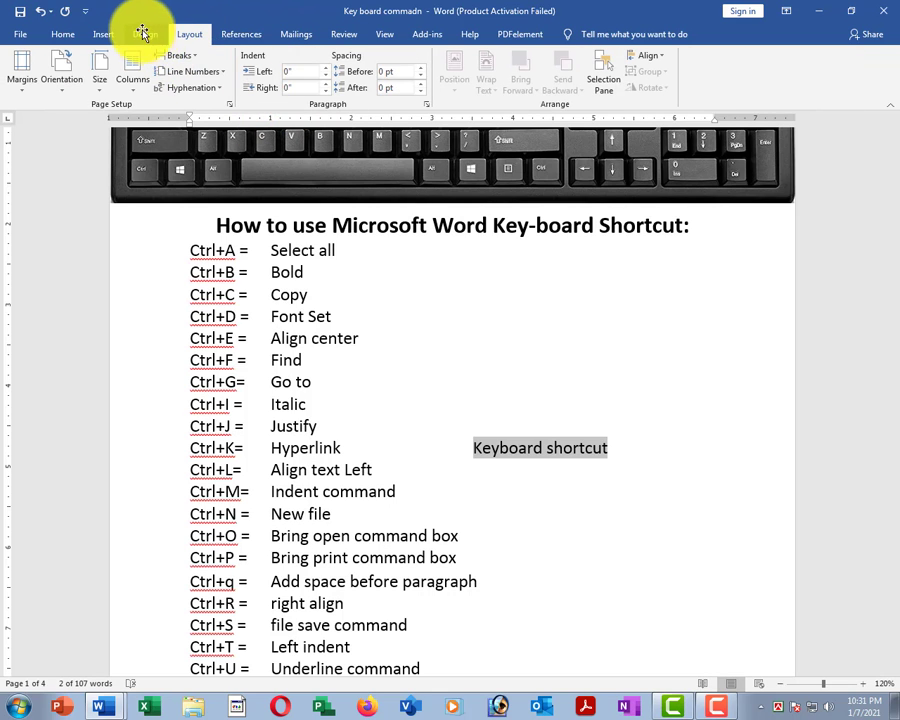
{"action": "left_click", "coordinate": [100, 34]}
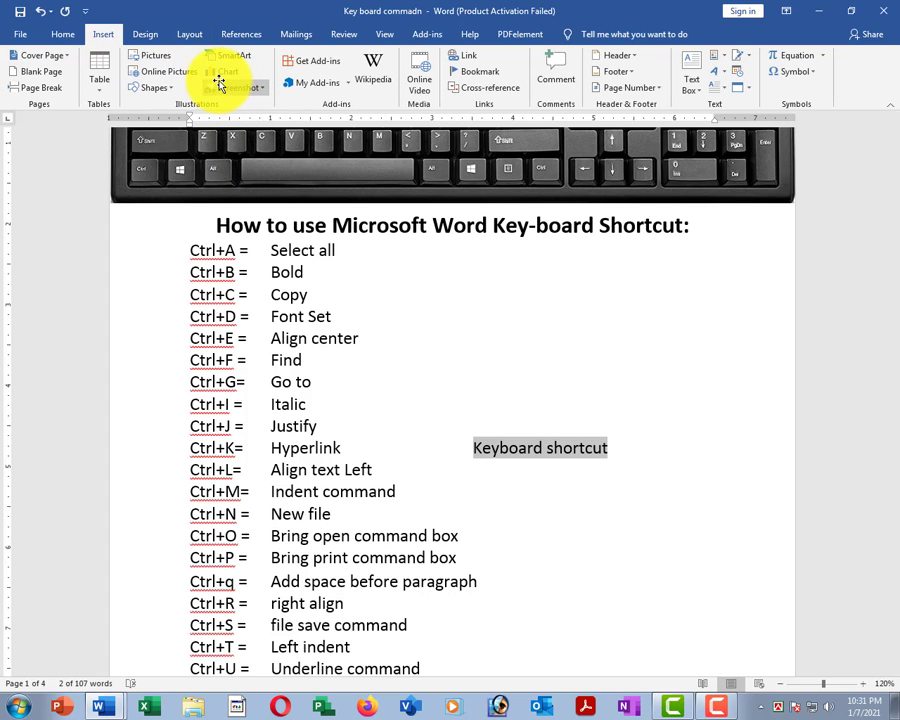
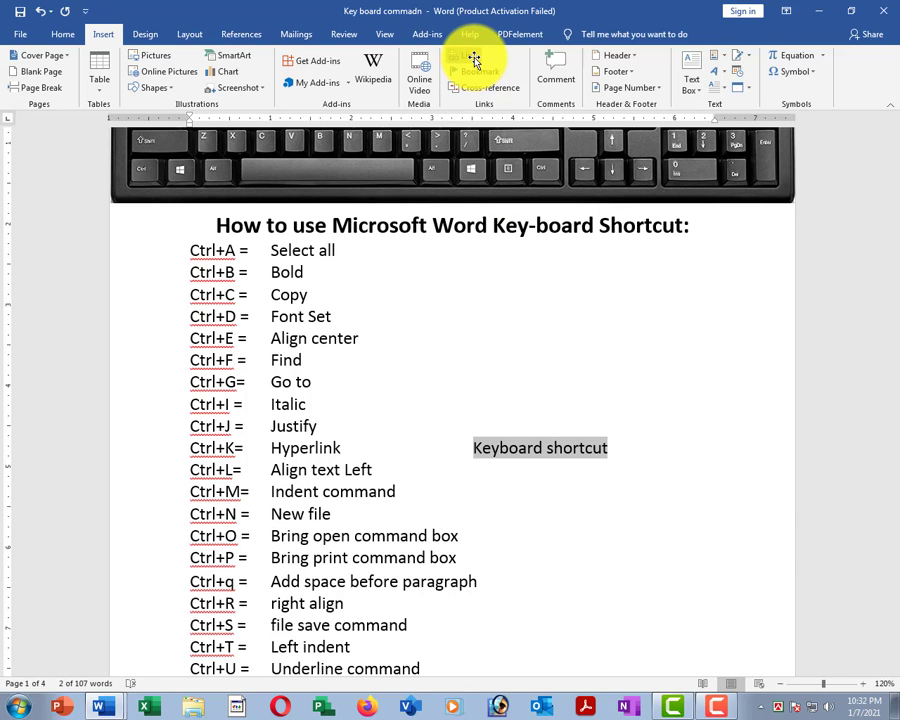
Step: Hyperlink the selected sample text to the existing file Key board commadn.docx on Personal File (G:) and deselect it
{"action": "key", "text": "ctrl+k"}
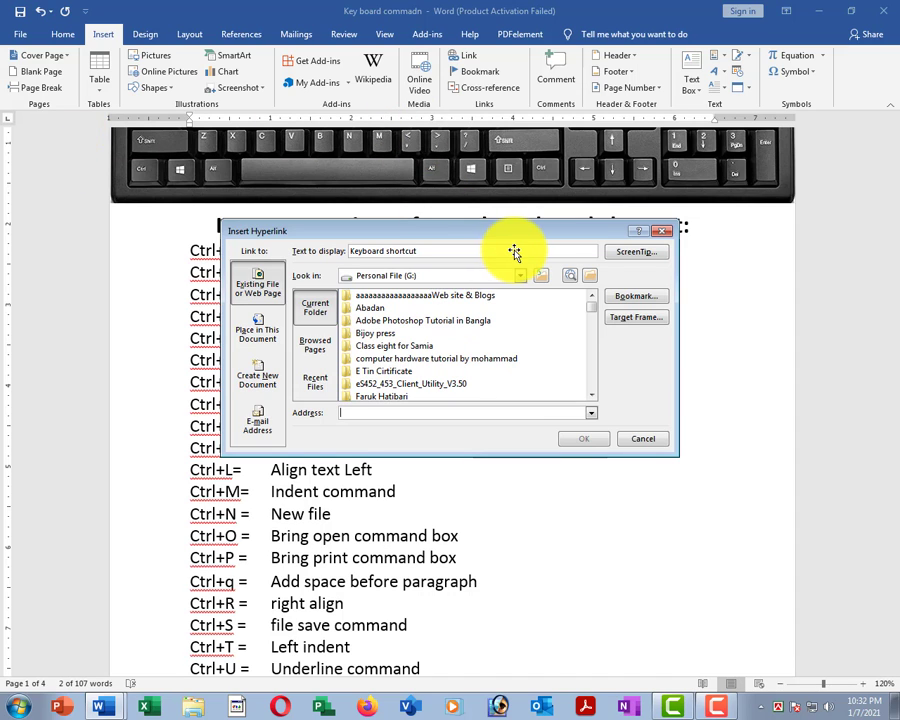
{"action": "left_click_drag", "start_coordinate": [434, 231], "coordinate": [427, 262]}
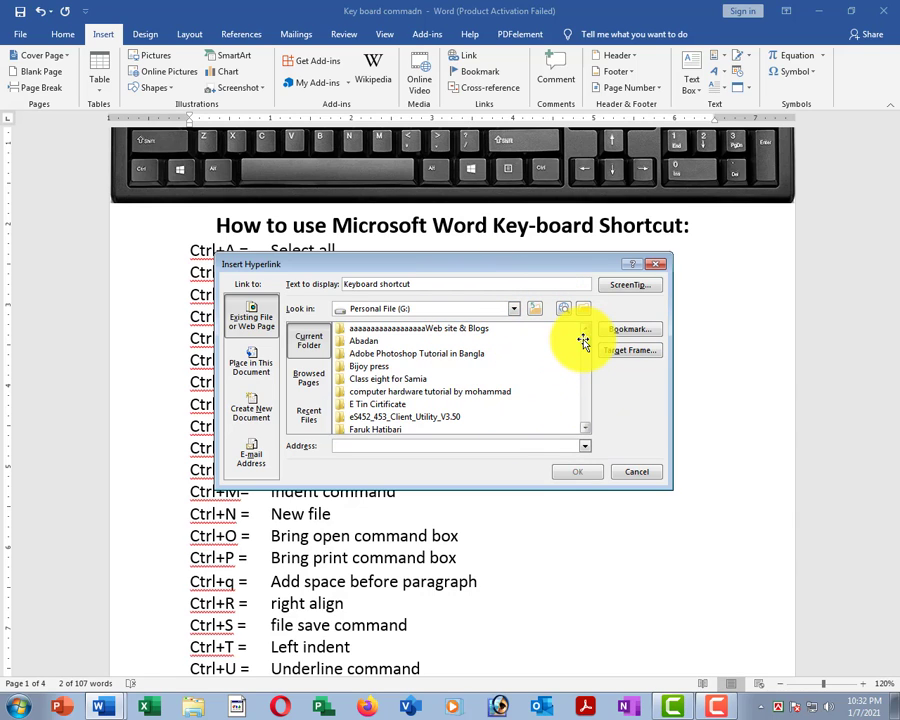
{"action": "left_click_drag", "start_coordinate": [584, 342], "coordinate": [584, 394]}
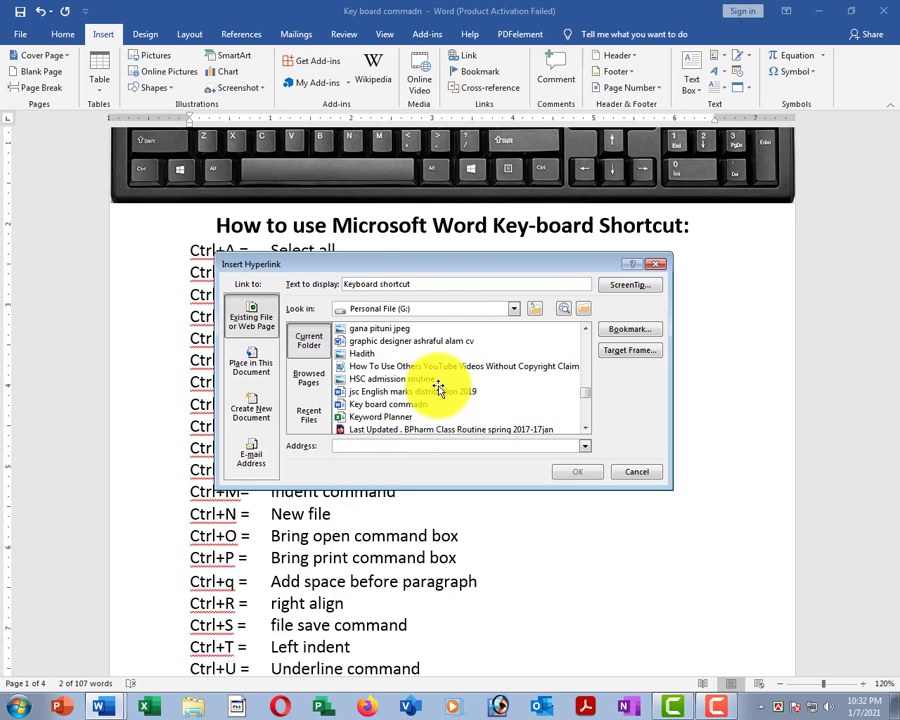
{"action": "left_click", "coordinate": [372, 405]}
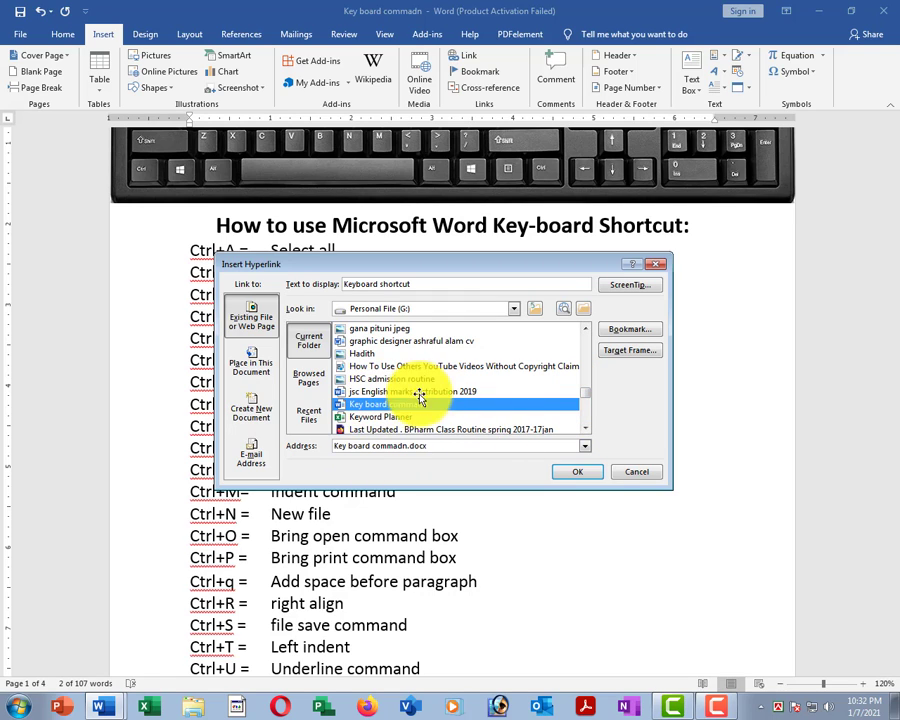
{"action": "left_click", "coordinate": [575, 470]}
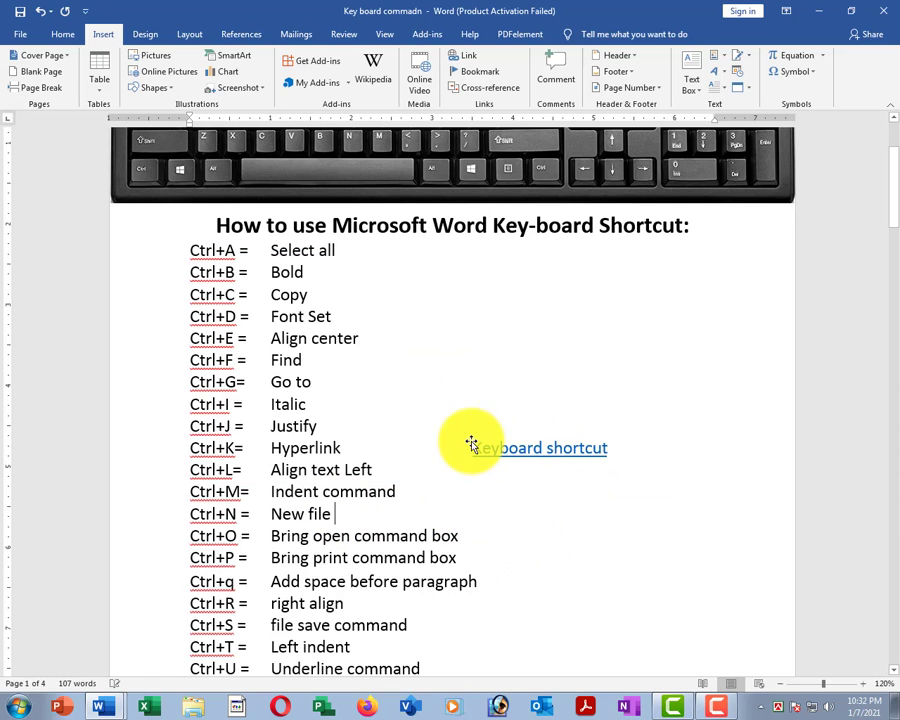
{"action": "left_click_drag", "start_coordinate": [470, 446], "coordinate": [624, 460]}
{"action": "left_click", "coordinate": [572, 515]}
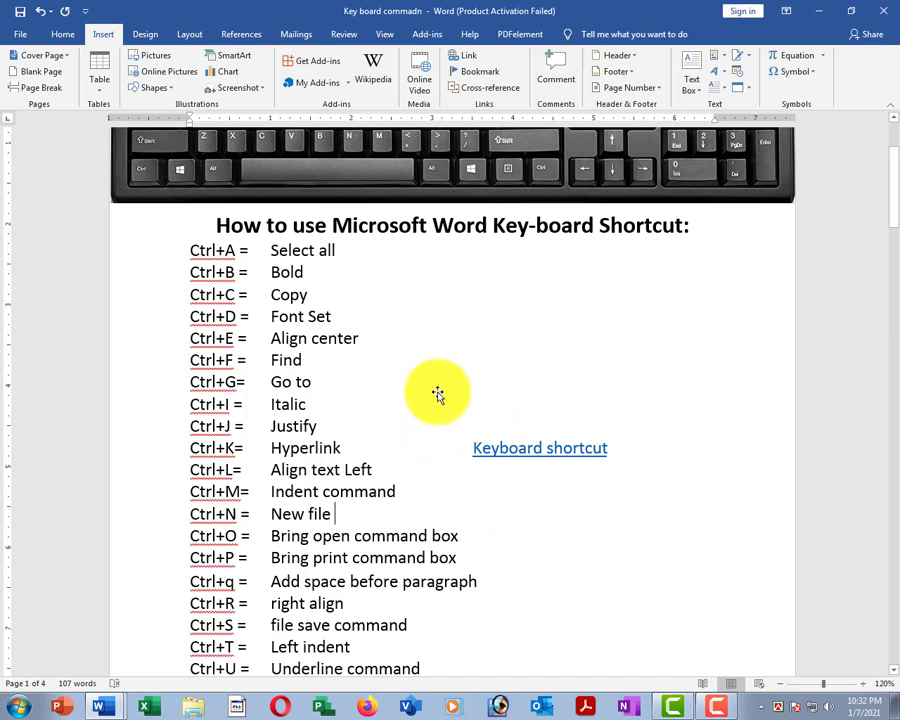
Step: Highlight the Ctrl+K entry, bring up the Insert Hyperlink dialog to point it out, and cancel it
{"action": "scroll", "coordinate": [470, 365], "scroll_direction": "up", "scroll_amount": 3}
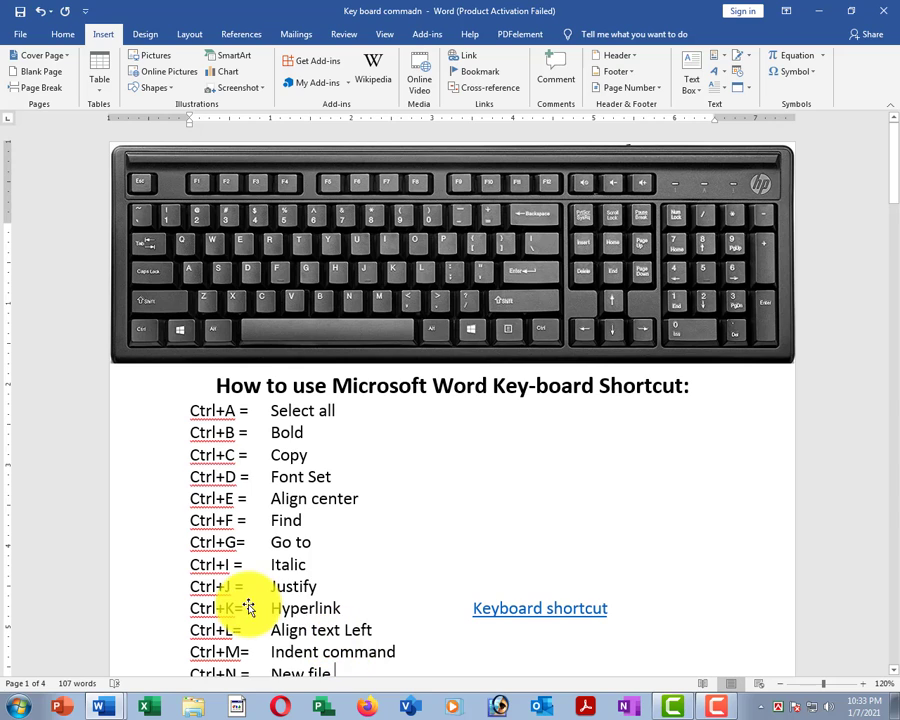
{"action": "left_click_drag", "start_coordinate": [240, 607], "coordinate": [193, 606]}
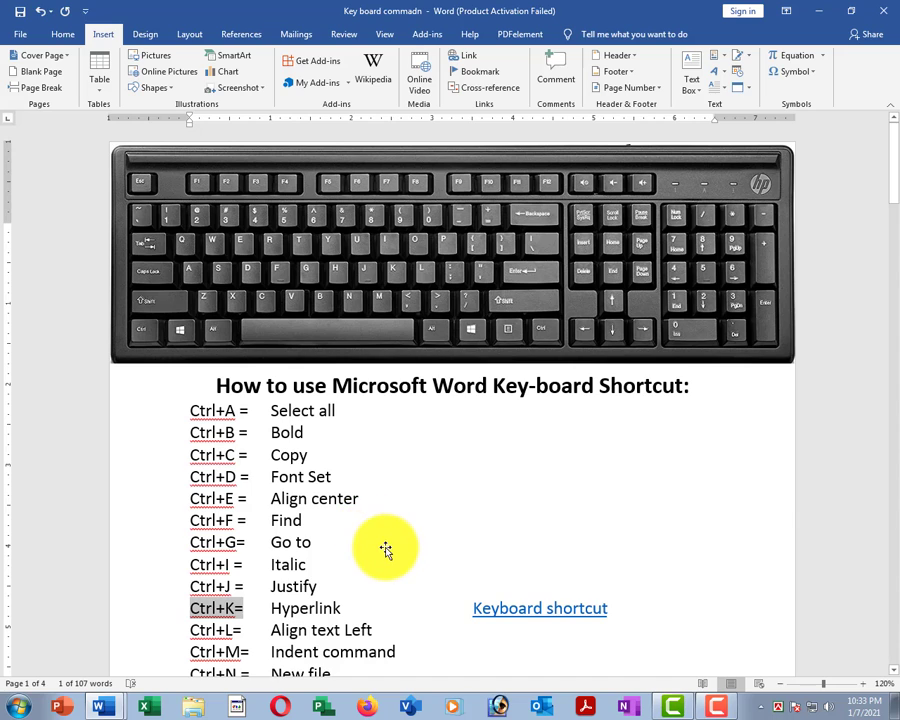
{"action": "key", "text": "ctrl+k"}
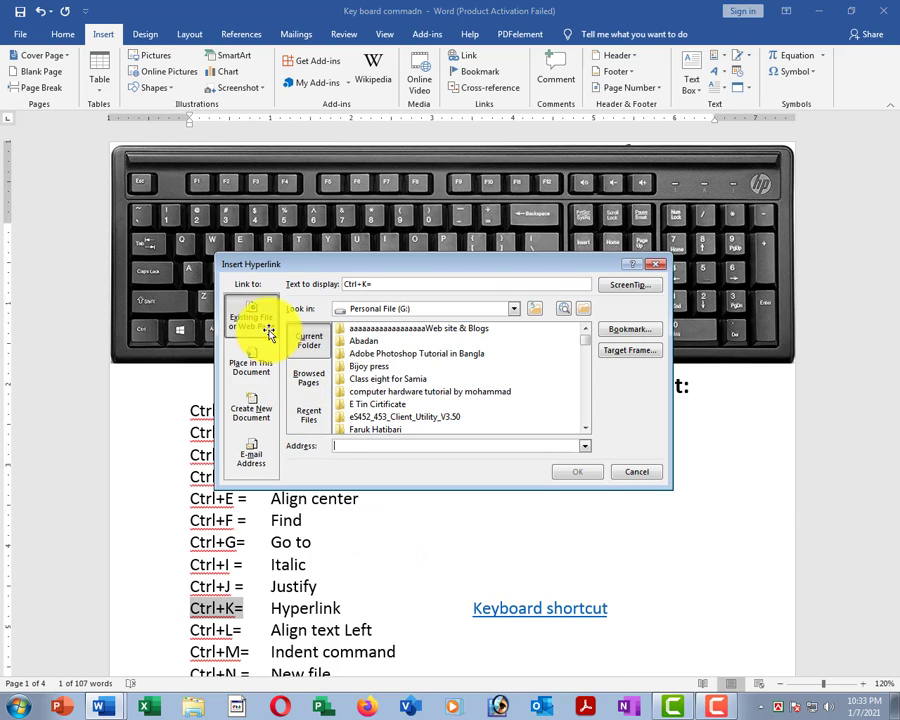
{"action": "left_click_drag", "start_coordinate": [213, 251], "coordinate": [683, 497]}
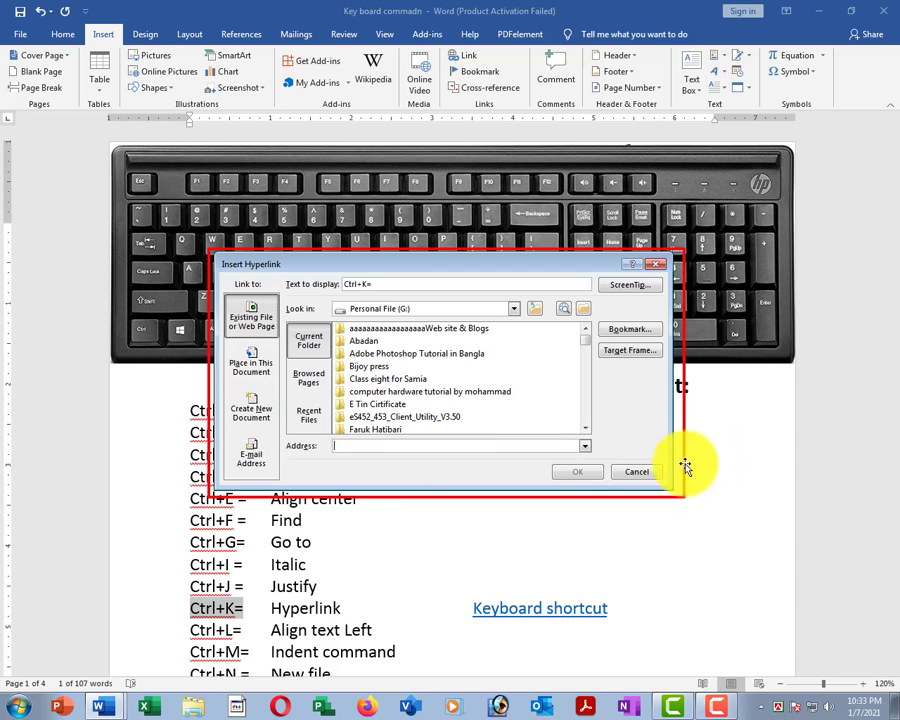
{"action": "key", "text": "Escape"}
{"action": "left_click", "coordinate": [646, 473]}
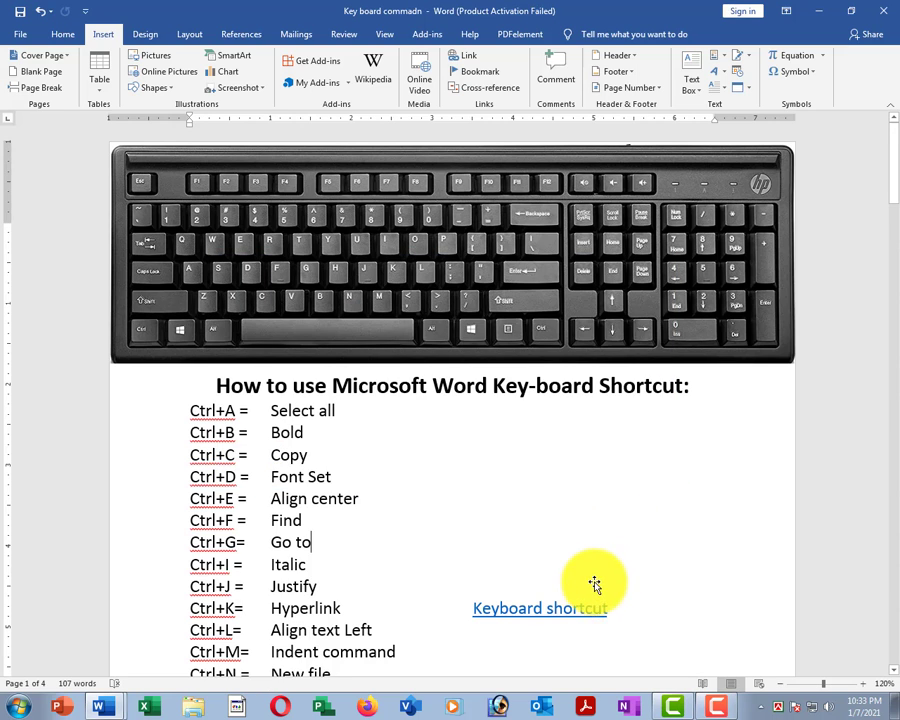
Step: Follow the "Keyboard shortcut" hyperlink to its target file and place the cursor inside the link text
{"action": "scroll", "coordinate": [592, 580], "scroll_direction": "down", "scroll_amount": 1}
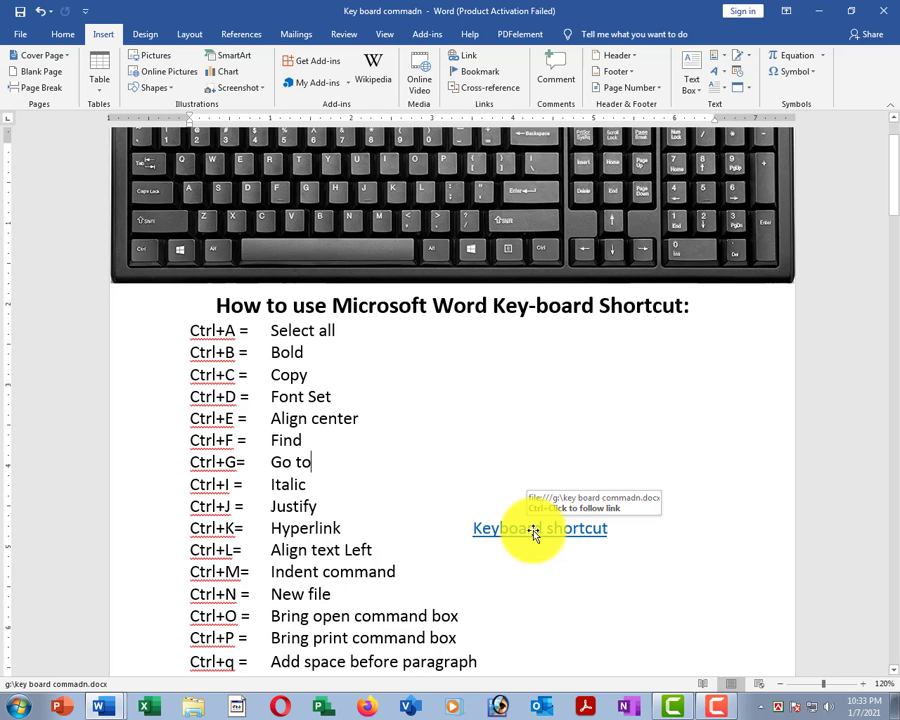
{"action": "triple_click", "coordinate": [533, 533]}
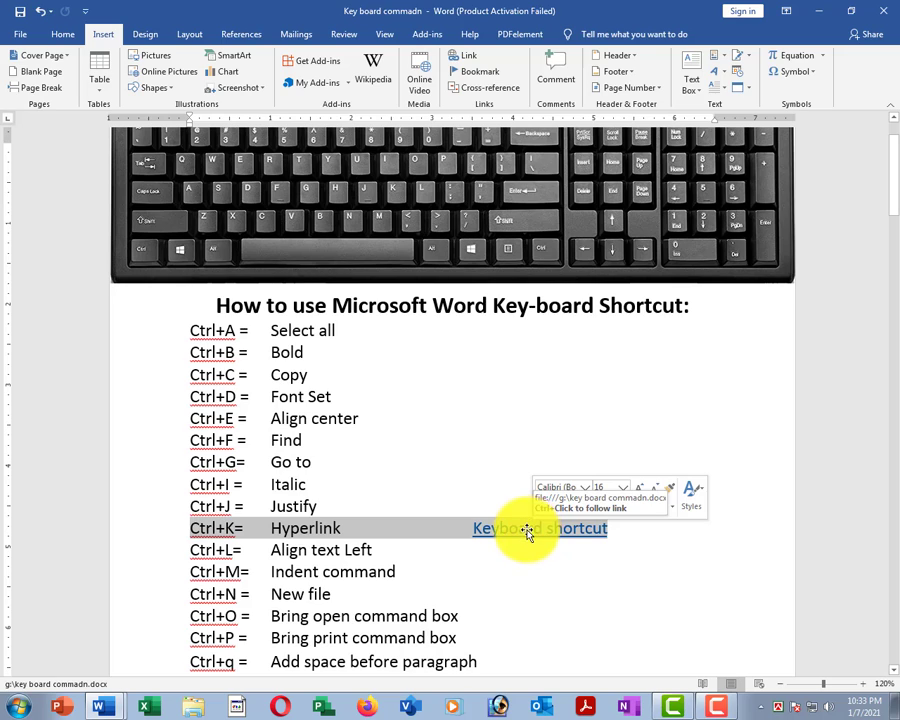
{"action": "left_click", "coordinate": [562, 528], "text": "ctrl"}
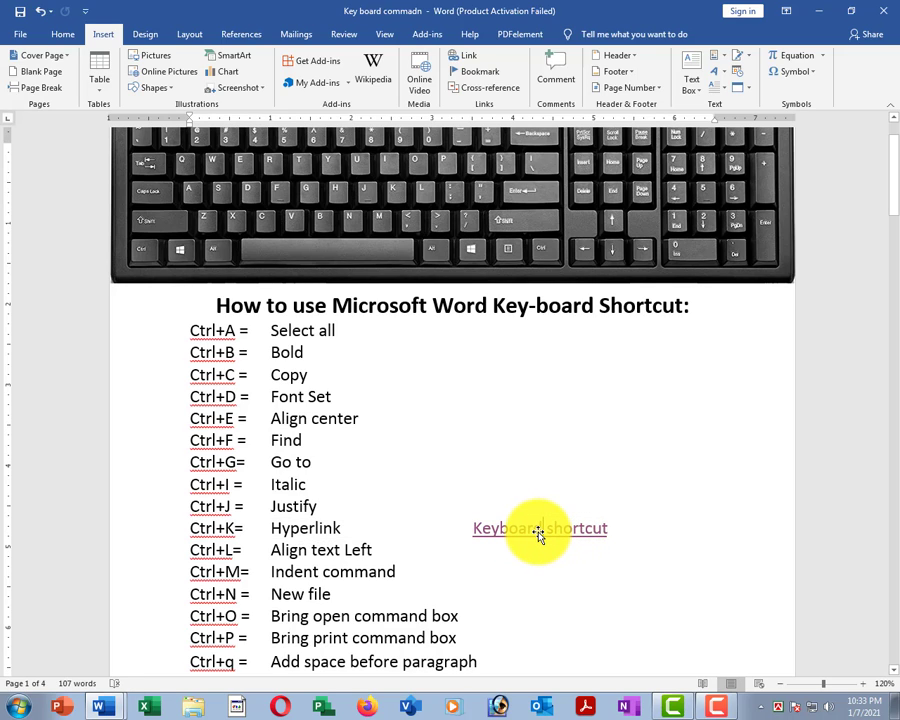
{"action": "triple_click", "coordinate": [538, 532]}
{"action": "double_click", "coordinate": [538, 532]}
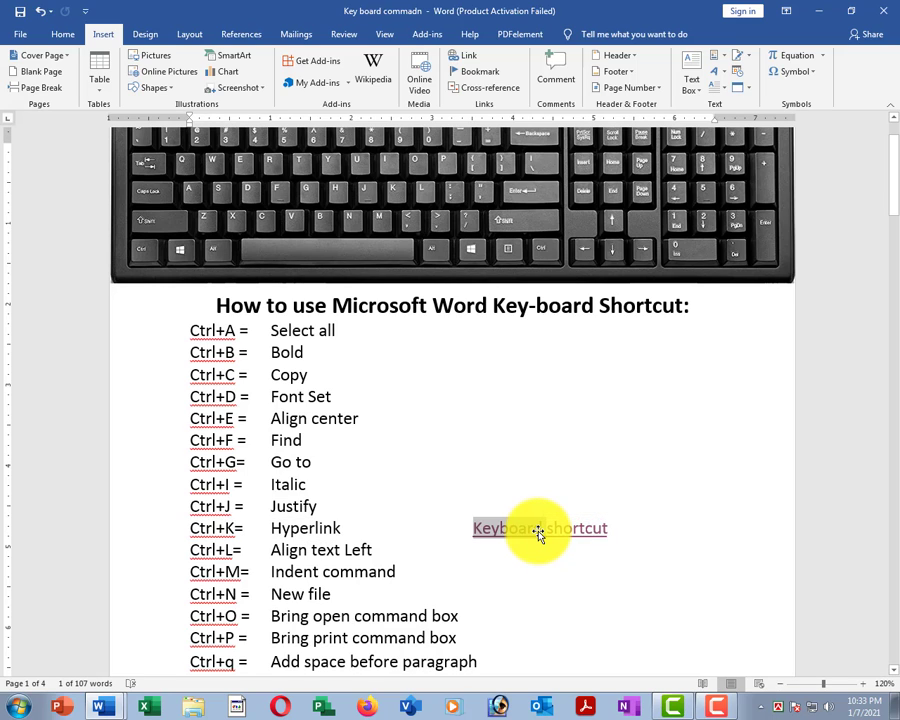
{"action": "triple_click", "coordinate": [538, 532]}
{"action": "left_click", "coordinate": [589, 546]}
{"action": "left_click", "coordinate": [579, 568]}
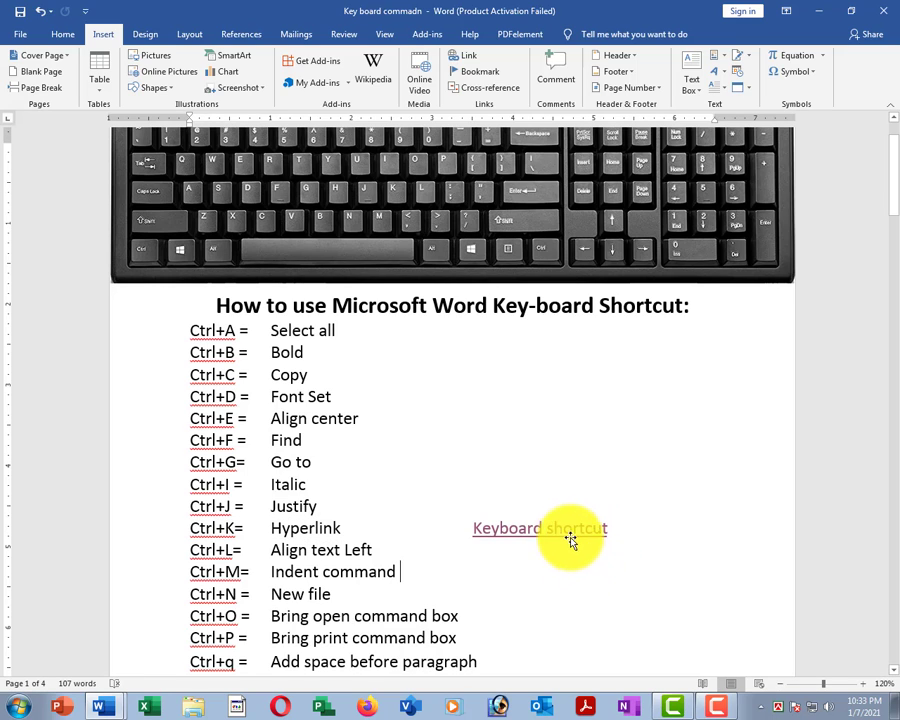
{"action": "left_click", "coordinate": [552, 526]}
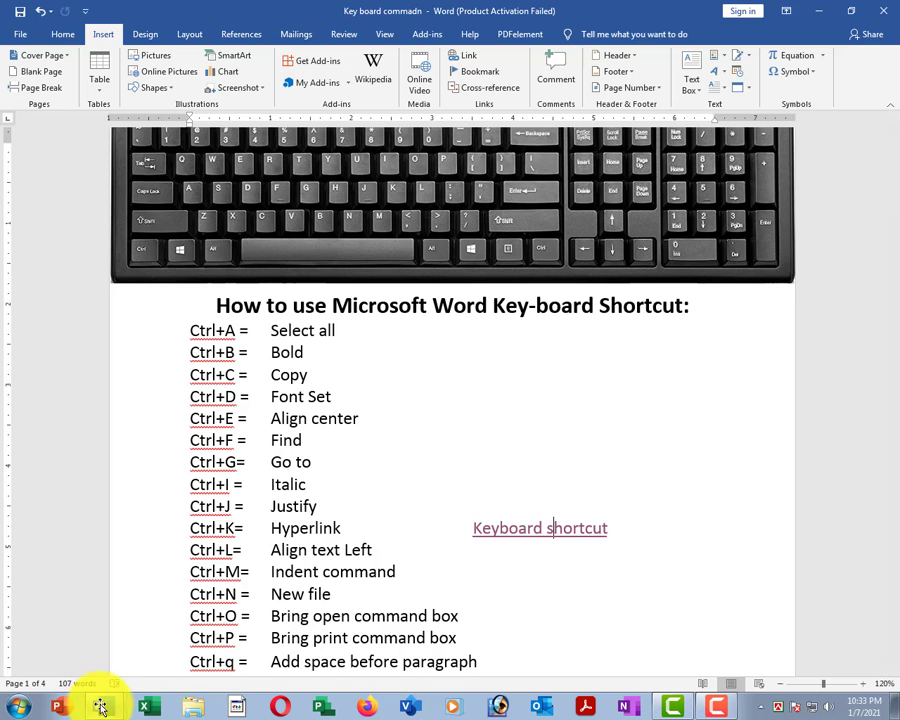
Step: Check Document2, deselect its sample paragraph, and return to the shortcut list document
{"action": "left_click", "coordinate": [100, 672]}
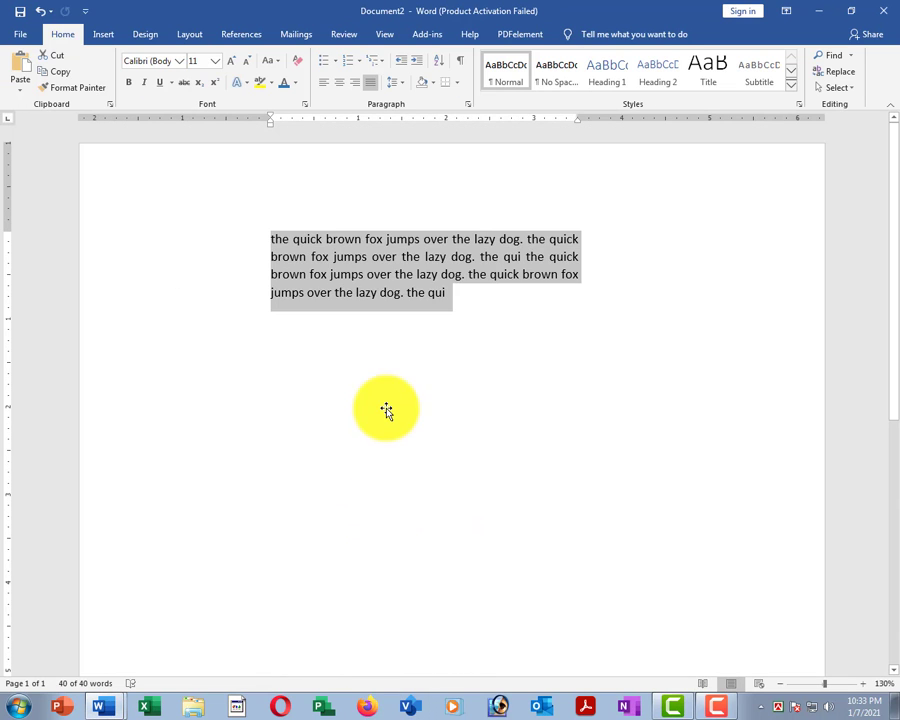
{"action": "left_click", "coordinate": [300, 318]}
{"action": "key", "text": "alt+Tab"}
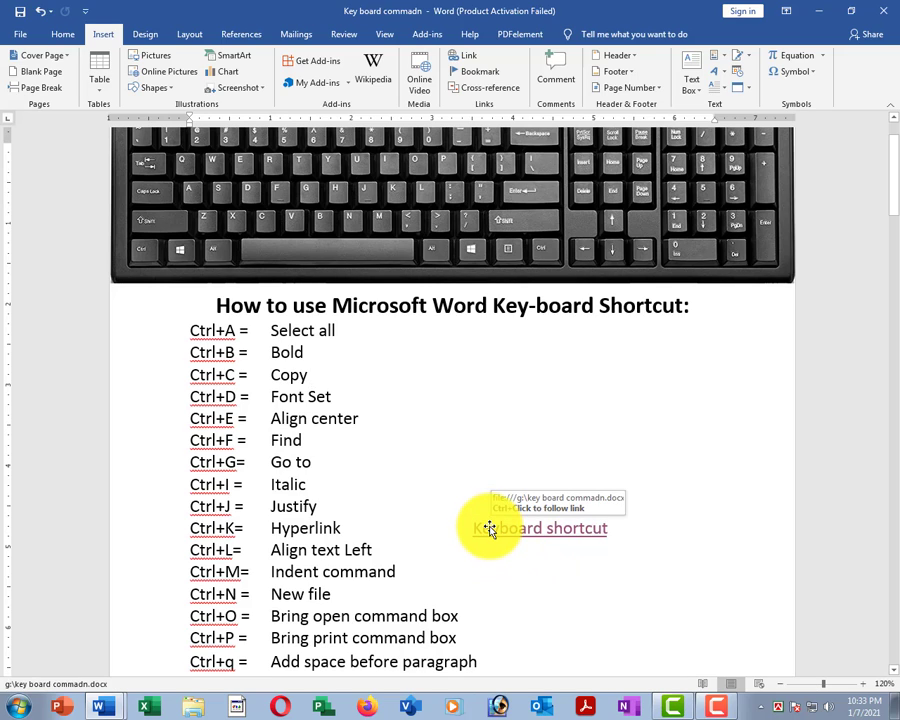
Step: Highlight the Ctrl+K row and its "Keyboard shortcut" link text to point them out, and deselect them
{"action": "triple_click", "coordinate": [490, 535]}
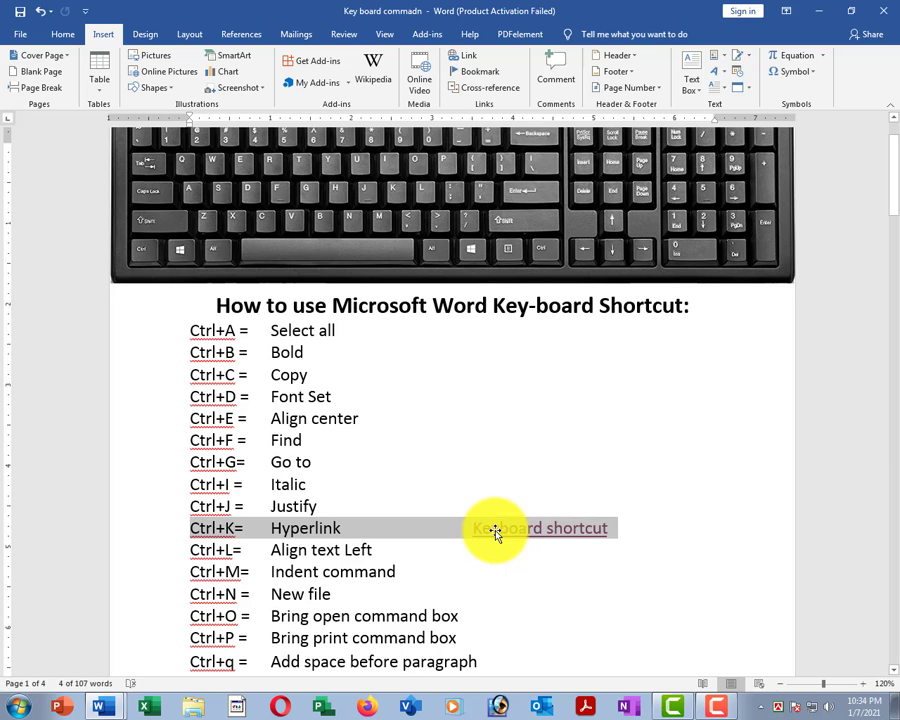
{"action": "left_click", "coordinate": [497, 531]}
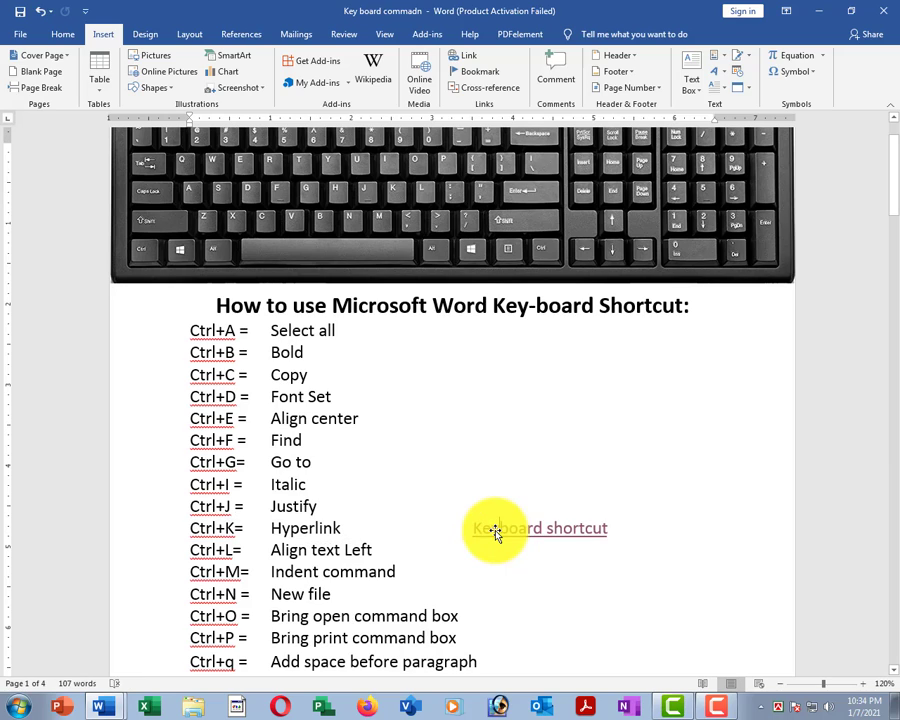
{"action": "left_click", "coordinate": [562, 533]}
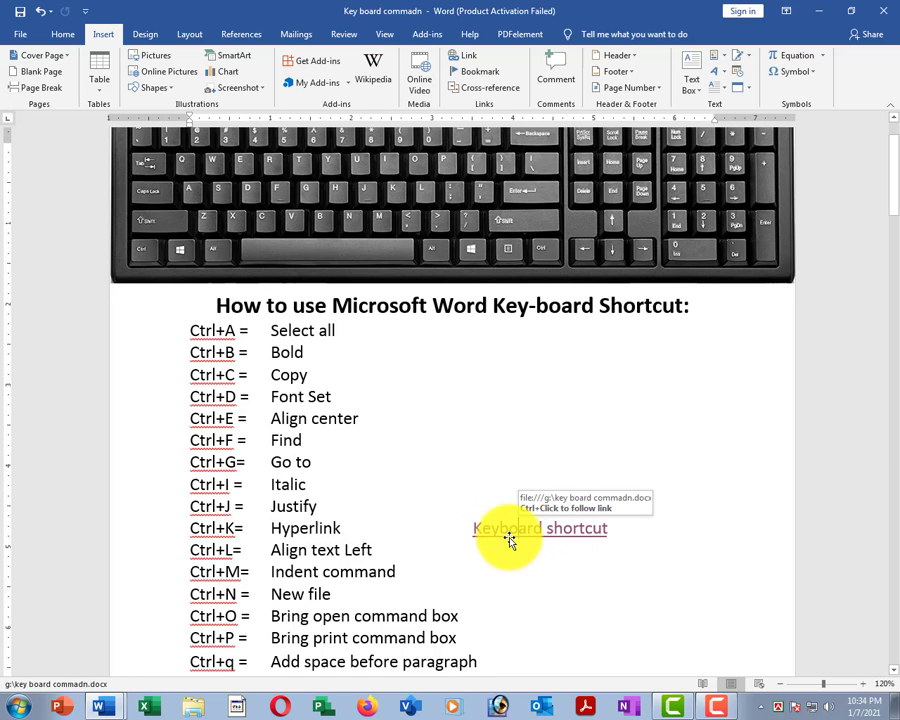
{"action": "triple_click", "coordinate": [509, 530]}
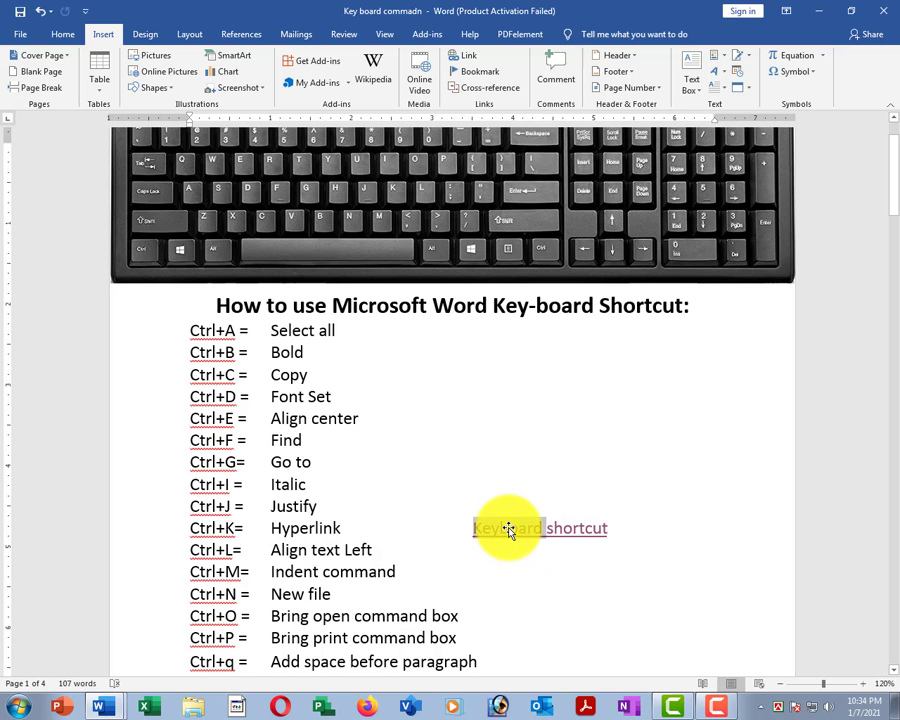
{"action": "triple_click", "coordinate": [509, 530]}
{"action": "left_click", "coordinate": [401, 479]}
Step: Examine the list around the Ctrl+K entry in an enlarged view, highlighting the whole row and clearing the selection
{"action": "scroll", "coordinate": [436, 476], "scroll_direction": "down", "scroll_amount": 2}
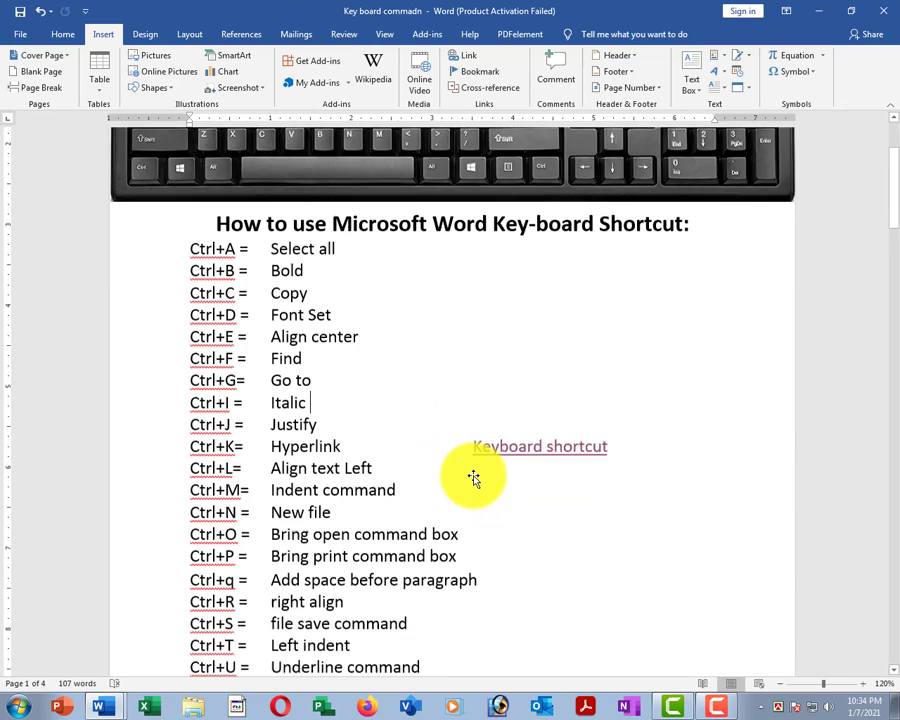
{"action": "left_click", "coordinate": [426, 413]}
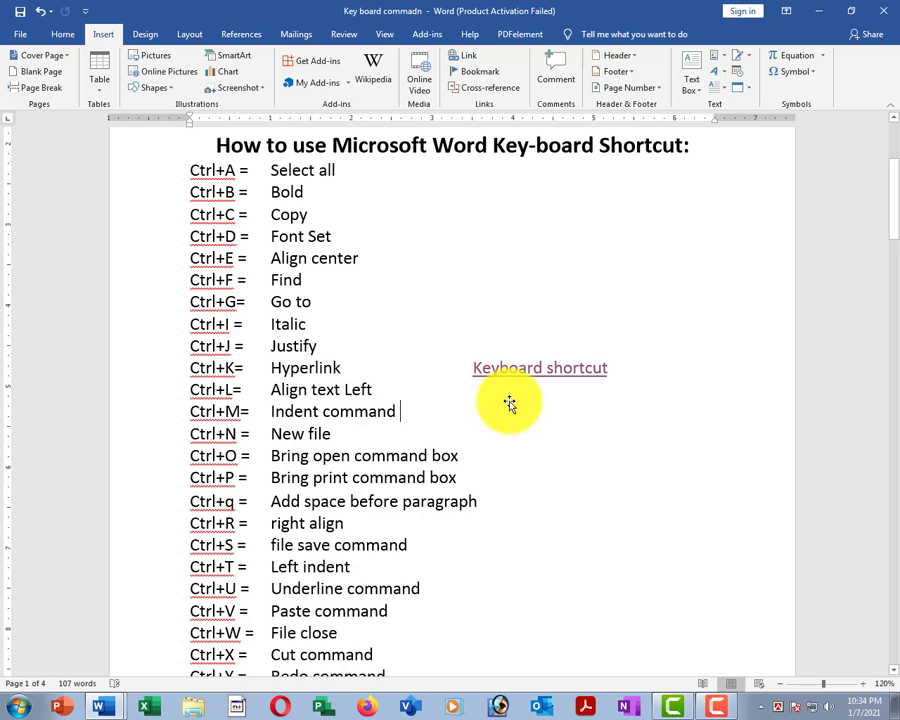
{"action": "scroll", "coordinate": [430, 220], "scroll_direction": "down", "scroll_amount": 1}
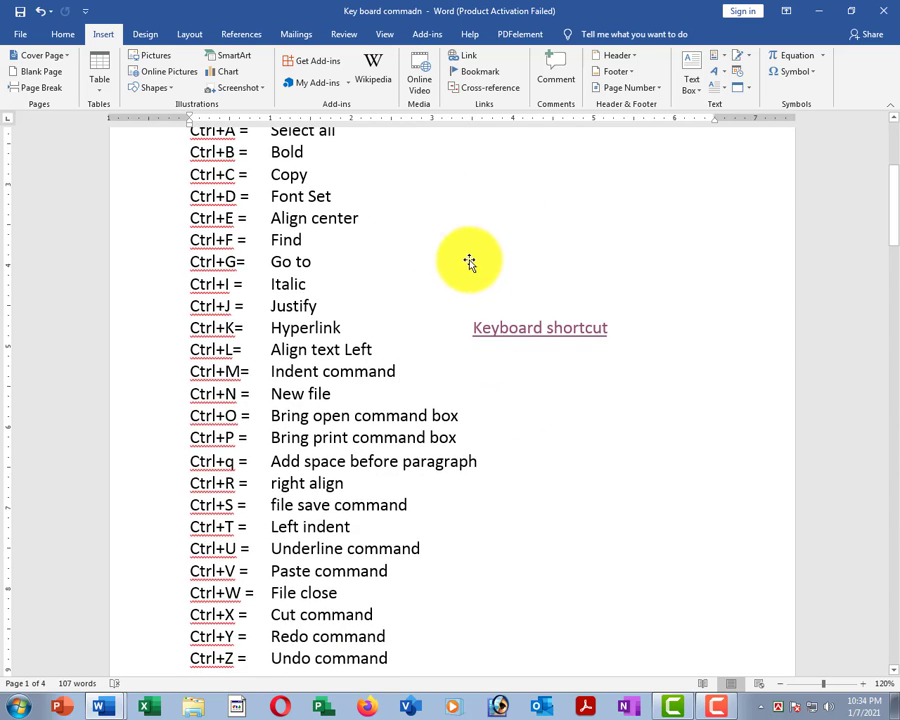
{"action": "scroll", "coordinate": [446, 253], "scroll_direction": "up", "scroll_amount": 2}
{"action": "scroll", "coordinate": [410, 320], "scroll_direction": "up", "scroll_amount": 3}
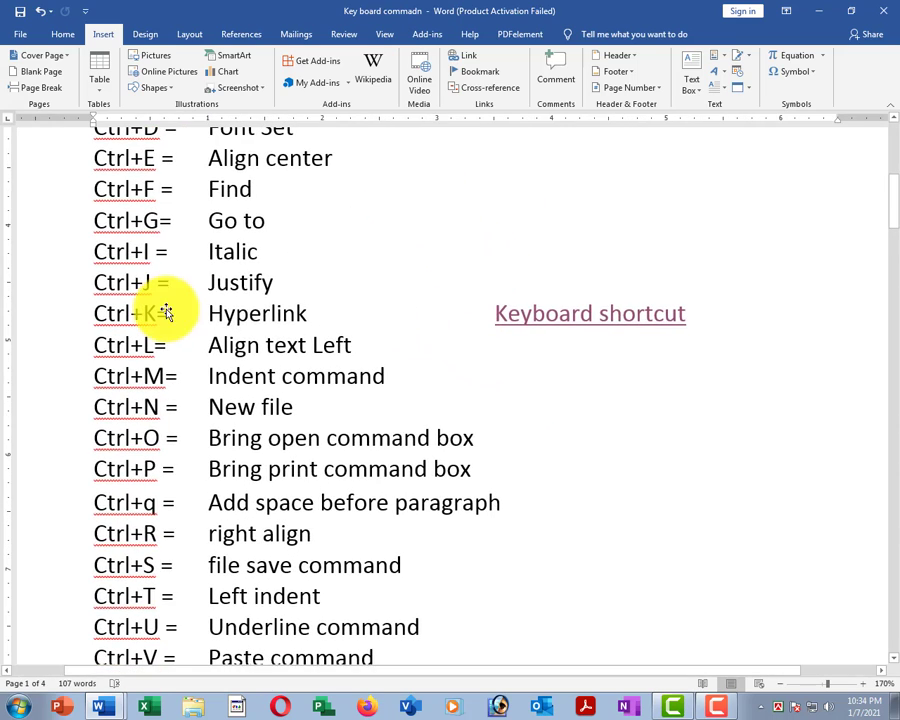
{"action": "triple_click", "coordinate": [600, 318]}
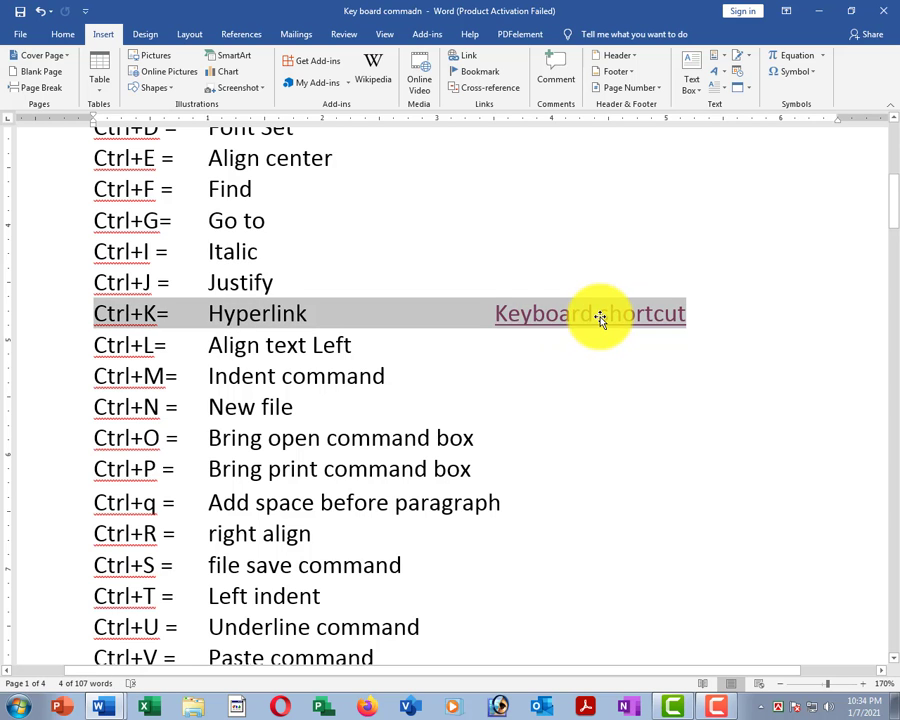
{"action": "scroll", "coordinate": [396, 340], "scroll_direction": "down", "scroll_amount": 2}
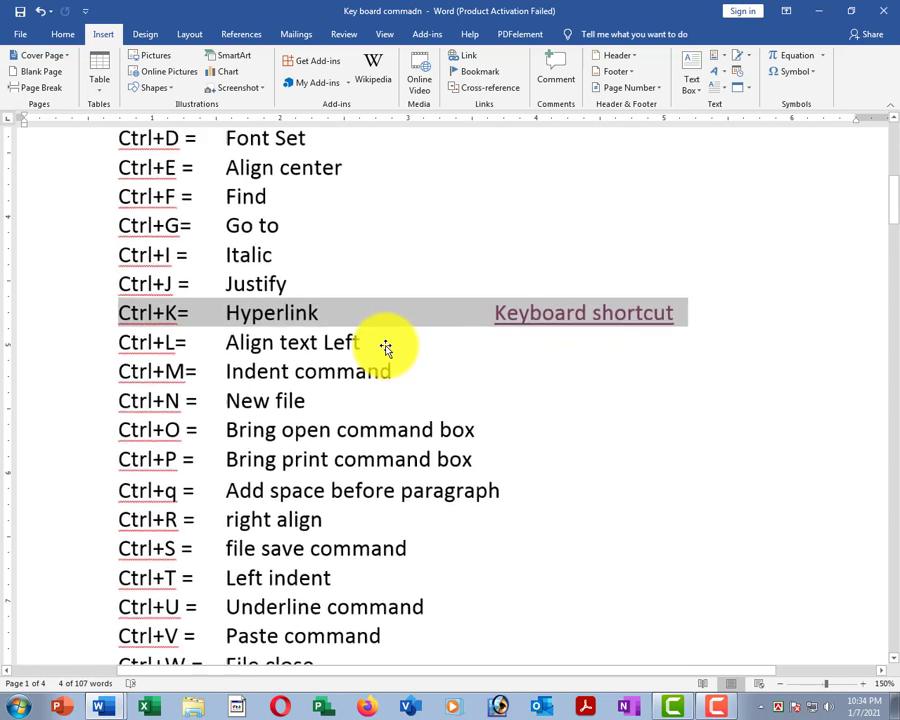
{"action": "scroll", "coordinate": [386, 347], "scroll_direction": "down", "scroll_amount": 1}
{"action": "left_click", "coordinate": [328, 285]}
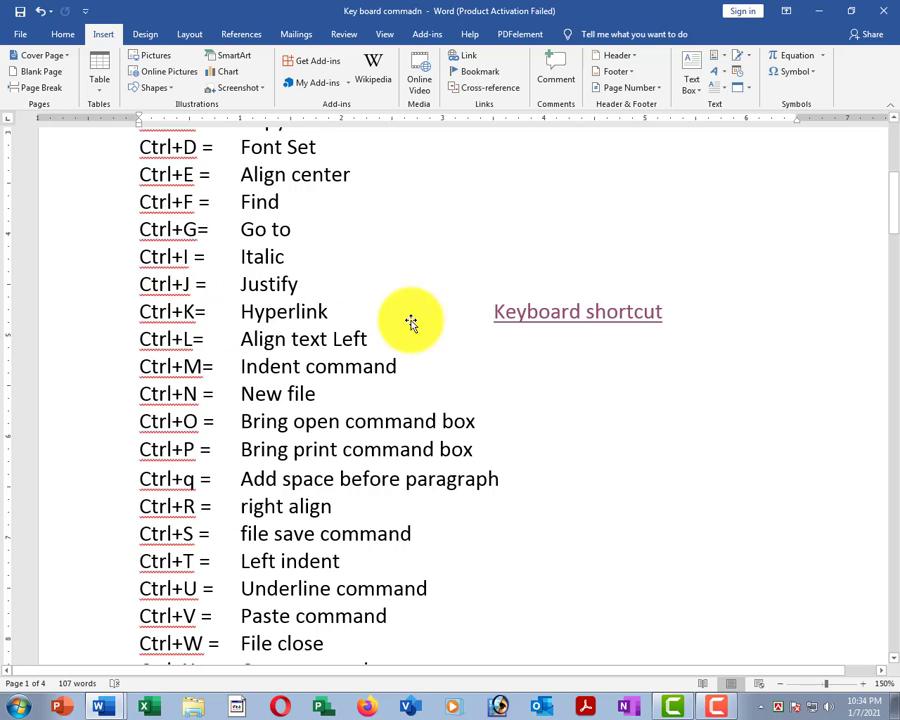
Step: Point out the "Keyboard shortcut" link by placing the cursor inside its text
{"action": "left_click", "coordinate": [540, 315]}
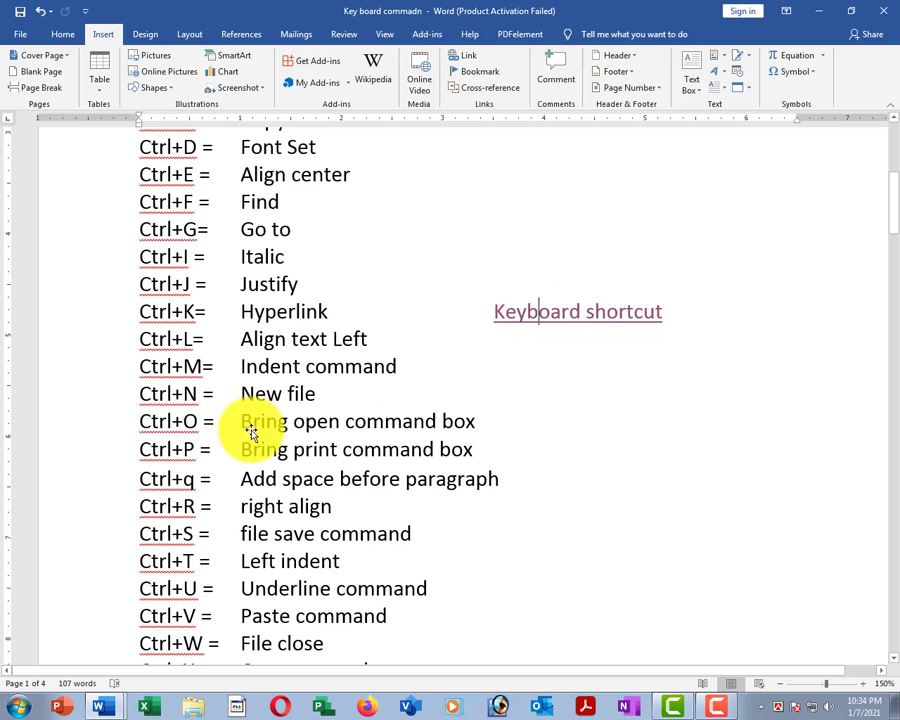
{"action": "left_click", "coordinate": [416, 281]}
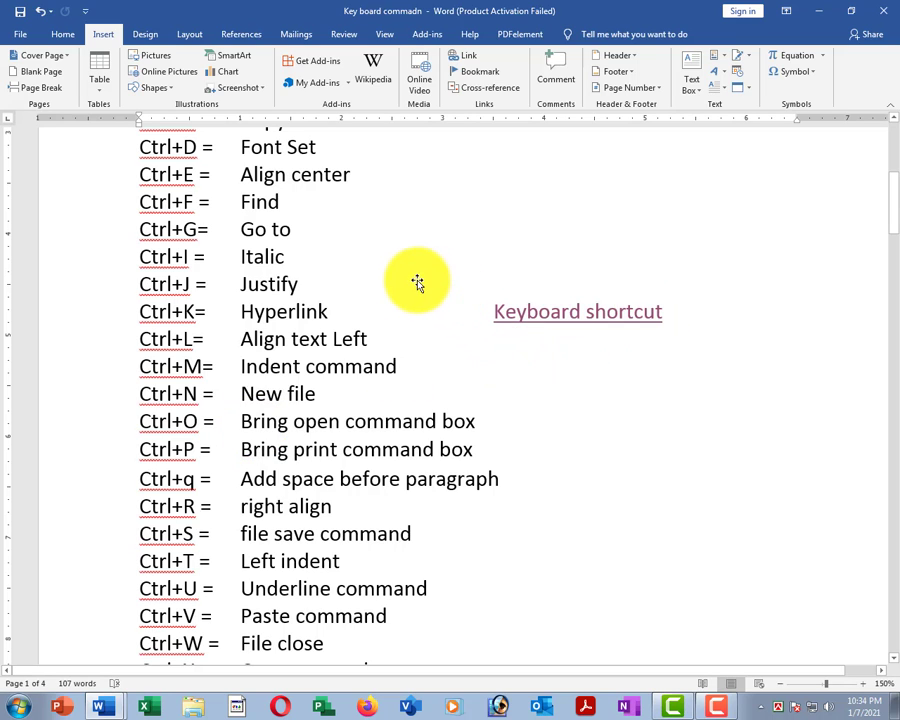
{"action": "left_click", "coordinate": [537, 314]}
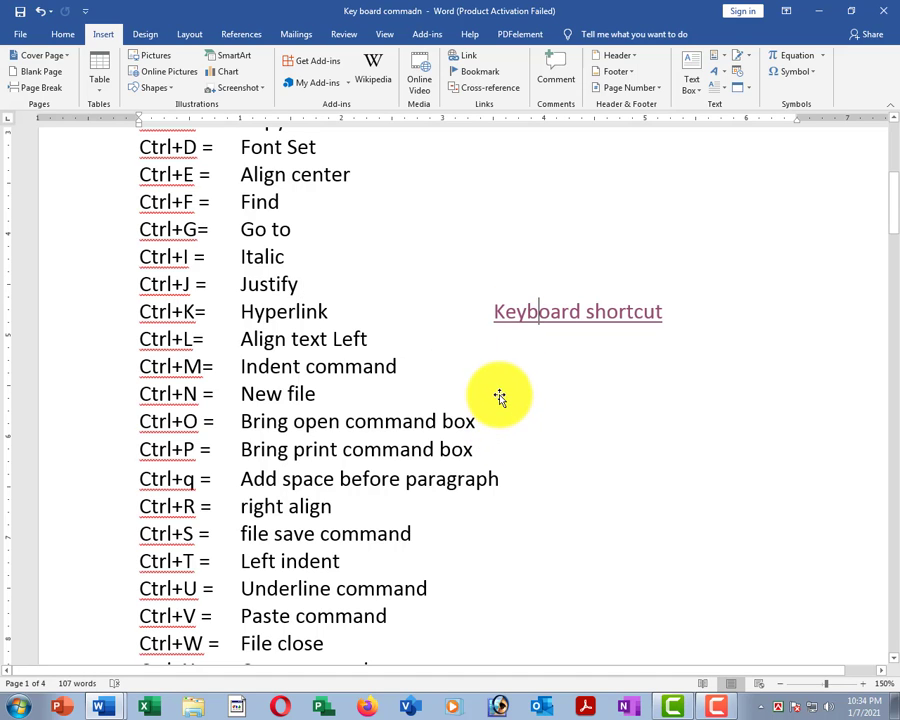
{"action": "scroll", "coordinate": [500, 362], "scroll_direction": "down", "scroll_amount": 3, "text": "ctrl"}
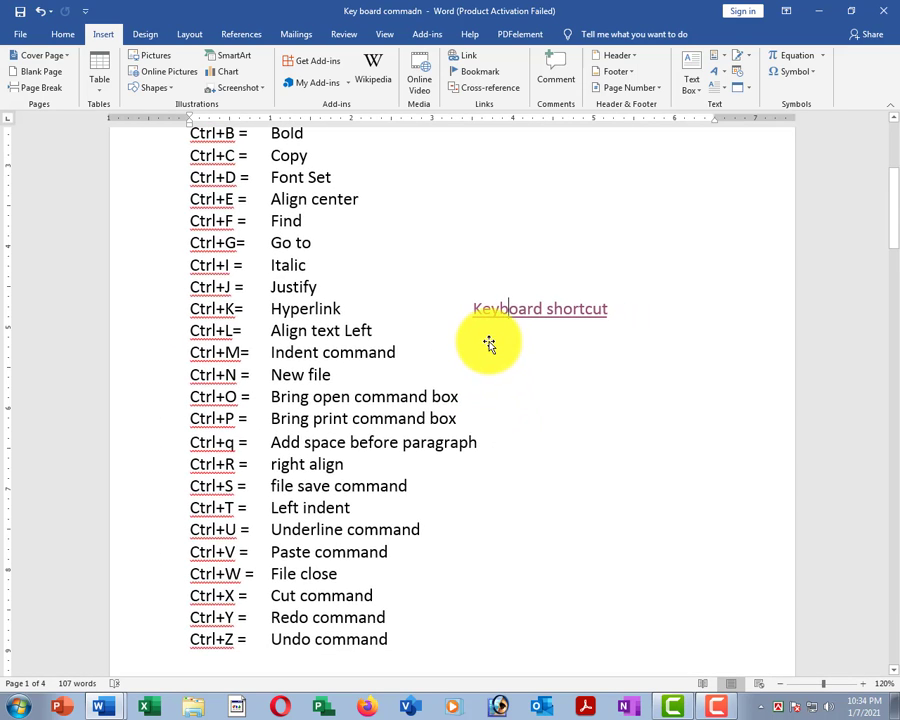
{"action": "scroll", "coordinate": [488, 345], "scroll_direction": "down", "scroll_amount": 1, "text": "ctrl"}
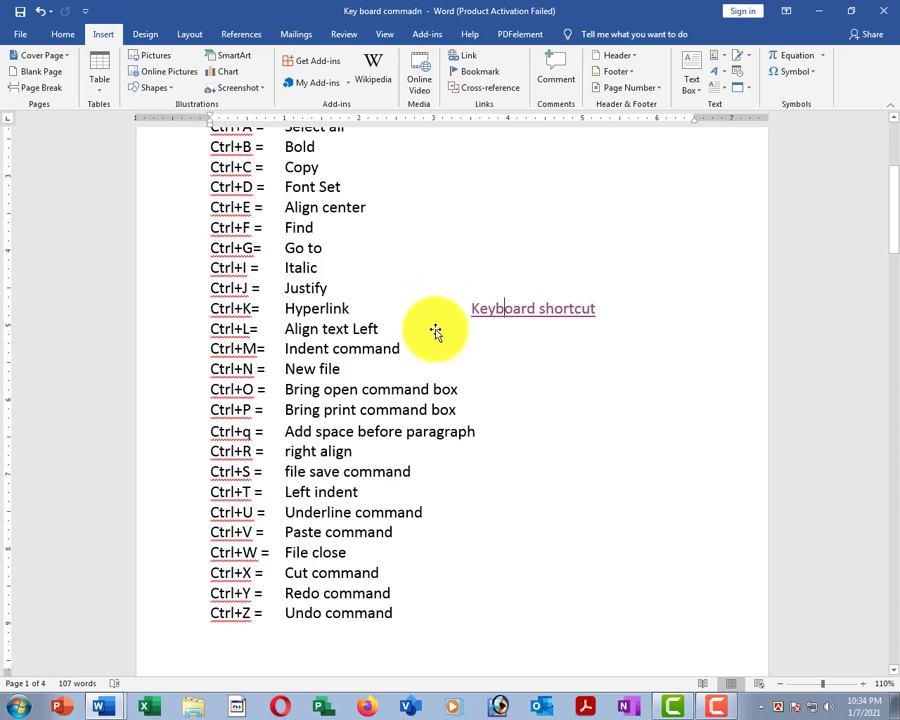
Step: Hyperlink the word "Hyperlink" in the Ctrl+K row to the existing graphic designer CV document on Personal File (G:)
{"action": "left_click_drag", "start_coordinate": [380, 329], "coordinate": [287, 329]}
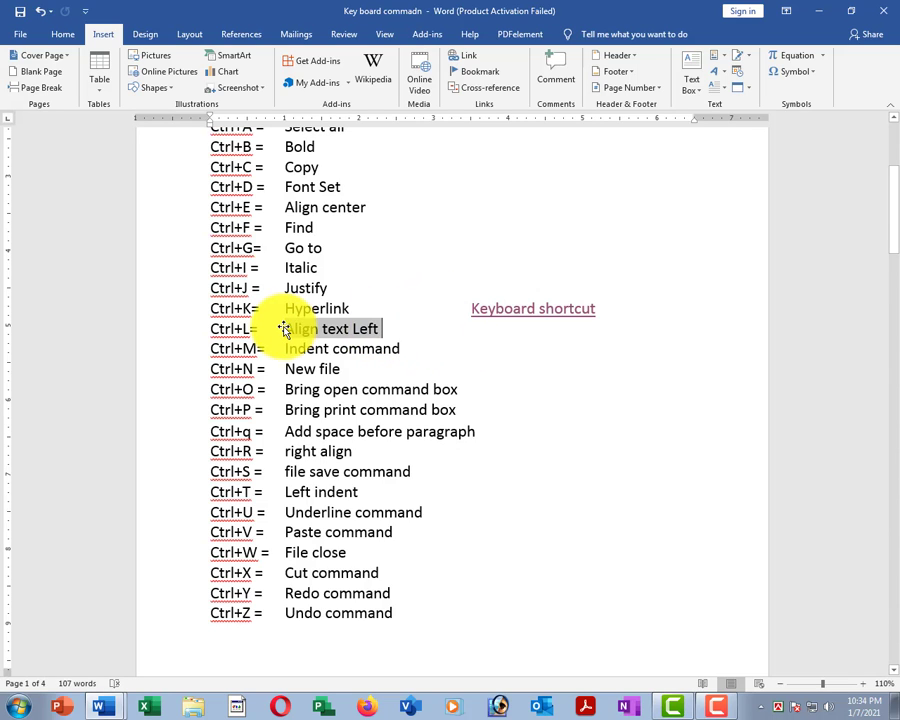
{"action": "double_click", "coordinate": [287, 307]}
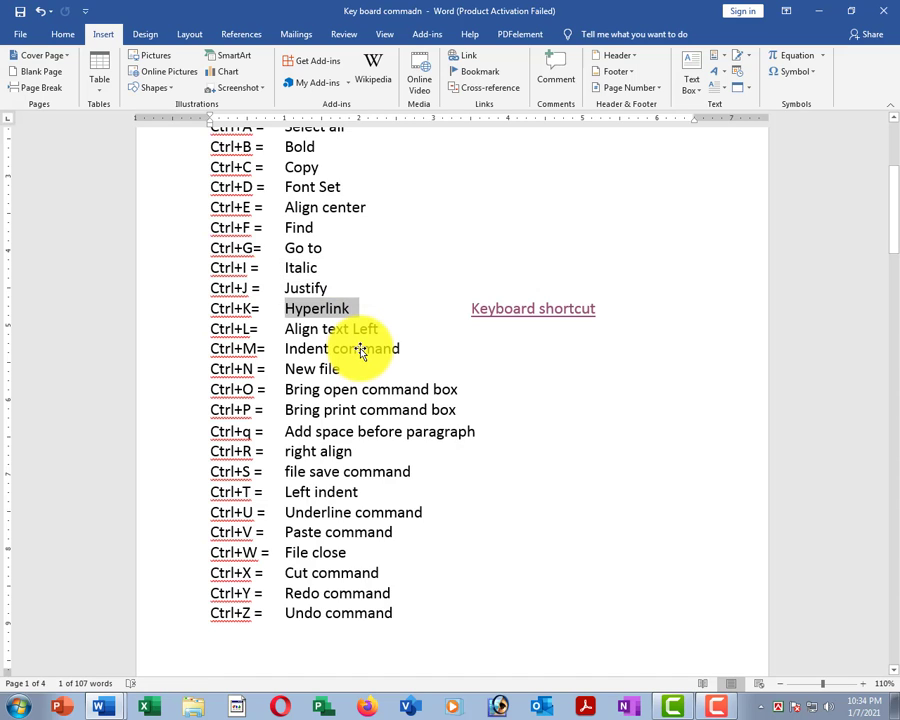
{"action": "key", "text": "ctrl+k"}
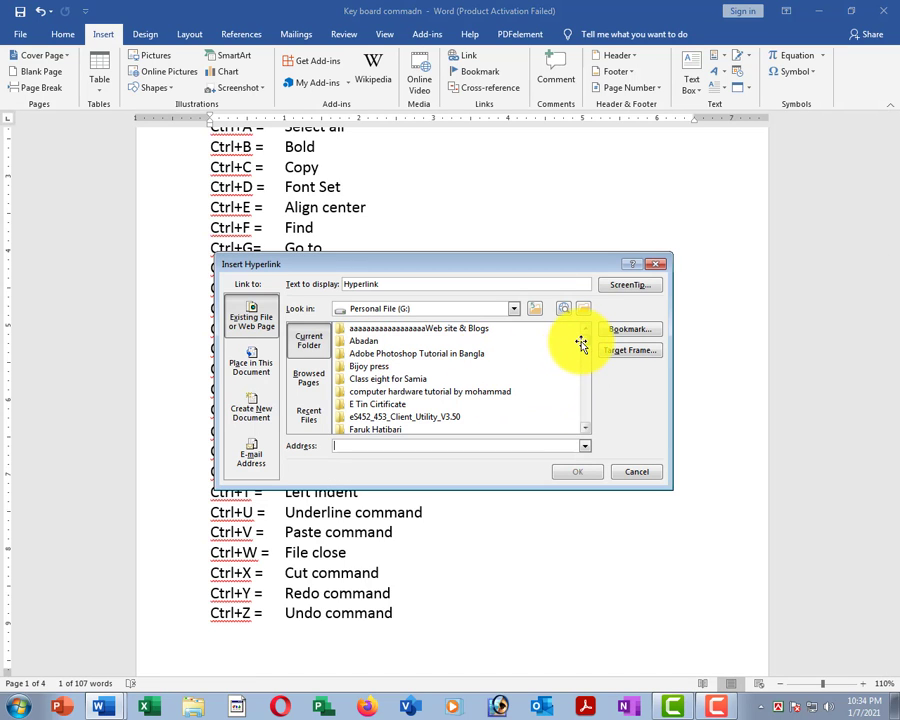
{"action": "scroll", "coordinate": [581, 344], "scroll_direction": "down", "scroll_amount": 10}
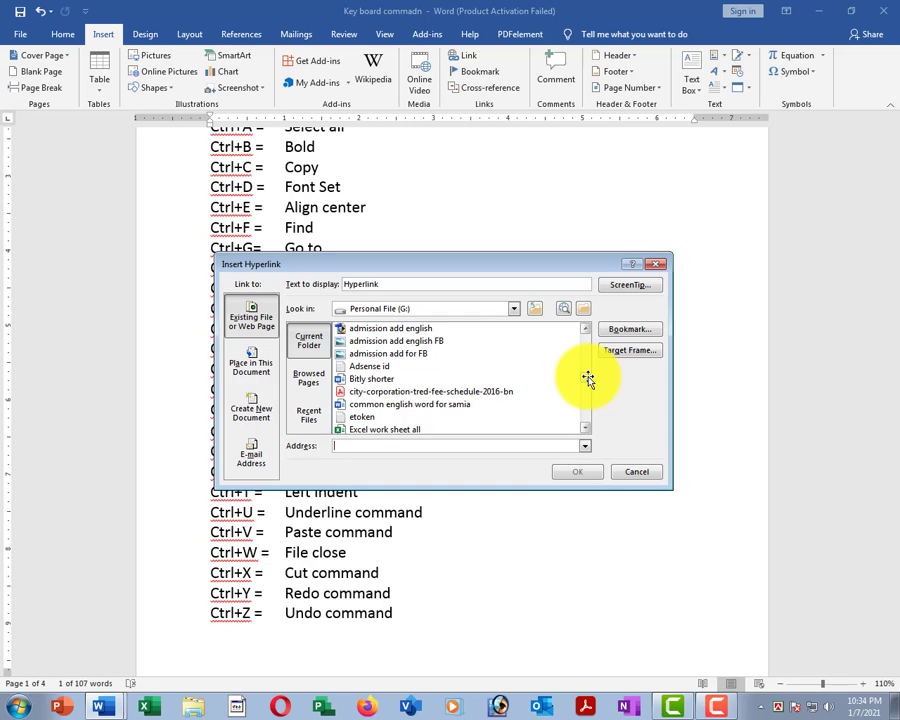
{"action": "scroll", "coordinate": [588, 378], "scroll_direction": "down", "scroll_amount": 4}
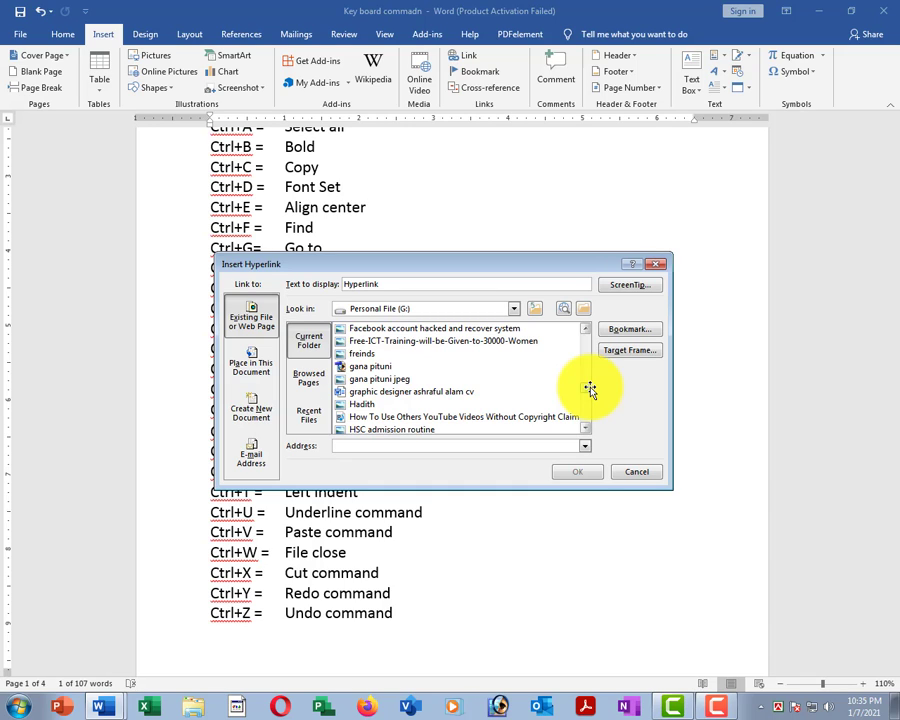
{"action": "left_click", "coordinate": [366, 392]}
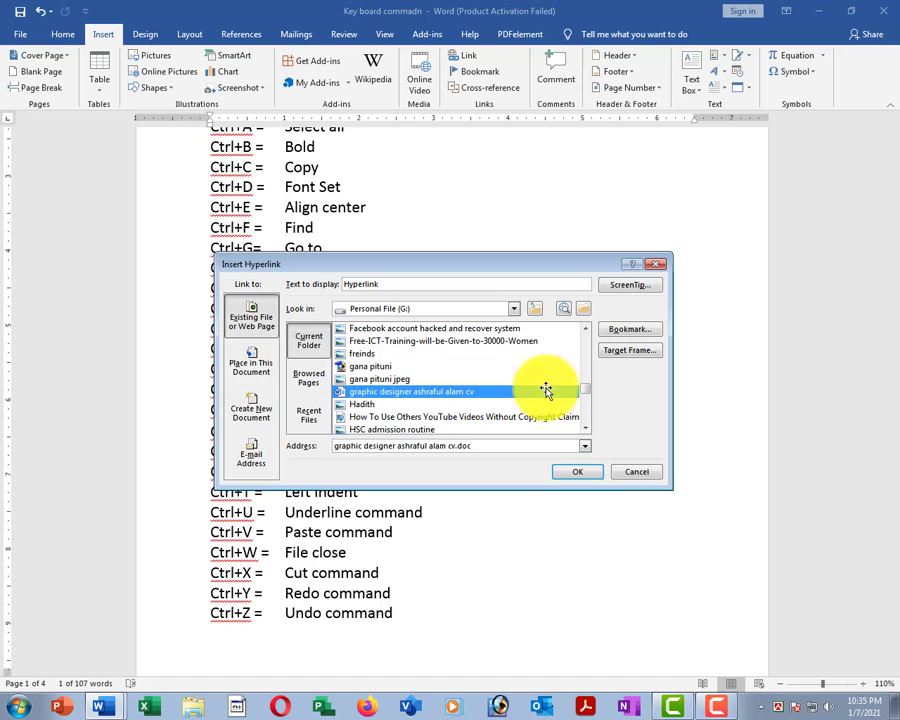
{"action": "left_click", "coordinate": [573, 472]}
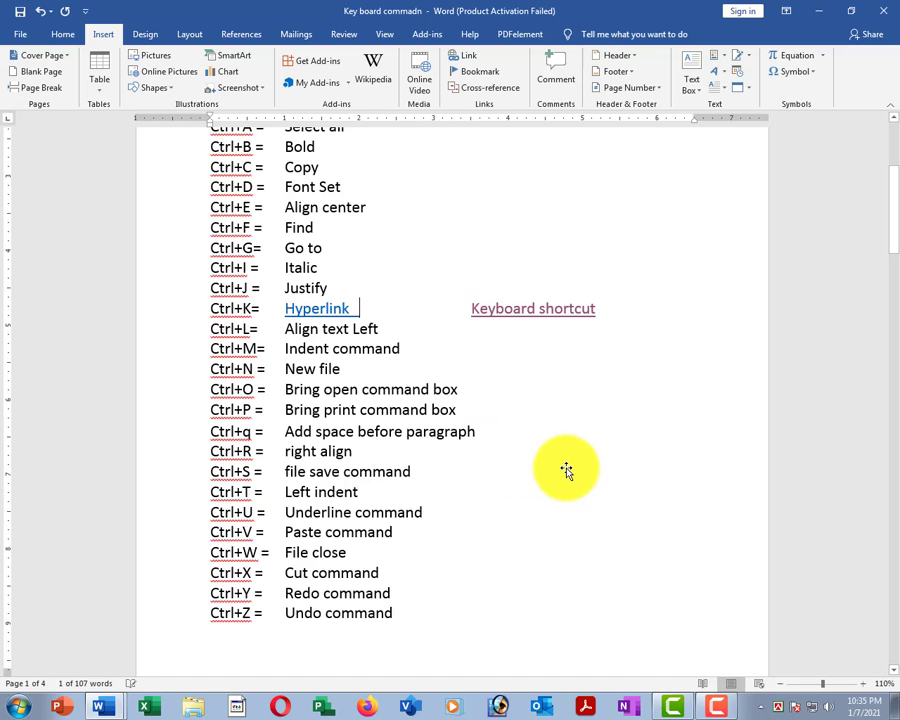
Step: Follow the new "Hyperlink" link, look through the CV document it opens, and close that document
{"action": "left_click", "coordinate": [309, 312], "text": "ctrl"}
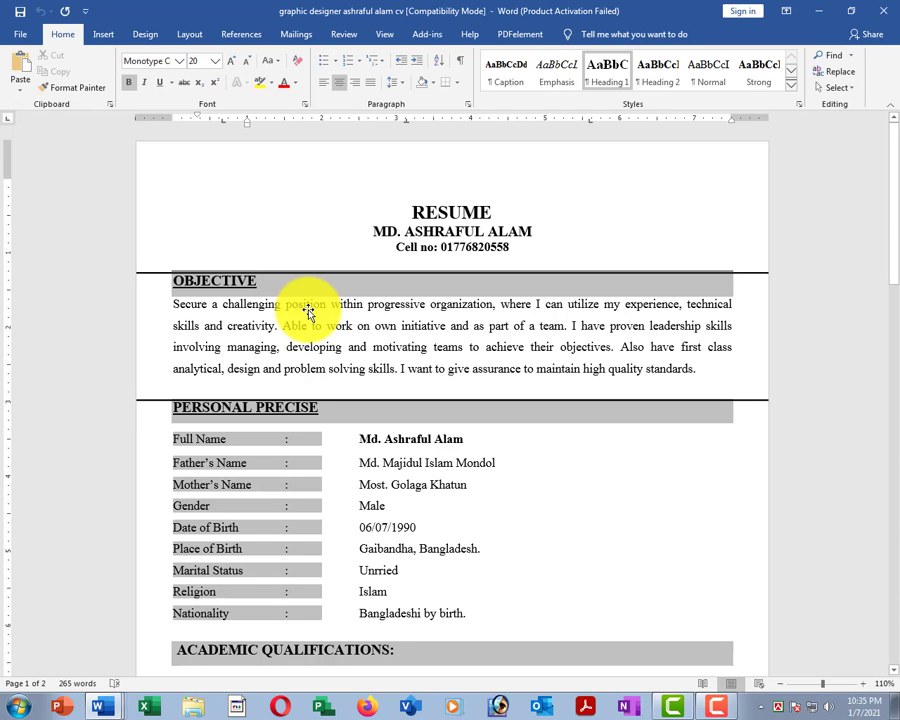
{"action": "scroll", "coordinate": [400, 291], "scroll_direction": "down", "scroll_amount": 6}
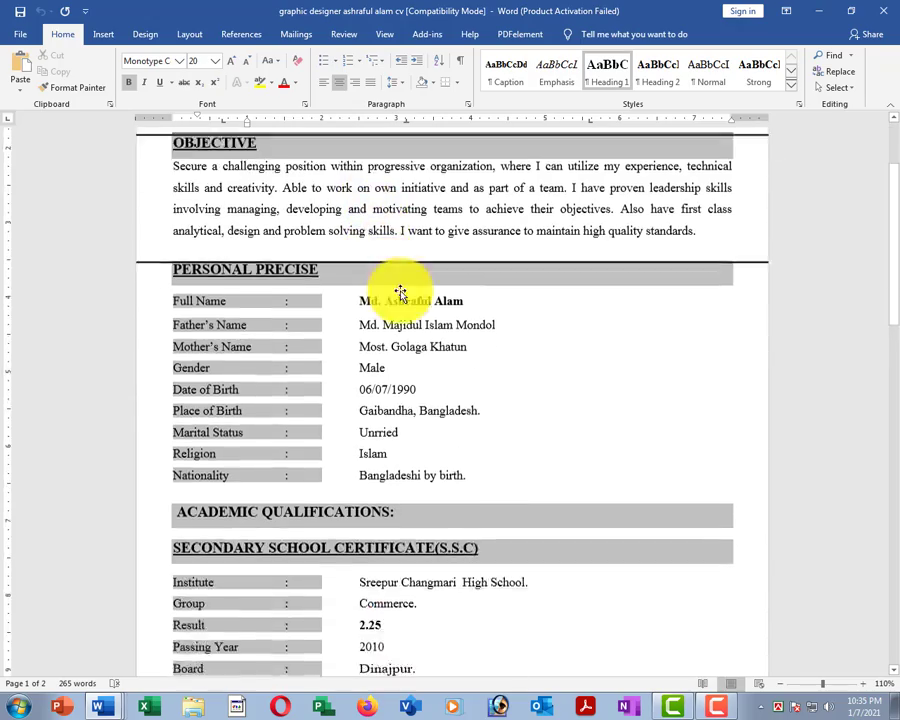
{"action": "scroll", "coordinate": [429, 293], "scroll_direction": "down", "scroll_amount": 18}
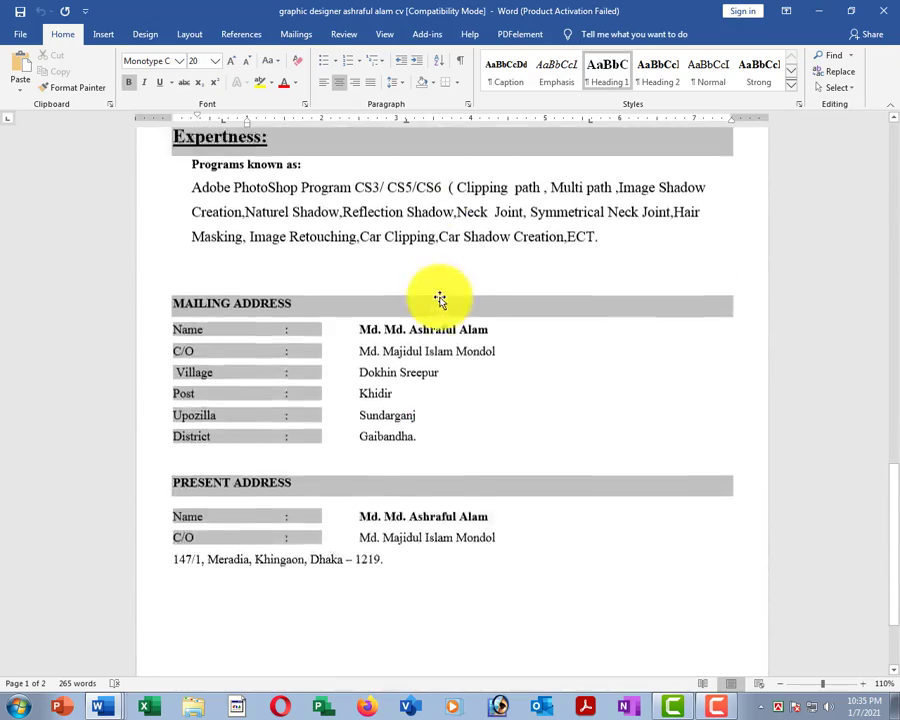
{"action": "scroll", "coordinate": [450, 308], "scroll_direction": "up", "scroll_amount": 20}
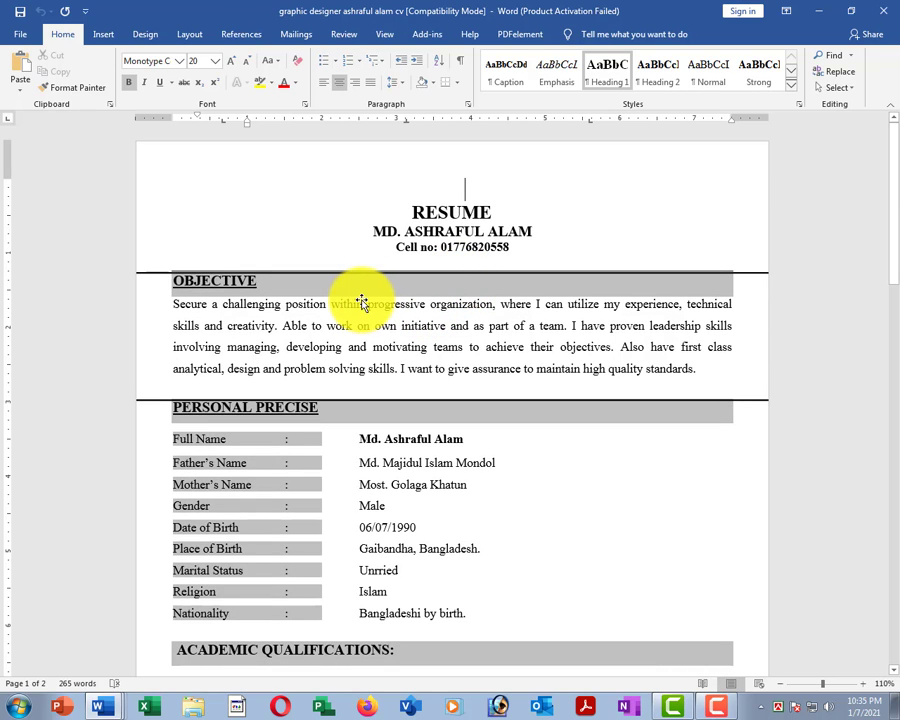
{"action": "left_click", "coordinate": [884, 10]}
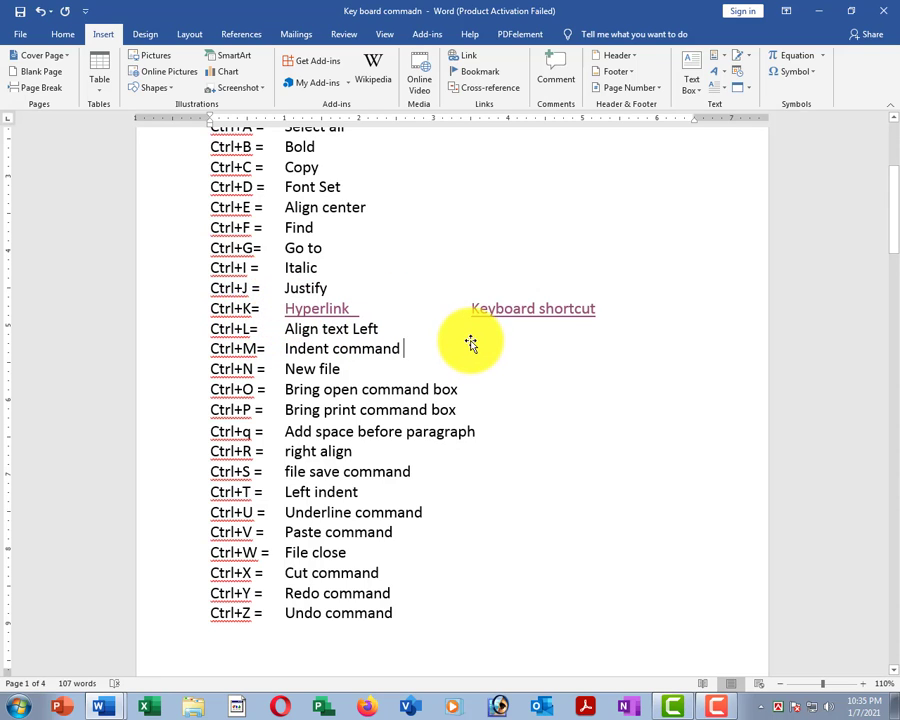
{"action": "scroll", "coordinate": [340, 378], "scroll_direction": "up", "scroll_amount": 3, "text": "ctrl"}
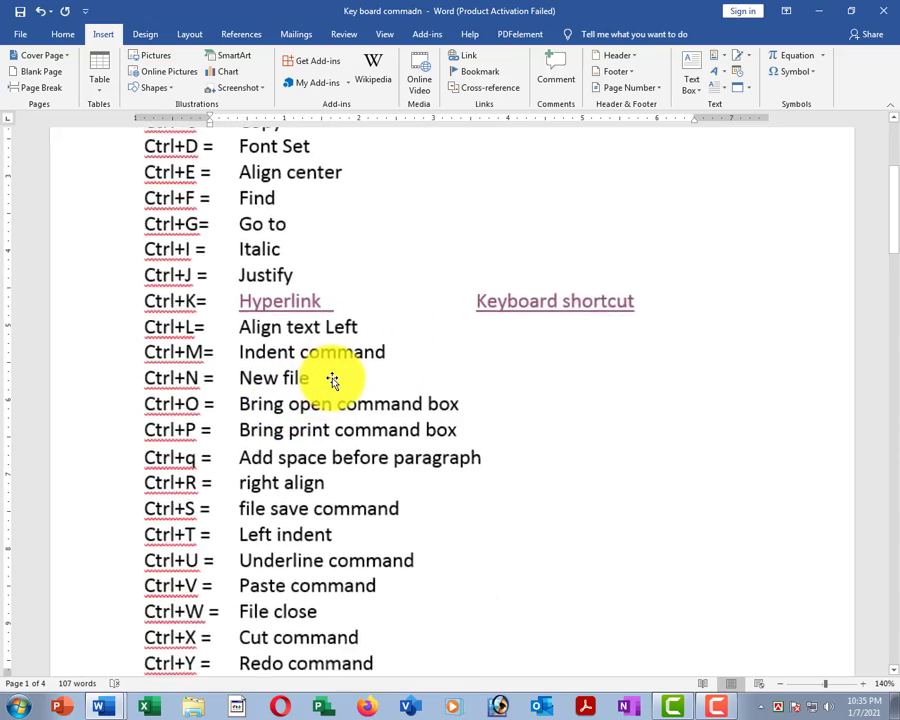
{"action": "scroll", "coordinate": [332, 380], "scroll_direction": "up", "scroll_amount": 4, "text": "ctrl"}
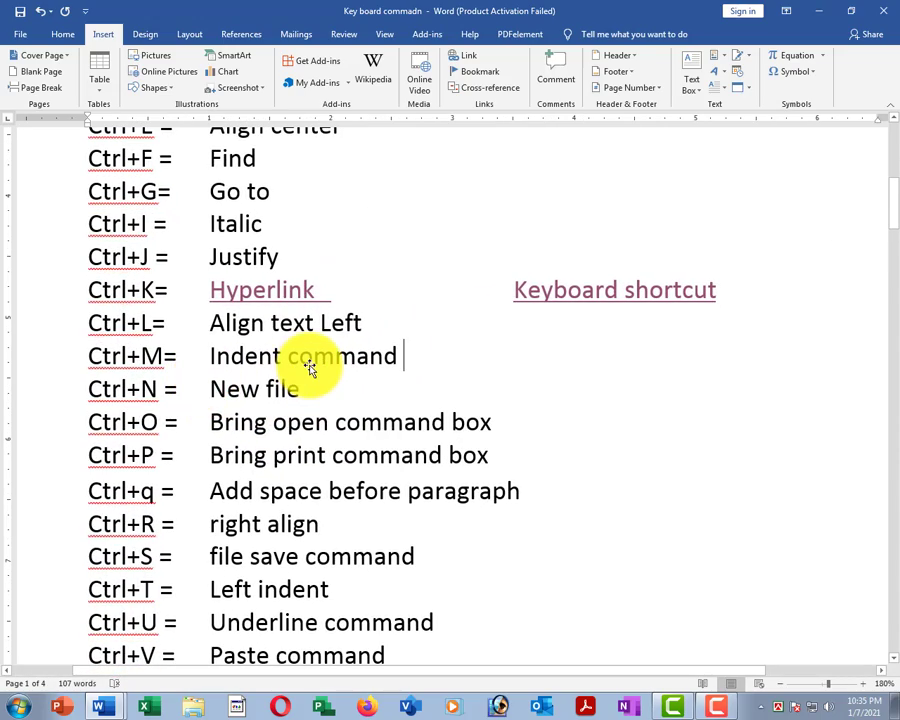
{"action": "scroll", "coordinate": [310, 368], "scroll_direction": "down", "scroll_amount": 4, "text": "ctrl"}
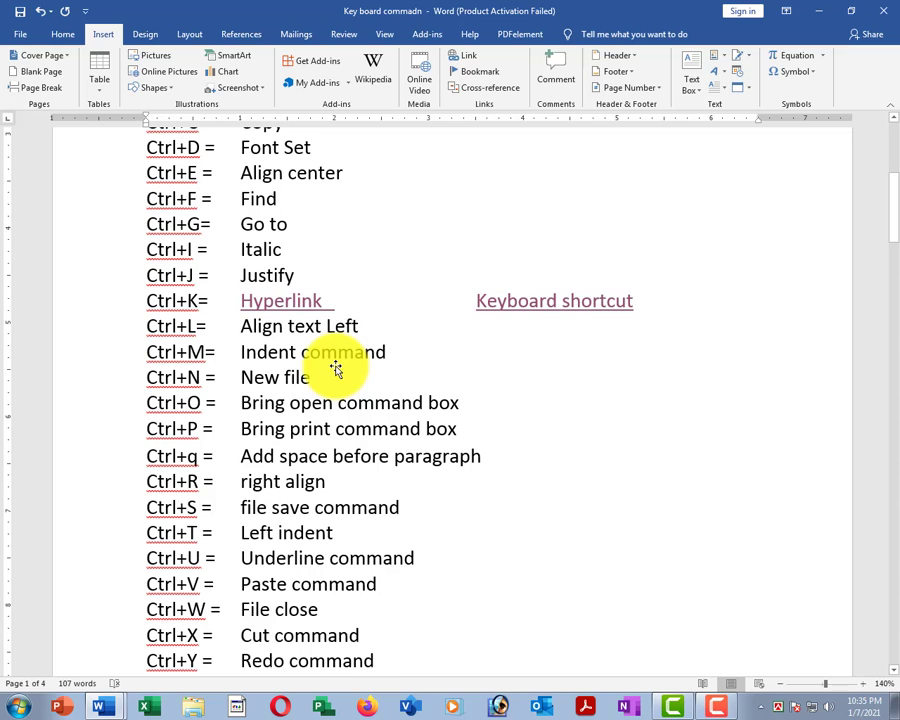
{"action": "scroll", "coordinate": [336, 366], "scroll_direction": "down", "scroll_amount": 5, "text": "ctrl"}
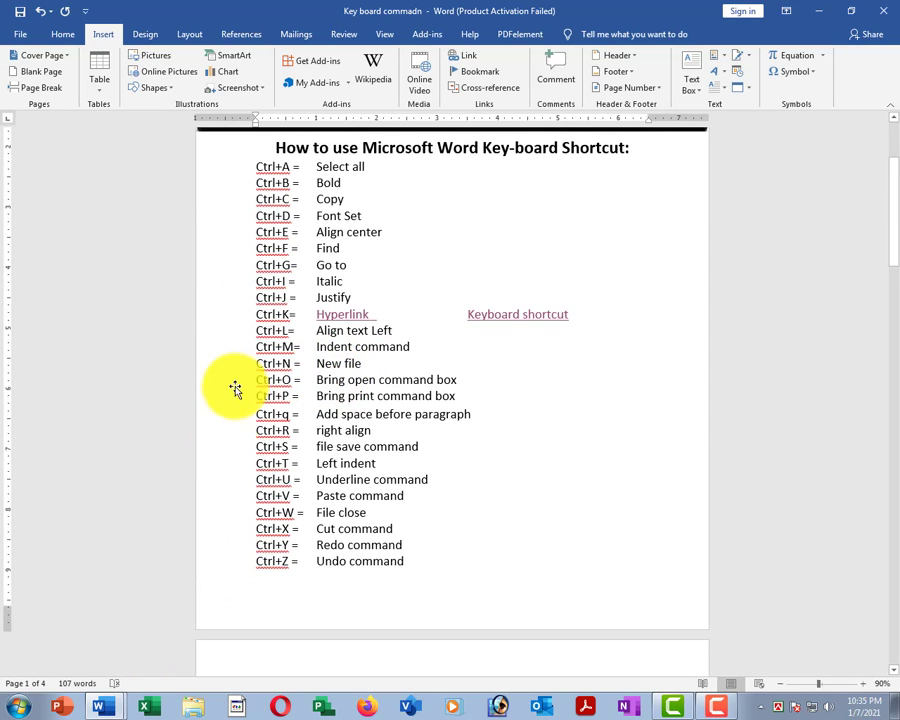
{"action": "scroll", "coordinate": [345, 490], "scroll_direction": "up", "scroll_amount": 3}
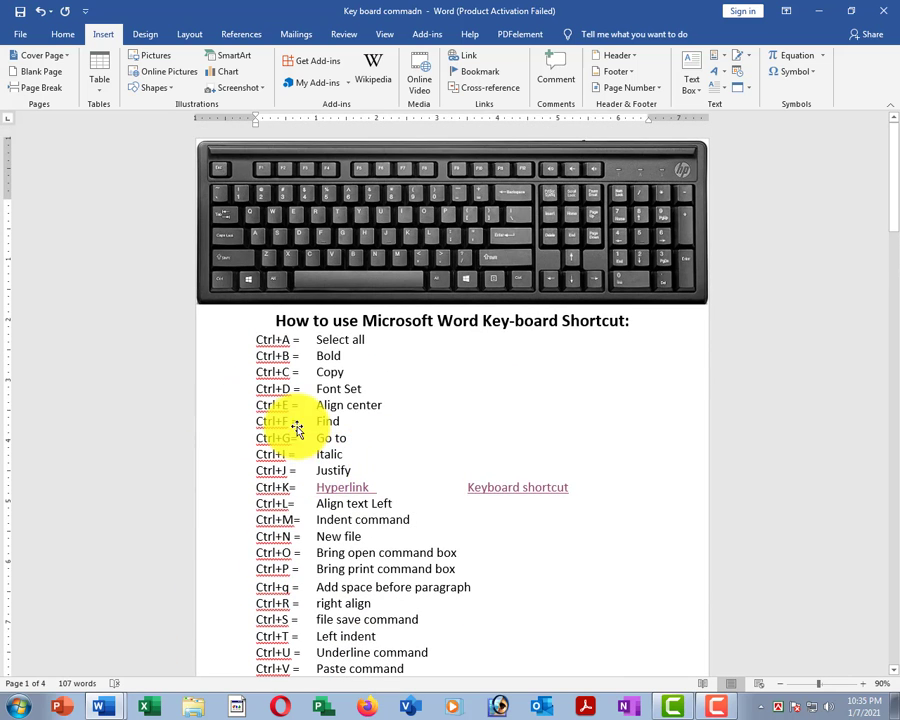
Step: Switch to Document2 and place the cursor in the first line of the sample paragraph
{"action": "mouse_move", "coordinate": [104, 705]}
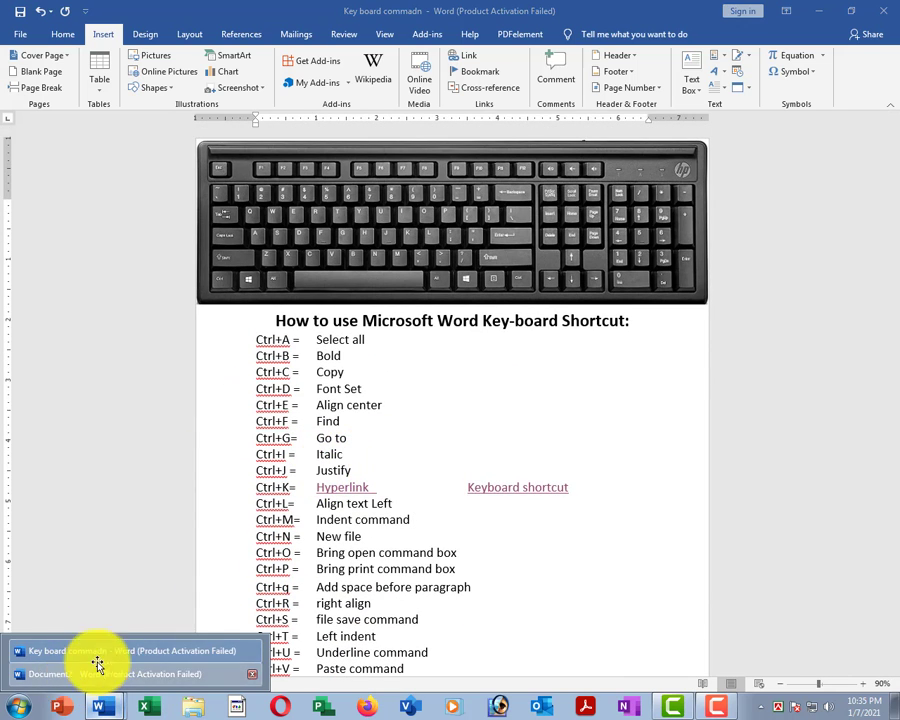
{"action": "left_click", "coordinate": [96, 672]}
{"action": "scroll", "coordinate": [504, 484], "scroll_direction": "up", "scroll_amount": 5}
{"action": "scroll", "coordinate": [494, 468], "scroll_direction": "down", "scroll_amount": 12}
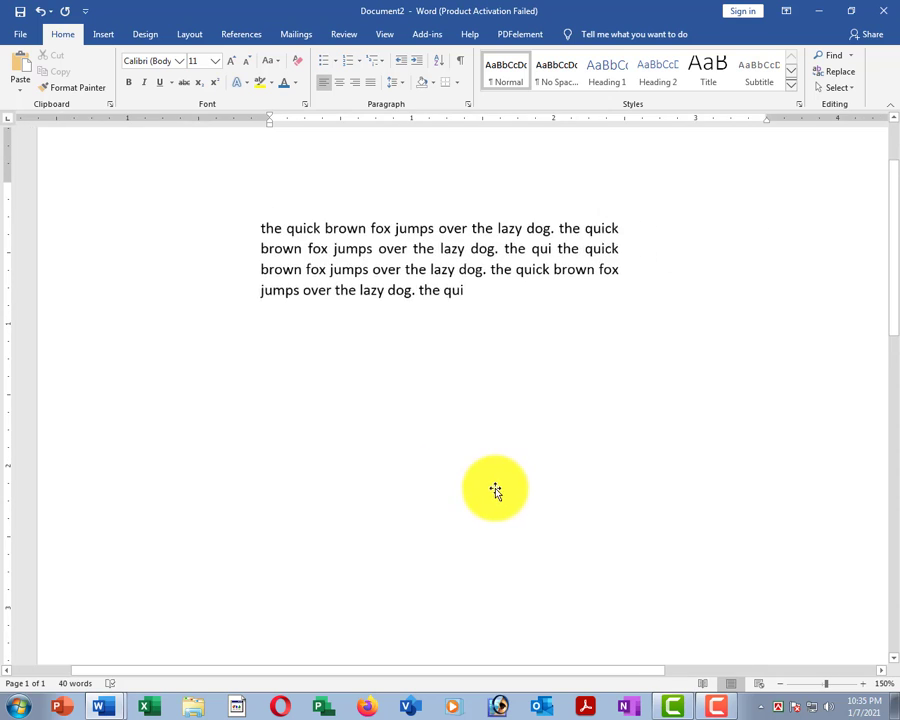
{"action": "left_click", "coordinate": [365, 202]}
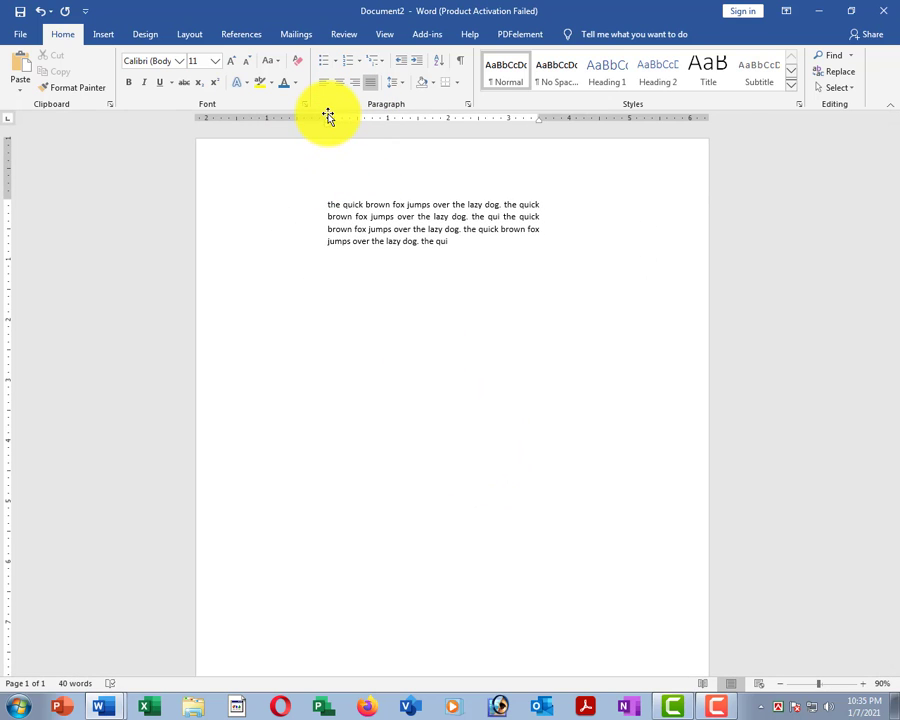
Step: Widen the text area by moving the left margin outward about 1 inch and the right margin to about 6.2 inches on the ruler
{"action": "left_click_drag", "start_coordinate": [328, 118], "coordinate": [267, 117]}
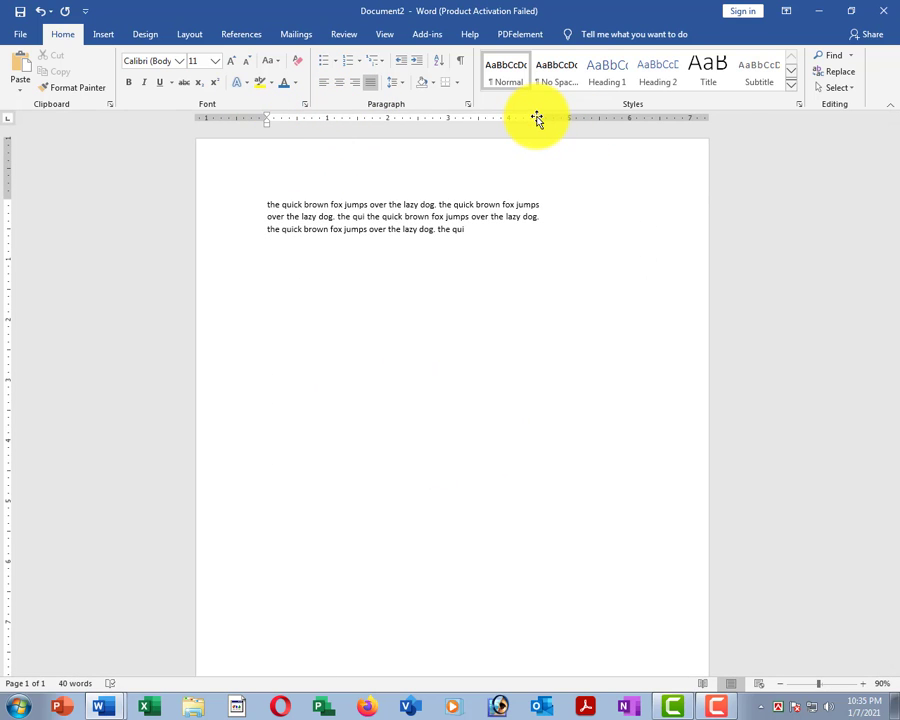
{"action": "left_click_drag", "start_coordinate": [537, 118], "coordinate": [640, 120]}
Step: Split the paragraph into separate lines at each "lazy dog." and add a final line reading "the quick brown"
{"action": "scroll", "coordinate": [428, 220], "scroll_direction": "up", "scroll_amount": 3}
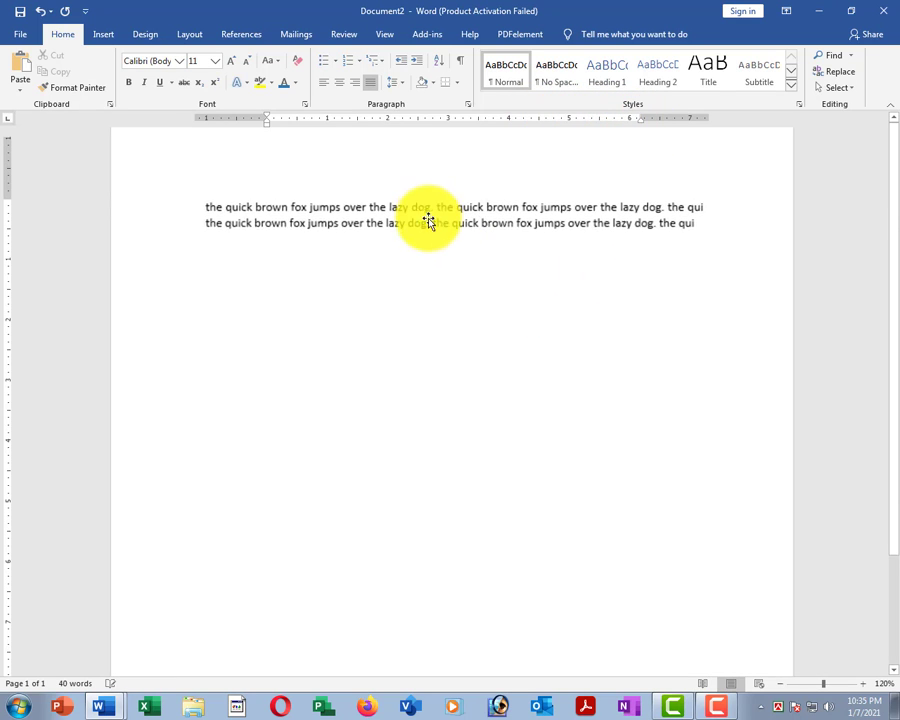
{"action": "left_click", "coordinate": [437, 208]}
{"action": "key", "text": "Return"}
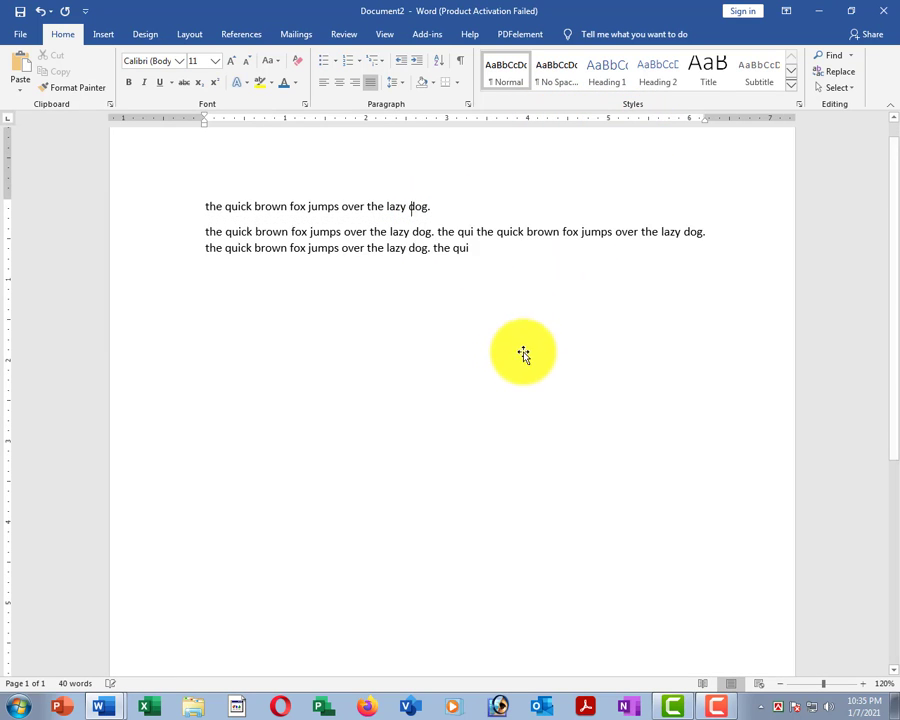
{"action": "left_click", "coordinate": [436, 236]}
{"action": "key", "text": "Return"}
{"action": "left_click", "coordinate": [477, 258]}
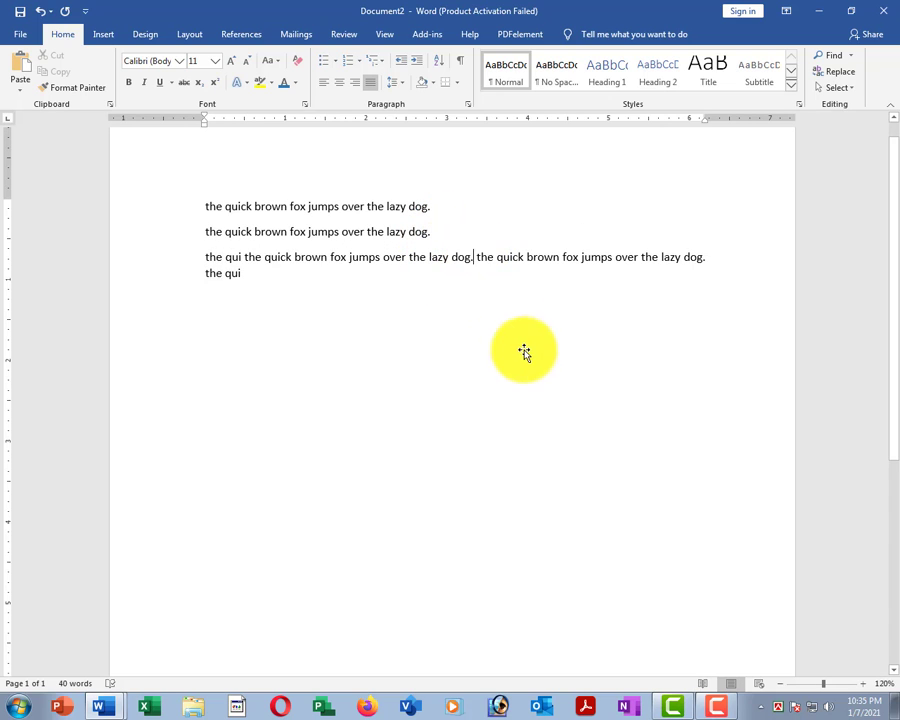
{"action": "key", "text": "Return"}
{"action": "scroll", "coordinate": [465, 338], "scroll_direction": "down", "scroll_amount": 3, "text": "ctrl"}
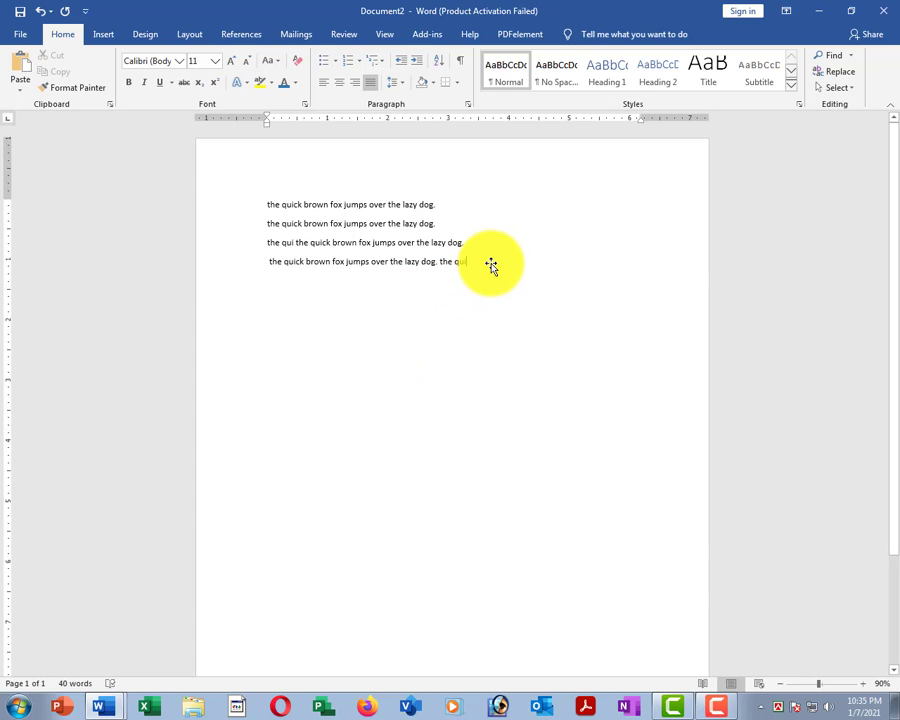
{"action": "key", "text": "Return"}
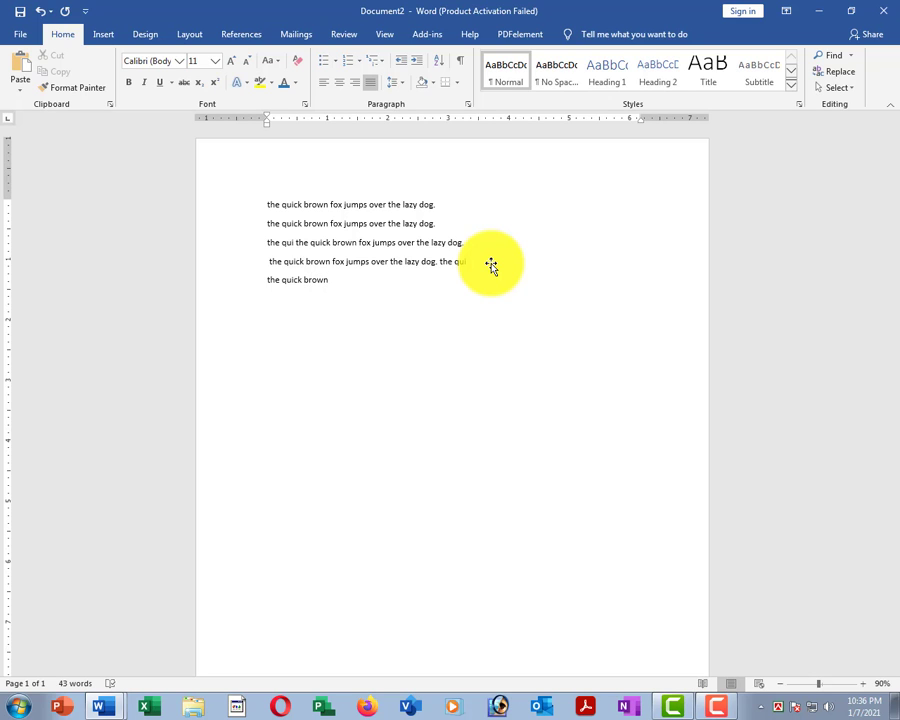
Step: Centre-align all five lines of the text
{"action": "scroll", "coordinate": [440, 280], "scroll_direction": "up", "scroll_amount": 3, "text": "ctrl"}
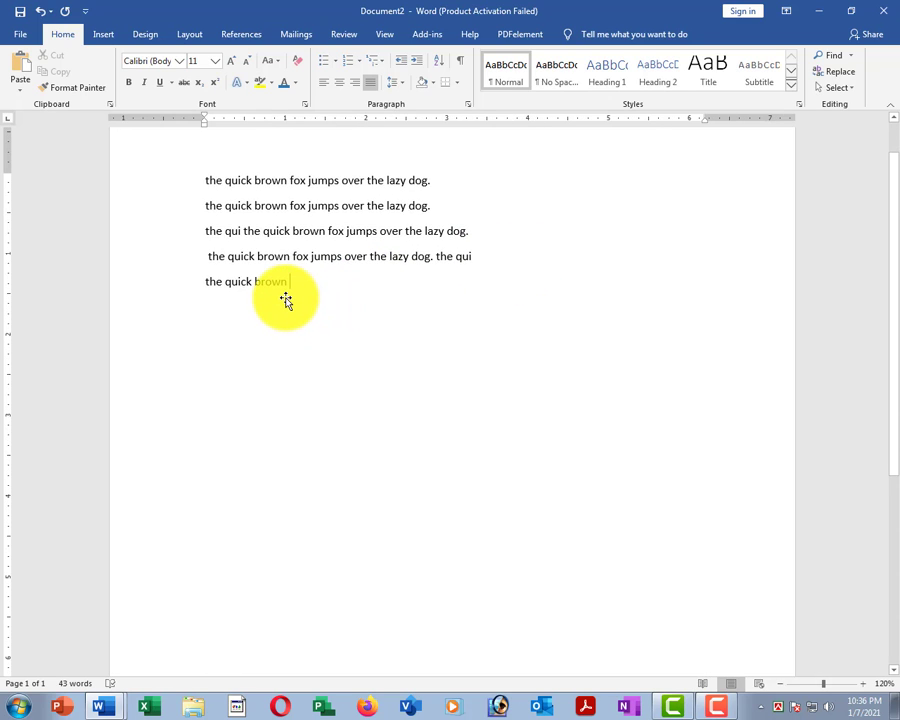
{"action": "left_click_drag", "start_coordinate": [171, 179], "coordinate": [190, 286]}
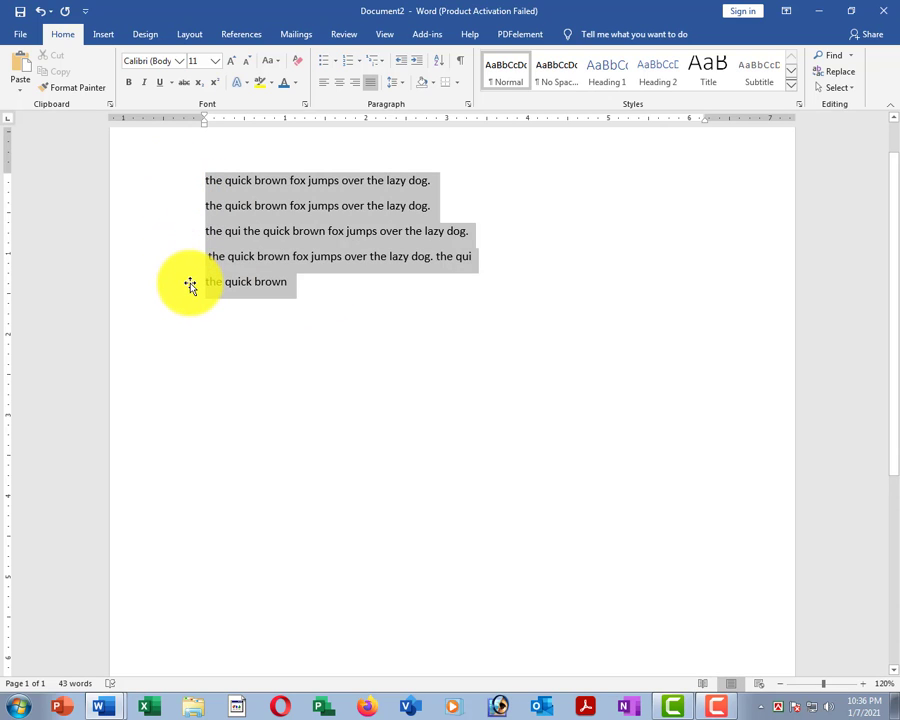
{"action": "left_click", "coordinate": [339, 84]}
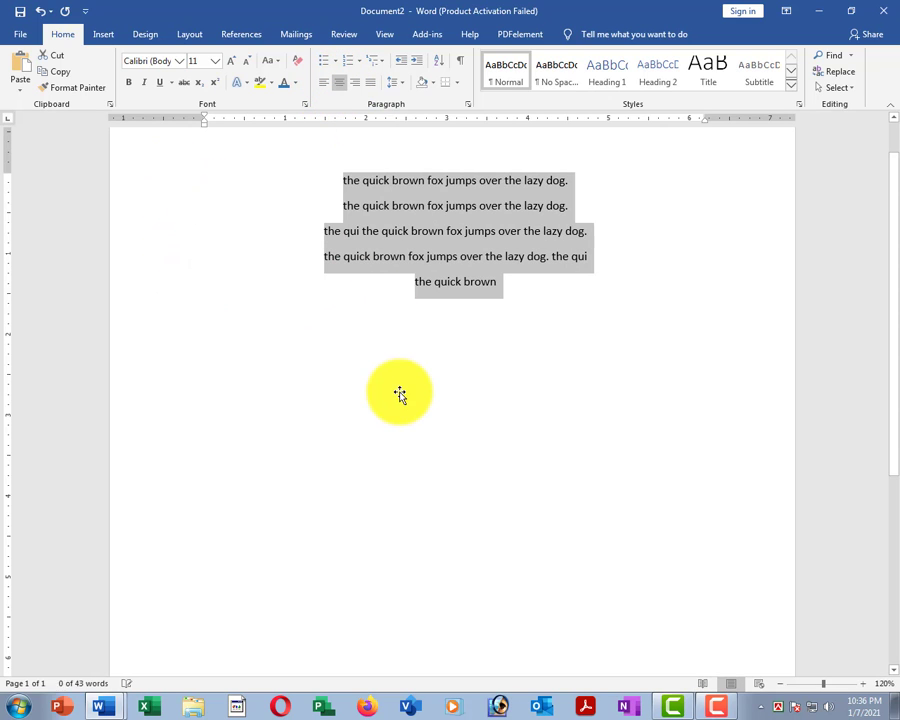
Step: Add a new line below the text reading "fox jumps over the lazy dog"
{"action": "left_click", "coordinate": [605, 330]}
{"action": "key", "text": "Return"}
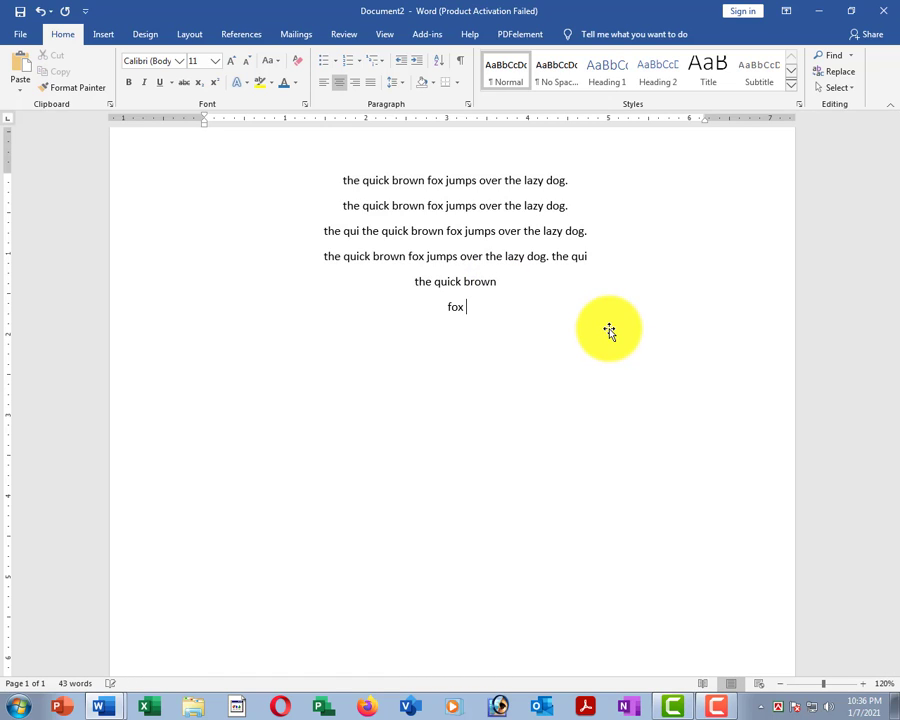
{"action": "type", "text": "fox jumps v"}
{"action": "key", "text": "BackSpace"}
{"action": "type", "text": "over the lazy dog"}
Step: Switch all six lines back and forth between left and centre alignment, ending with left alignment
{"action": "left_click_drag", "start_coordinate": [530, 308], "coordinate": [330, 182]}
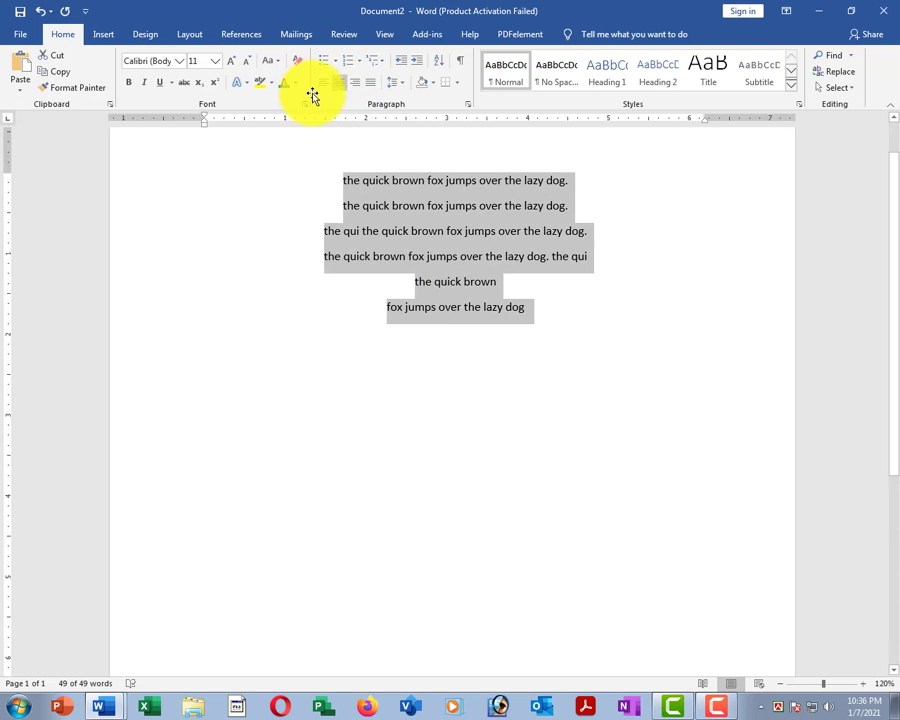
{"action": "left_click", "coordinate": [323, 84]}
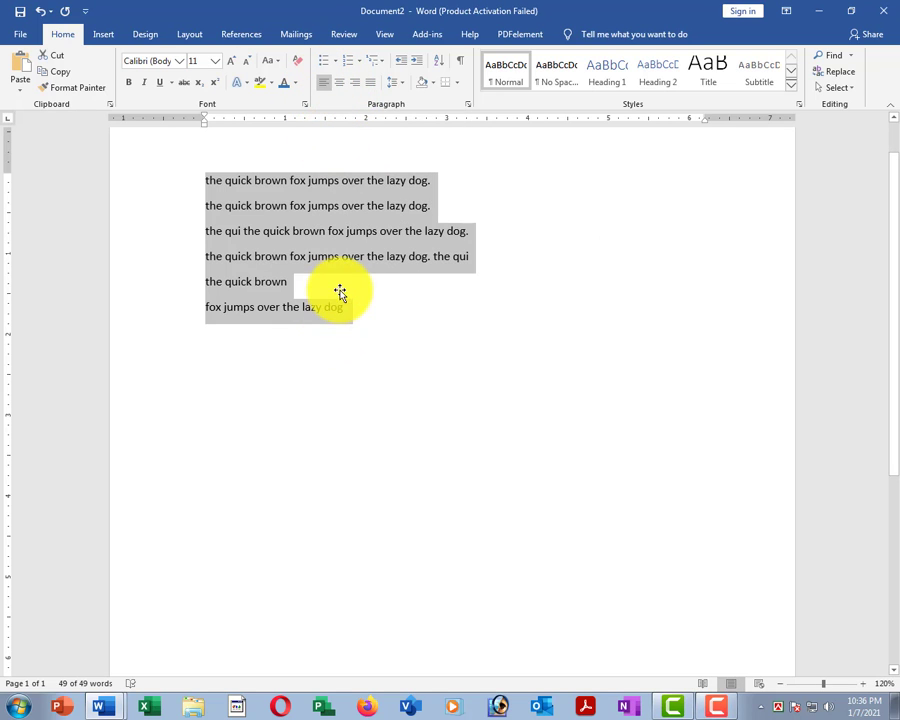
{"action": "left_click", "coordinate": [340, 83]}
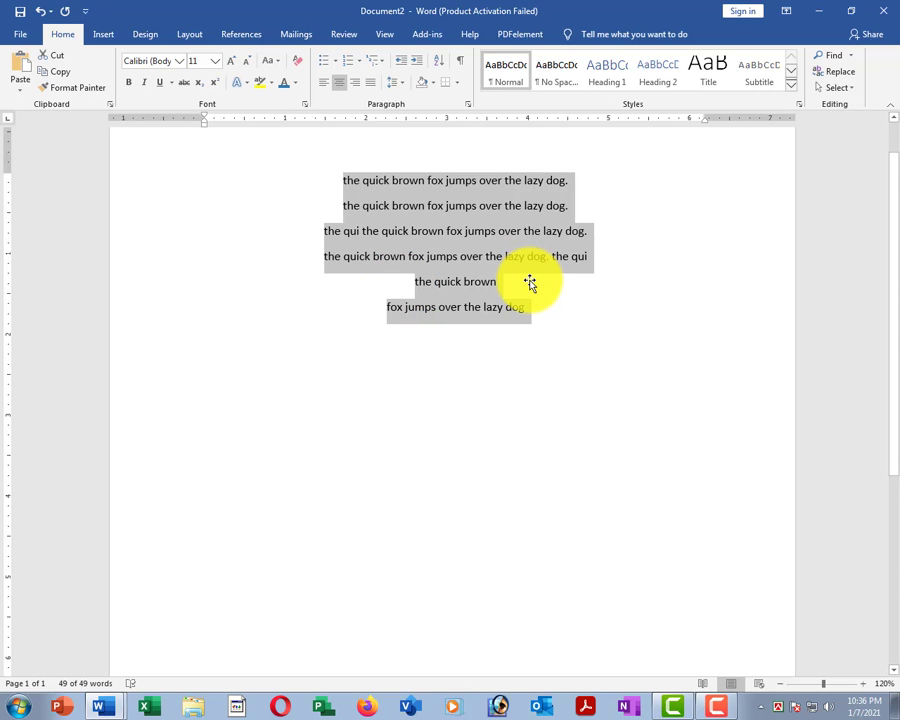
{"action": "key", "text": "ctrl+l"}
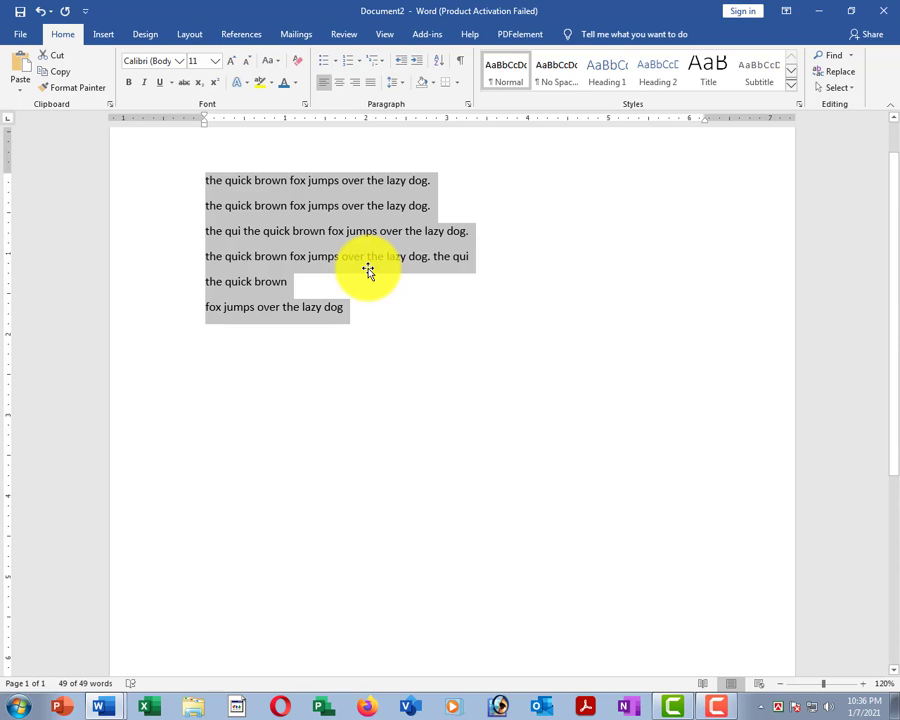
{"action": "key", "text": "ctrl+e"}
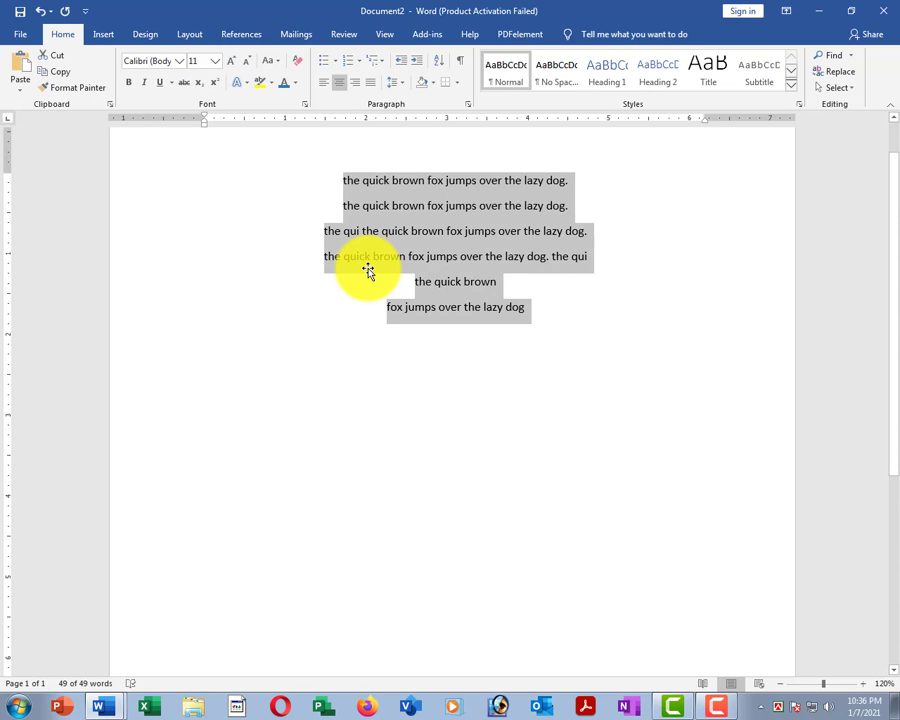
{"action": "key", "text": "ctrl+l"}
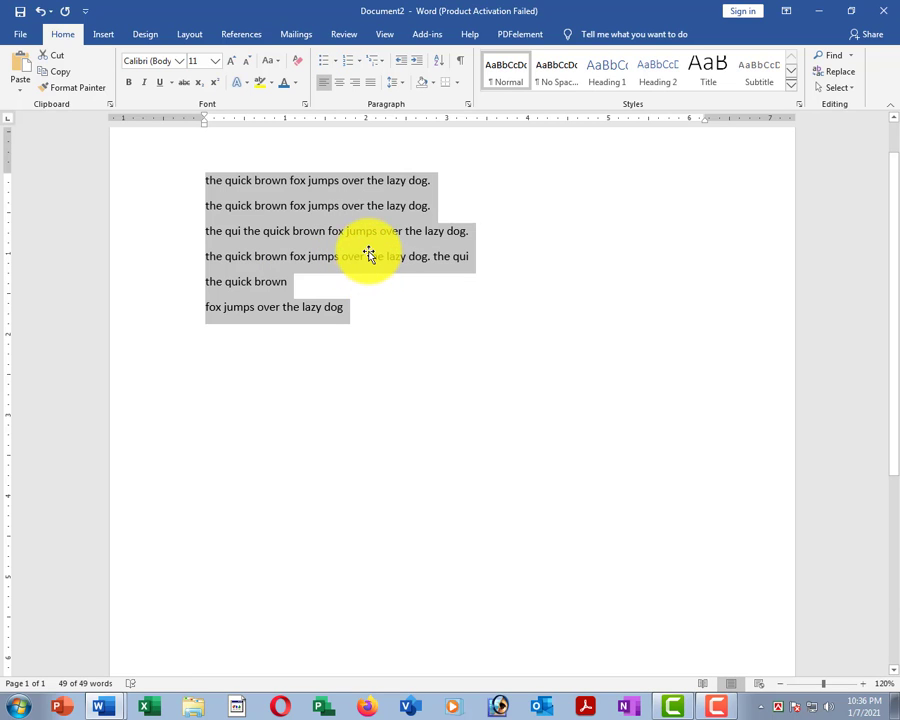
Step: Switch to the "Key board commadn" document and enlarge the shortcut list around the Ctrl+L and Ctrl+M entries
{"action": "mouse_move", "coordinate": [110, 706]}
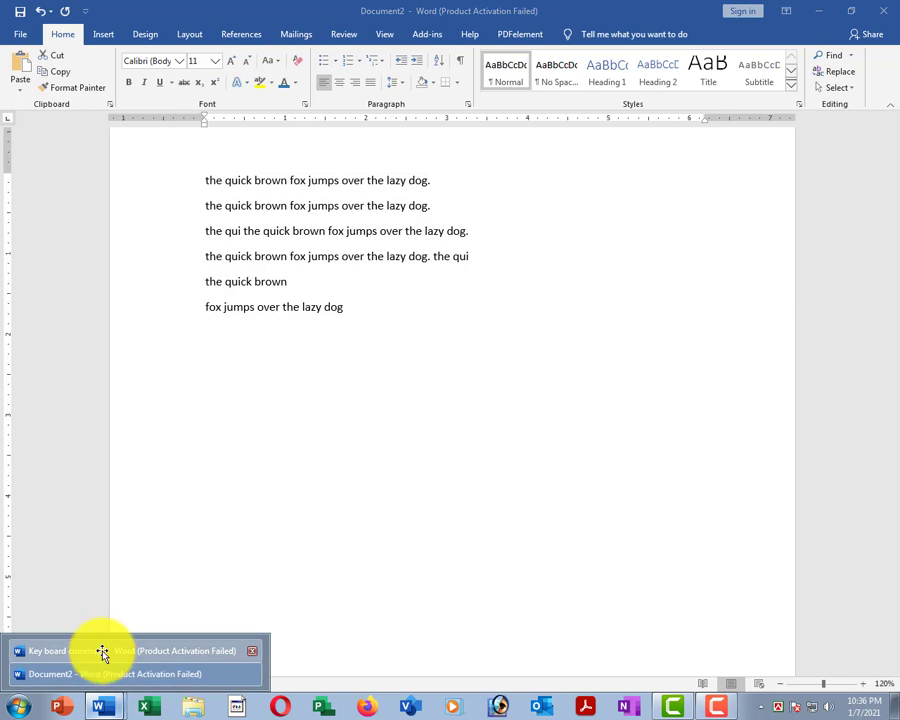
{"action": "left_click", "coordinate": [104, 650]}
{"action": "scroll", "coordinate": [380, 420], "scroll_direction": "down", "scroll_amount": 3}
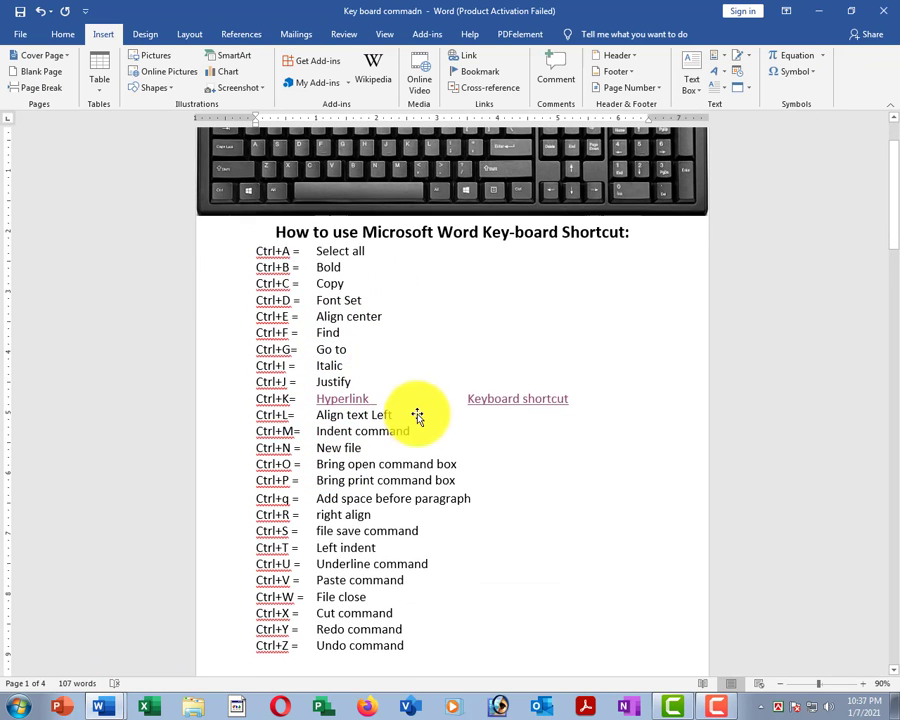
{"action": "scroll", "coordinate": [385, 418], "scroll_direction": "up", "scroll_amount": 2, "text": "ctrl"}
{"action": "scroll", "coordinate": [396, 406], "scroll_direction": "up", "scroll_amount": 1, "text": "ctrl"}
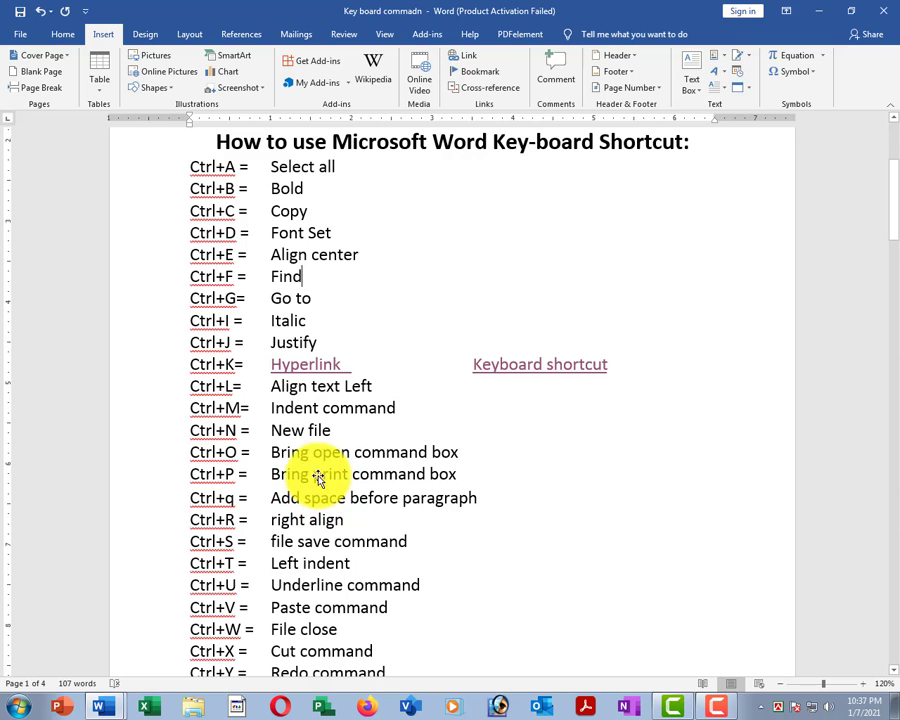
{"action": "scroll", "coordinate": [290, 448], "scroll_direction": "up", "scroll_amount": 4, "text": "ctrl"}
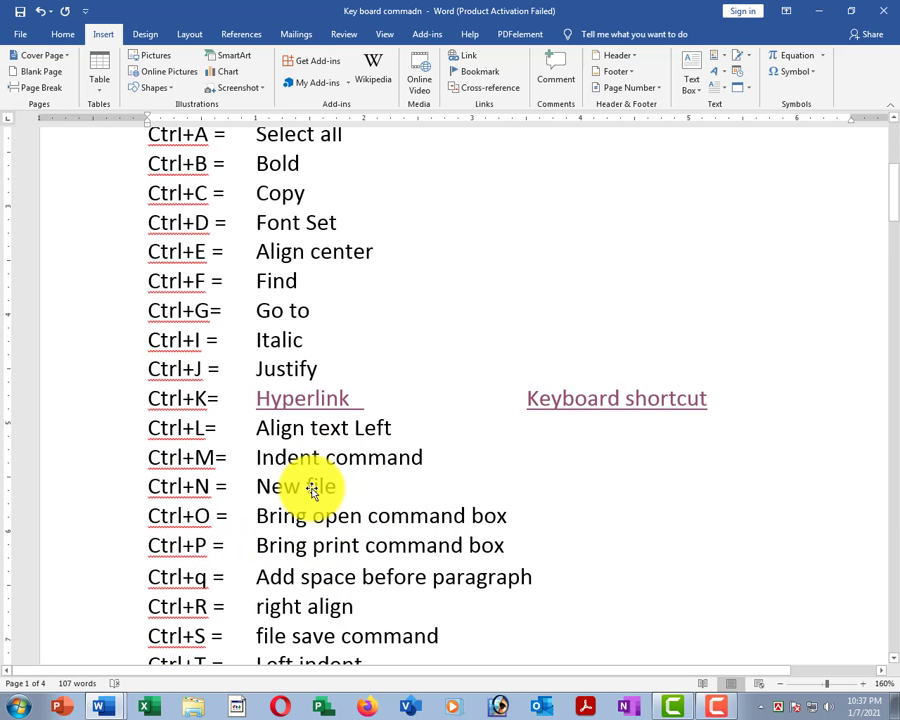
{"action": "scroll", "coordinate": [291, 474], "scroll_direction": "up", "scroll_amount": 1, "text": "ctrl"}
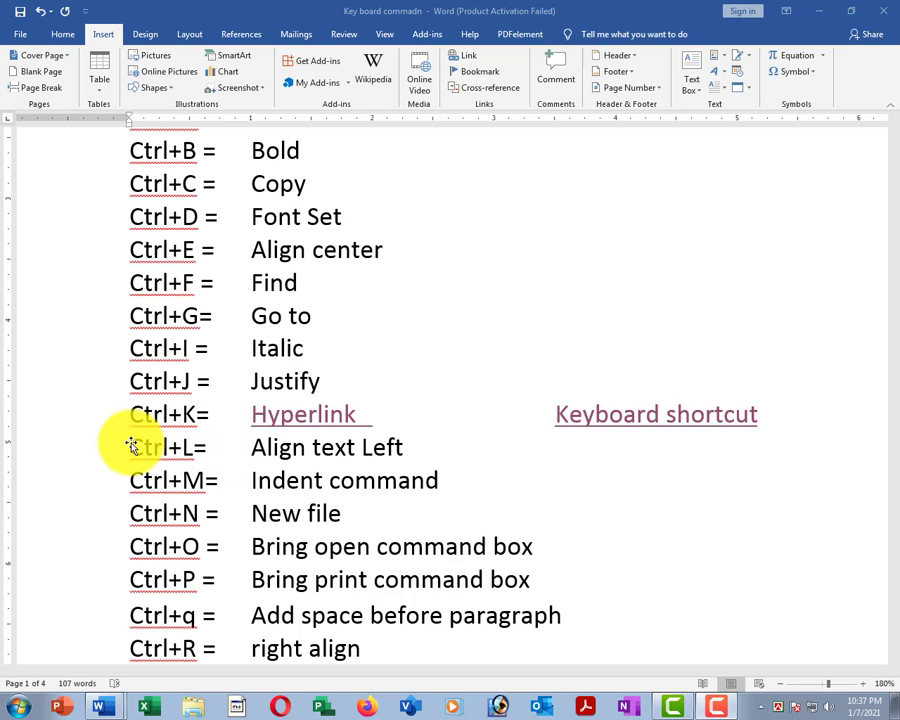
Step: Indent the first line of the Ctrl+M entry by about 0.5 inch and remove the indent again
{"action": "left_click", "coordinate": [220, 478]}
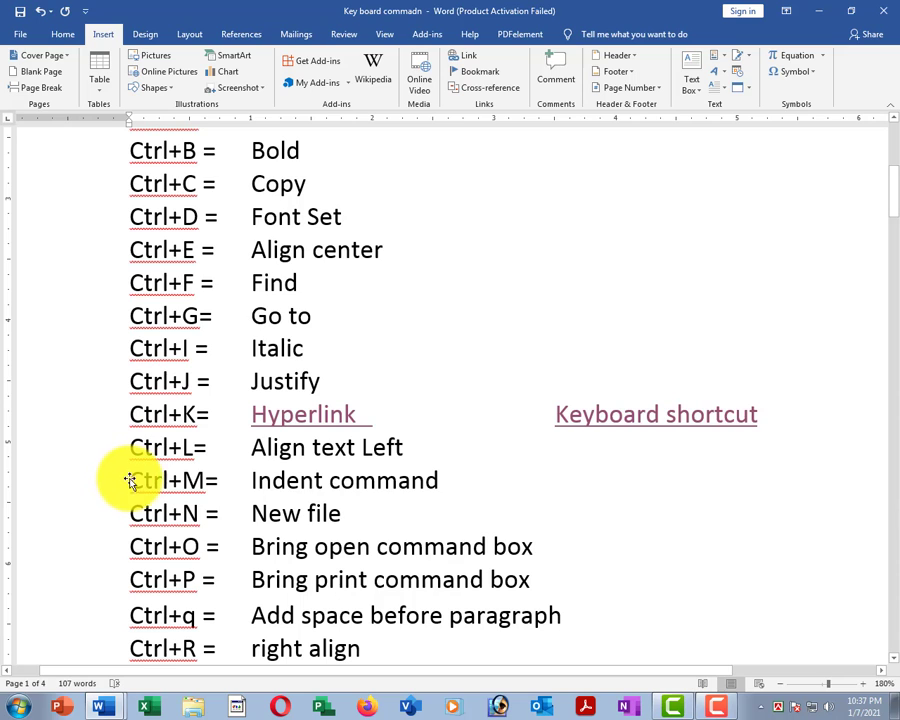
{"action": "left_click", "coordinate": [134, 484]}
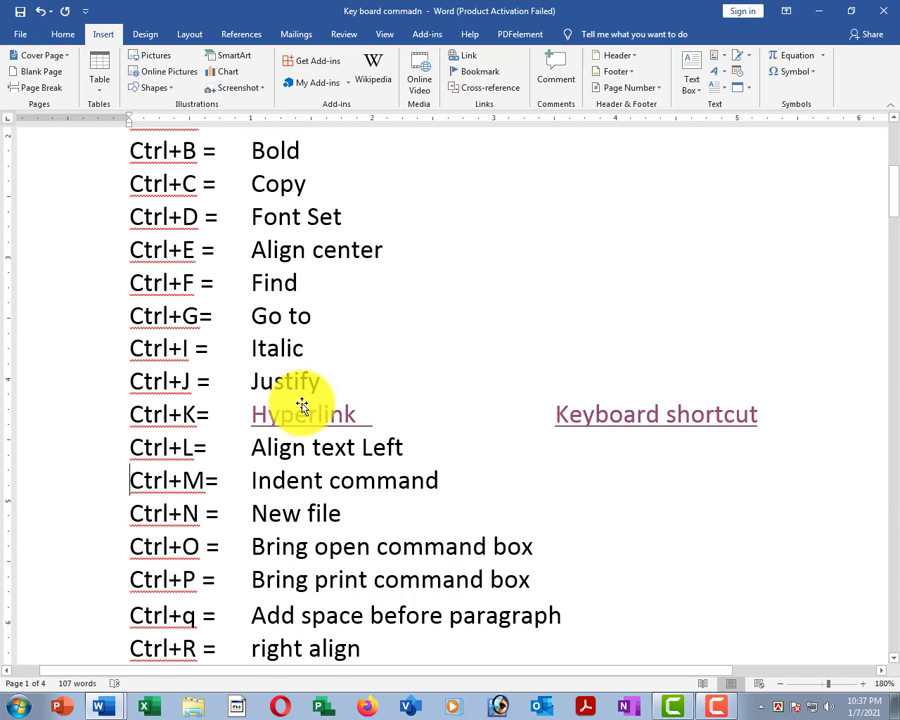
{"action": "scroll", "coordinate": [169, 410], "scroll_direction": "up", "scroll_amount": 5}
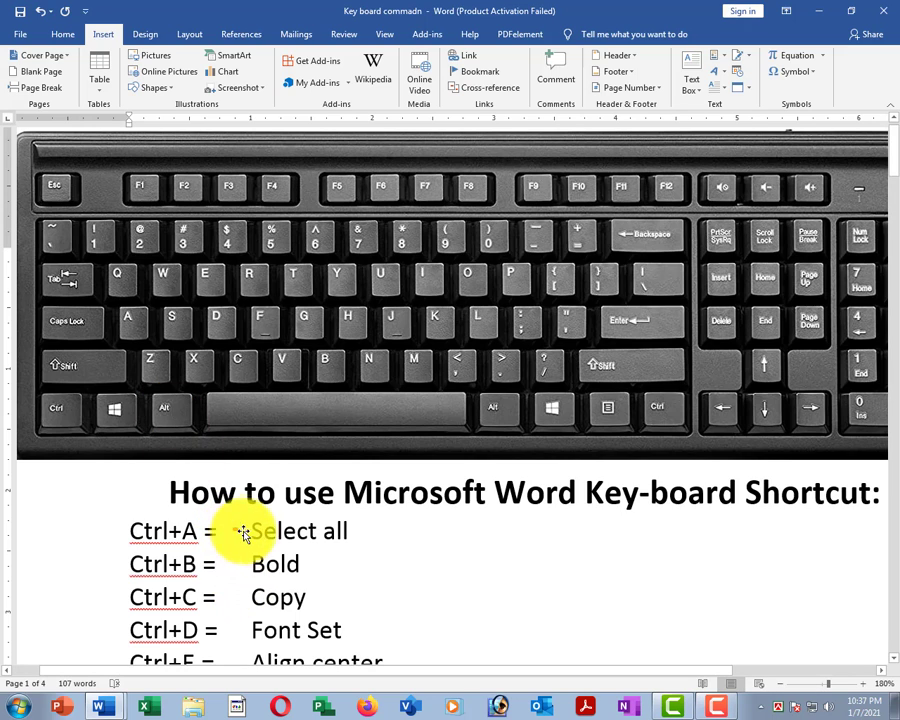
{"action": "scroll", "coordinate": [335, 547], "scroll_direction": "down", "scroll_amount": 5}
{"action": "scroll", "coordinate": [335, 547], "scroll_direction": "down", "scroll_amount": 2}
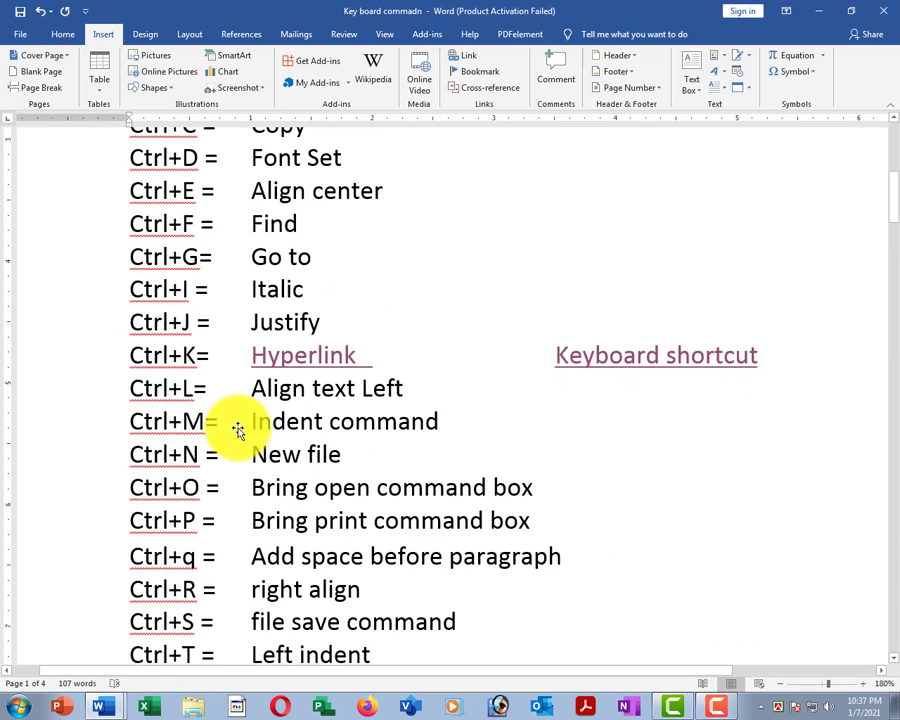
{"action": "left_click", "coordinate": [96, 420]}
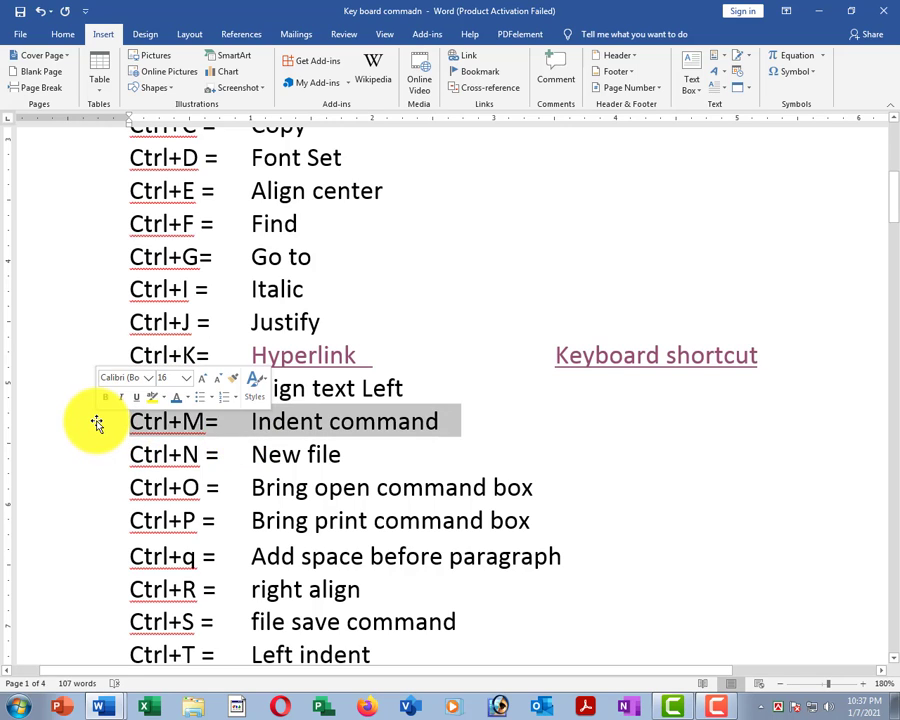
{"action": "left_click", "coordinate": [125, 420]}
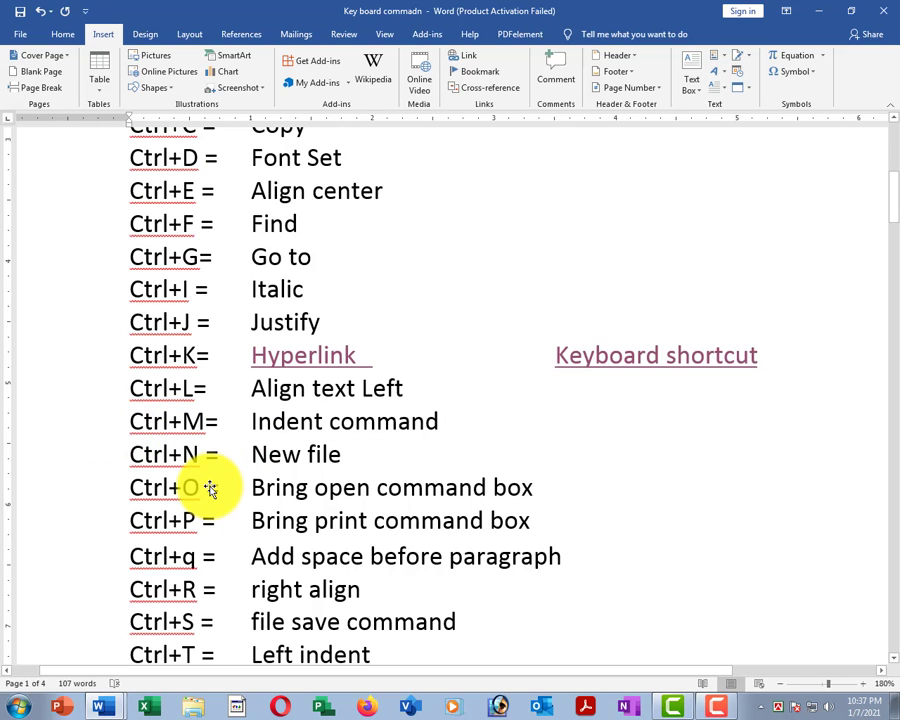
{"action": "key", "text": "ctrl+m"}
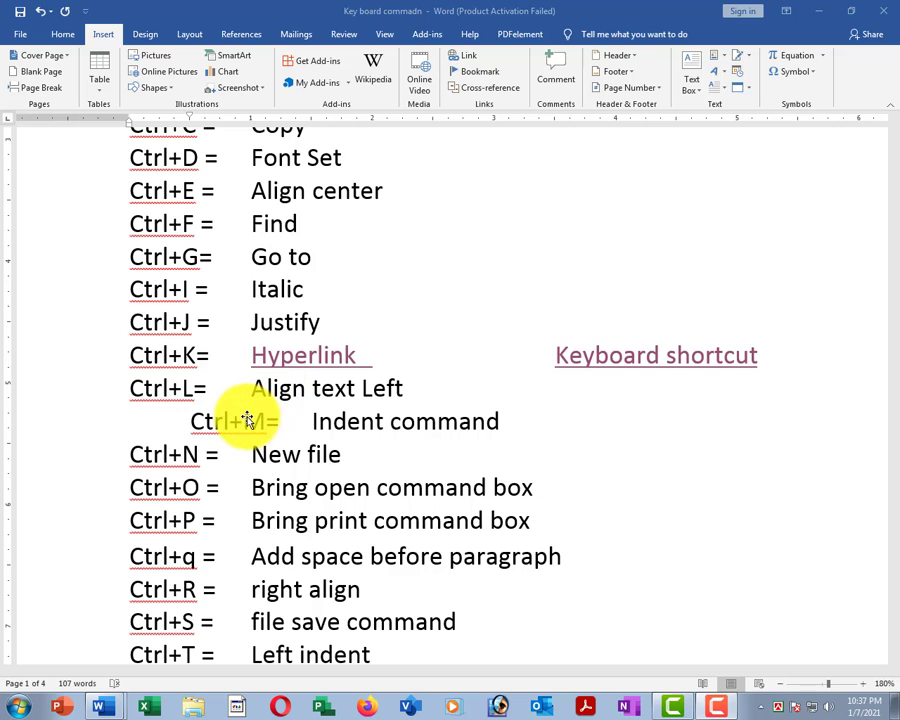
{"action": "key", "text": "BackSpace"}
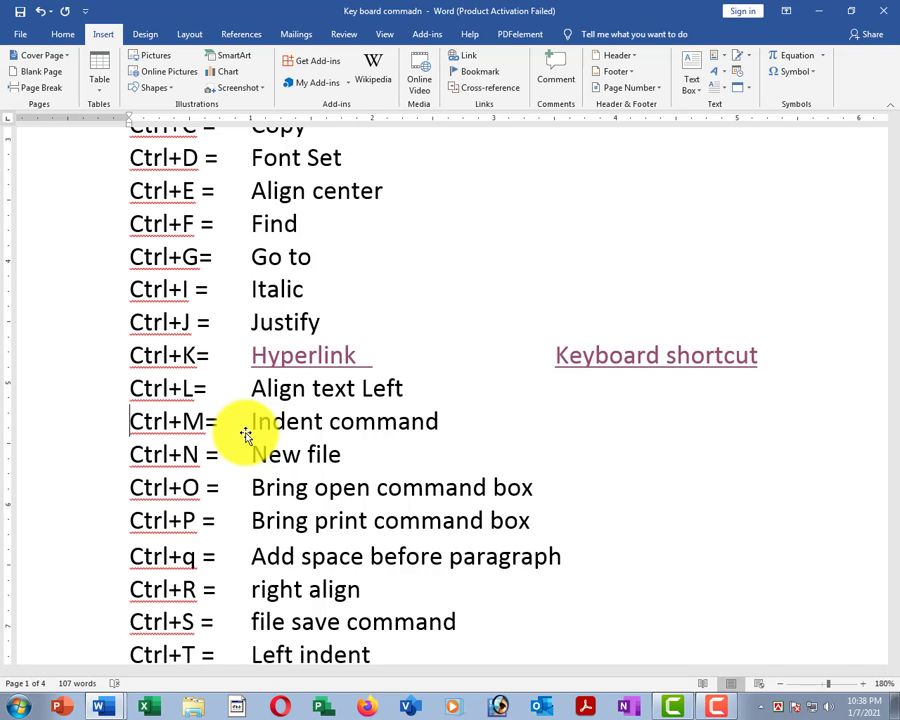
{"action": "left_click", "coordinate": [96, 422]}
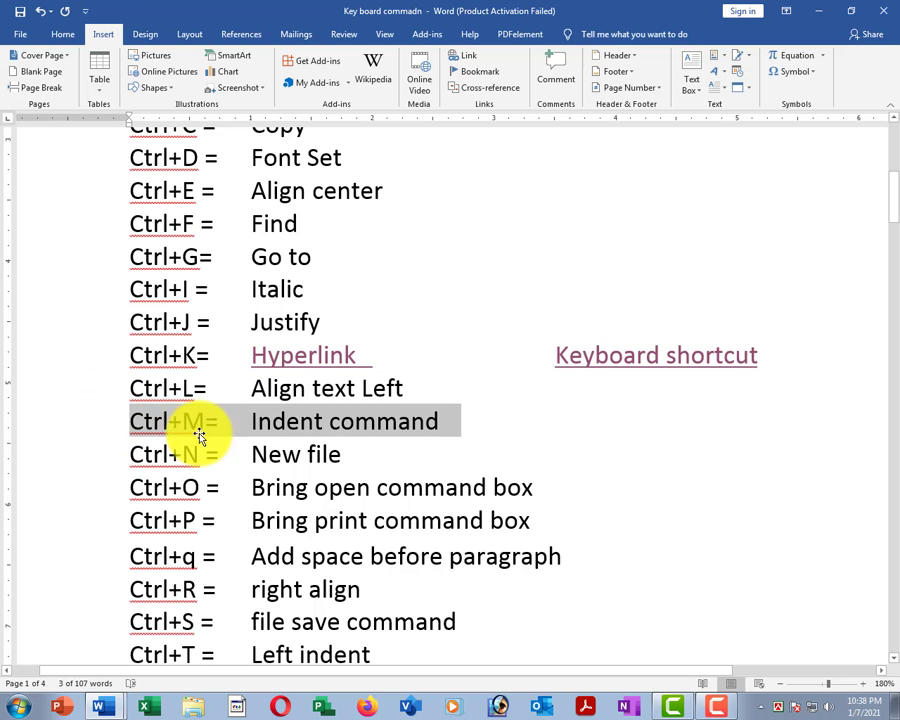
{"action": "left_click", "coordinate": [255, 408]}
{"action": "scroll", "coordinate": [285, 412], "scroll_direction": "up", "scroll_amount": 3}
{"action": "scroll", "coordinate": [300, 410], "scroll_direction": "down", "scroll_amount": 3}
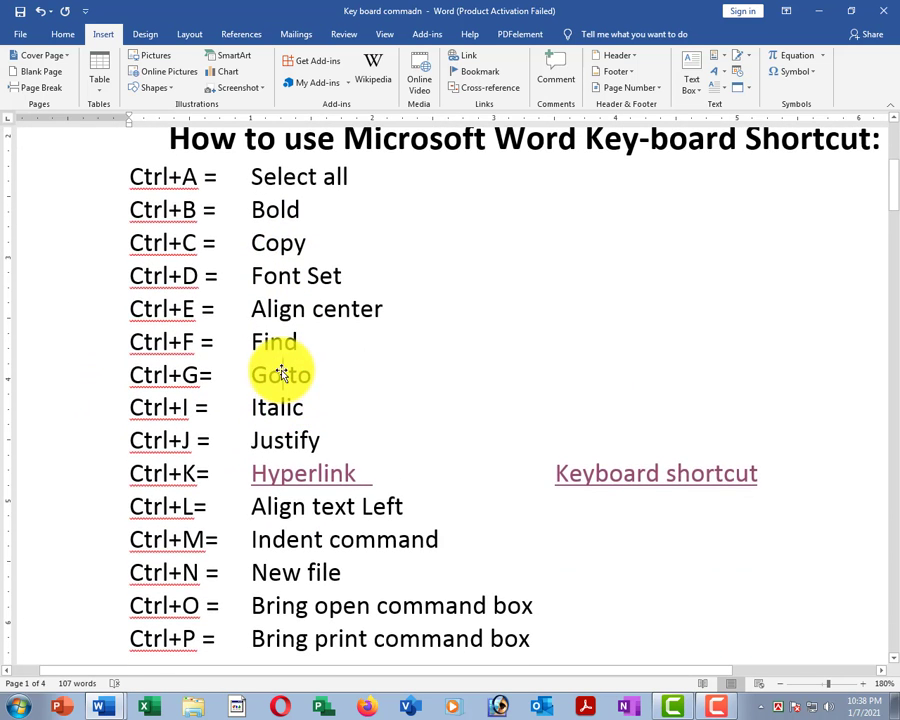
{"action": "scroll", "coordinate": [280, 372], "scroll_direction": "up", "scroll_amount": 3}
{"action": "scroll", "coordinate": [285, 404], "scroll_direction": "down", "scroll_amount": 4}
{"action": "scroll", "coordinate": [285, 403], "scroll_direction": "down", "scroll_amount": 1}
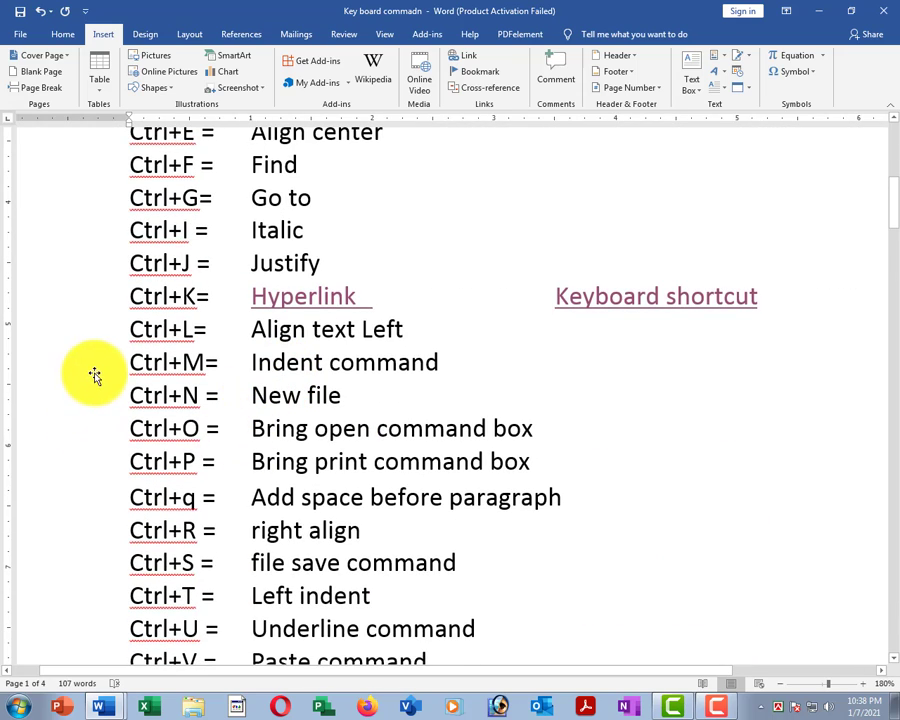
{"action": "left_click", "coordinate": [96, 362]}
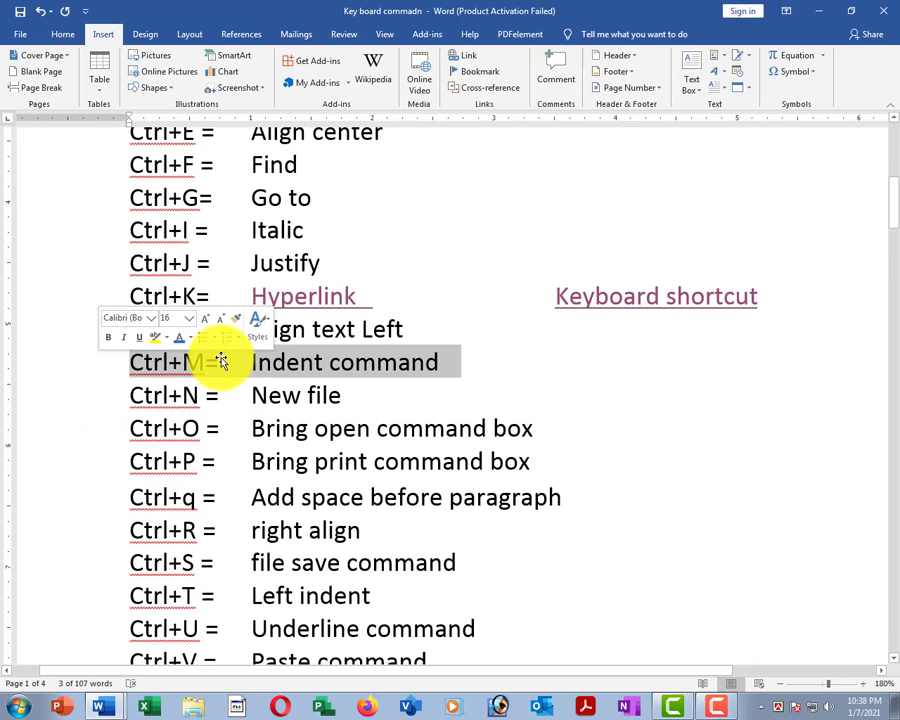
{"action": "left_click", "coordinate": [362, 382]}
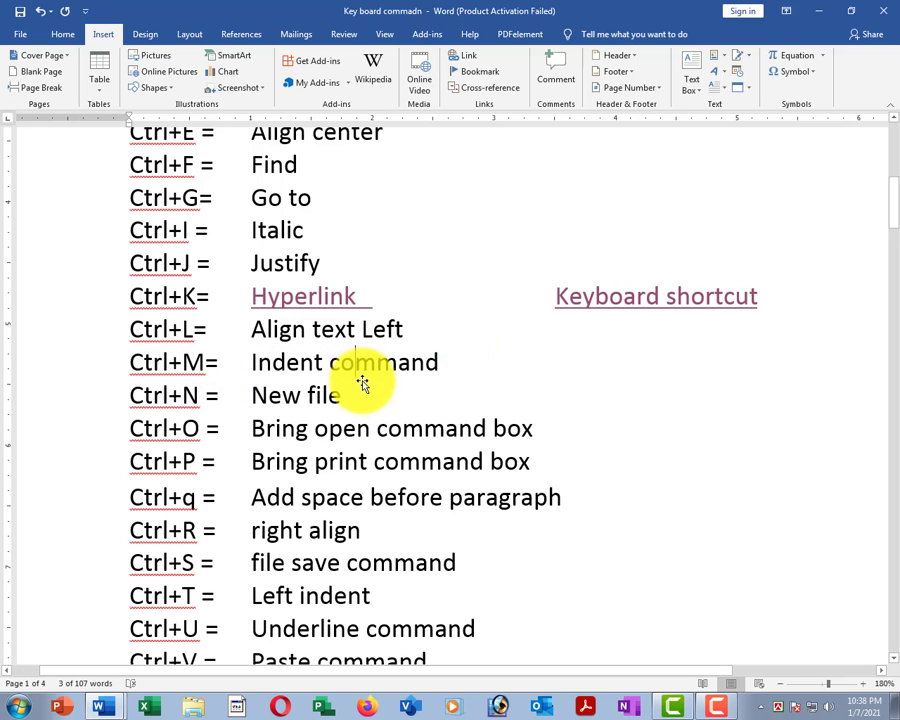
{"action": "scroll", "coordinate": [358, 380], "scroll_direction": "up", "scroll_amount": 2, "text": "ctrl"}
{"action": "scroll", "coordinate": [368, 389], "scroll_direction": "down", "scroll_amount": 3, "text": "ctrl"}
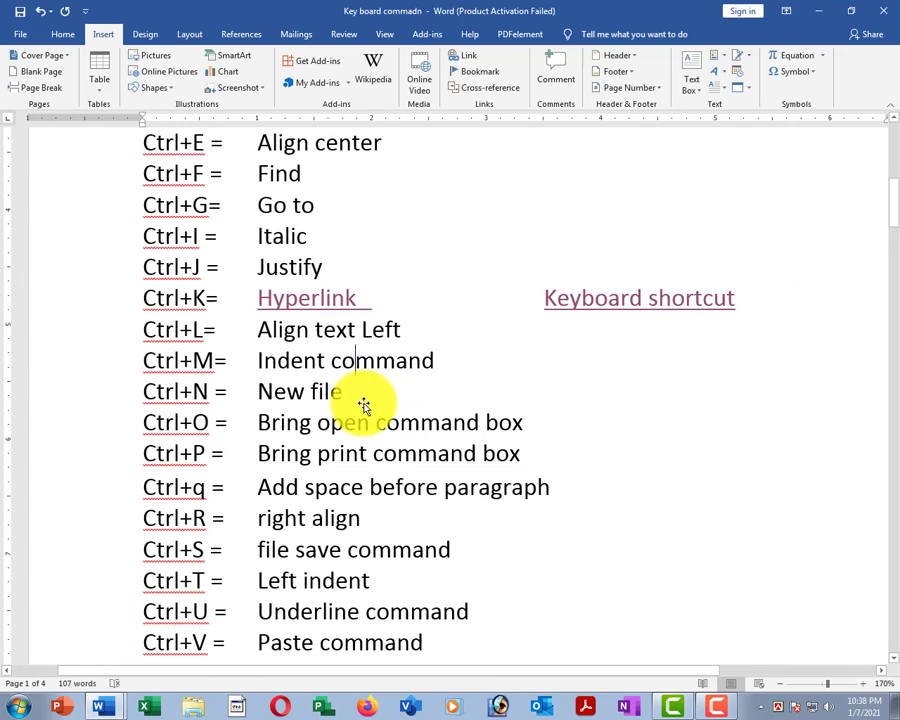
Step: Create a new blank document, enter the filler text "sdlkfjalskd asldfkjalskdjflkjsd" and close it without saving
{"action": "scroll", "coordinate": [341, 343], "scroll_direction": "down", "scroll_amount": 2}
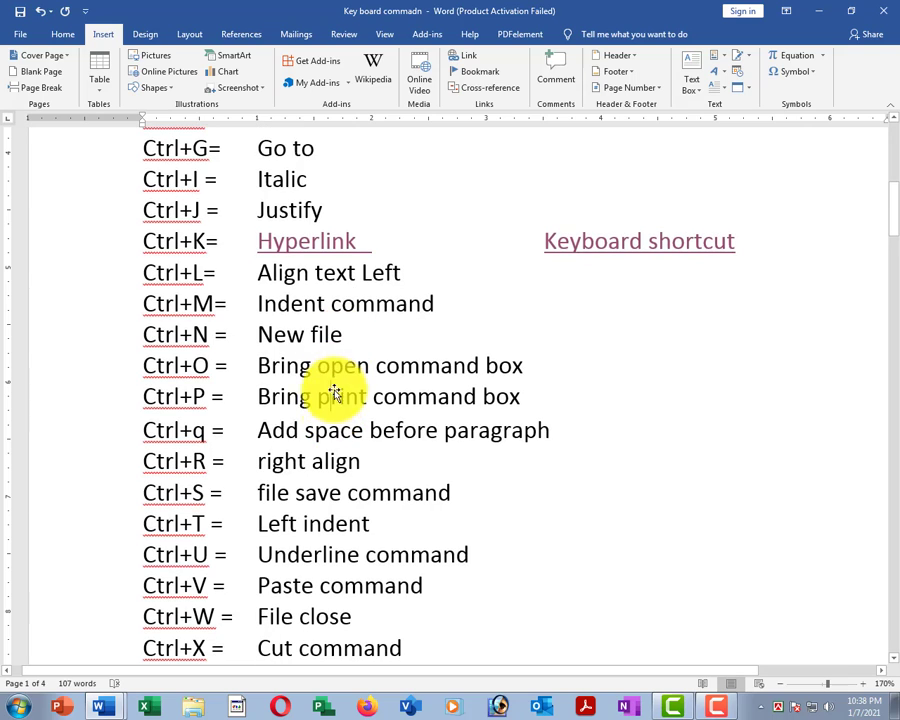
{"action": "left_click", "coordinate": [331, 396]}
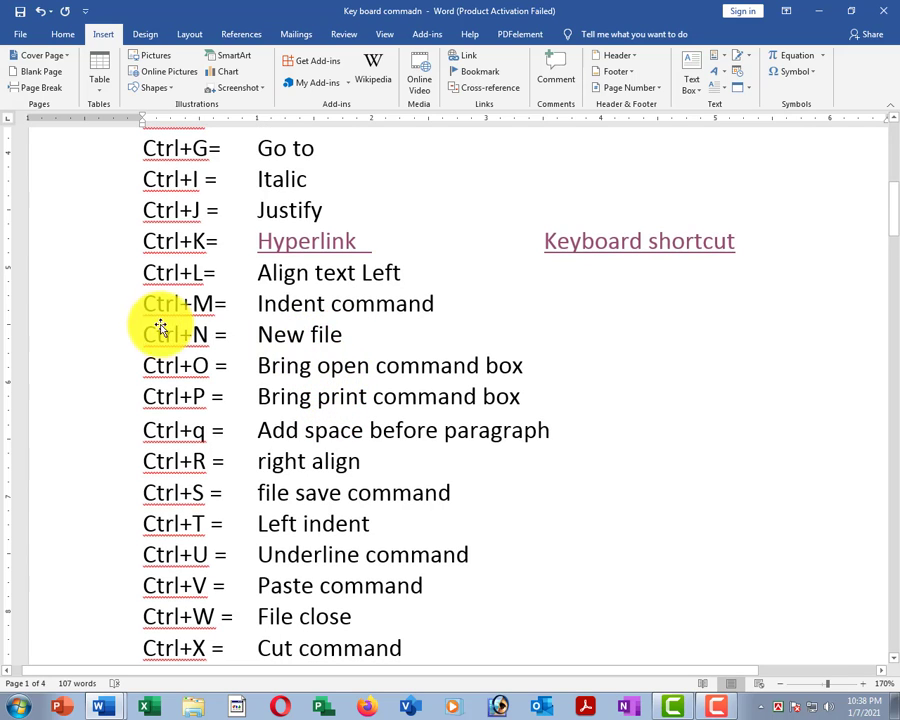
{"action": "left_click", "coordinate": [124, 331]}
{"action": "left_click", "coordinate": [372, 335]}
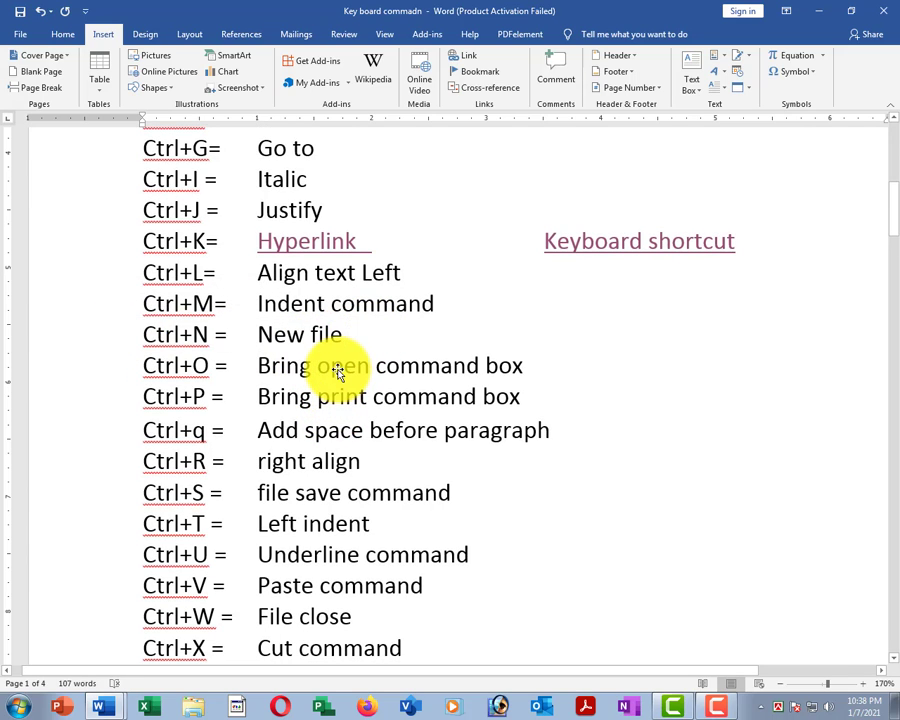
{"action": "left_click", "coordinate": [165, 335]}
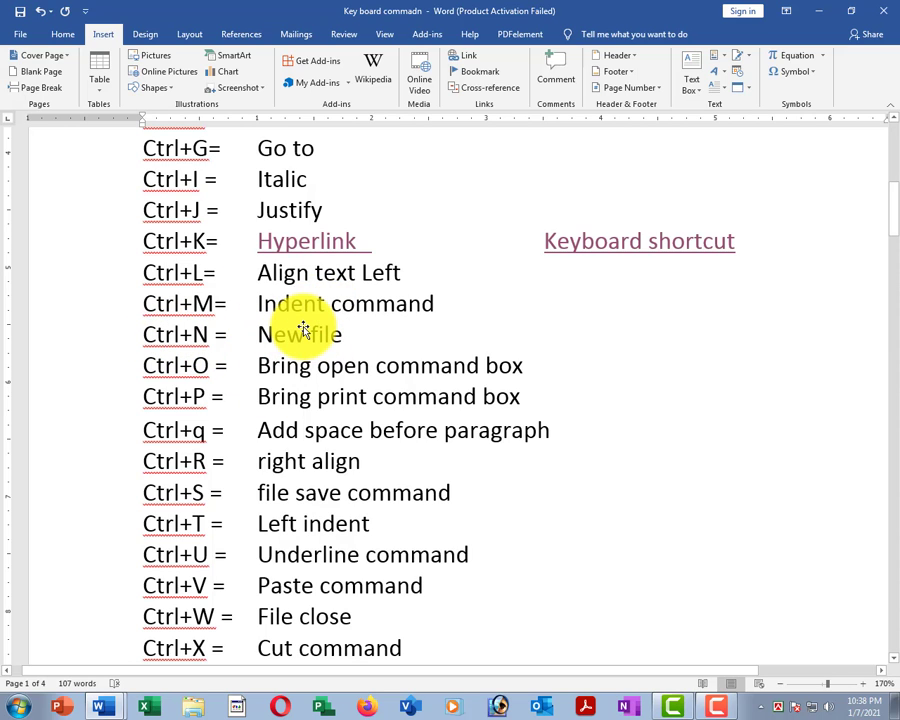
{"action": "scroll", "coordinate": [442, 427], "scroll_direction": "down", "scroll_amount": 7, "text": "ctrl"}
{"action": "left_click", "coordinate": [412, 344]}
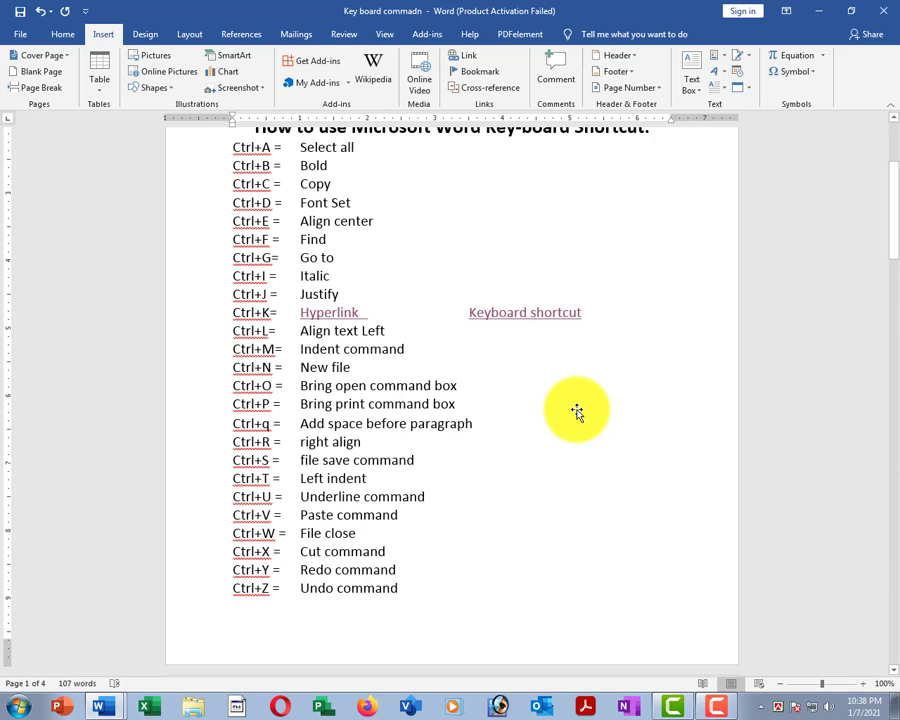
{"action": "key", "text": "ctrl+n"}
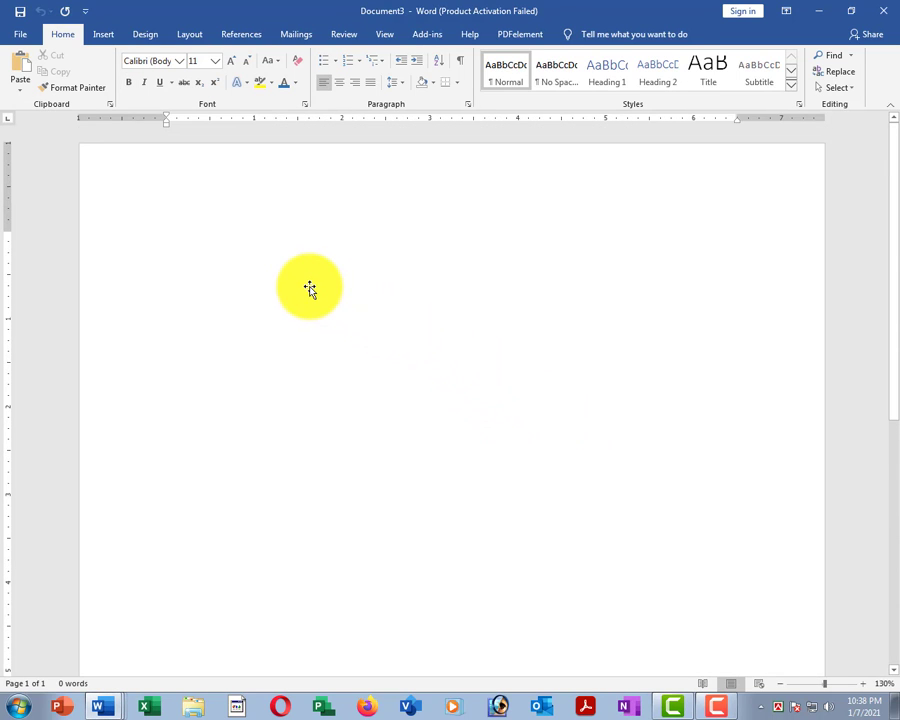
{"action": "type", "text": "sdlkfjalskd asldfk"}
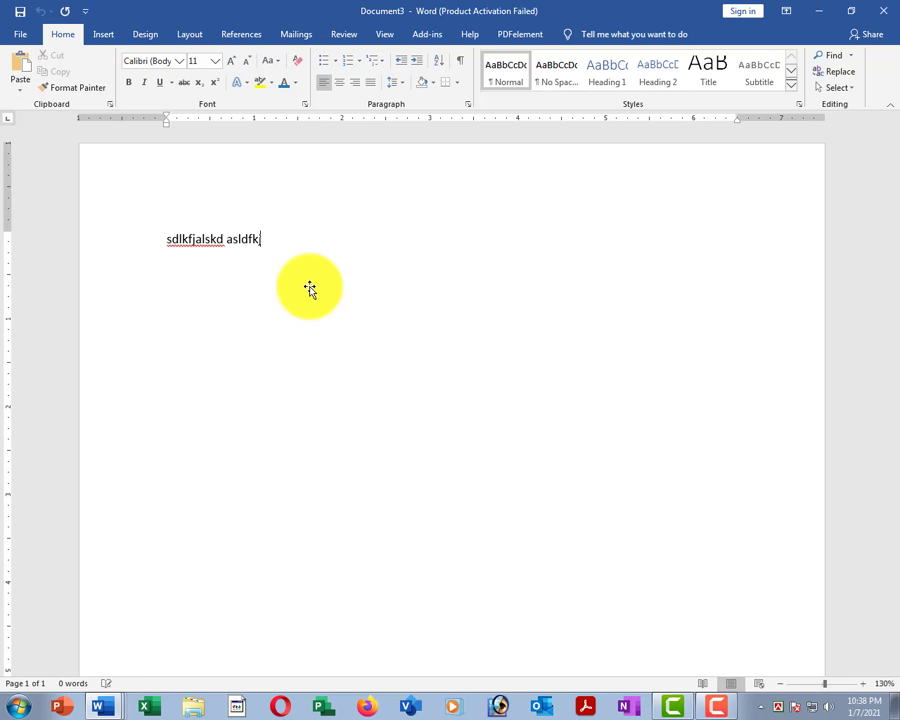
{"action": "type", "text": "jalskdjflkjsd"}
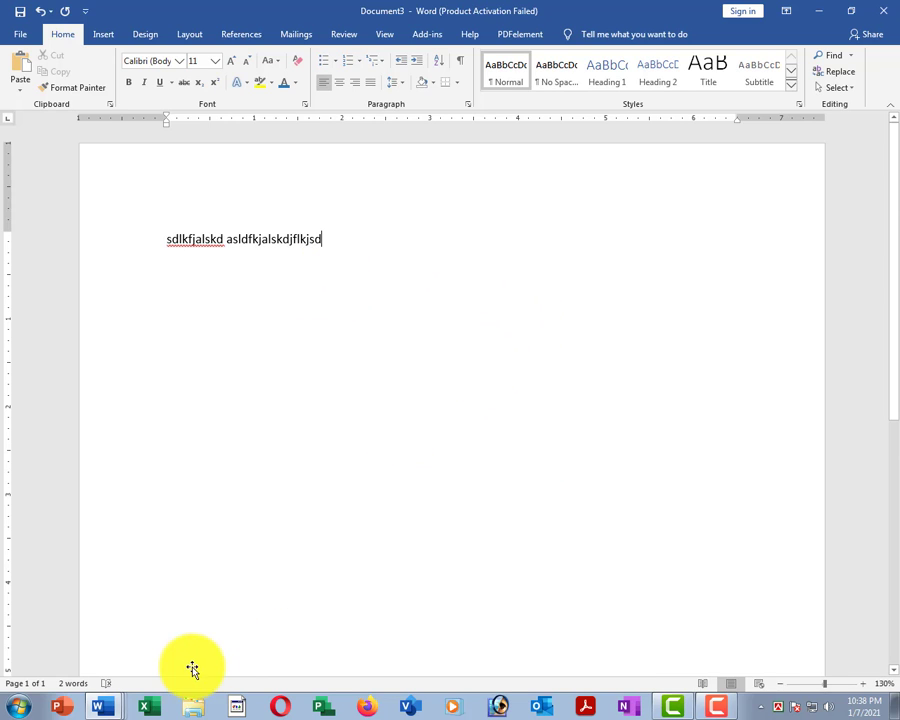
{"action": "left_click", "coordinate": [884, 13]}
{"action": "left_click", "coordinate": [448, 378]}
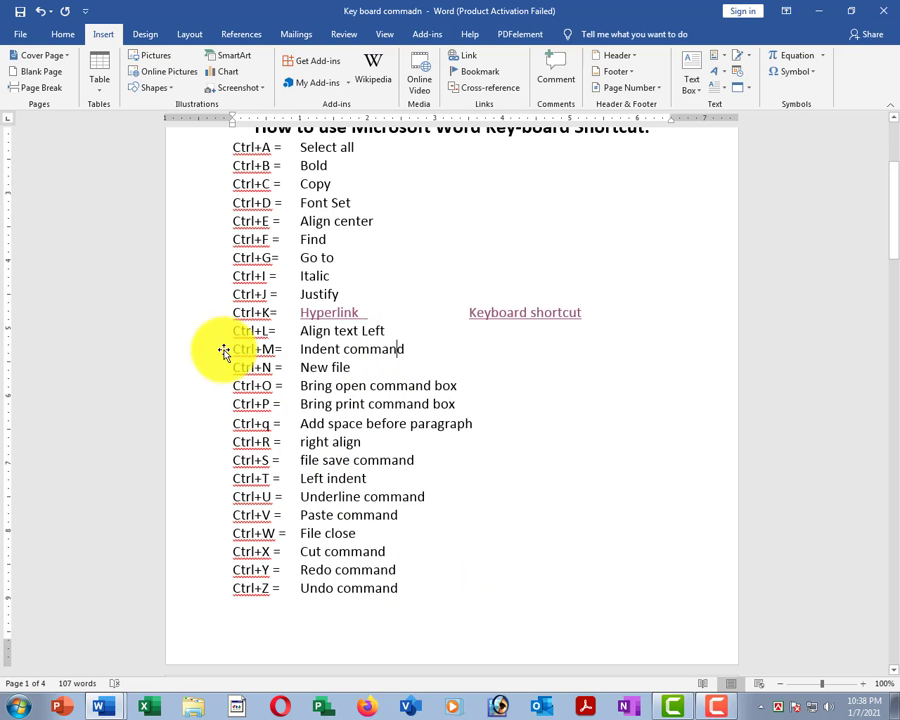
Step: Create another empty document from the Blank document template and close it again
{"action": "scroll", "coordinate": [262, 401], "scroll_direction": "up", "scroll_amount": 4}
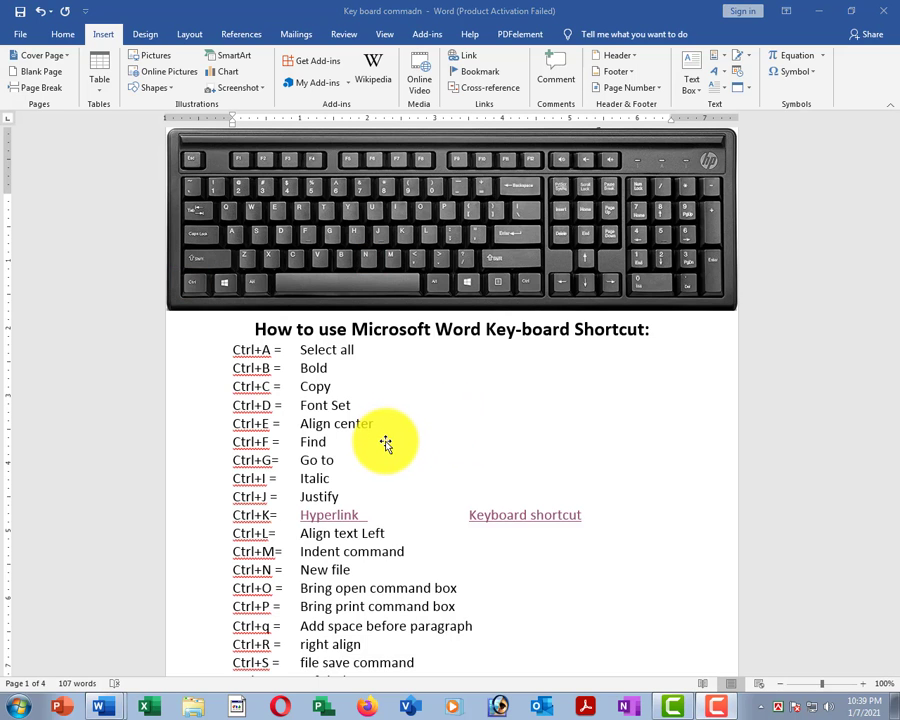
{"action": "scroll", "coordinate": [395, 430], "scroll_direction": "down", "scroll_amount": 2}
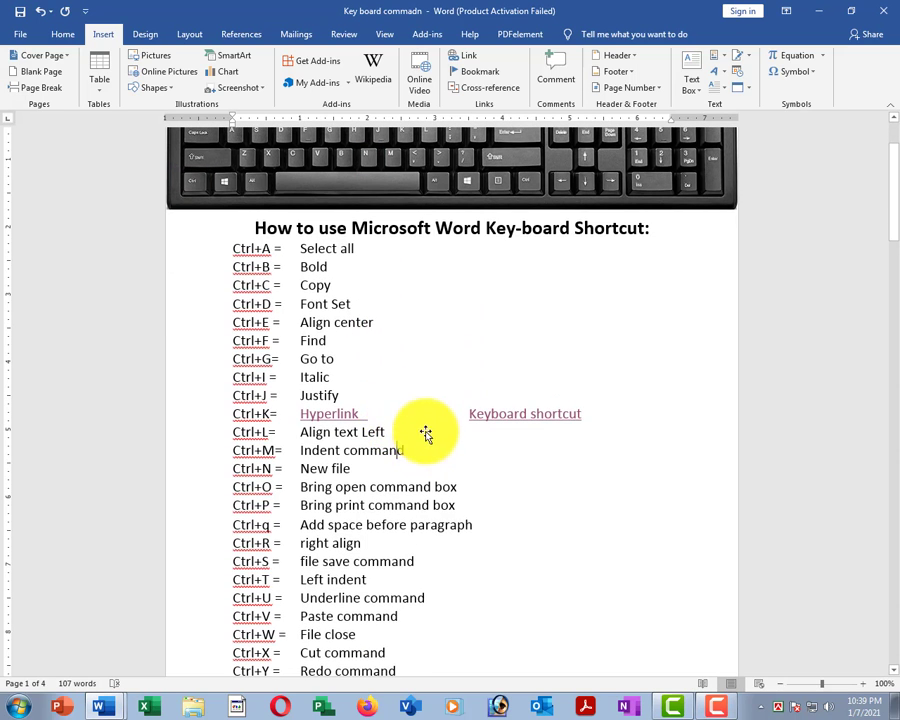
{"action": "scroll", "coordinate": [424, 430], "scroll_direction": "up", "scroll_amount": 2}
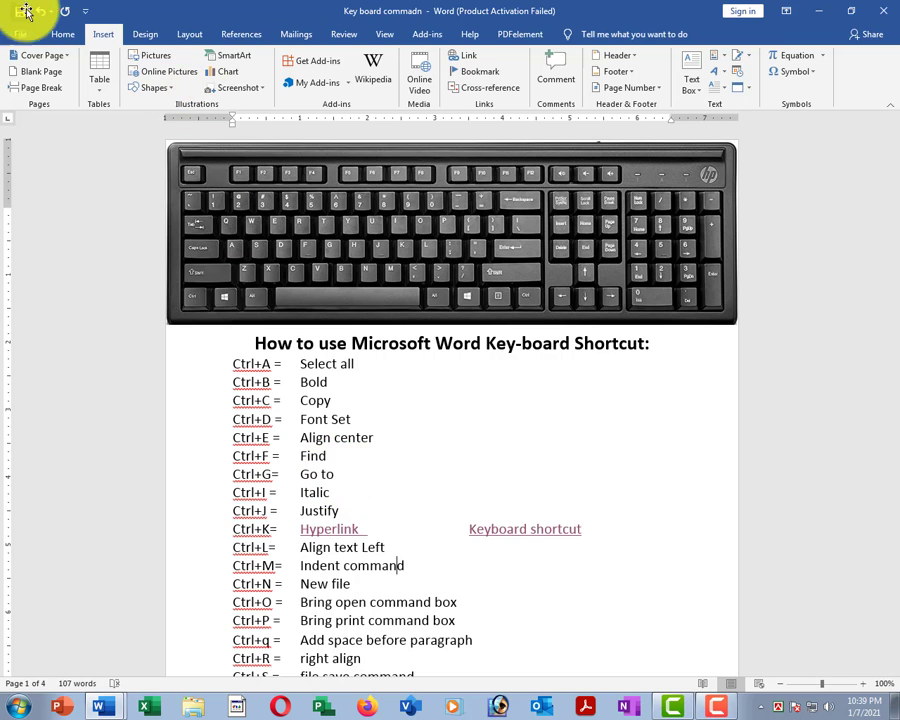
{"action": "left_click", "coordinate": [20, 35]}
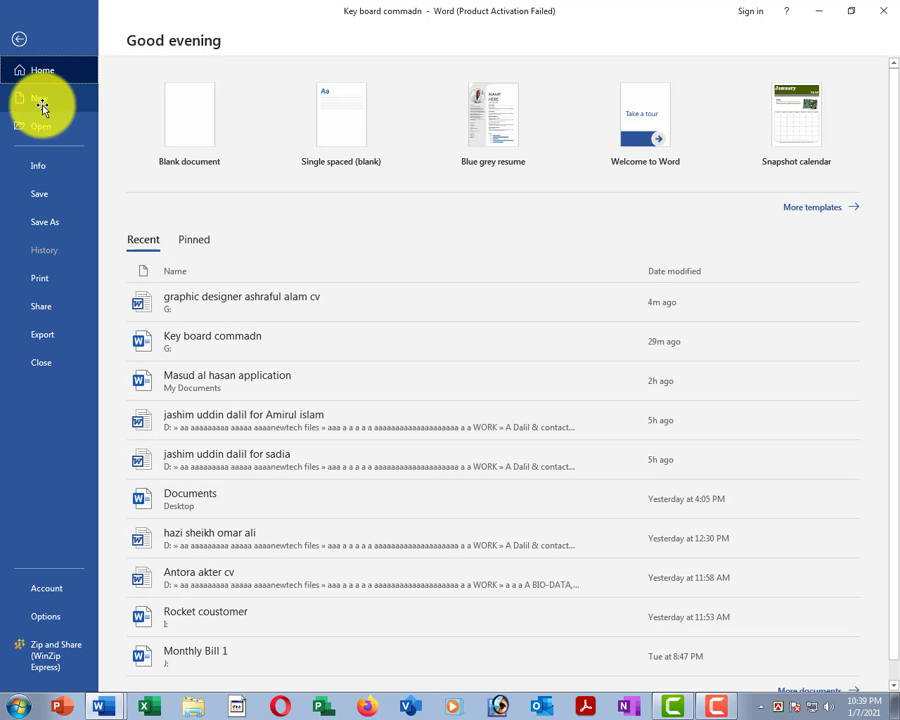
{"action": "left_click", "coordinate": [183, 113]}
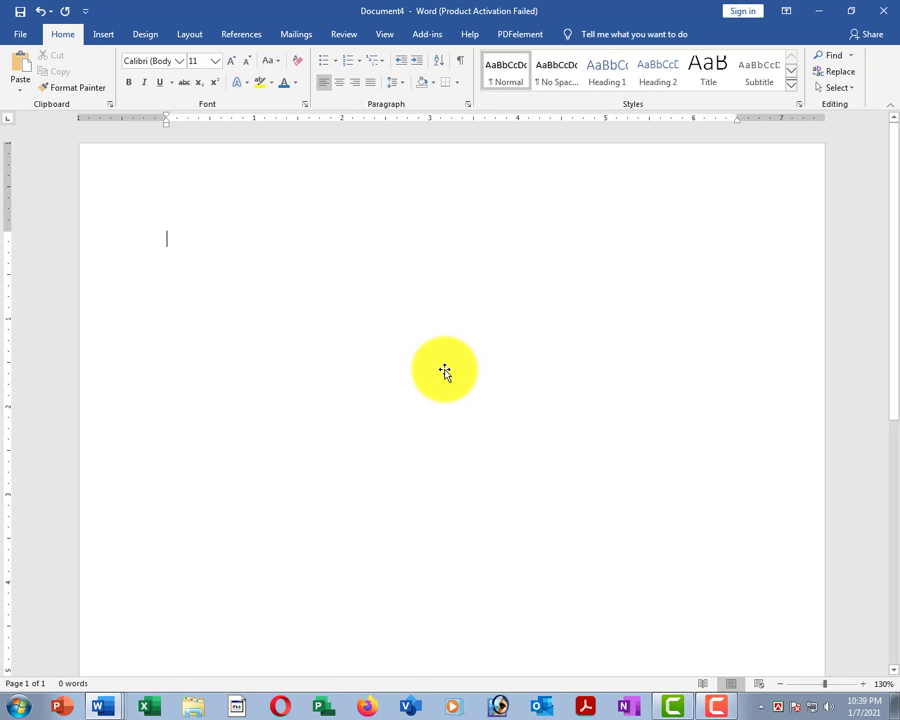
{"action": "key", "text": "ctrl+w"}
Step: Paste the "the quick brown fox jumps over the lazy dog" sample text into the Ctrl+M entry and undo the paste
{"action": "scroll", "coordinate": [508, 424], "scroll_direction": "down", "scroll_amount": 3}
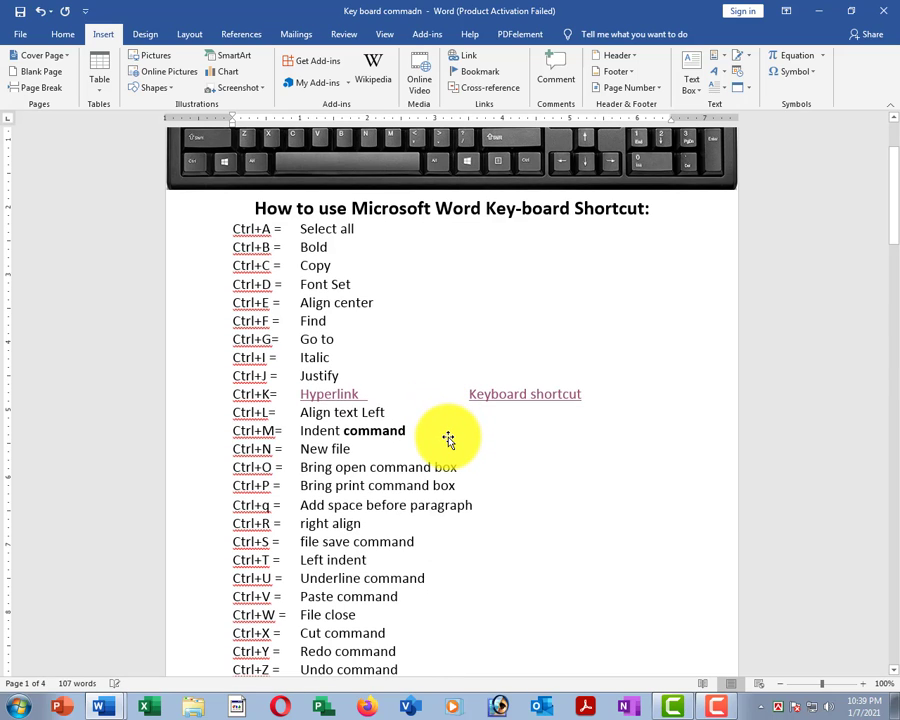
{"action": "type", "text": "the quick brown fox jumps over the lazy dog. the quick brown fox jumps over the lazy dog. the qui"}
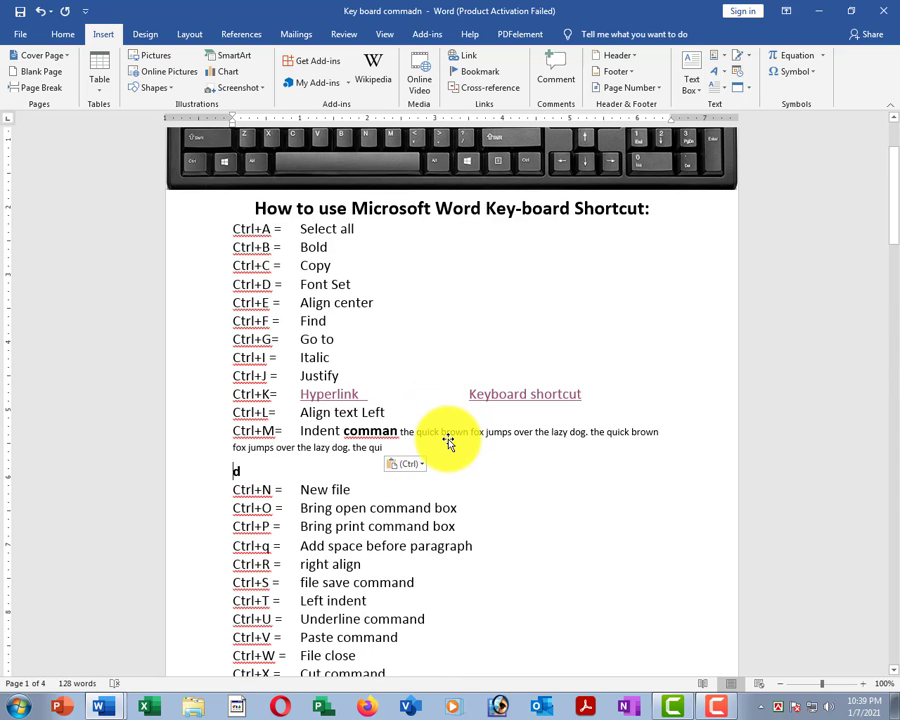
{"action": "key", "text": "ctrl+z"}
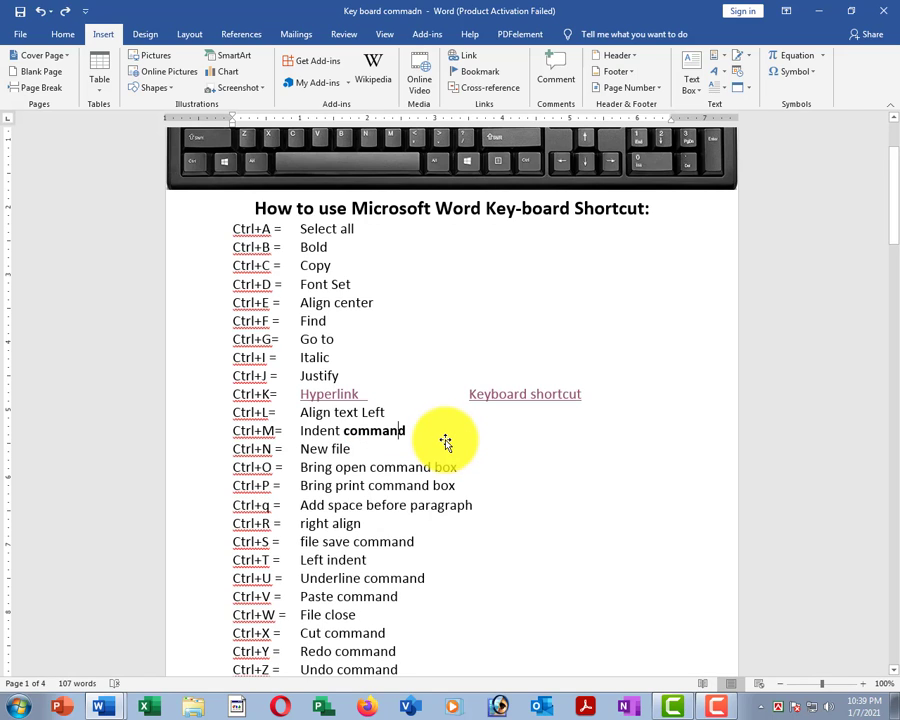
Step: Create a further blank document and close it to return to the shortcut list
{"action": "key", "text": "ctrl+n"}
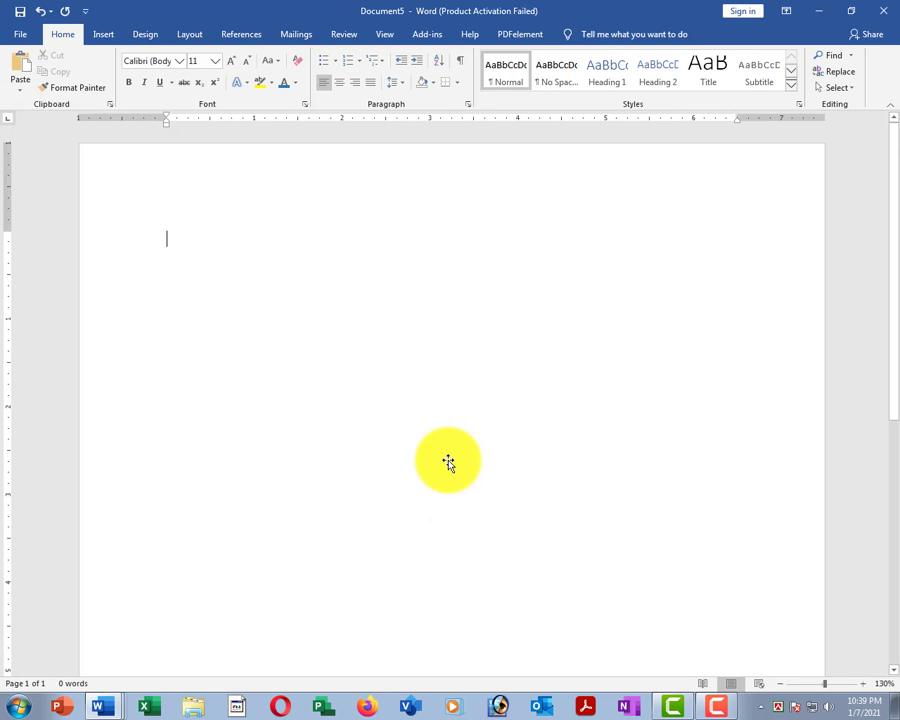
{"action": "key", "text": "ctrl+w"}
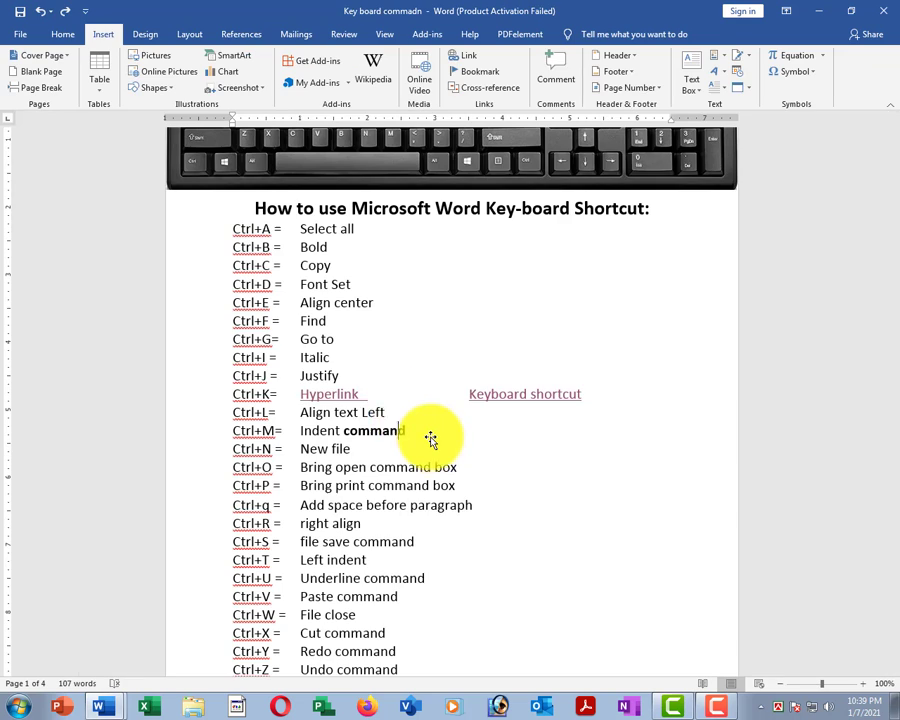
Step: Replace the word "command" in the Ctrl+M entry with the quick brown fox sample text and undo the replacement
{"action": "left_click_drag", "start_coordinate": [429, 432], "coordinate": [345, 432]}
{"action": "type", "text": "the quick brown fox jumps over the lazy dog. the quick brown fox jumps over the lazy dog. the qui"}
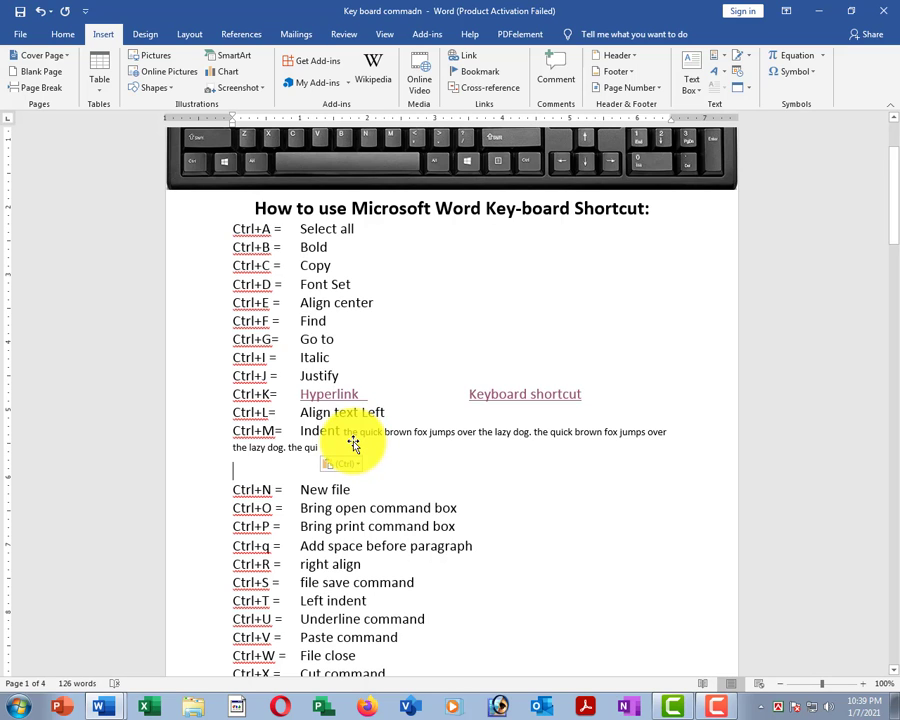
{"action": "key", "text": "ctrl+z"}
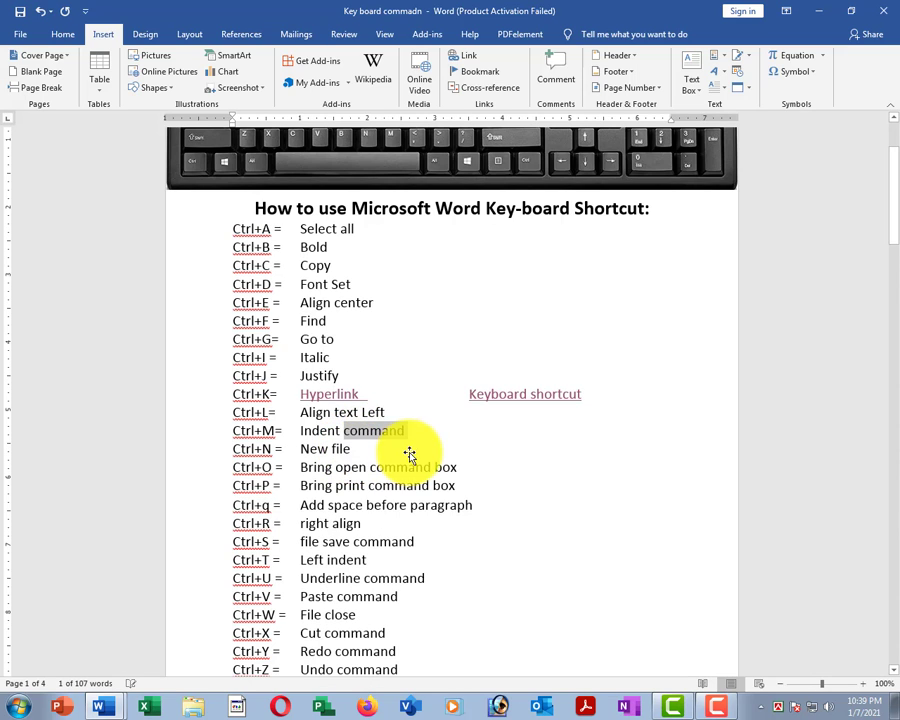
{"action": "left_click", "coordinate": [408, 448]}
Step: Enlarge the shortcut list around the Ctrl+N to Ctrl+P entries and select the "Ctrl+O" label
{"action": "scroll", "coordinate": [400, 424], "scroll_direction": "down", "scroll_amount": 1}
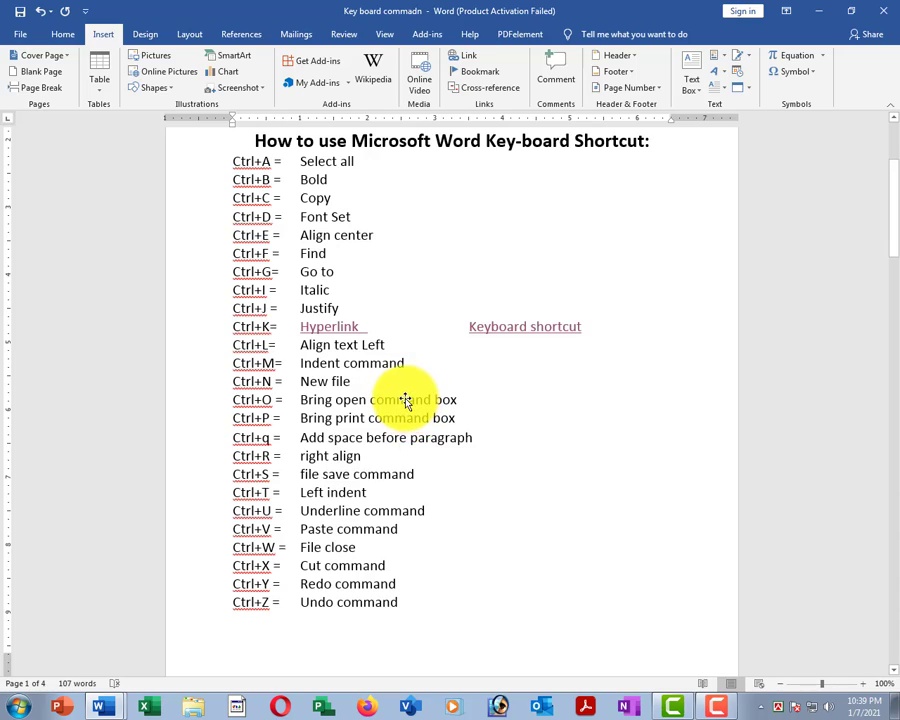
{"action": "scroll", "coordinate": [405, 400], "scroll_direction": "up", "scroll_amount": 6}
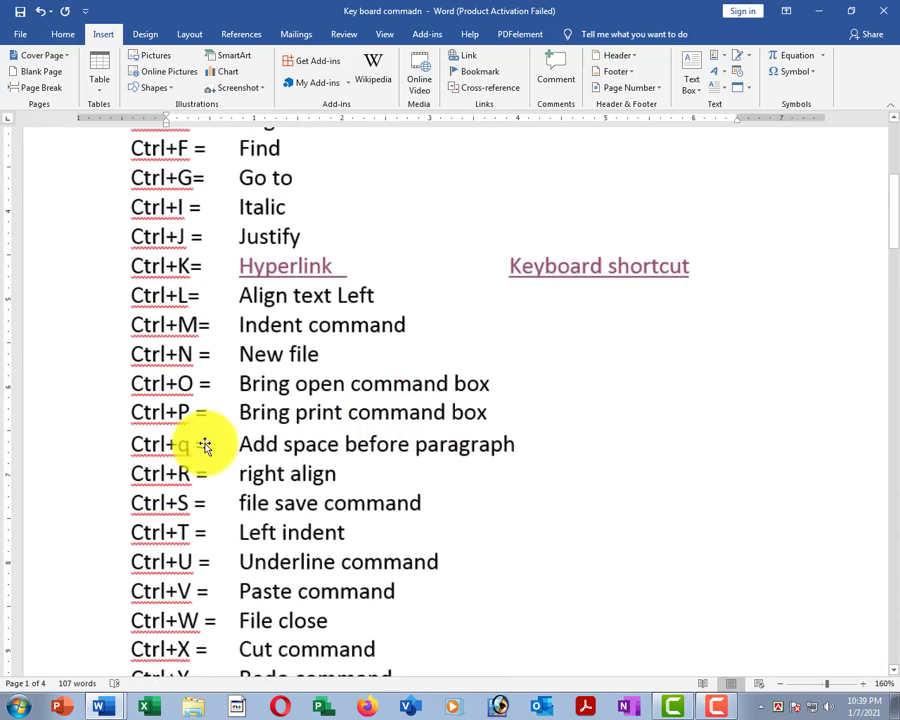
{"action": "scroll", "coordinate": [290, 432], "scroll_direction": "up", "scroll_amount": 3}
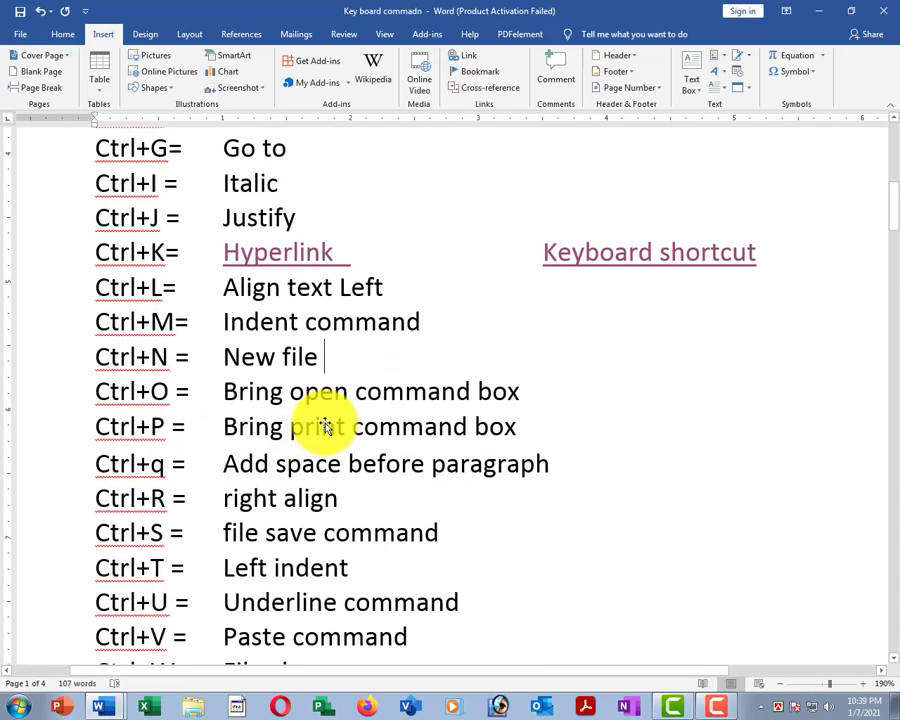
{"action": "scroll", "coordinate": [325, 425], "scroll_direction": "up", "scroll_amount": 2}
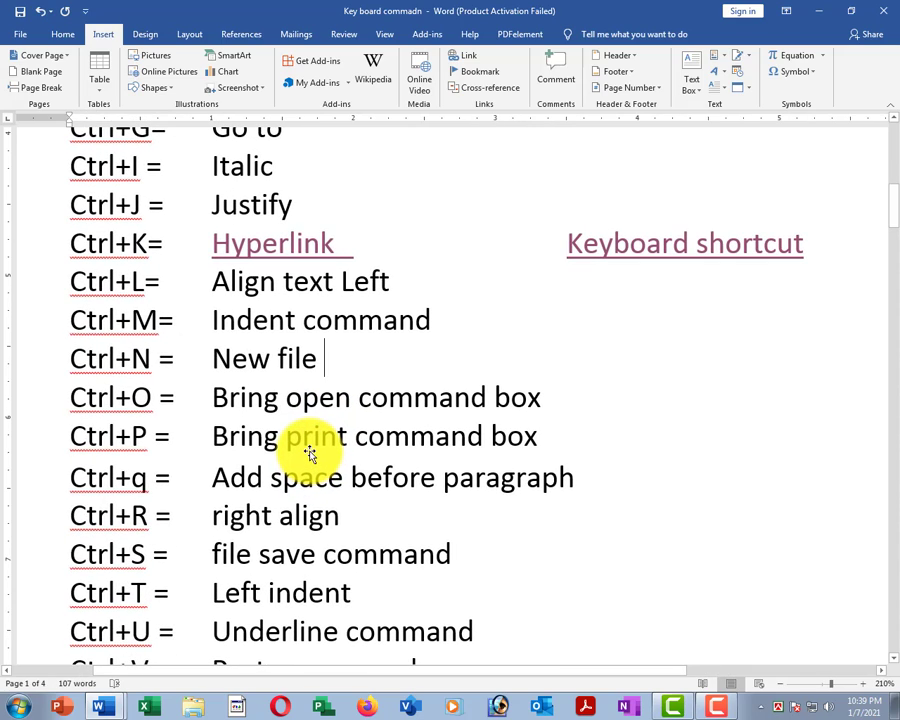
{"action": "scroll", "coordinate": [313, 447], "scroll_direction": "down", "scroll_amount": 1}
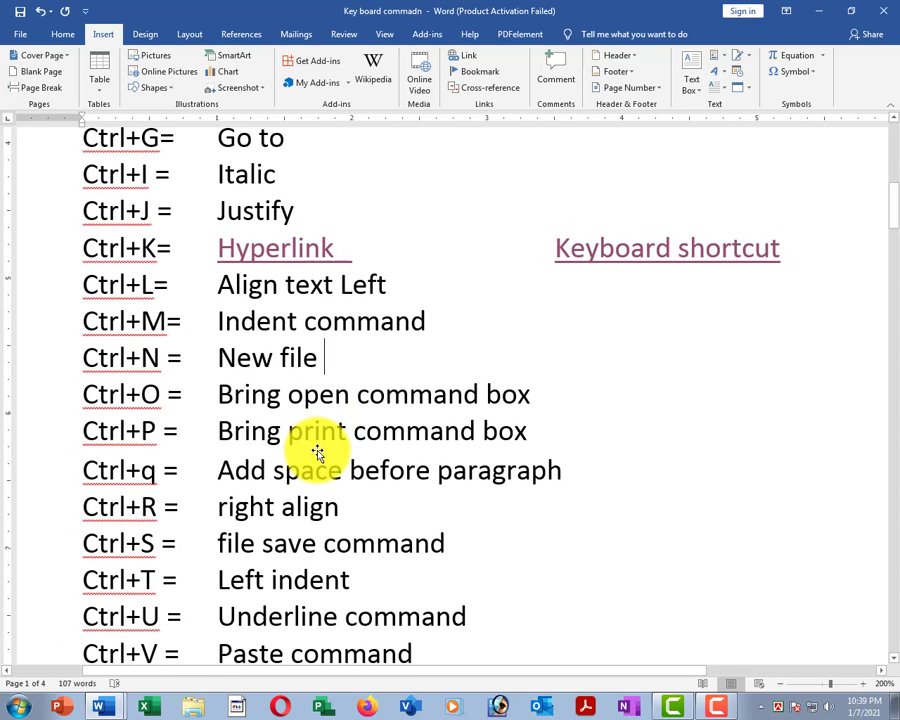
{"action": "scroll", "coordinate": [298, 437], "scroll_direction": "down", "scroll_amount": 2}
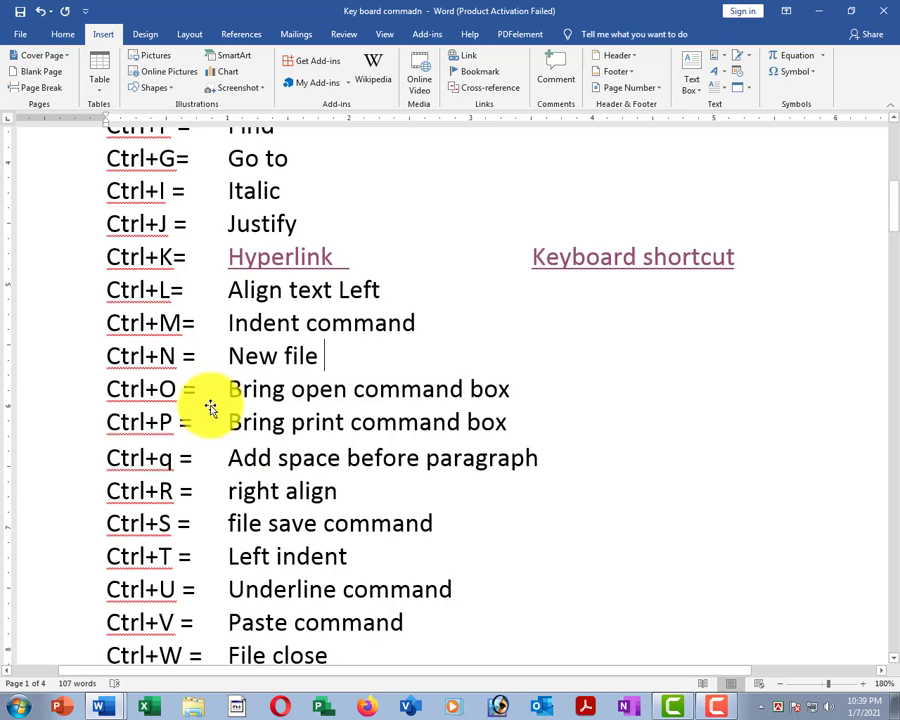
{"action": "left_click_drag", "start_coordinate": [108, 388], "coordinate": [180, 410]}
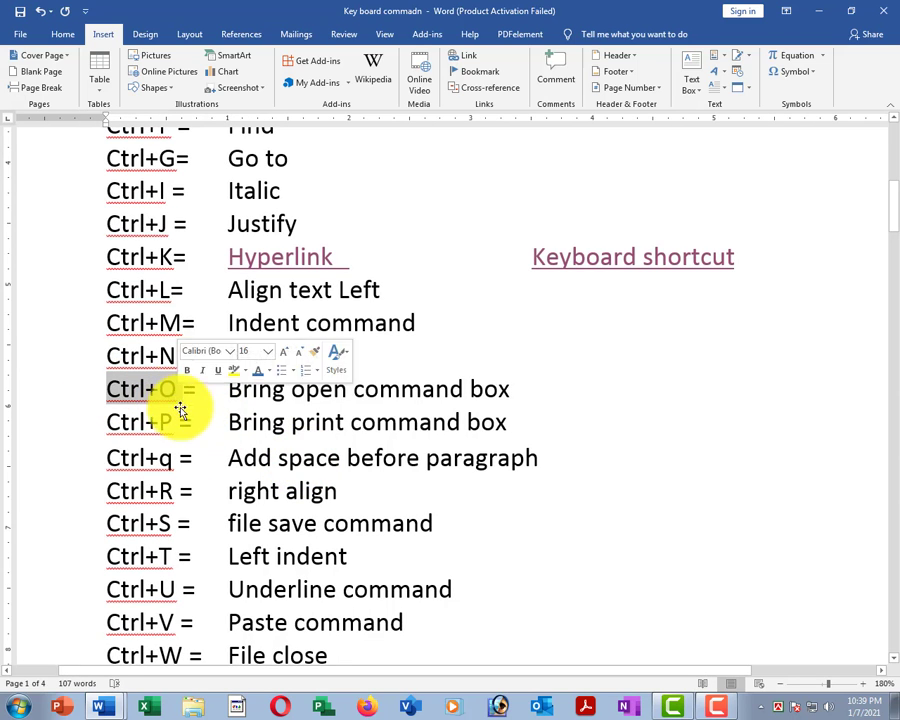
{"action": "scroll", "coordinate": [216, 443], "scroll_direction": "down", "scroll_amount": 4}
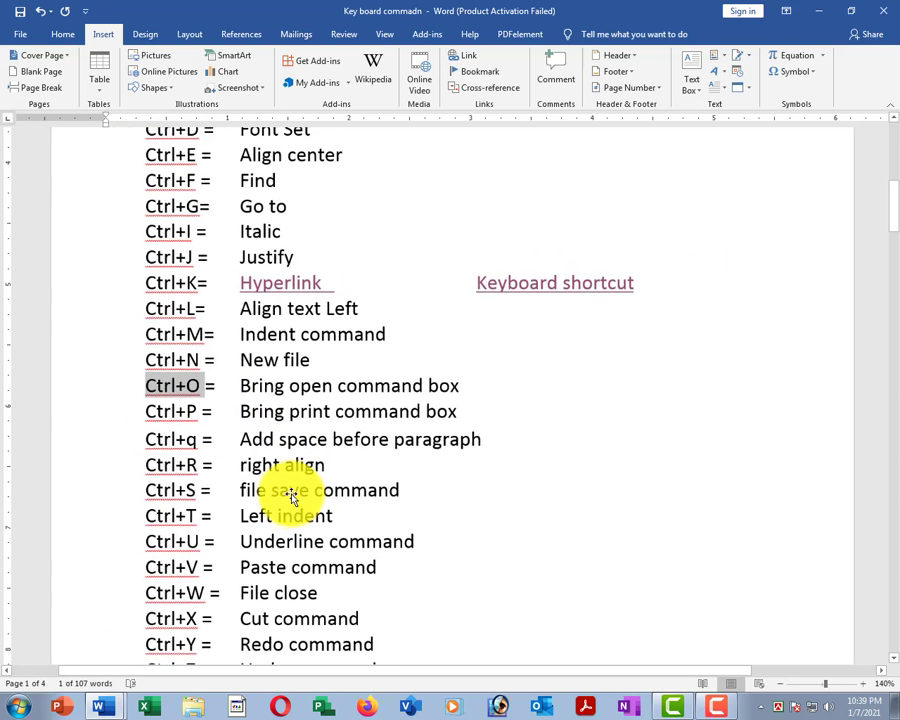
Step: Return to the keyboard picture at the start of the document and point out the Ctrl key
{"action": "scroll", "coordinate": [297, 480], "scroll_direction": "up", "scroll_amount": 6}
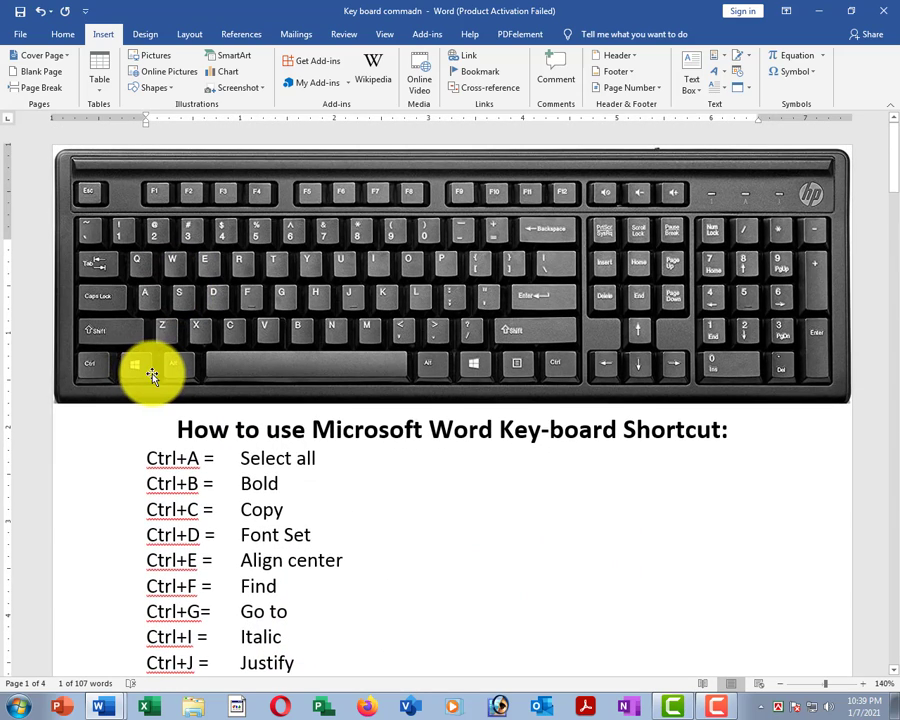
{"action": "left_click_drag", "start_coordinate": [70, 355], "coordinate": [118, 386]}
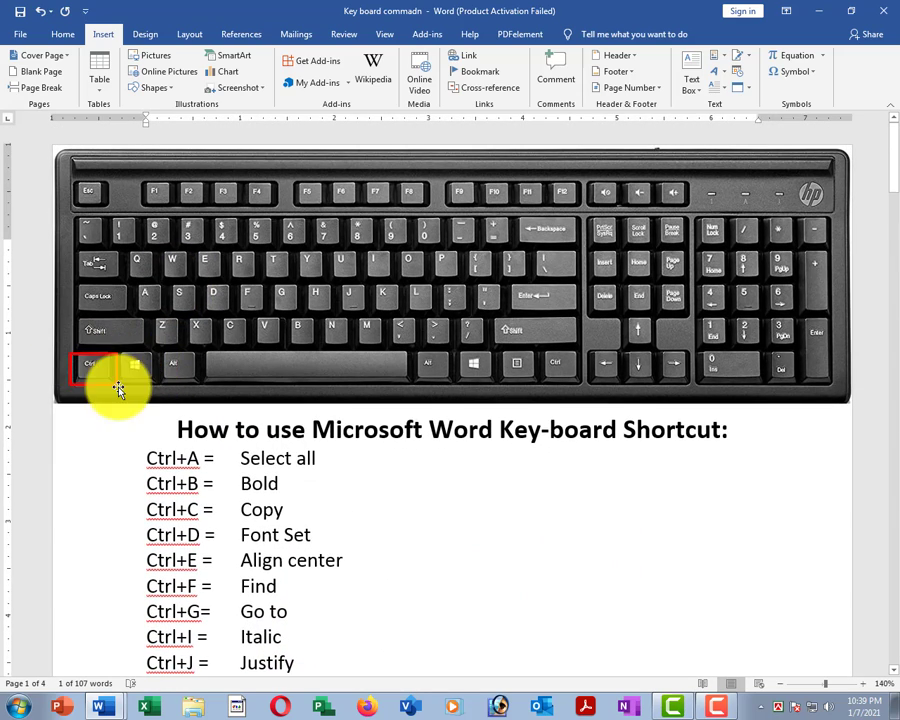
{"action": "left_click_drag", "start_coordinate": [409, 216], "coordinate": [444, 248]}
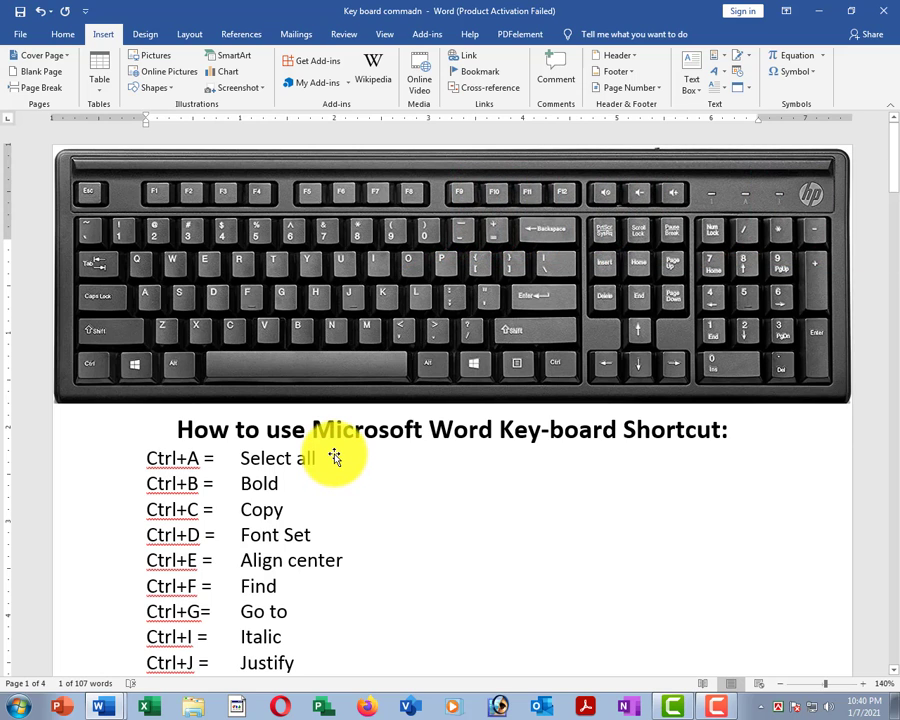
Step: Show the Print page and leave it, and bring up the Open page with the recent documents
{"action": "key", "text": "ctrl+p"}
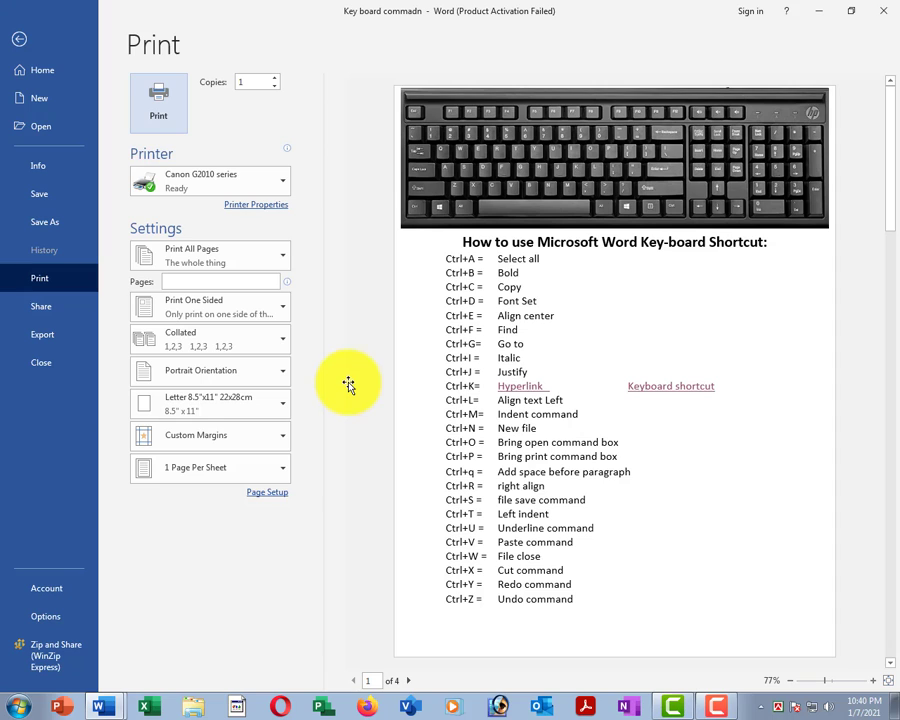
{"action": "key", "text": "Escape"}
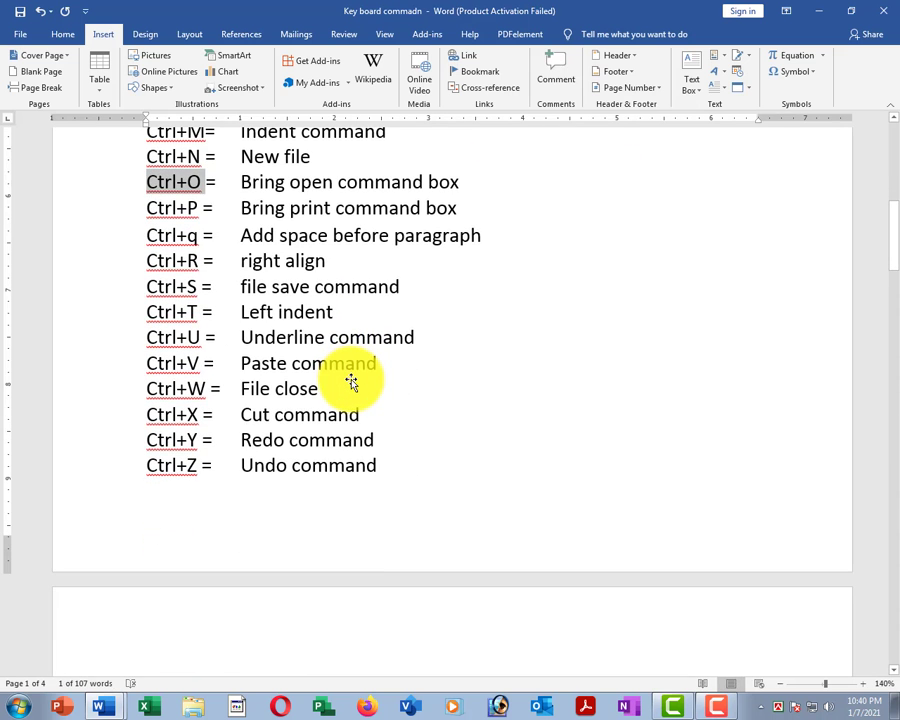
{"action": "key", "text": "ctrl+o"}
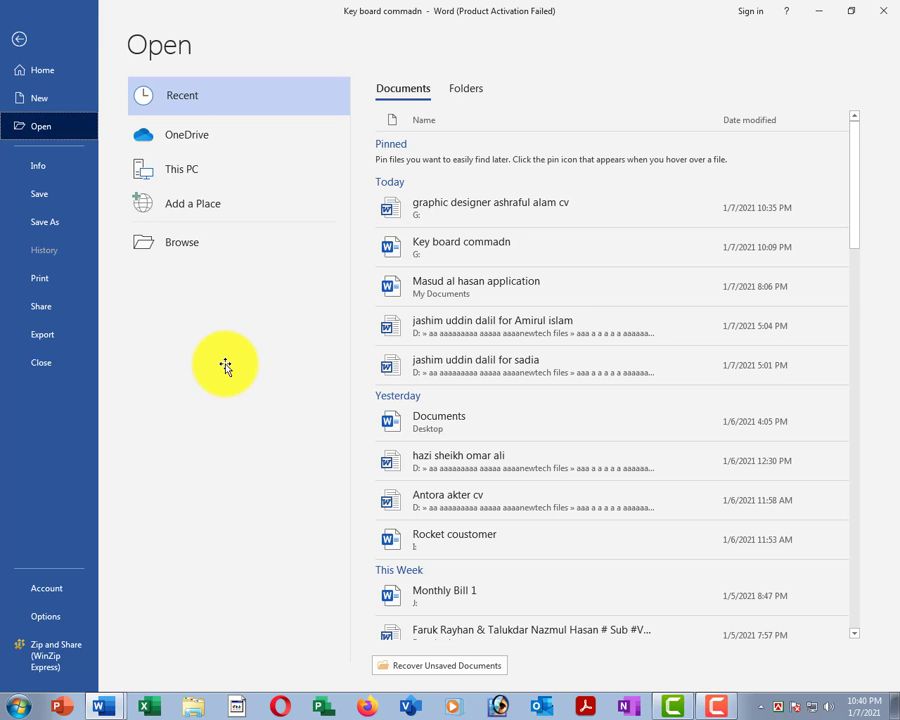
Step: Browse for a file from the Open page, move the file dialog aside, dismiss it and return to the shortcut list
{"action": "left_click", "coordinate": [184, 249]}
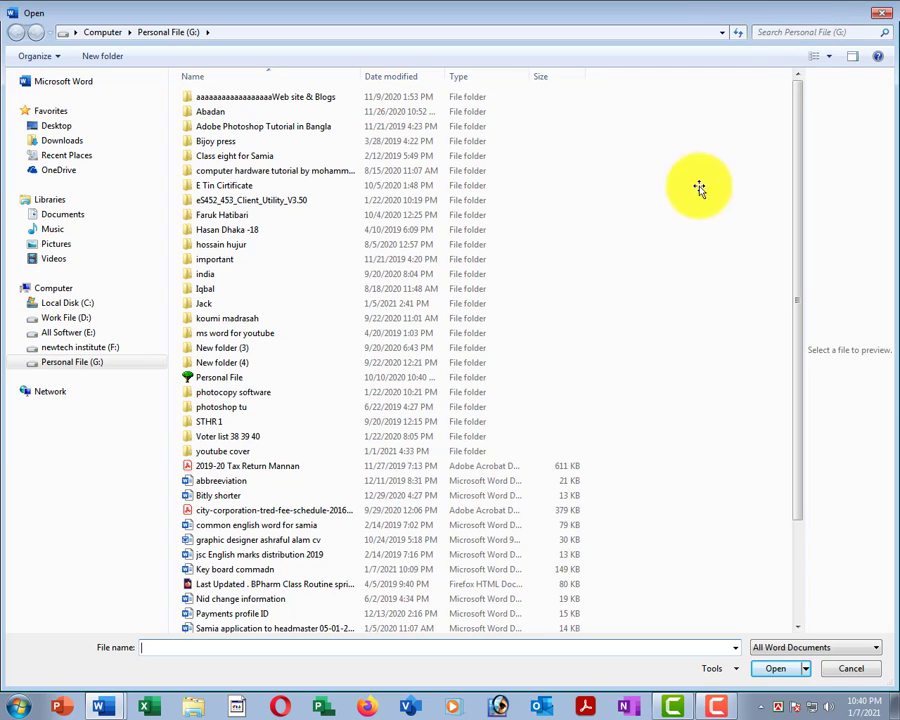
{"action": "left_click_drag", "start_coordinate": [820, 14], "coordinate": [317, 430]}
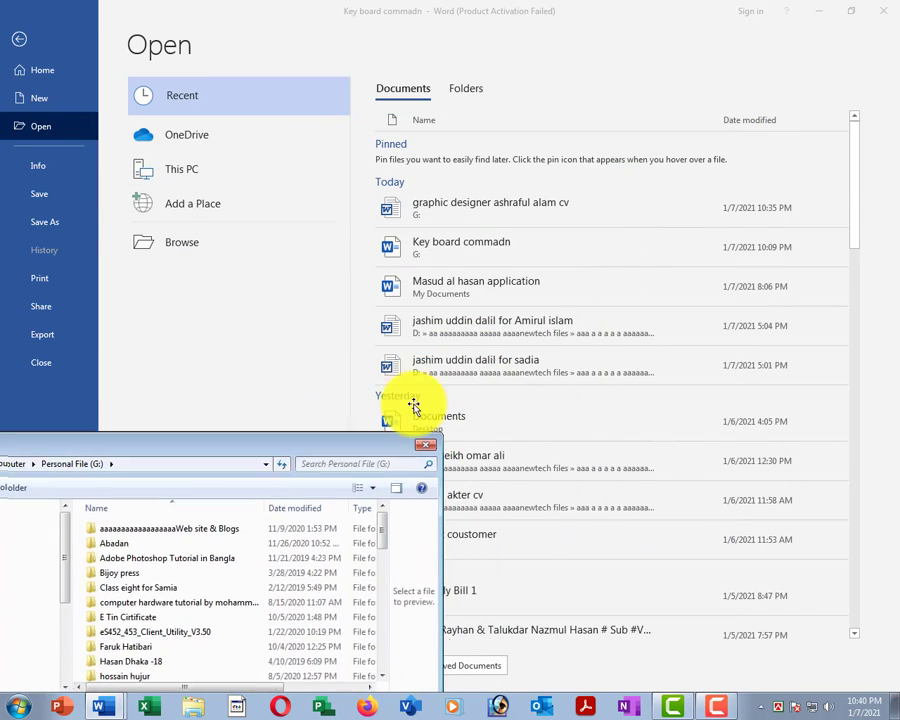
{"action": "left_click_drag", "start_coordinate": [413, 406], "coordinate": [614, 168]}
{"action": "key", "text": "Escape"}
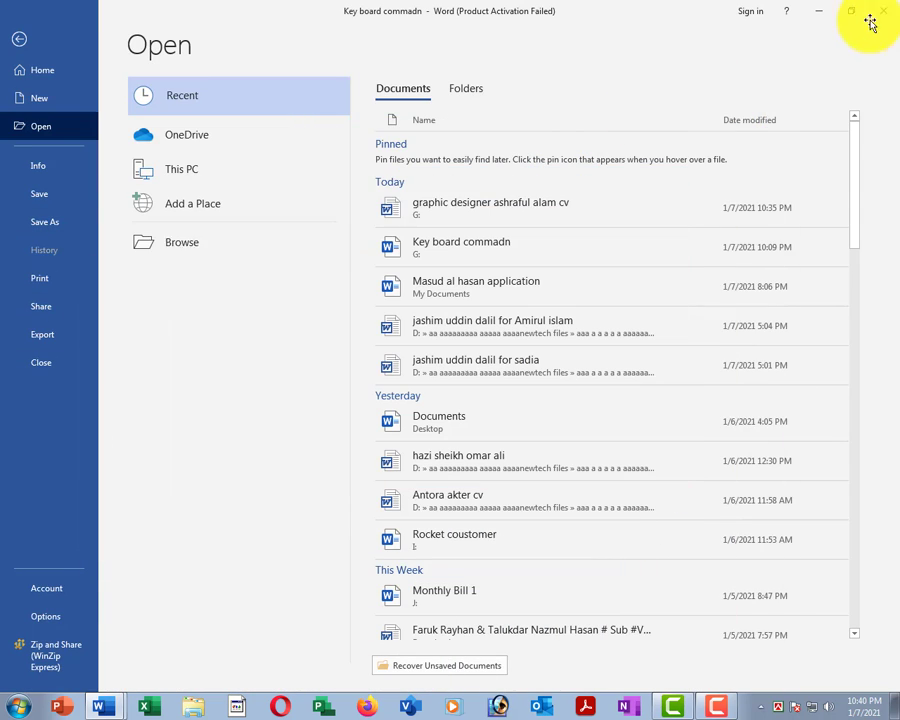
{"action": "key", "text": "ctrl+w"}
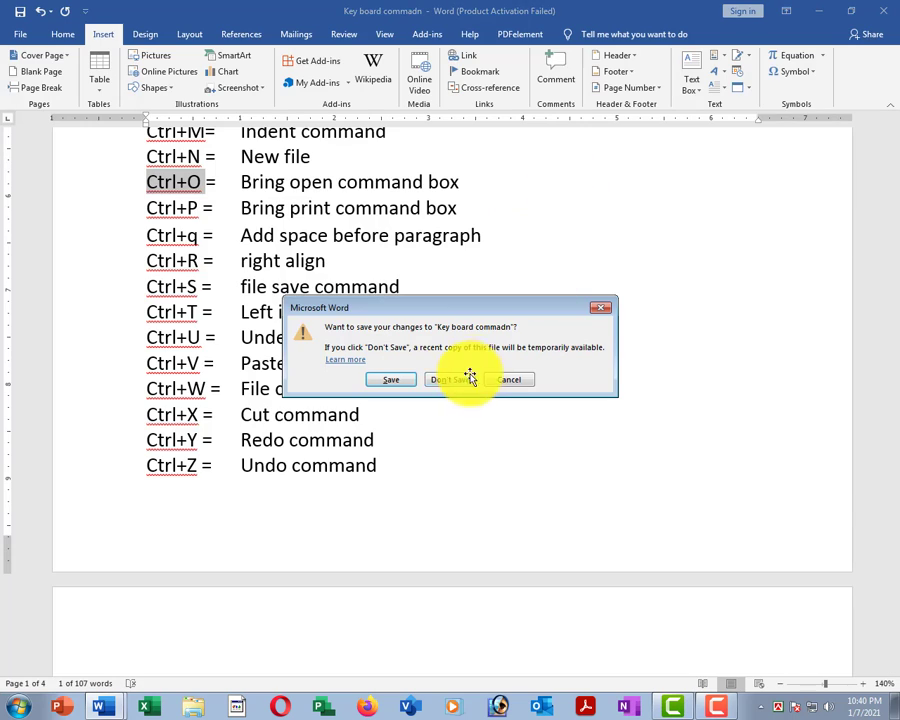
{"action": "left_click", "coordinate": [512, 378]}
{"action": "left_click", "coordinate": [404, 298]}
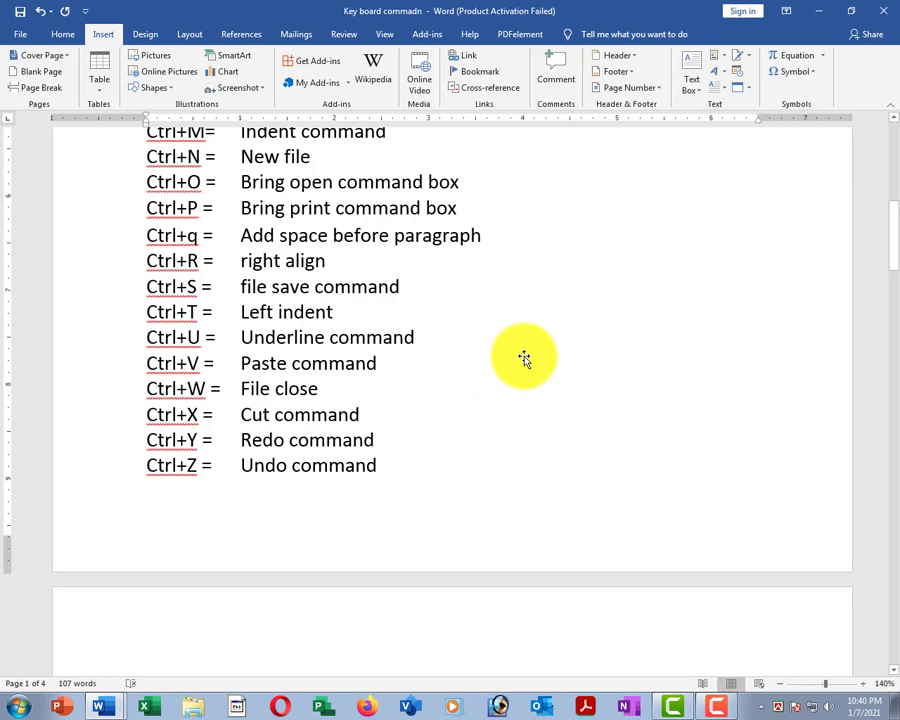
Step: Open the "Angikar nama" document from the Documents library
{"action": "key", "text": "ctrl+o"}
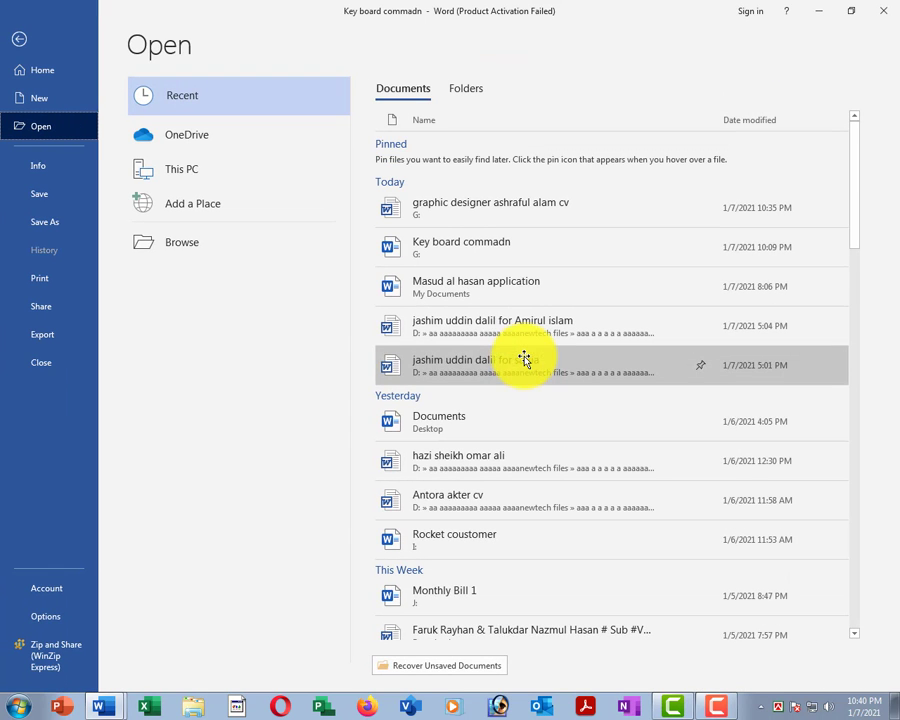
{"action": "left_click", "coordinate": [177, 245]}
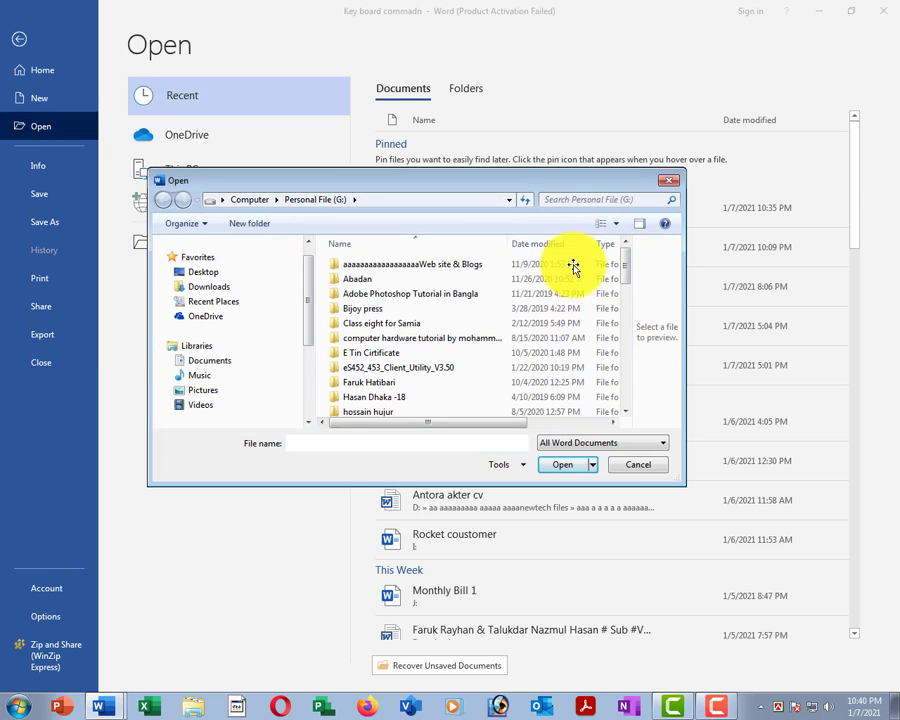
{"action": "left_click_drag", "start_coordinate": [477, 197], "coordinate": [466, 281]}
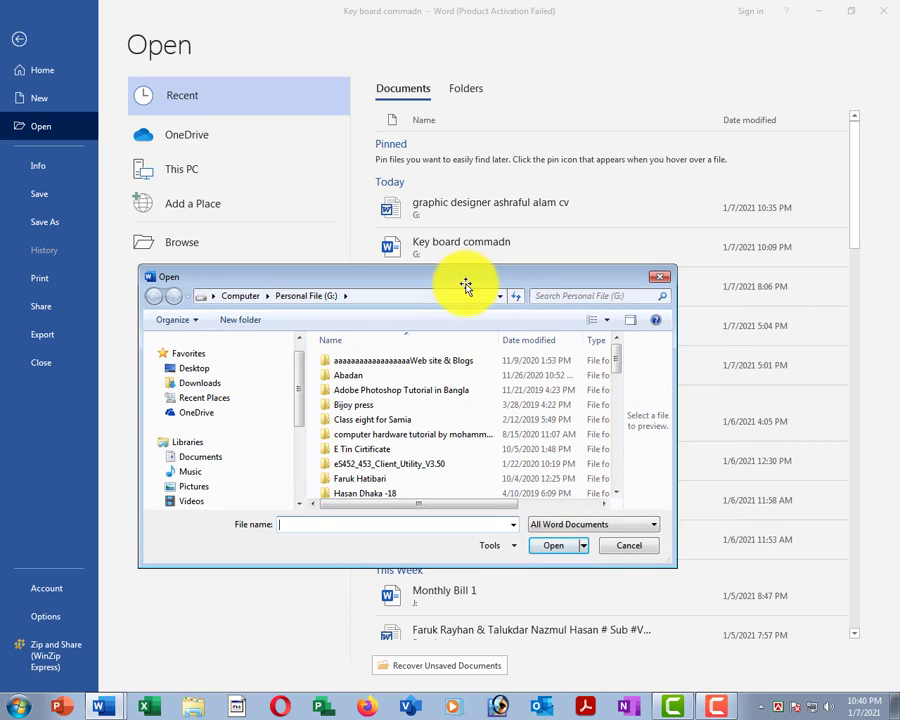
{"action": "left_click", "coordinate": [195, 384]}
{"action": "left_click", "coordinate": [212, 456]}
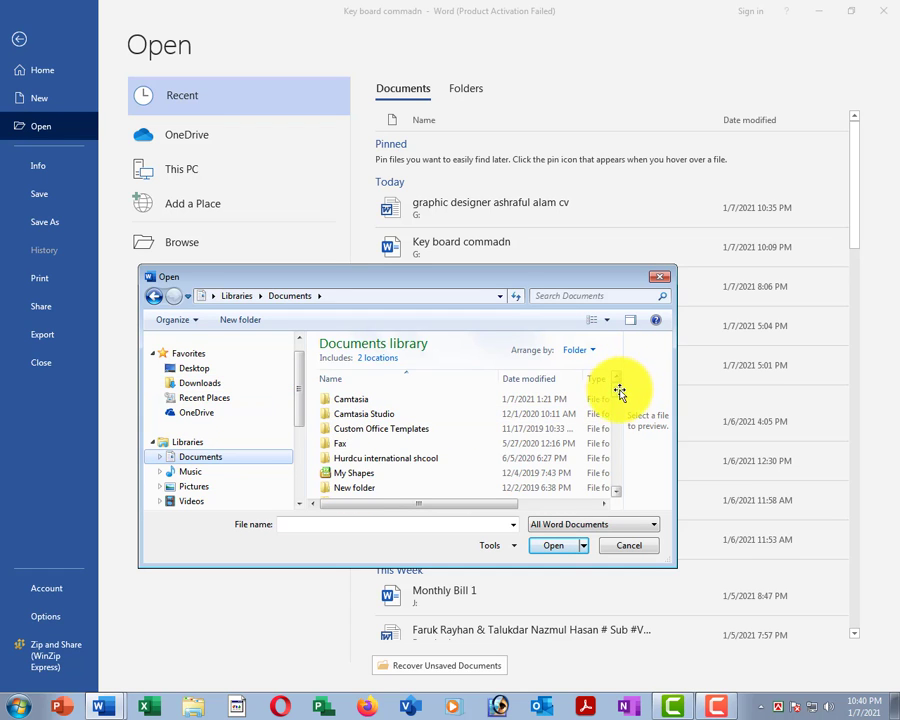
{"action": "scroll", "coordinate": [620, 392], "scroll_direction": "down", "scroll_amount": 4}
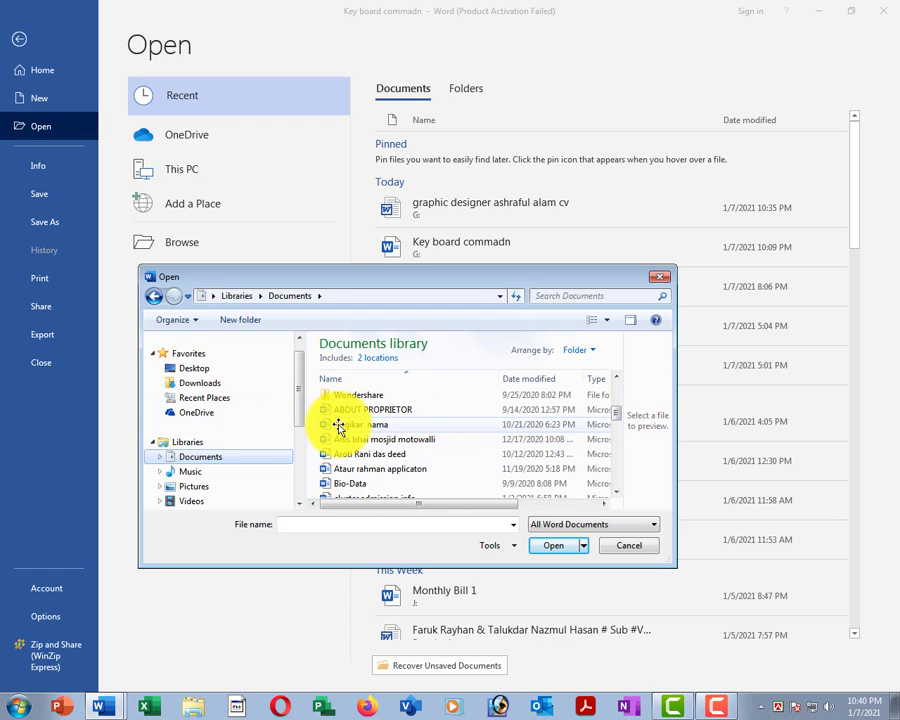
{"action": "left_click", "coordinate": [345, 424]}
{"action": "left_click", "coordinate": [558, 545]}
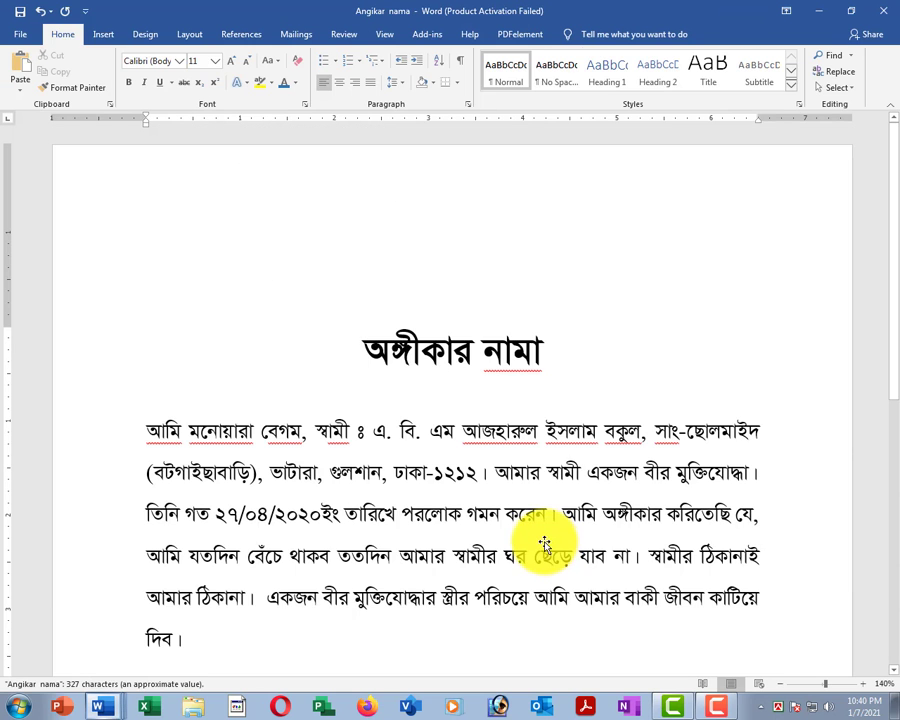
{"action": "scroll", "coordinate": [562, 477], "scroll_direction": "down", "scroll_amount": 4}
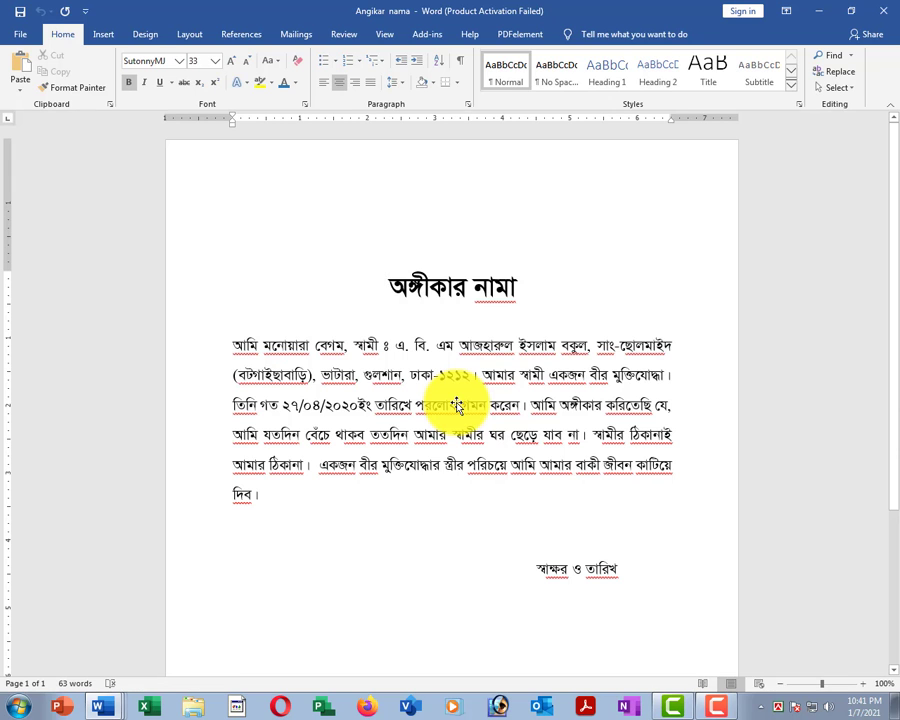
Step: Look through the recent documents on the Open page and switch back to the "Key board commadn" document
{"action": "key", "text": "ctrl+o"}
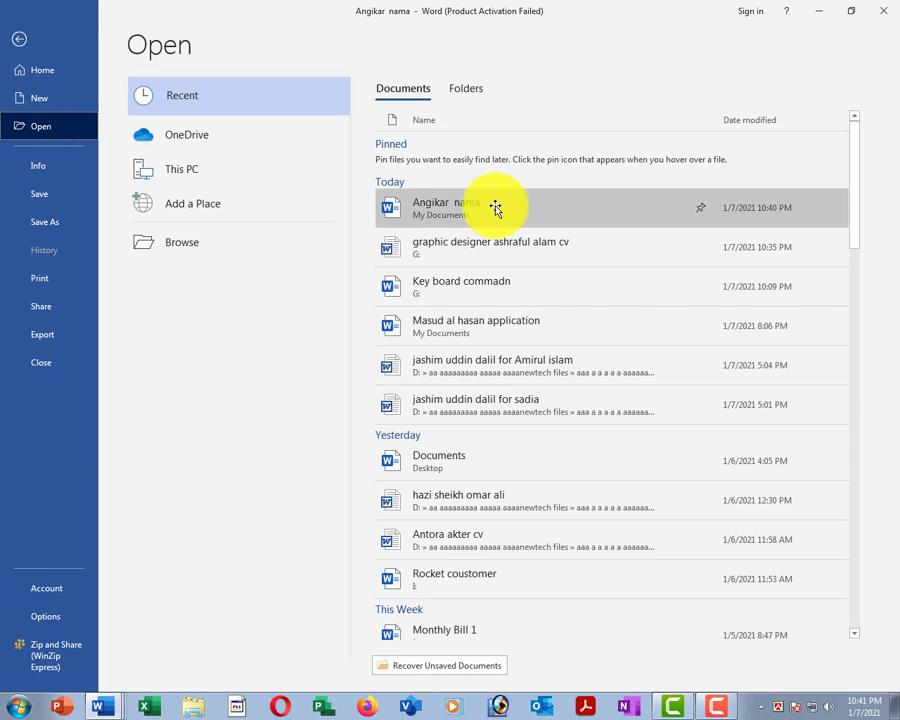
{"action": "scroll", "coordinate": [495, 207], "scroll_direction": "down", "scroll_amount": 10}
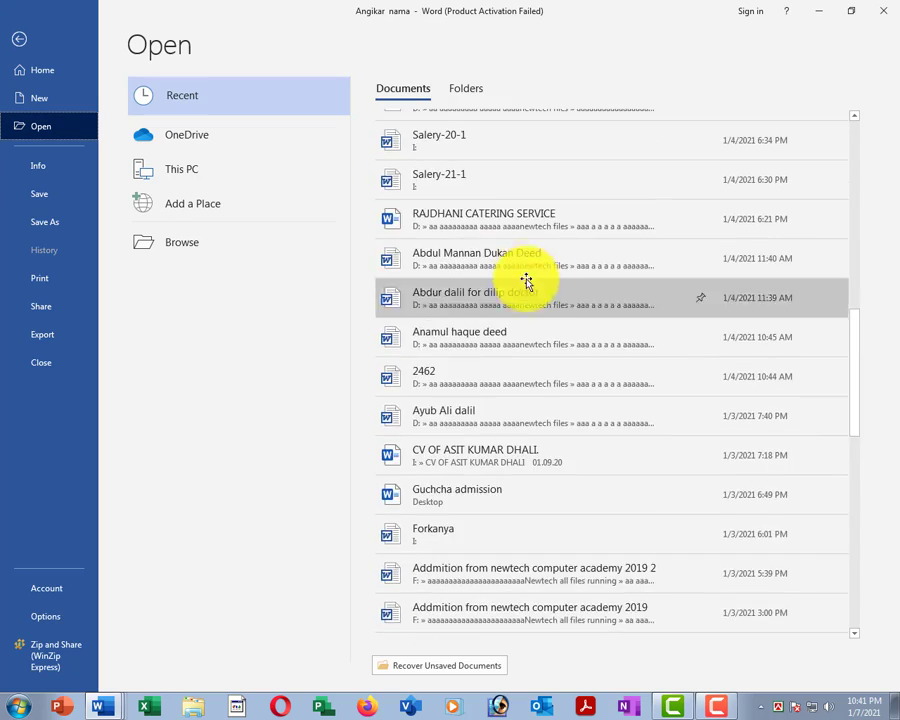
{"action": "scroll", "coordinate": [527, 283], "scroll_direction": "down", "scroll_amount": 7}
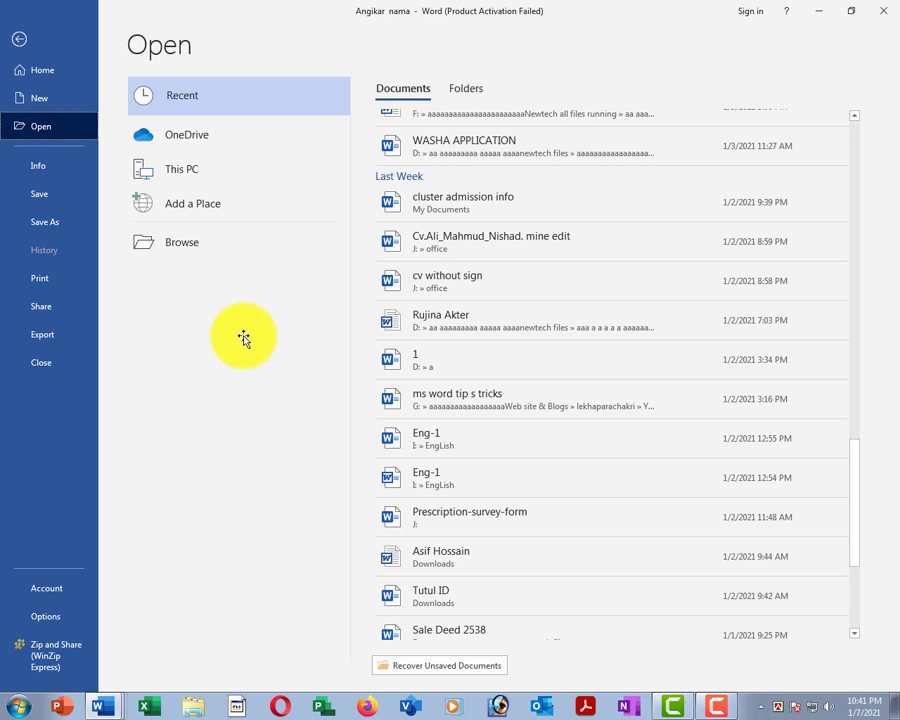
{"action": "key", "text": "Escape"}
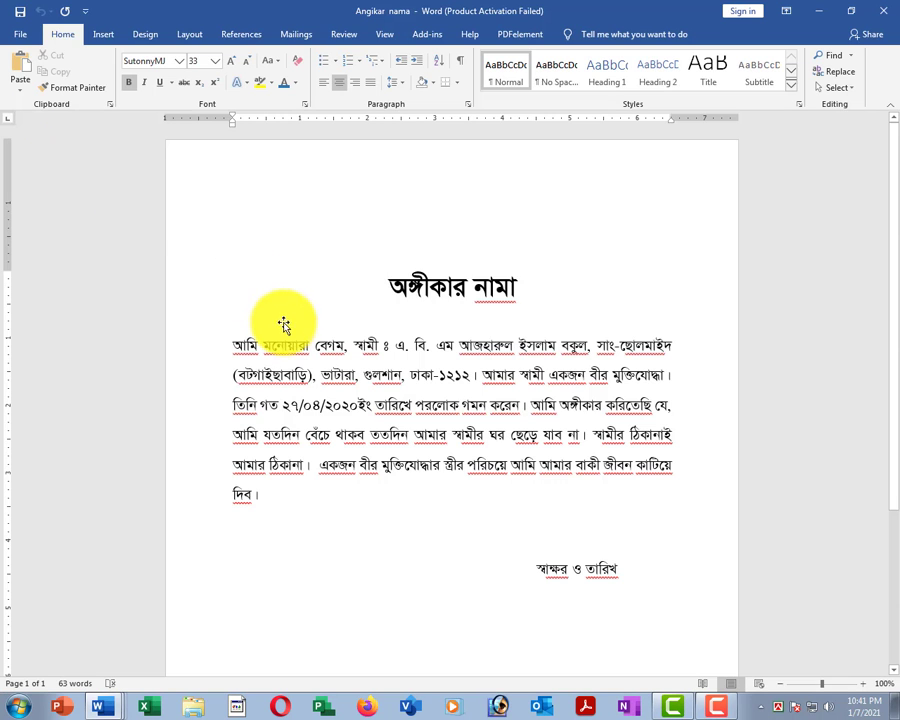
{"action": "key", "text": "alt+Tab"}
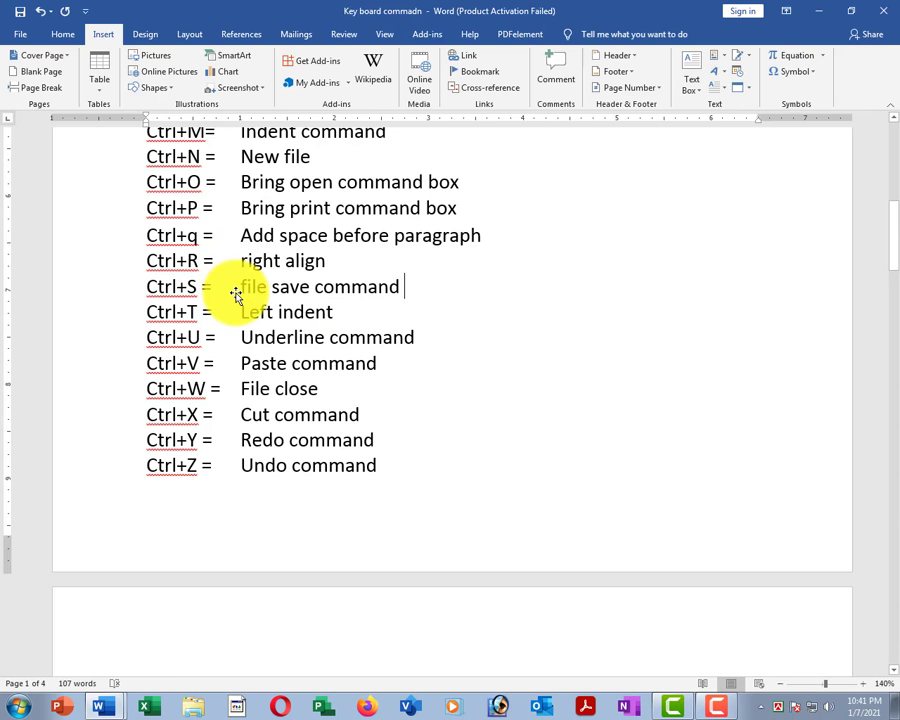
Step: Show the Open page and its file browsing dialog, cancel it and return to the shortcut list without closing the document
{"action": "key", "text": "ctrl+o"}
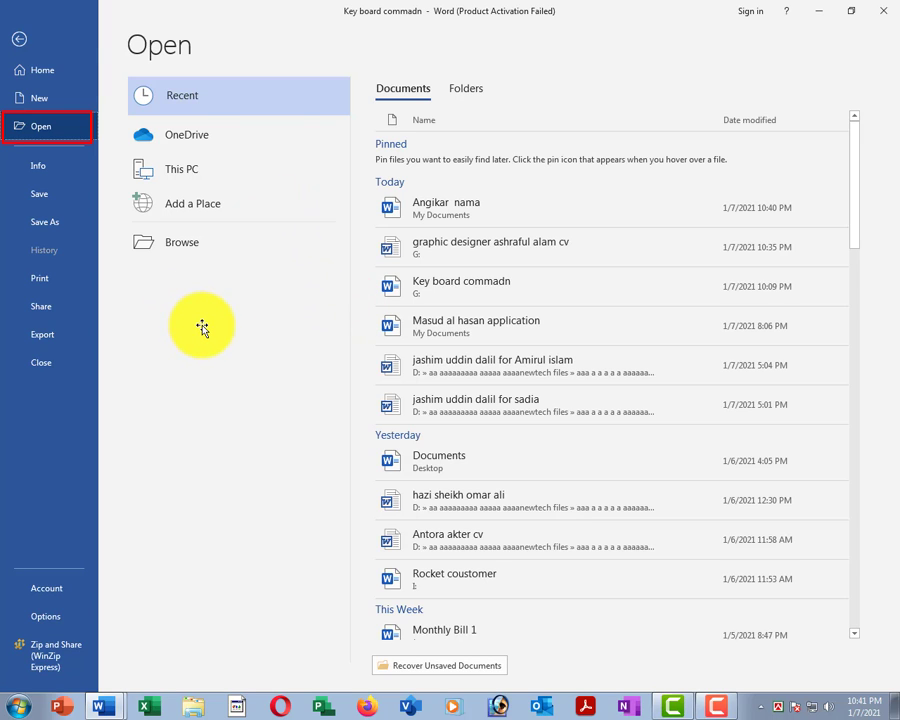
{"action": "left_click", "coordinate": [166, 244]}
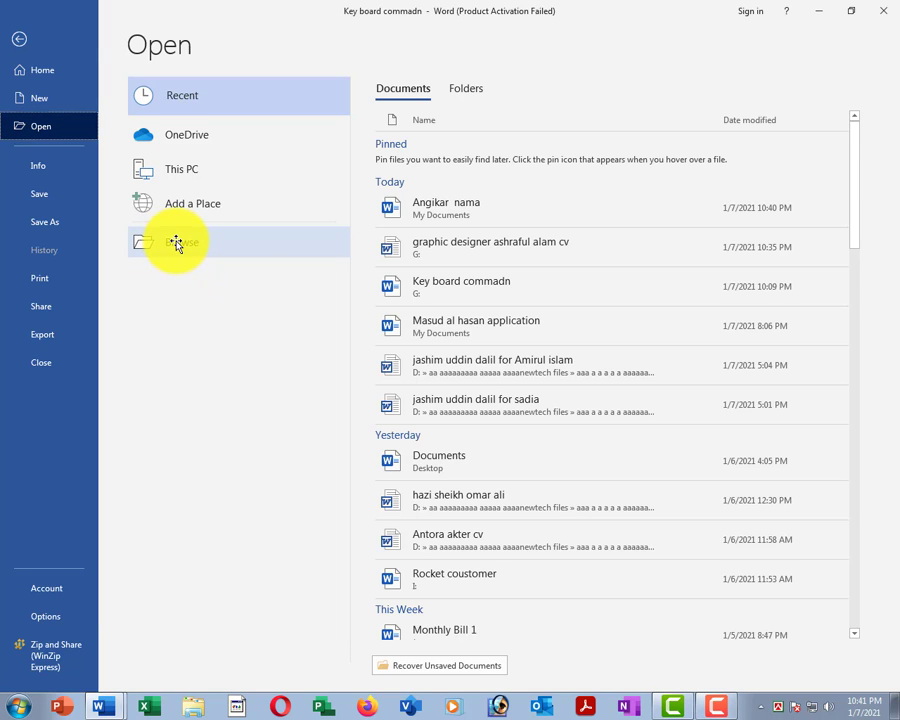
{"action": "left_click_drag", "start_coordinate": [400, 286], "coordinate": [444, 261]}
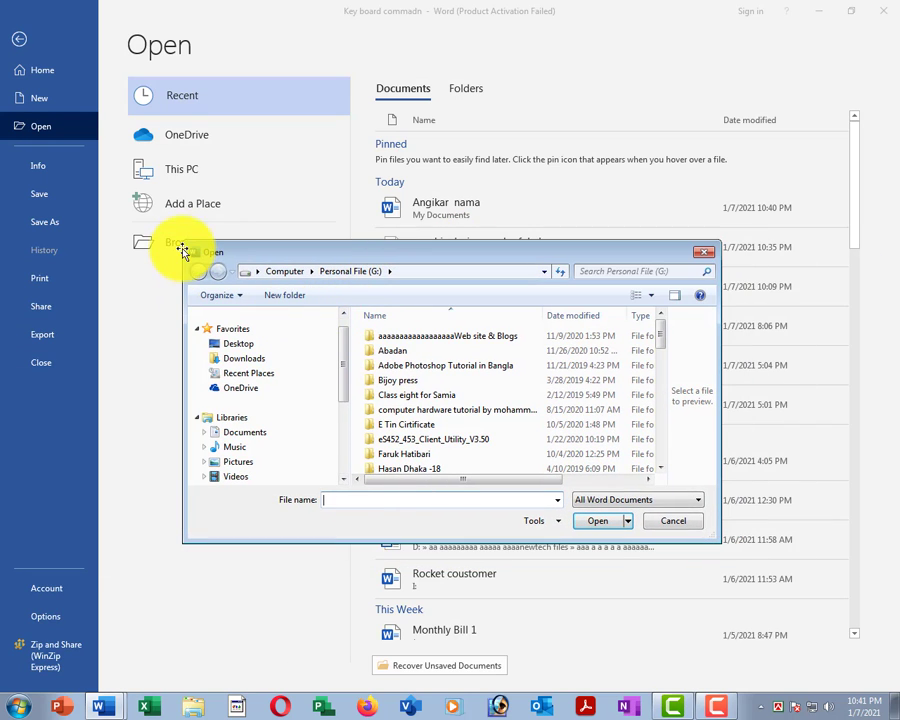
{"action": "mouse_move", "coordinate": [180, 238]}
{"action": "left_mouse_down"}
{"action": "mouse_move", "coordinate": [703, 556]}
{"action": "mouse_move", "coordinate": [727, 548]}
{"action": "left_mouse_up"}
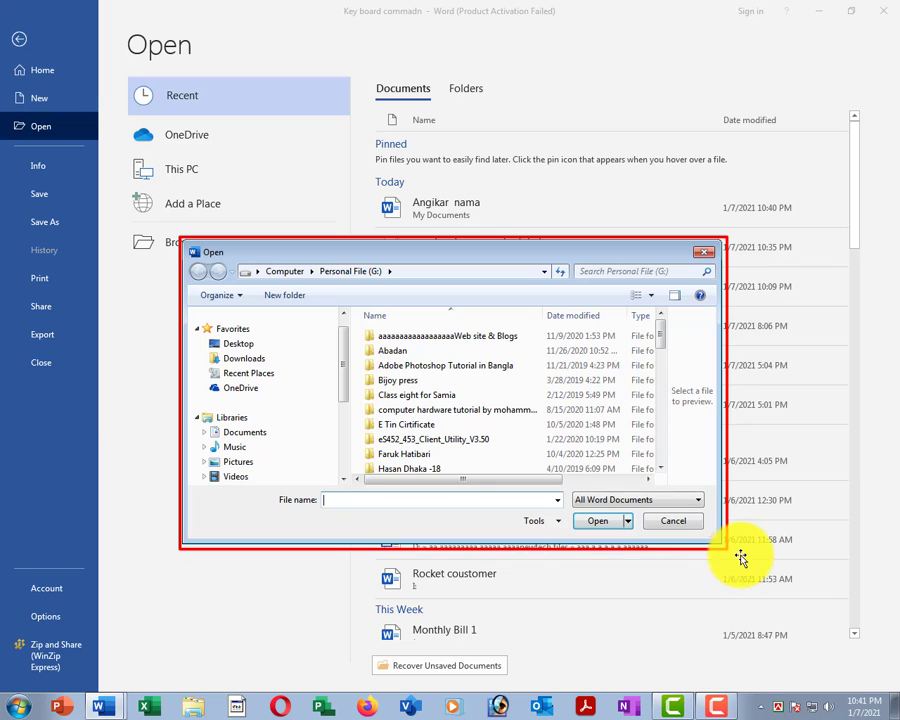
{"action": "left_click", "coordinate": [680, 521]}
{"action": "left_click", "coordinate": [884, 10]}
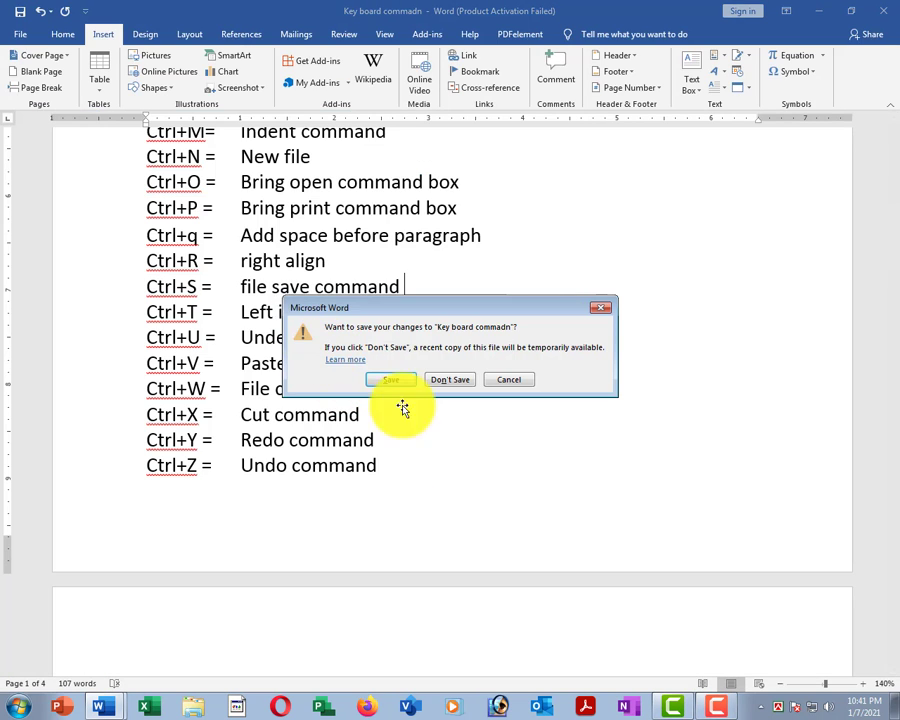
{"action": "left_click", "coordinate": [509, 370]}
{"action": "left_click", "coordinate": [388, 387]}
Step: Go from the Ctrl+P entry to the keyboard picture at the document's start and point out the Ctrl and P keys
{"action": "scroll", "coordinate": [311, 362], "scroll_direction": "up", "scroll_amount": 3}
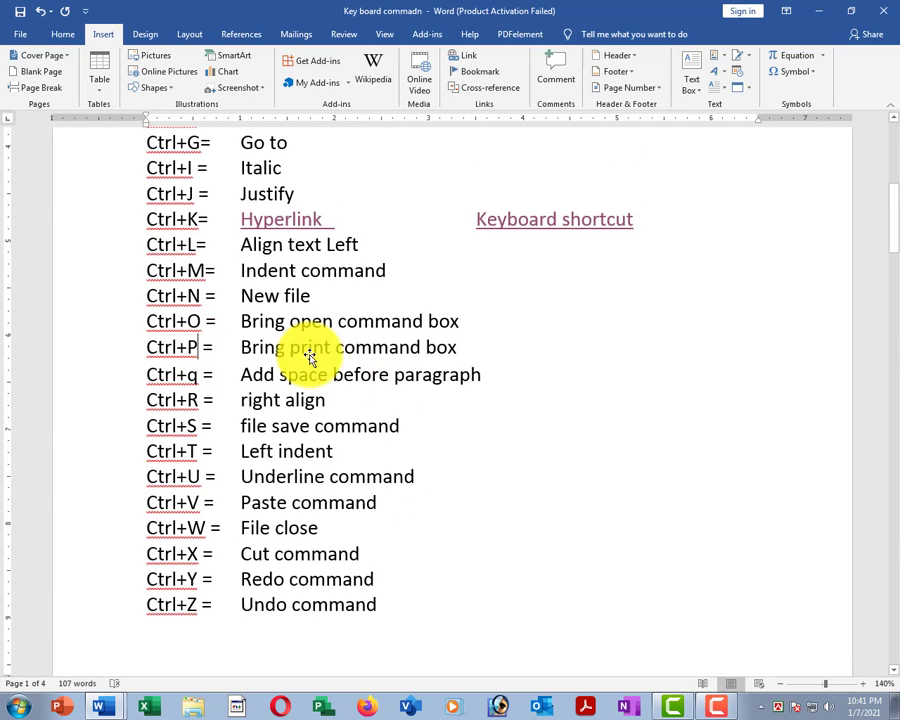
{"action": "left_click", "coordinate": [334, 375]}
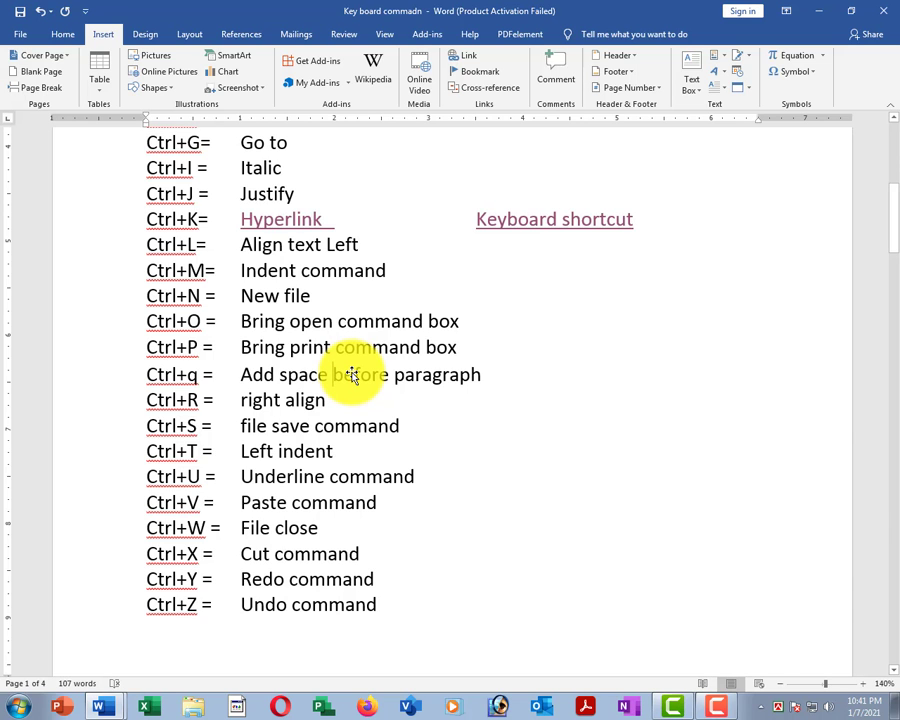
{"action": "scroll", "coordinate": [352, 376], "scroll_direction": "down", "scroll_amount": 7}
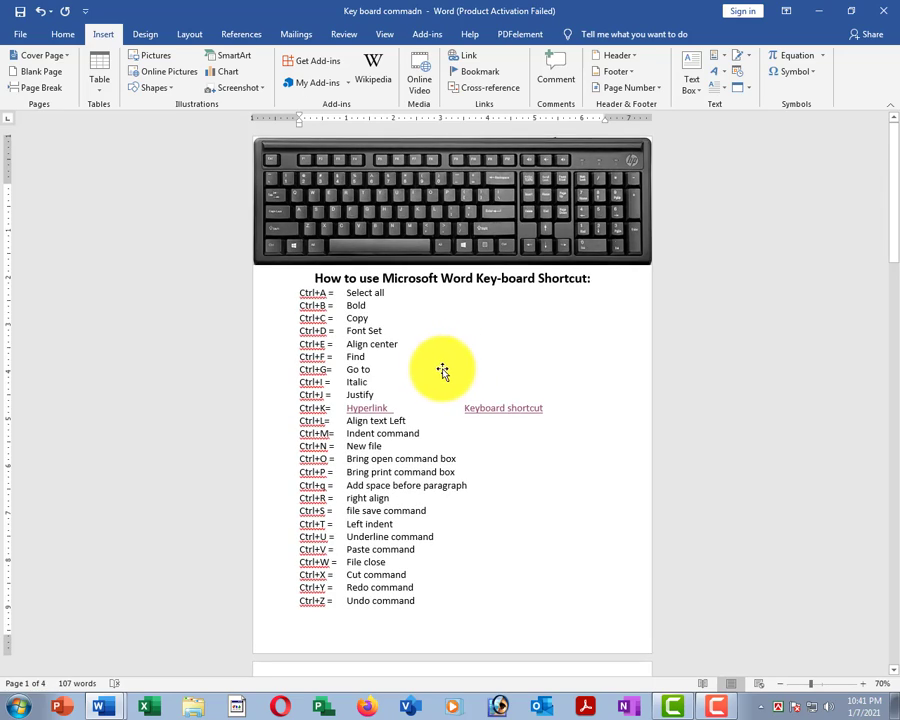
{"action": "scroll", "coordinate": [442, 371], "scroll_direction": "up", "scroll_amount": 8}
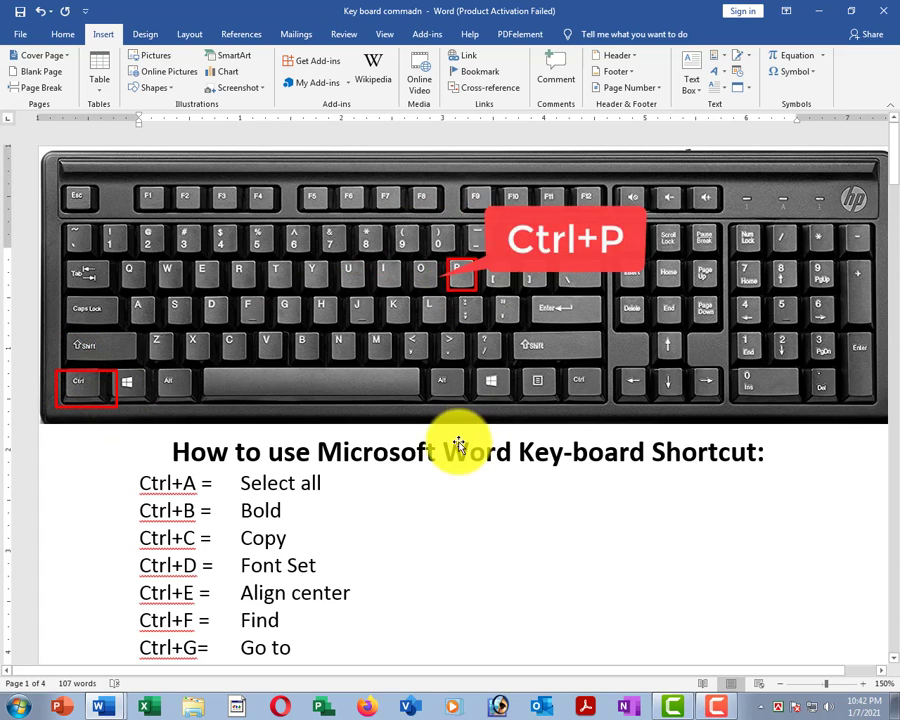
{"action": "scroll", "coordinate": [450, 457], "scroll_direction": "down", "scroll_amount": 6, "text": "ctrl"}
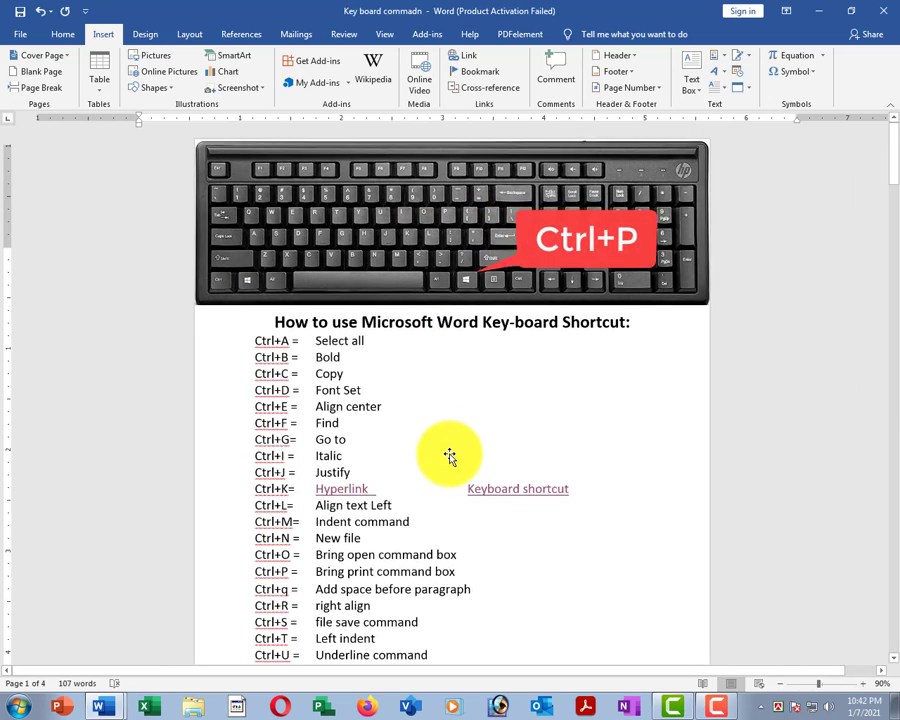
Step: Show the Print page with its preview and return to the shortcut list, keeping the document open
{"action": "key", "text": "ctrl+p"}
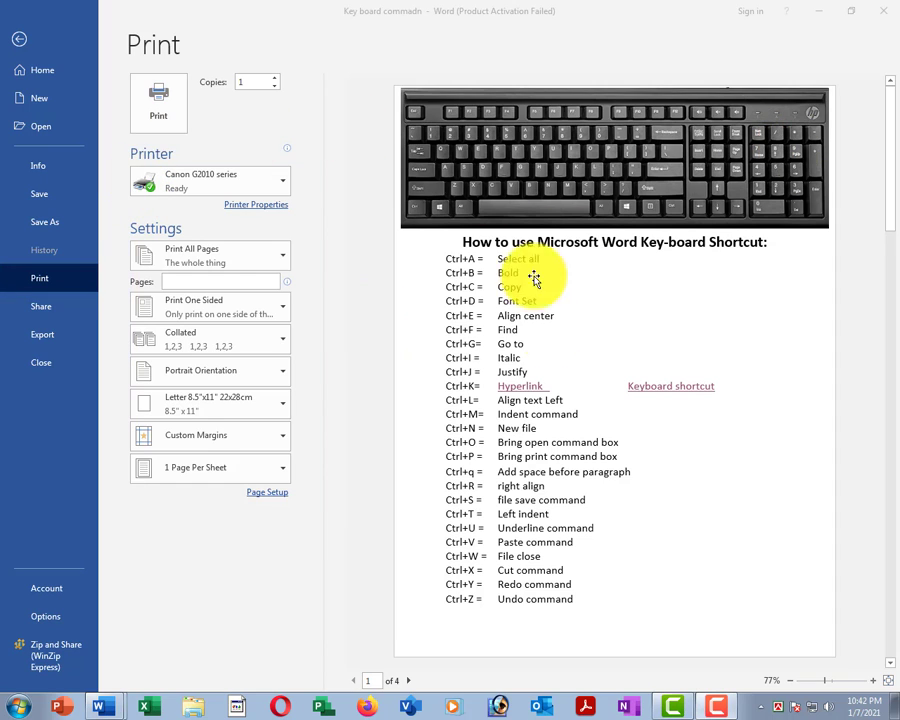
{"action": "left_click", "coordinate": [885, 12]}
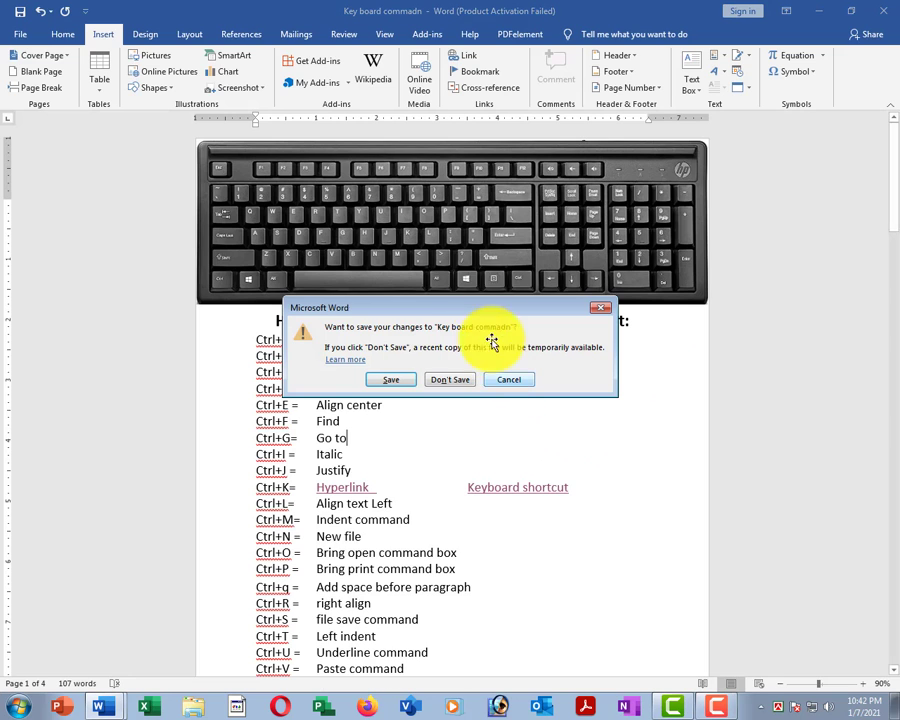
{"action": "left_click", "coordinate": [500, 380]}
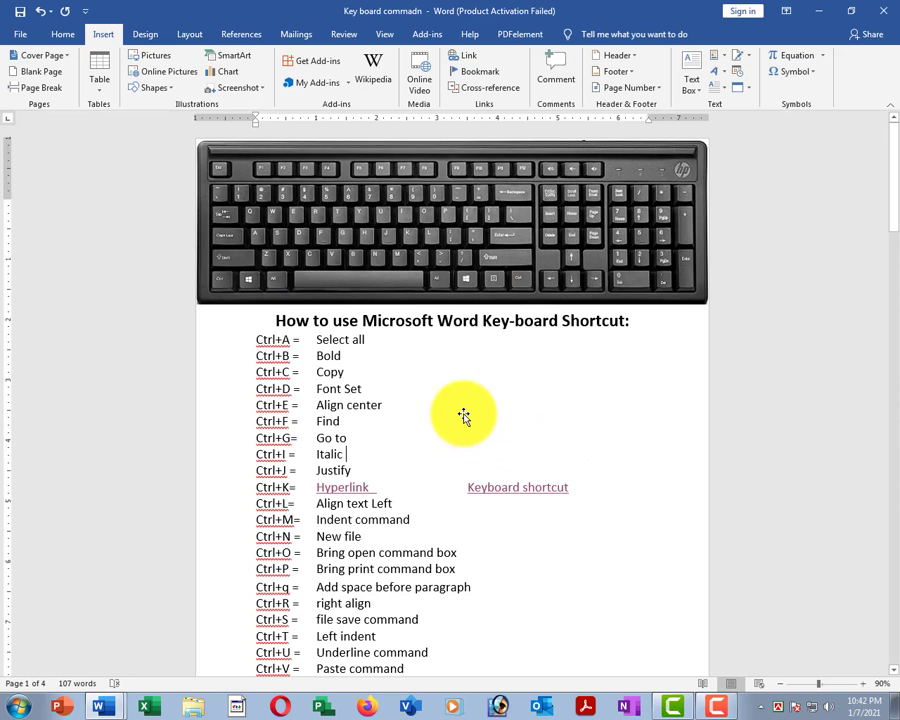
Step: Enlarge the shortcut list around the Ctrl+q entry and select the "Ctrl+q" label
{"action": "scroll", "coordinate": [464, 408], "scroll_direction": "up", "scroll_amount": 5, "text": "ctrl"}
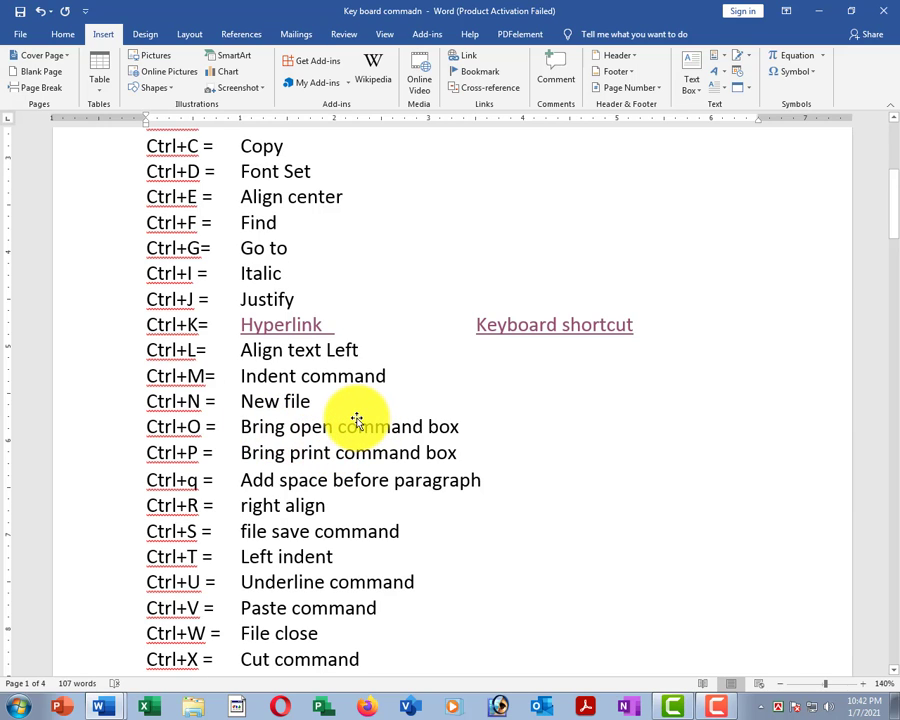
{"action": "scroll", "coordinate": [356, 406], "scroll_direction": "up", "scroll_amount": 1}
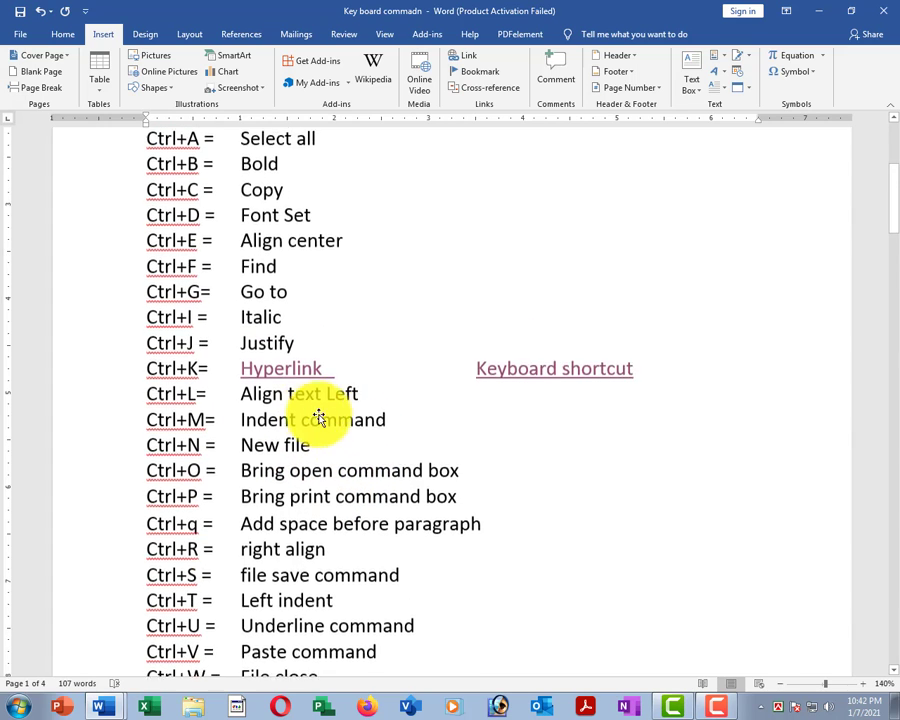
{"action": "scroll", "coordinate": [274, 464], "scroll_direction": "down", "scroll_amount": 3}
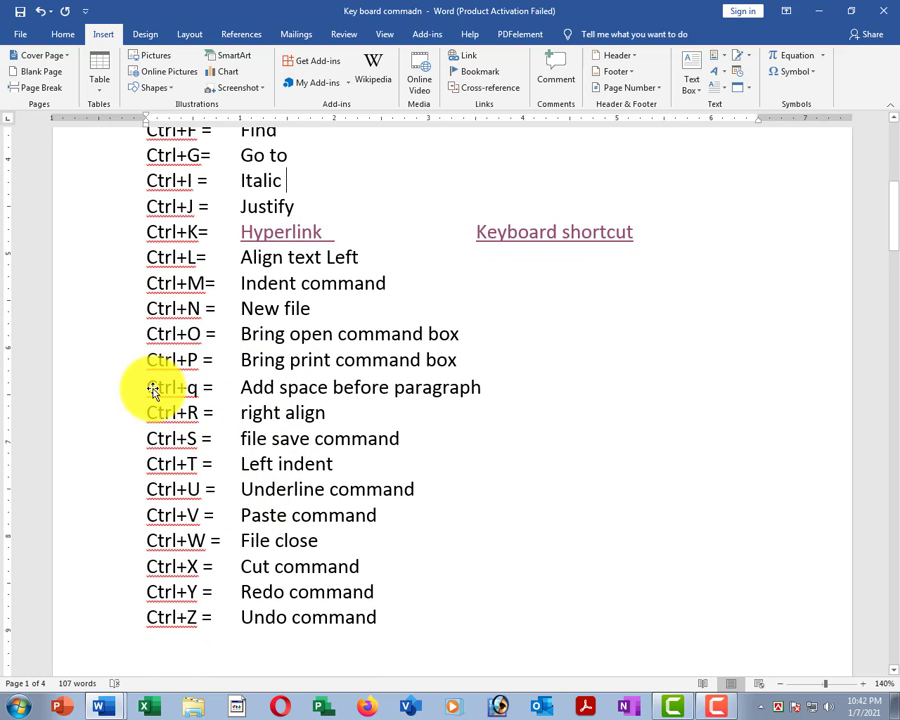
{"action": "left_click_drag", "start_coordinate": [148, 387], "coordinate": [196, 387]}
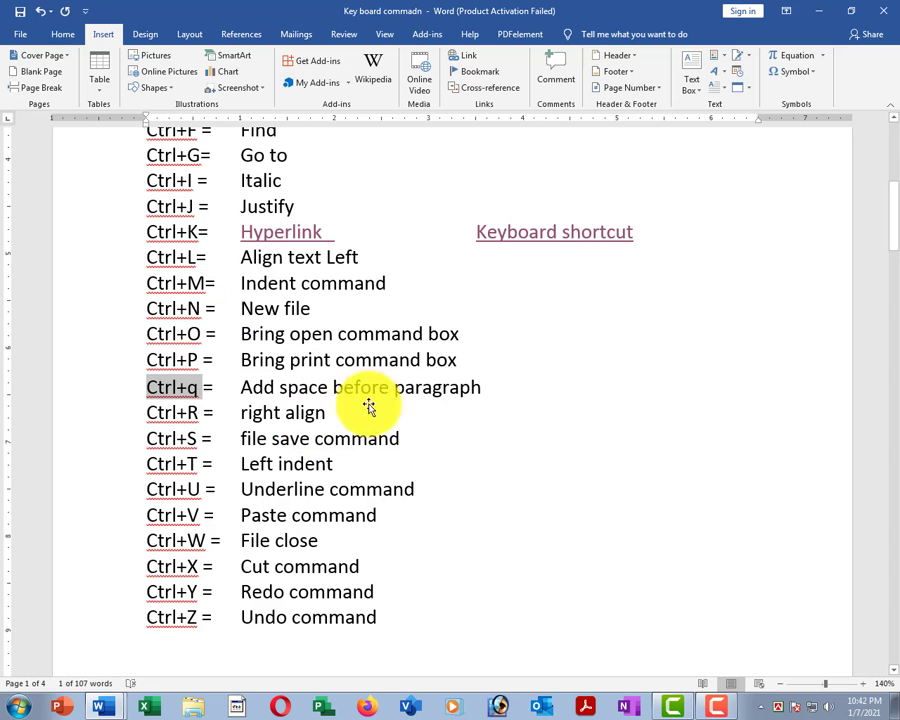
{"action": "scroll", "coordinate": [370, 410], "scroll_direction": "up", "scroll_amount": 1}
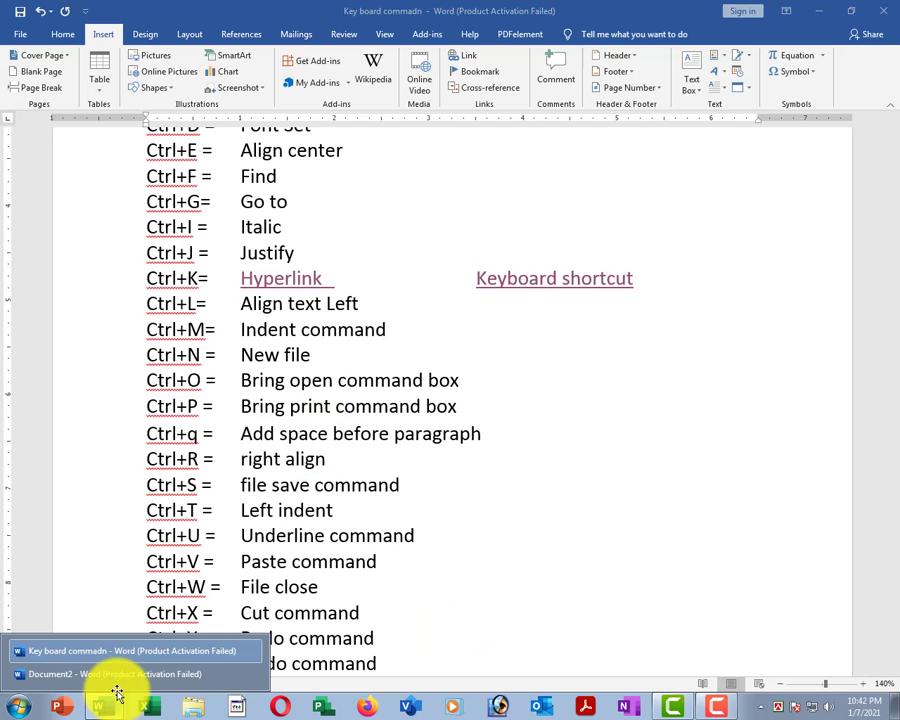
Step: Show the sample text in Document2 and return to the shortcut list at the "Add space before paragraph" description
{"action": "left_click", "coordinate": [117, 680]}
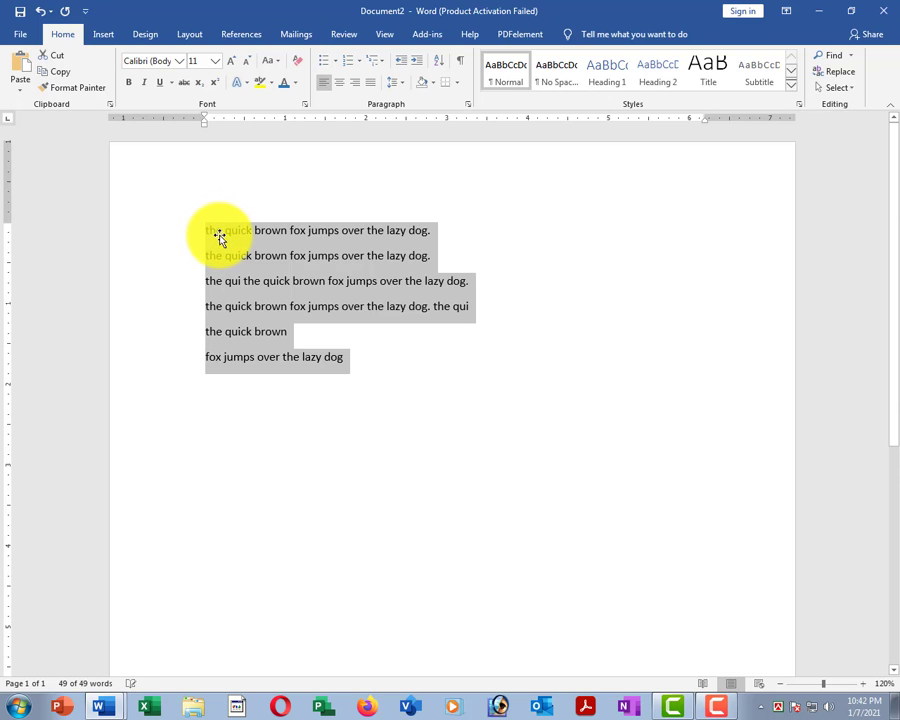
{"action": "key", "text": "ctrl+w"}
{"action": "left_click", "coordinate": [506, 379]}
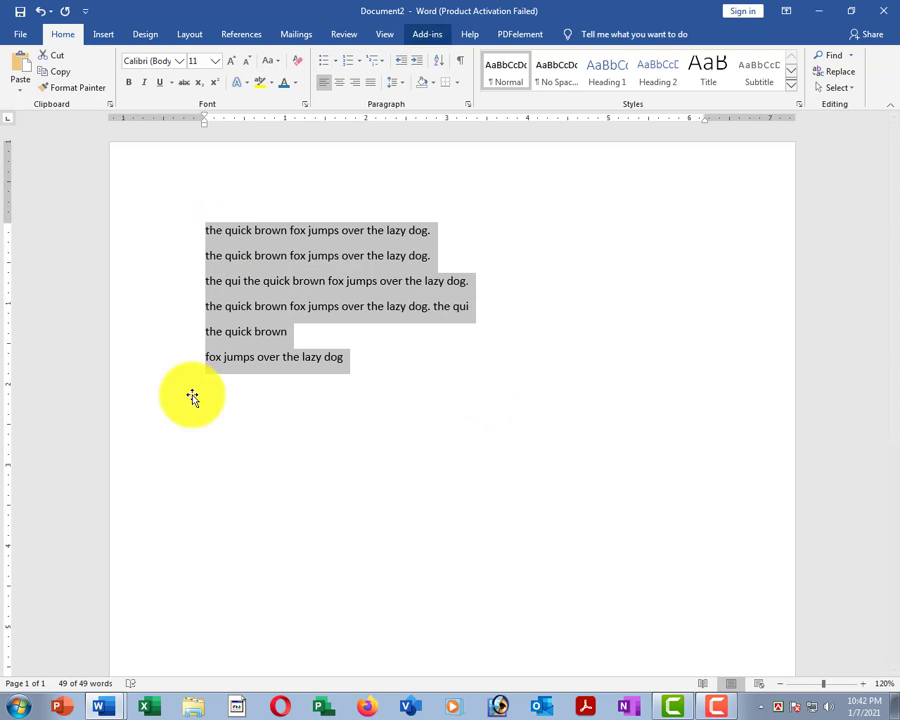
{"action": "mouse_move", "coordinate": [106, 693]}
{"action": "left_click", "coordinate": [97, 655]}
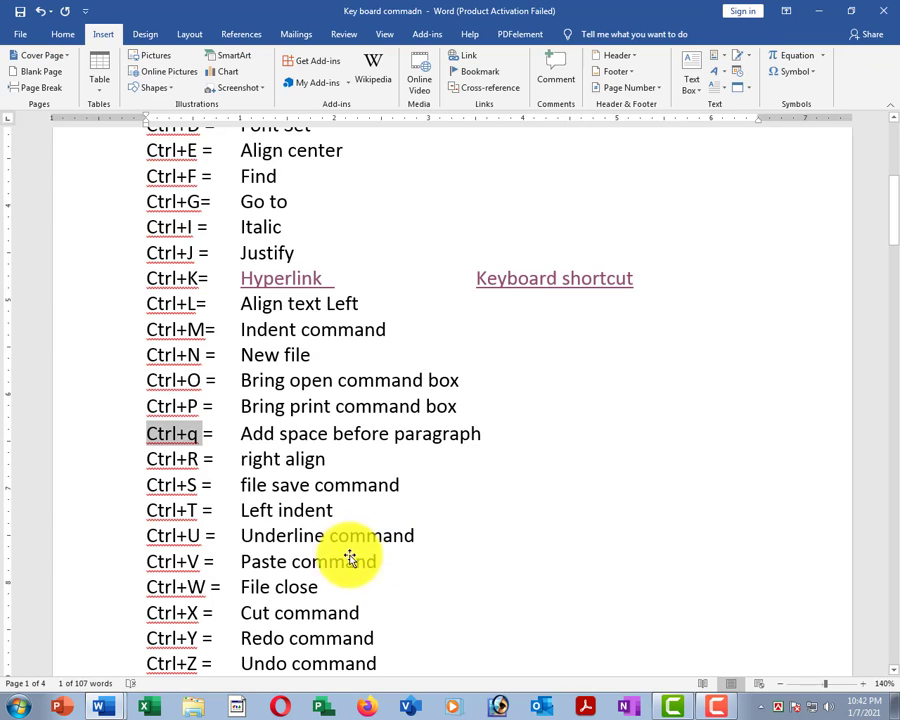
{"action": "left_click", "coordinate": [328, 438]}
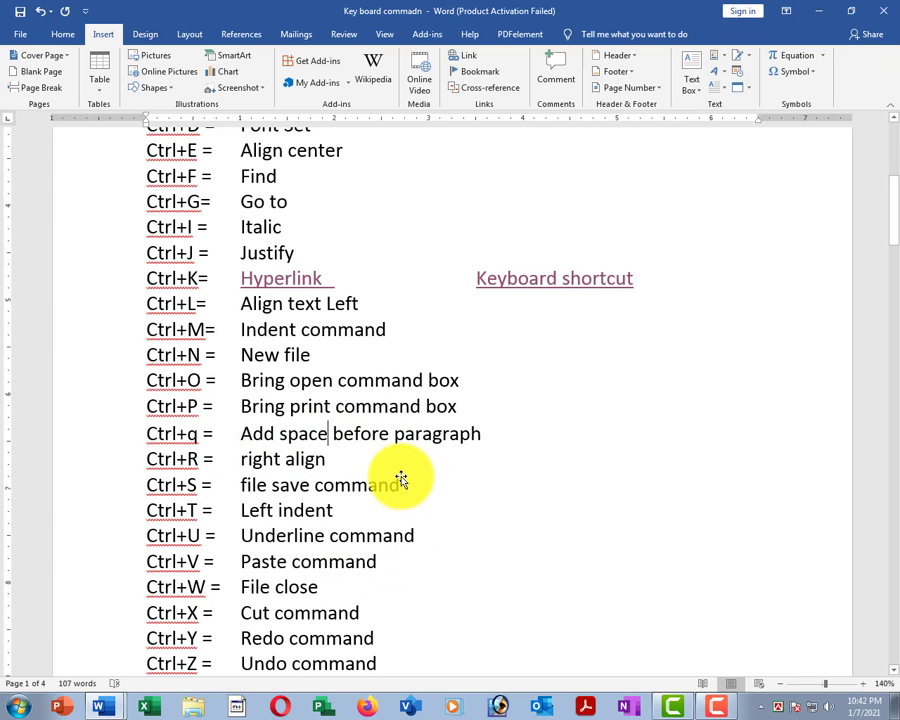
Step: Add space before all the selected sample paragraphs in Document2
{"action": "left_click", "coordinate": [114, 695]}
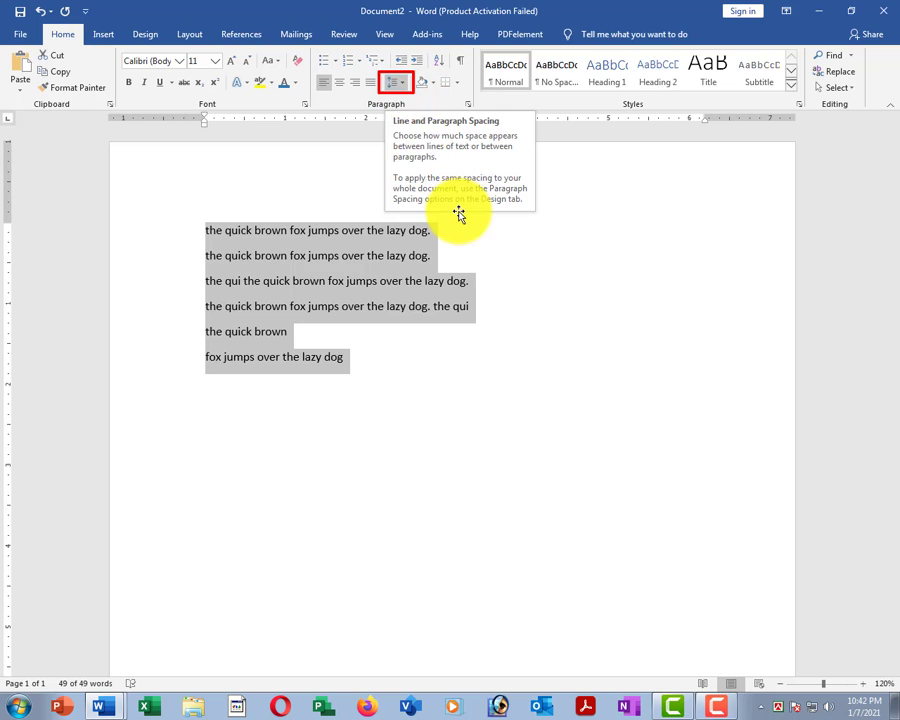
{"action": "left_click", "coordinate": [395, 82]}
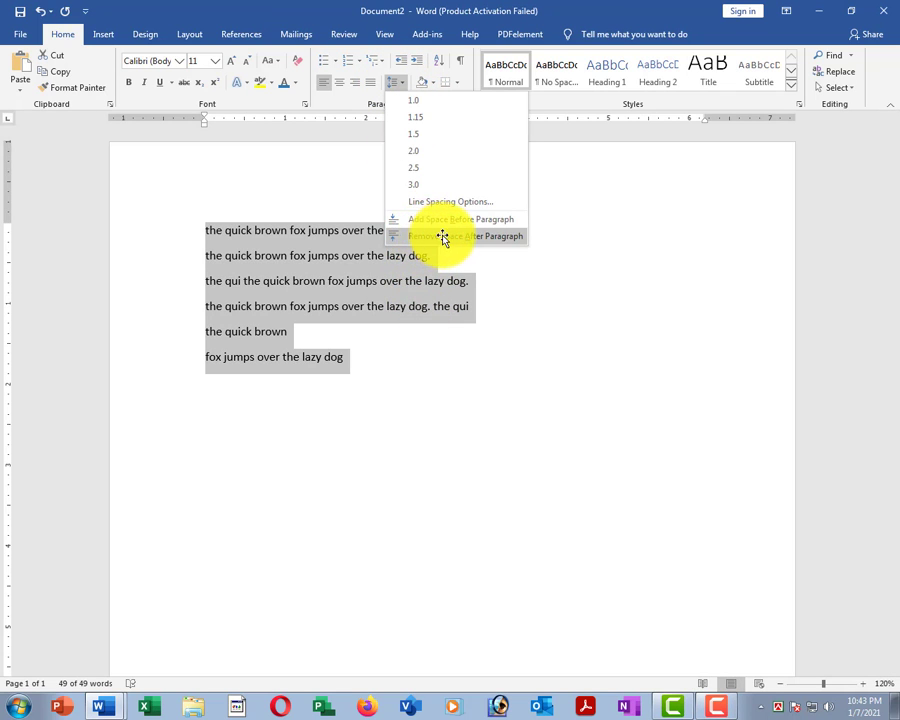
{"action": "left_click", "coordinate": [444, 220]}
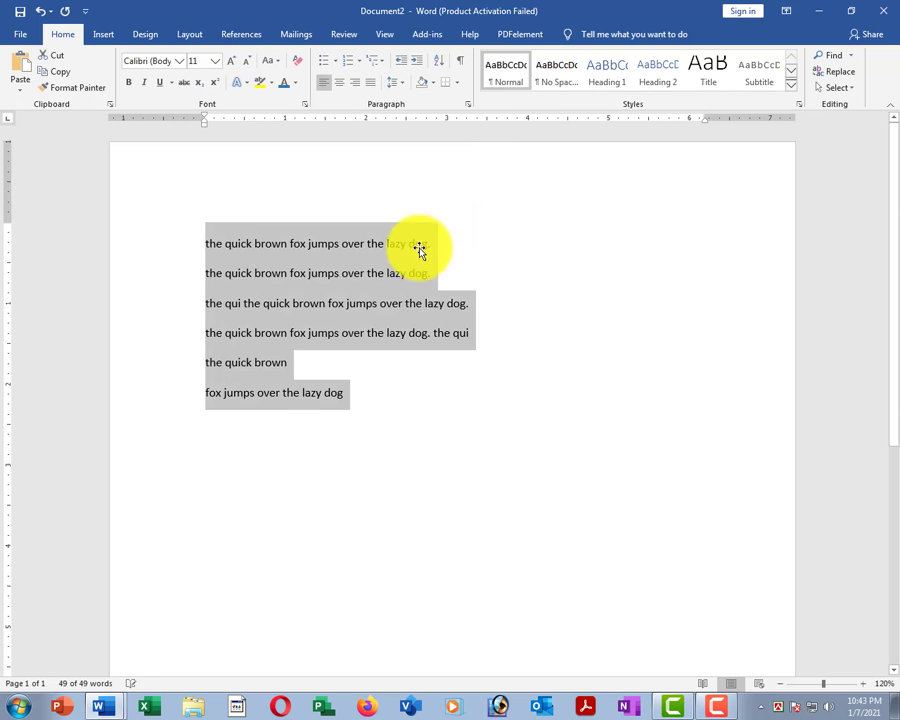
Step: Remove the space after and the space before all the sample paragraphs
{"action": "left_click", "coordinate": [393, 82]}
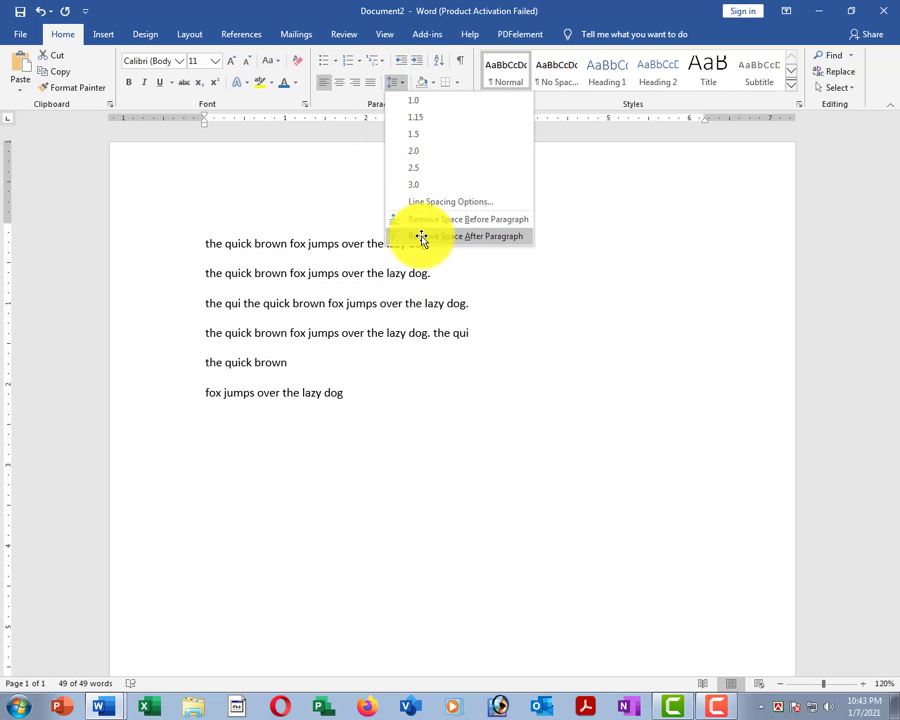
{"action": "left_click", "coordinate": [421, 236]}
{"action": "left_click", "coordinate": [398, 84]}
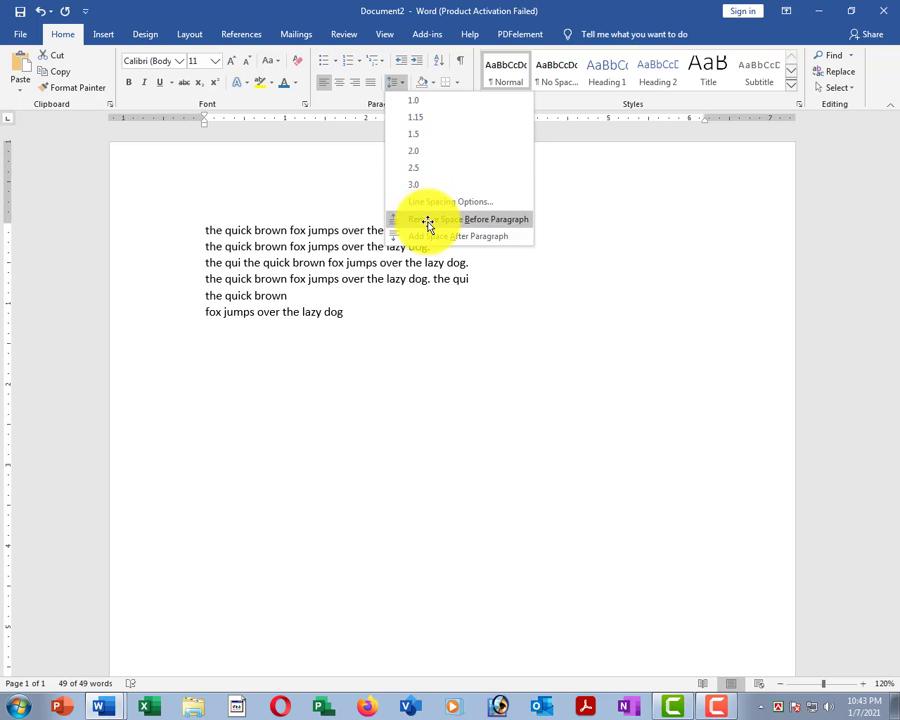
{"action": "left_click", "coordinate": [436, 220]}
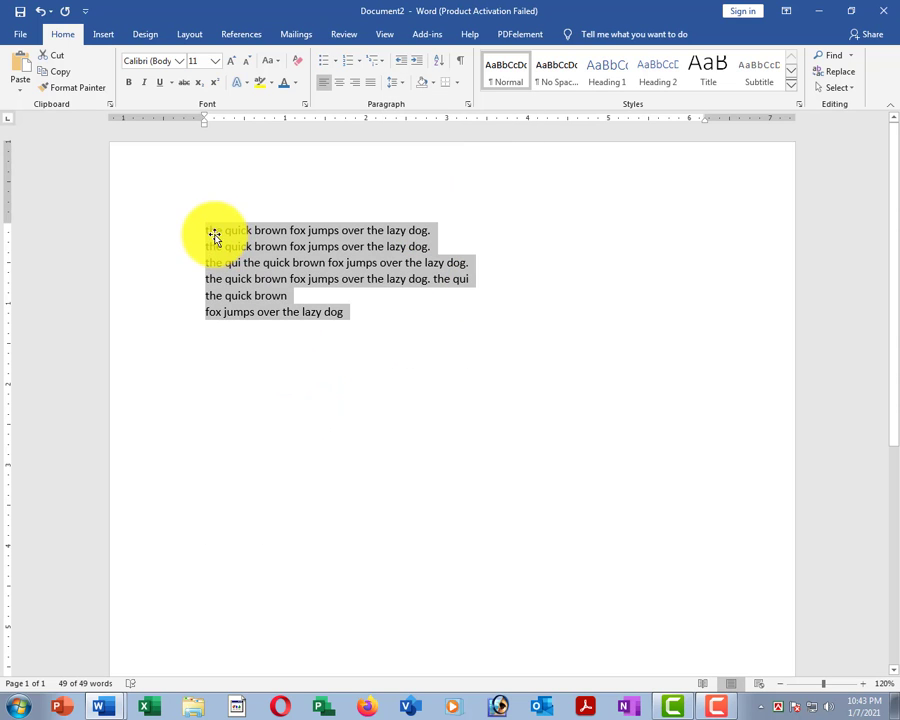
Step: Enlarge the sample text, add space before every paragraph and remove that space again
{"action": "scroll", "coordinate": [222, 245], "scroll_direction": "up", "scroll_amount": 12}
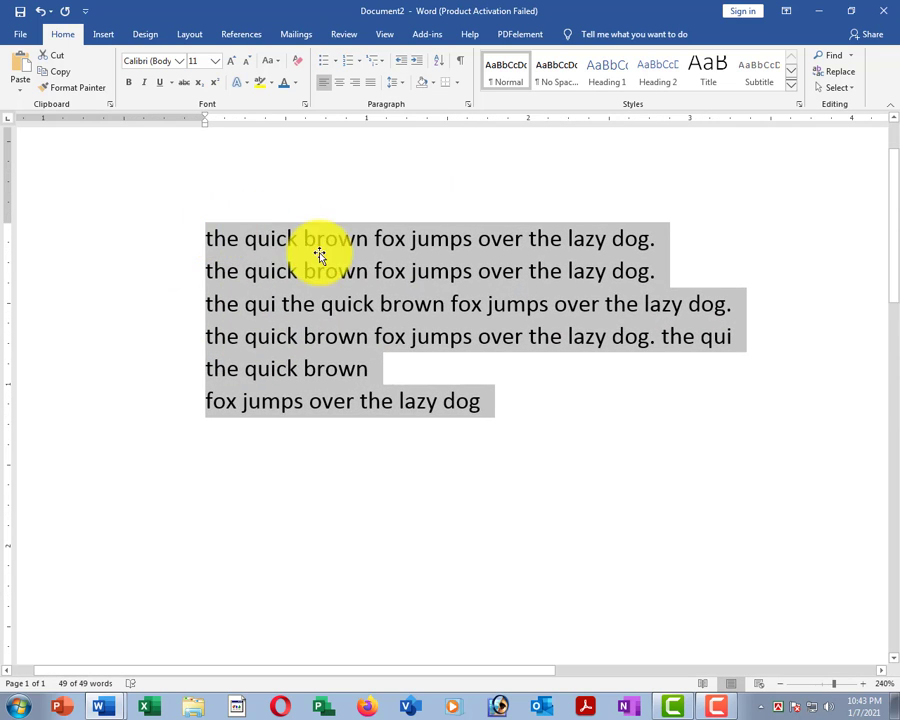
{"action": "left_click", "coordinate": [398, 84]}
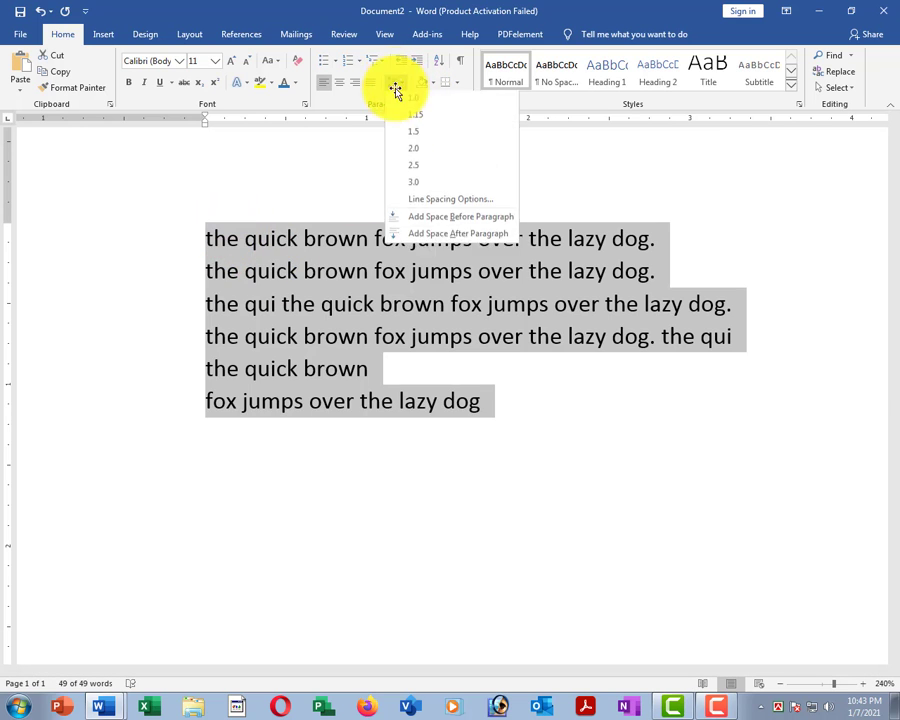
{"action": "left_click", "coordinate": [418, 220]}
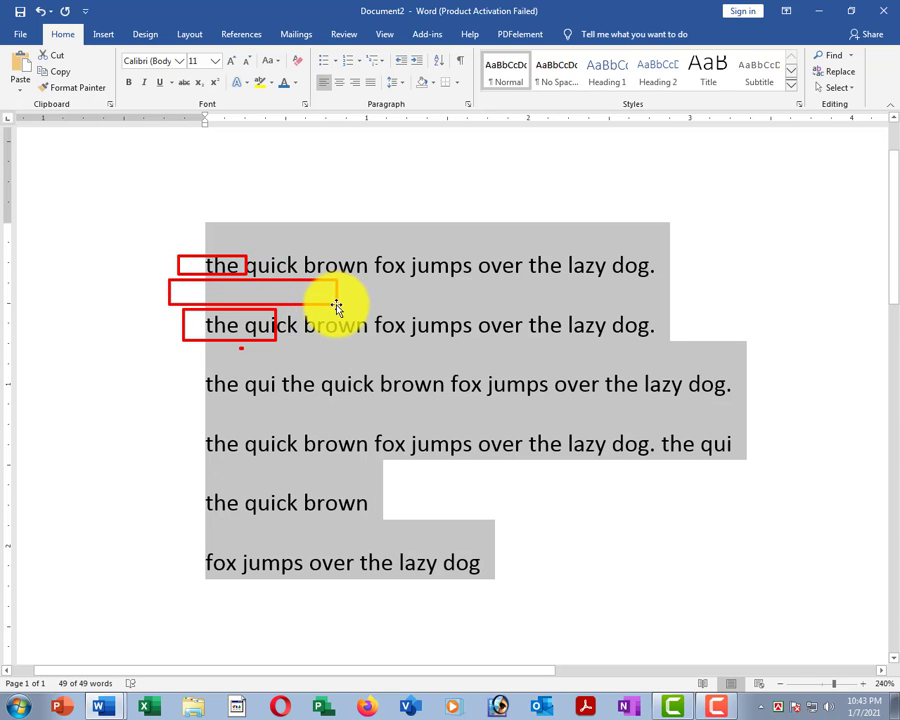
{"action": "left_click", "coordinate": [362, 360]}
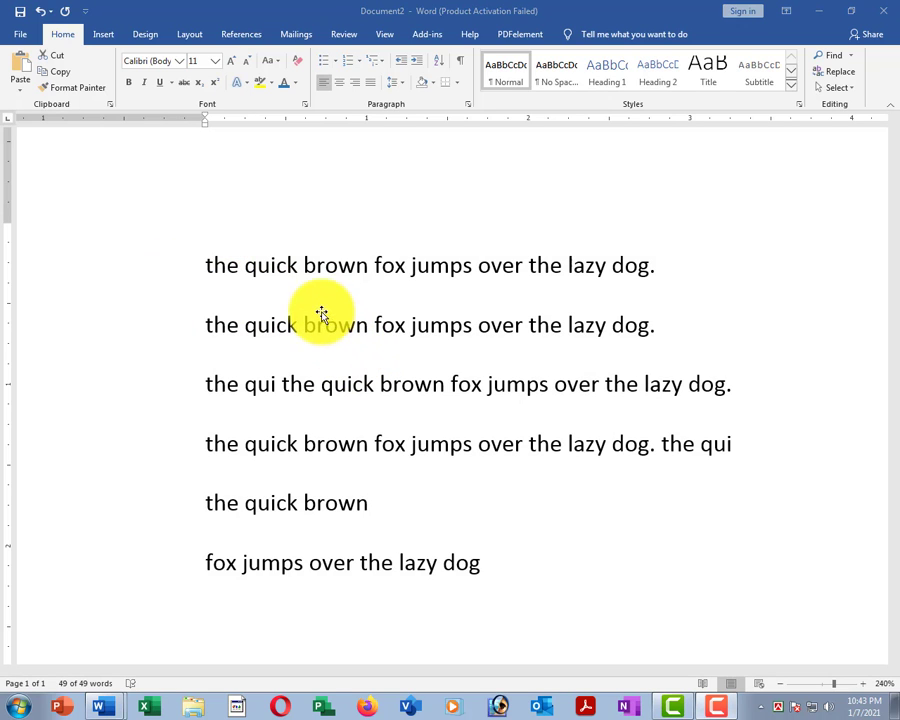
{"action": "key", "text": "ctrl+a"}
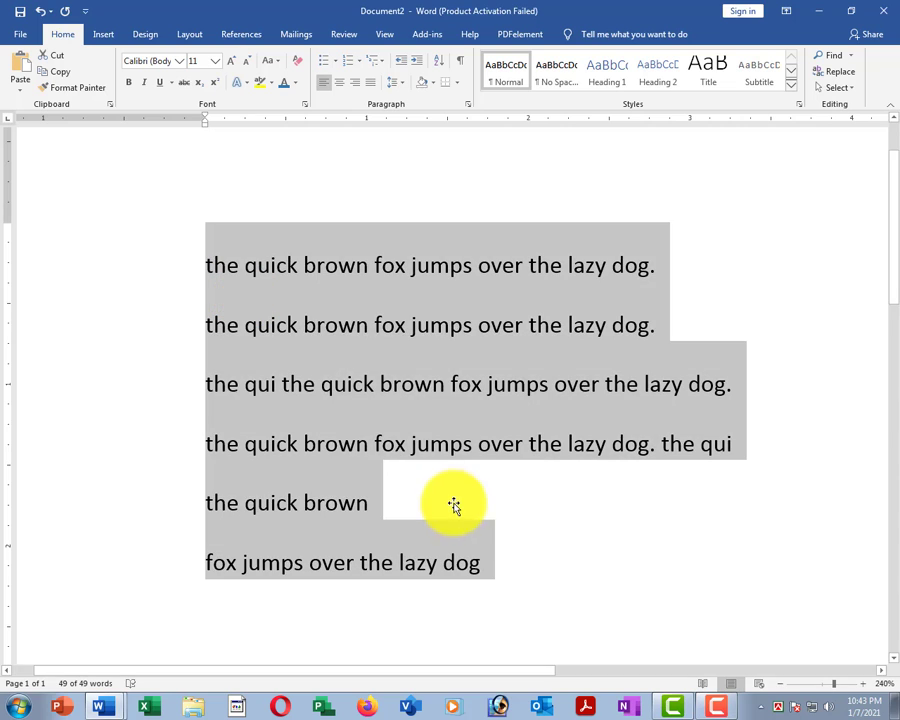
{"action": "left_click", "coordinate": [396, 82]}
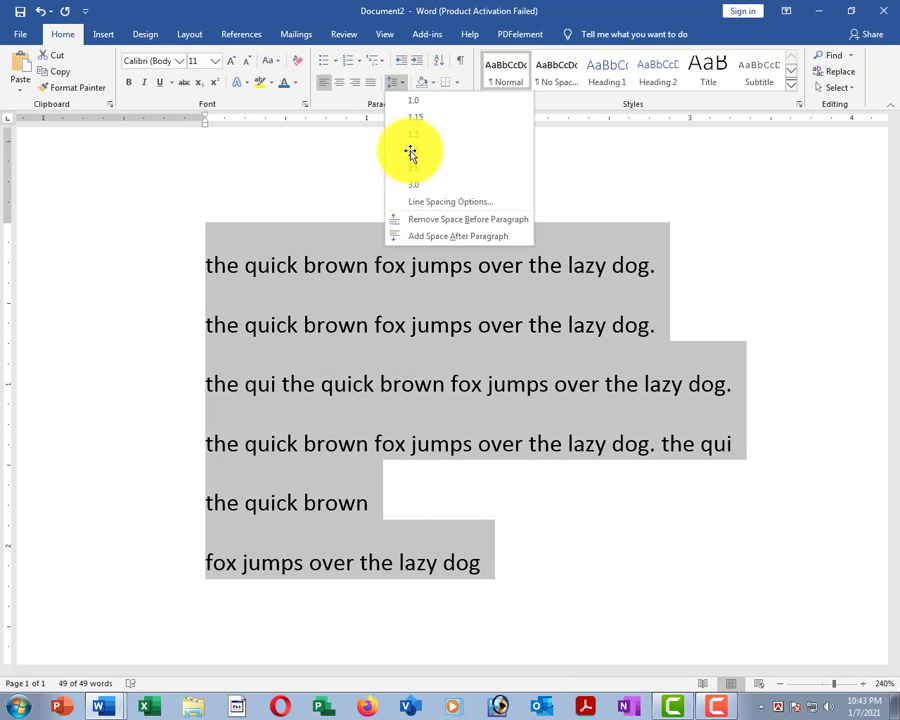
{"action": "left_click", "coordinate": [414, 220]}
{"action": "left_click", "coordinate": [394, 83]}
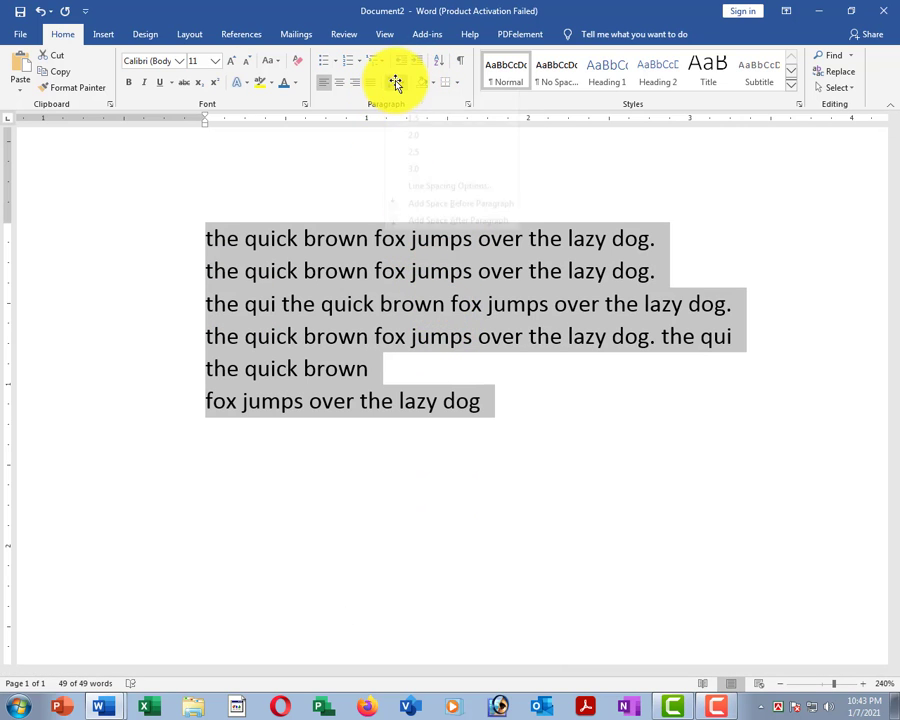
{"action": "left_click", "coordinate": [403, 105]}
Step: Reset the paragraph formatting of all the sample text and return to the shortcut list document
{"action": "scroll", "coordinate": [451, 386], "scroll_direction": "down", "scroll_amount": 5}
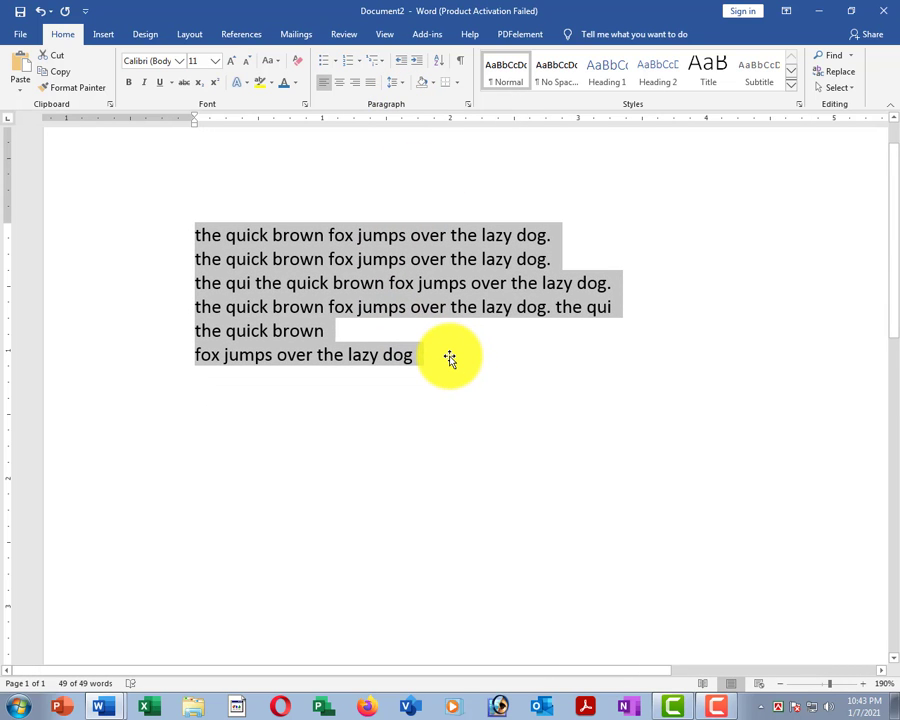
{"action": "key", "text": "ctrl+q"}
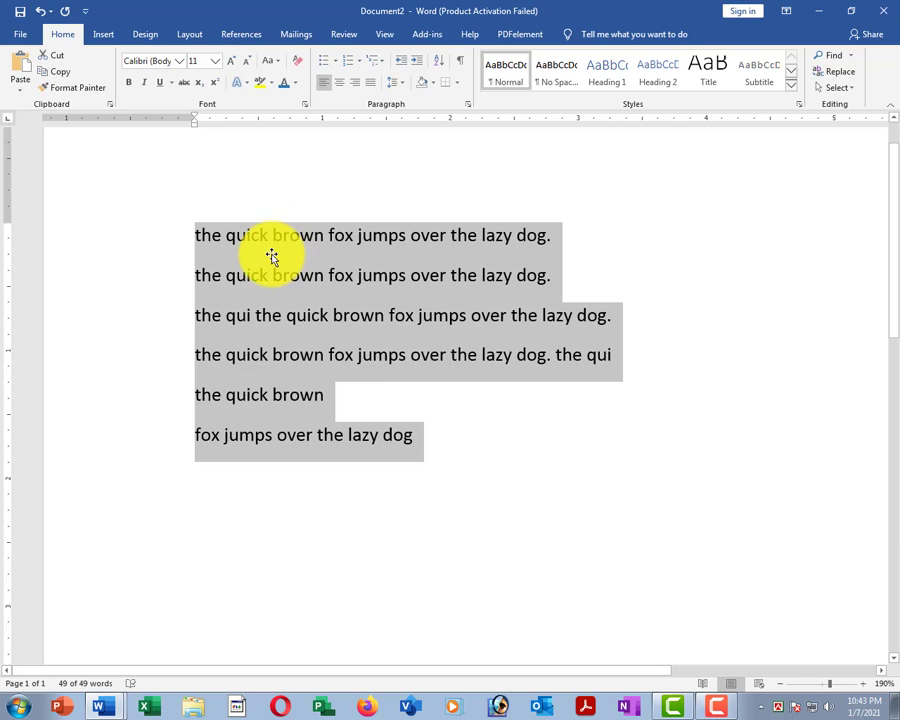
{"action": "left_click", "coordinate": [100, 704]}
{"action": "left_click", "coordinate": [104, 651]}
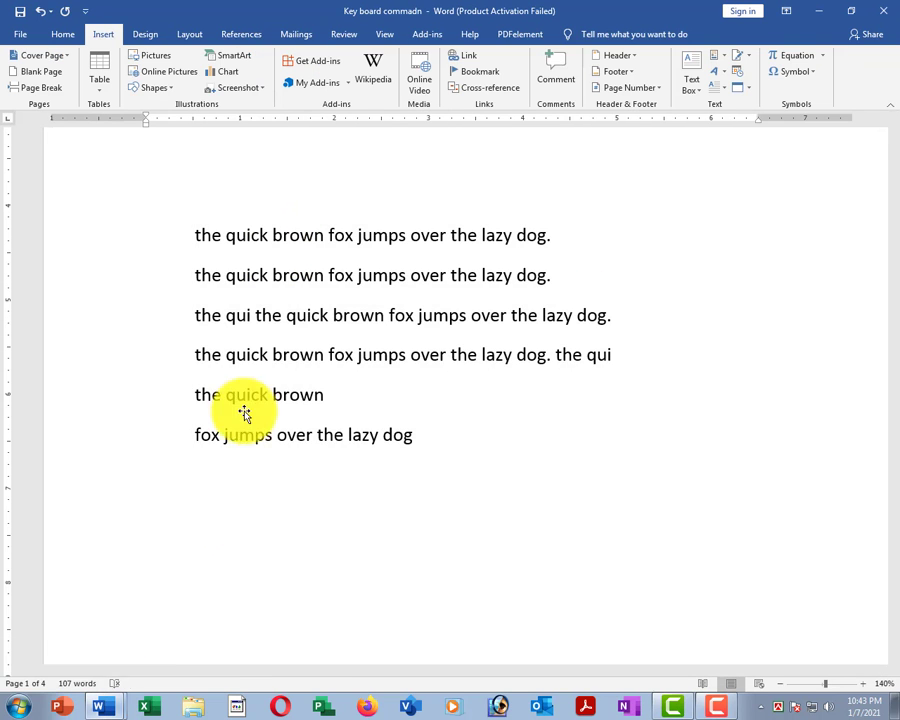
Step: Select the whole "Ctrl+q" line in the shortcut list to point it out, and clear the selection
{"action": "left_click", "coordinate": [133, 428]}
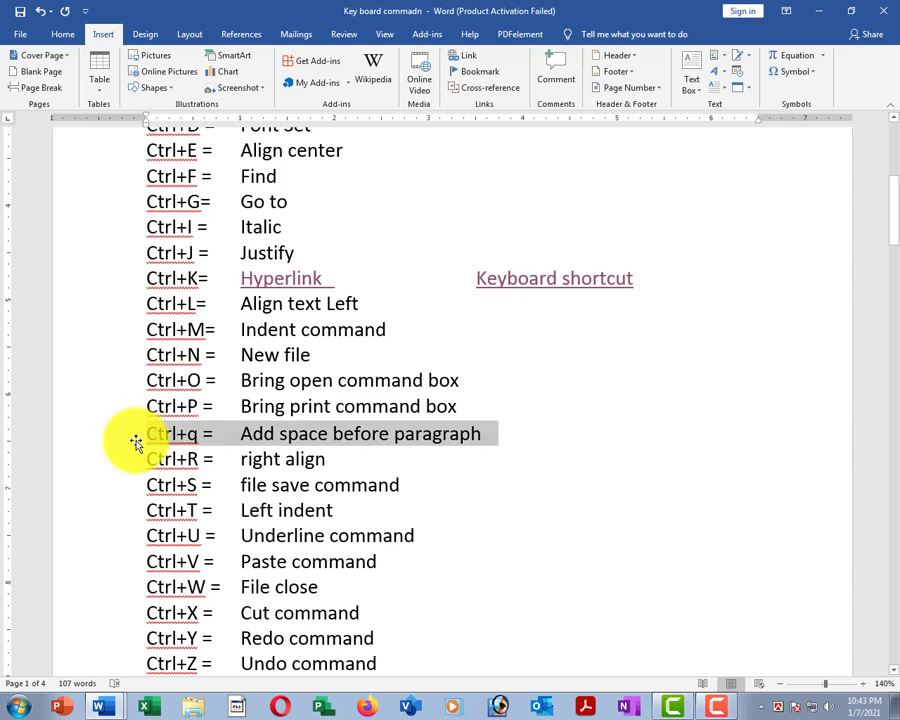
{"action": "scroll", "coordinate": [474, 480], "scroll_direction": "up", "scroll_amount": 2, "text": "ctrl"}
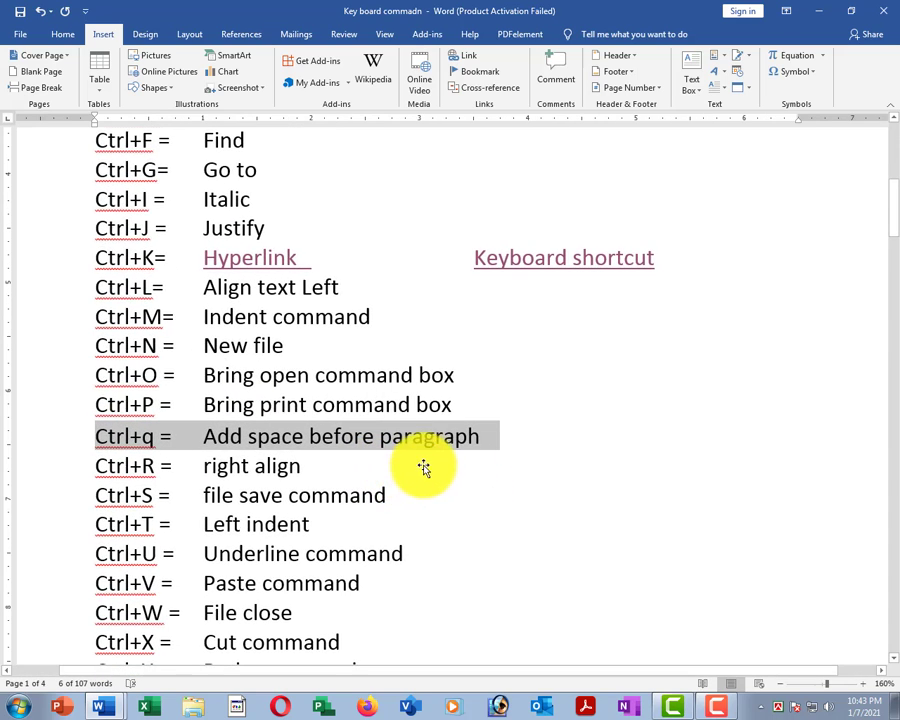
{"action": "scroll", "coordinate": [420, 464], "scroll_direction": "down", "scroll_amount": 2, "text": "ctrl"}
{"action": "left_click", "coordinate": [348, 497]}
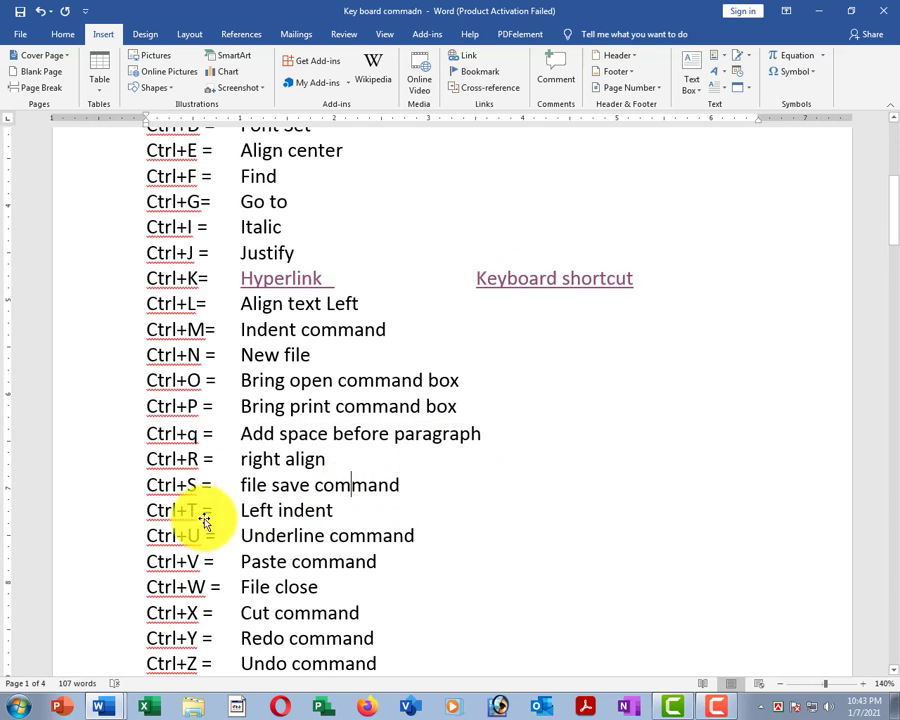
Step: Right-align the "Ctrl+R", "Ctrl+S" and "Ctrl+T" lines of the shortcut list
{"action": "left_click", "coordinate": [128, 463]}
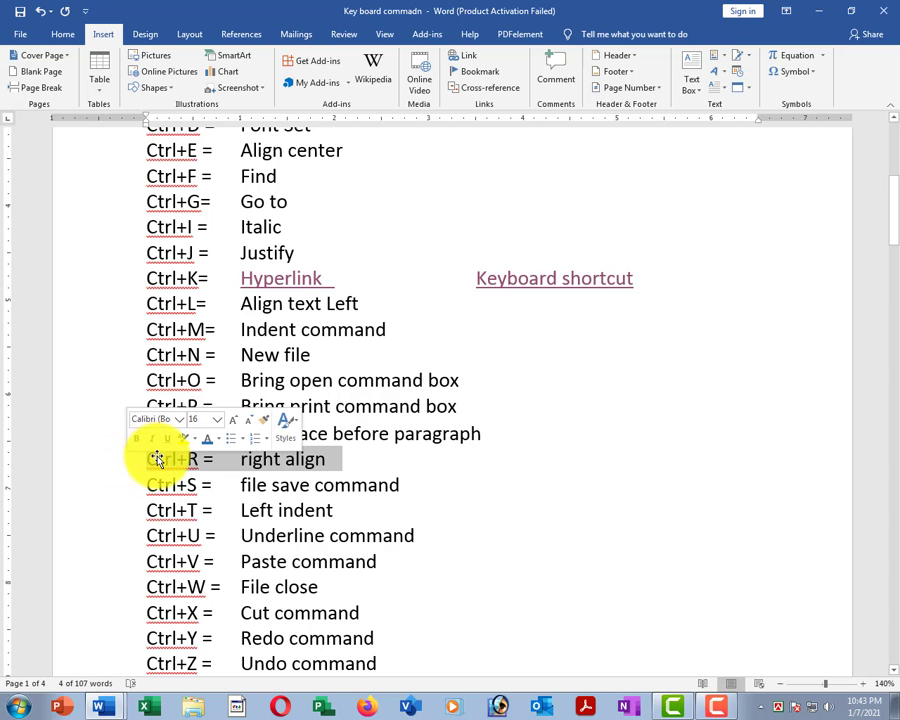
{"action": "scroll", "coordinate": [160, 463], "scroll_direction": "up", "scroll_amount": 3, "text": "ctrl"}
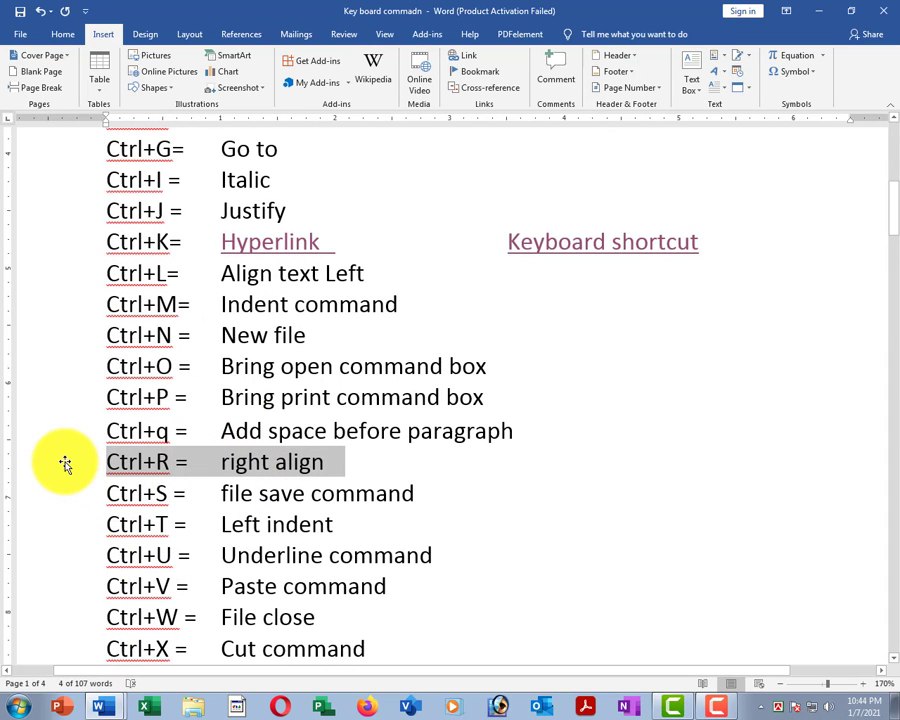
{"action": "left_click_drag", "start_coordinate": [73, 462], "coordinate": [74, 524]}
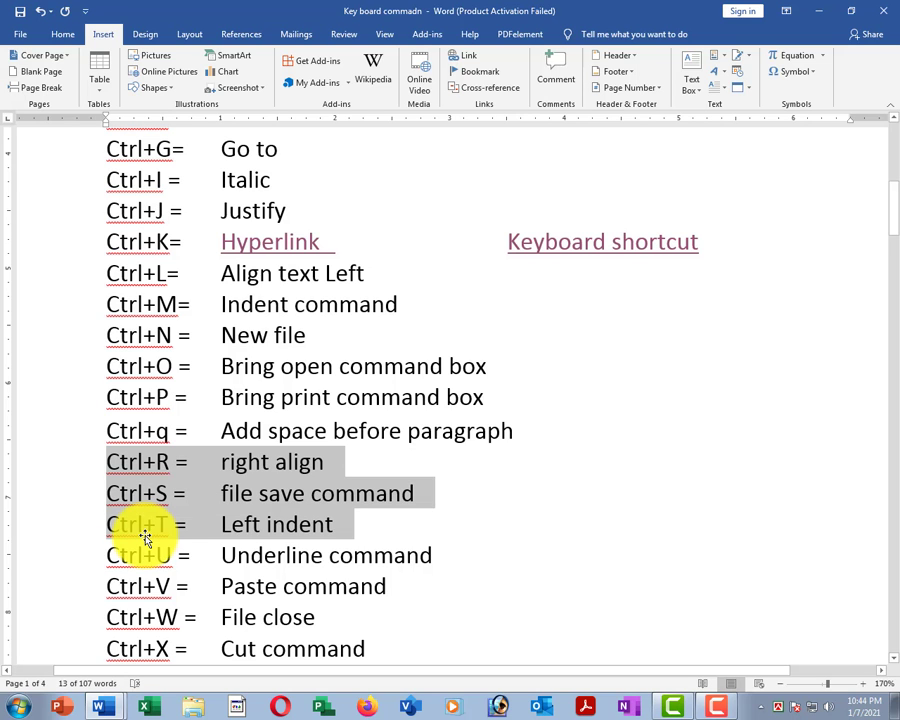
{"action": "key", "text": "ctrl+r"}
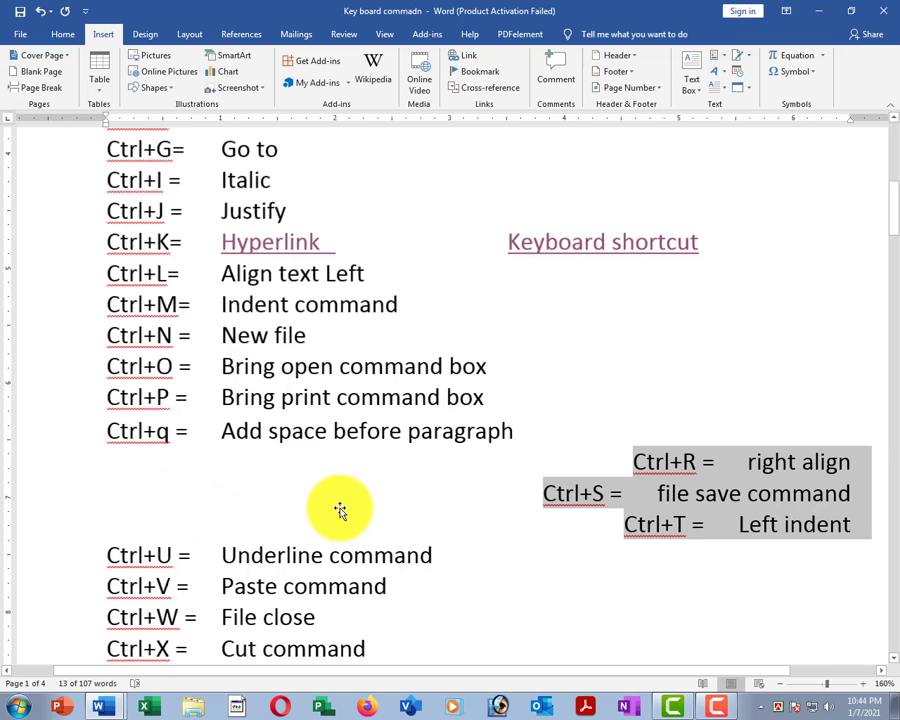
Step: Point out the "Align text Left" entry and left-align the three right-aligned shortcut lines
{"action": "scroll", "coordinate": [340, 506], "scroll_direction": "down", "scroll_amount": 5, "text": "ctrl"}
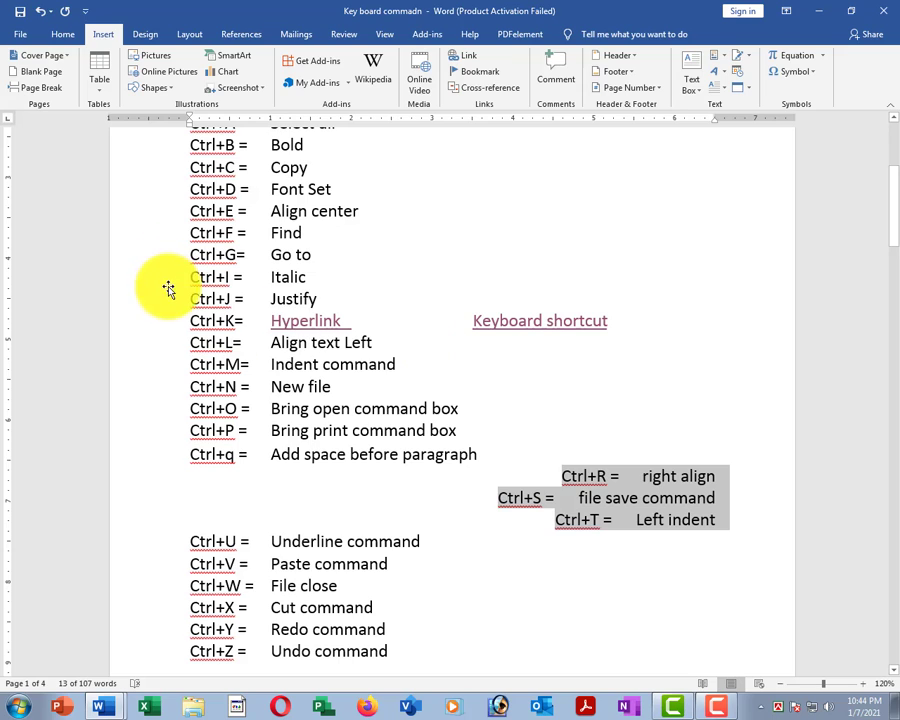
{"action": "mouse_move", "coordinate": [179, 334]}
{"action": "left_mouse_down"}
{"action": "mouse_move", "coordinate": [380, 362]}
{"action": "mouse_move", "coordinate": [385, 355]}
{"action": "left_mouse_up"}
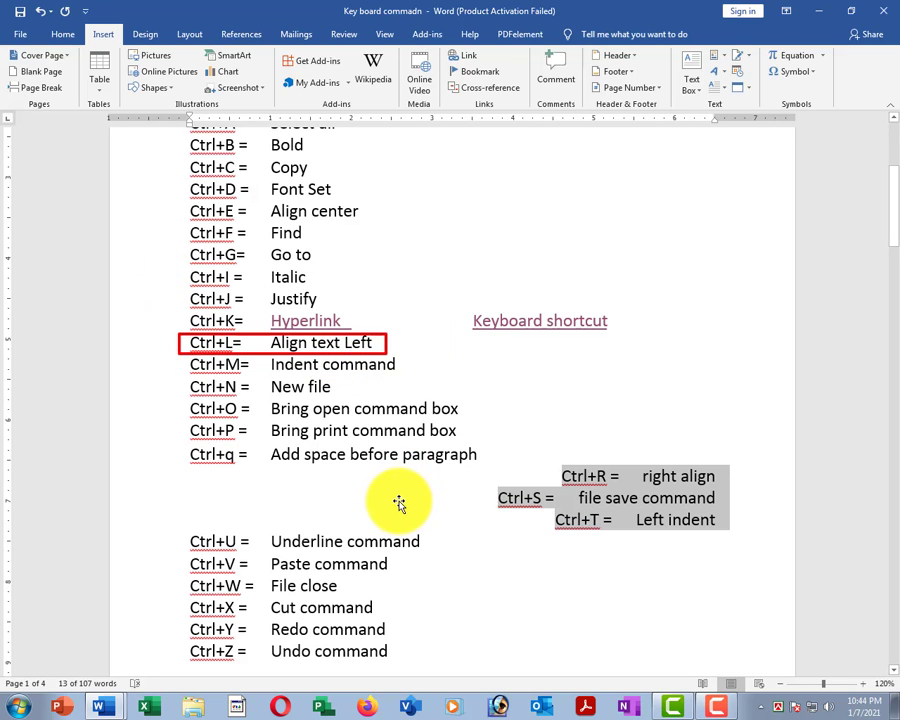
{"action": "key", "text": "Escape"}
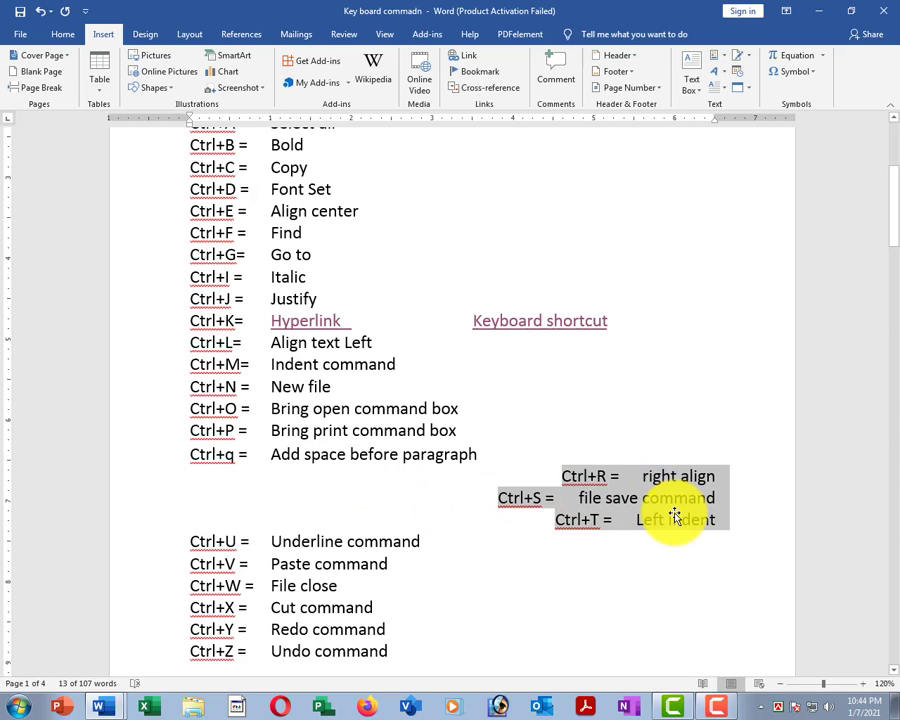
{"action": "key", "text": "ctrl+l"}
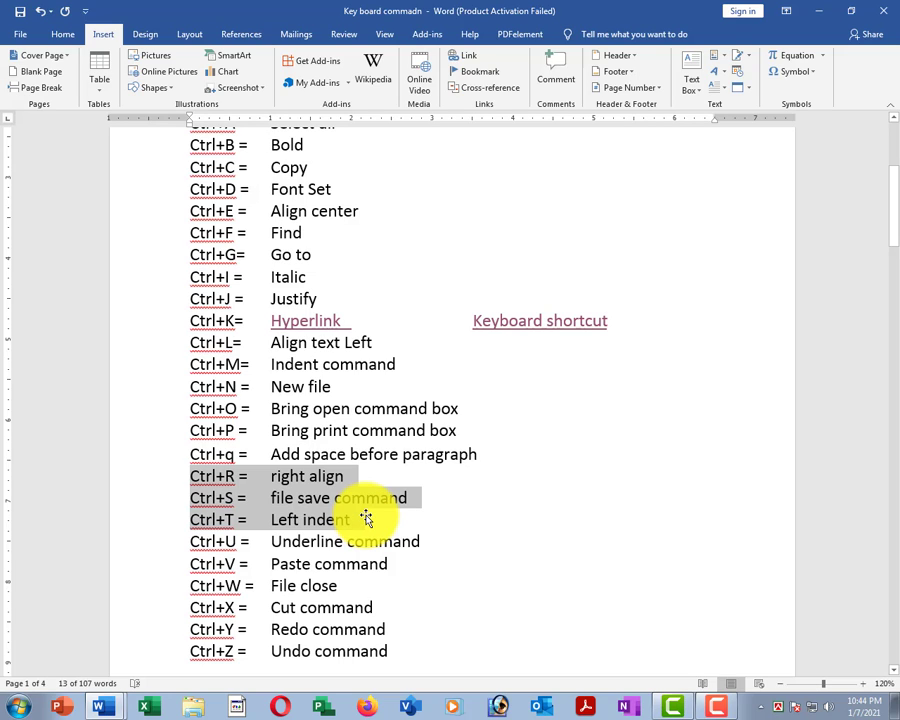
Step: Cycle the three selected shortcut lines through centre, left and right alignment, and leave them left-aligned
{"action": "key", "text": "ctrl+e"}
{"action": "key", "text": "ctrl+l"}
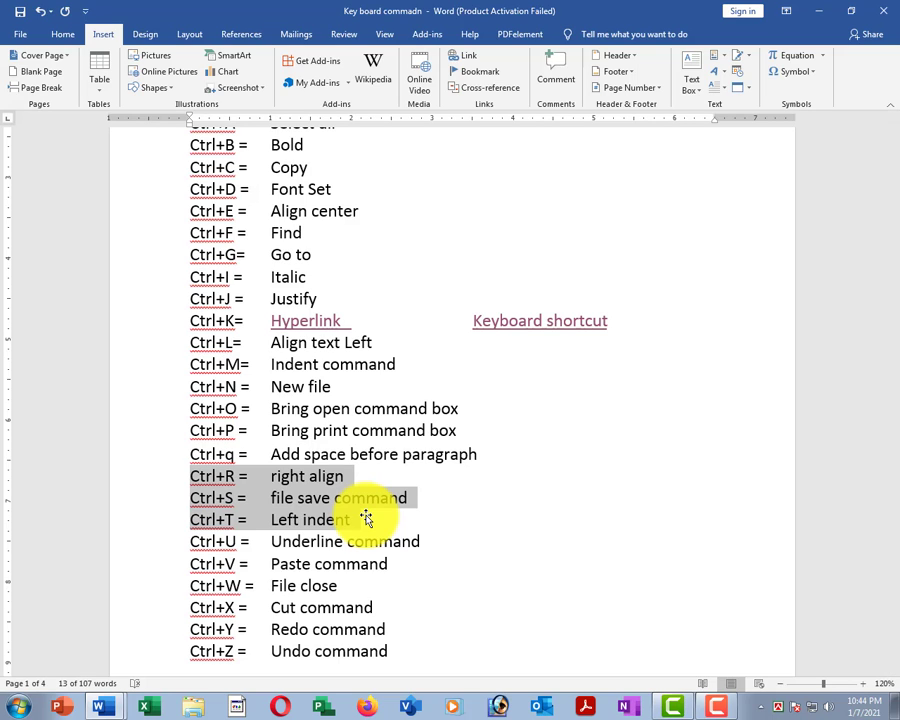
{"action": "key", "text": "ctrl+r"}
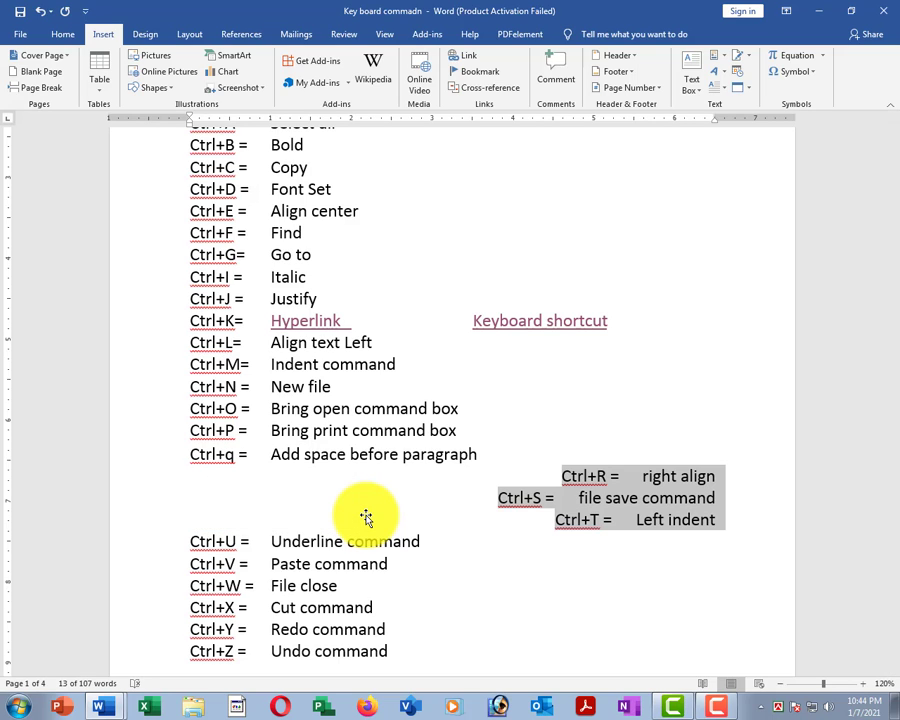
{"action": "key", "text": "ctrl+l"}
{"action": "left_click", "coordinate": [400, 352]}
Step: Mark the Ctrl, L, R and E keys on the keyboard picture with red boxes, and clear the marks
{"action": "scroll", "coordinate": [310, 336], "scroll_direction": "up", "scroll_amount": 5}
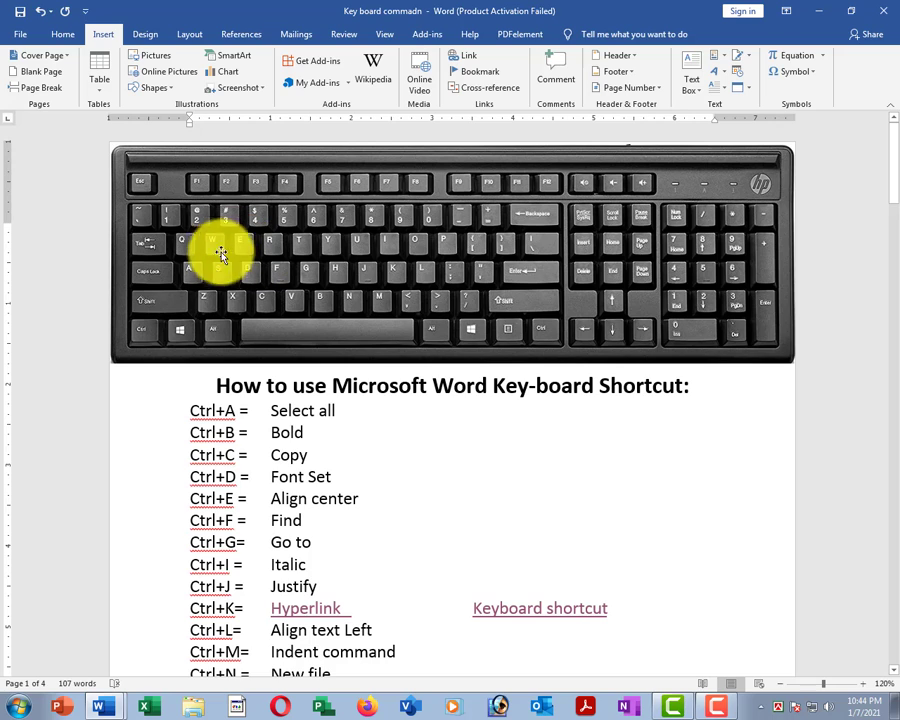
{"action": "left_click_drag", "start_coordinate": [130, 316], "coordinate": [166, 348]}
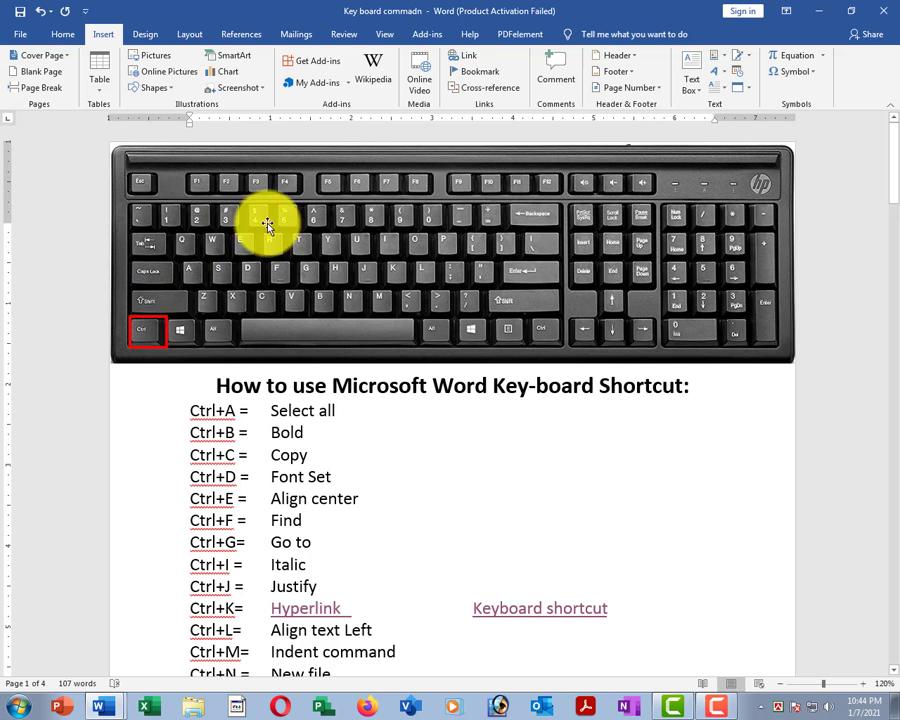
{"action": "left_click_drag", "start_coordinate": [407, 262], "coordinate": [437, 287]}
{"action": "left_click_drag", "start_coordinate": [258, 232], "coordinate": [287, 259]}
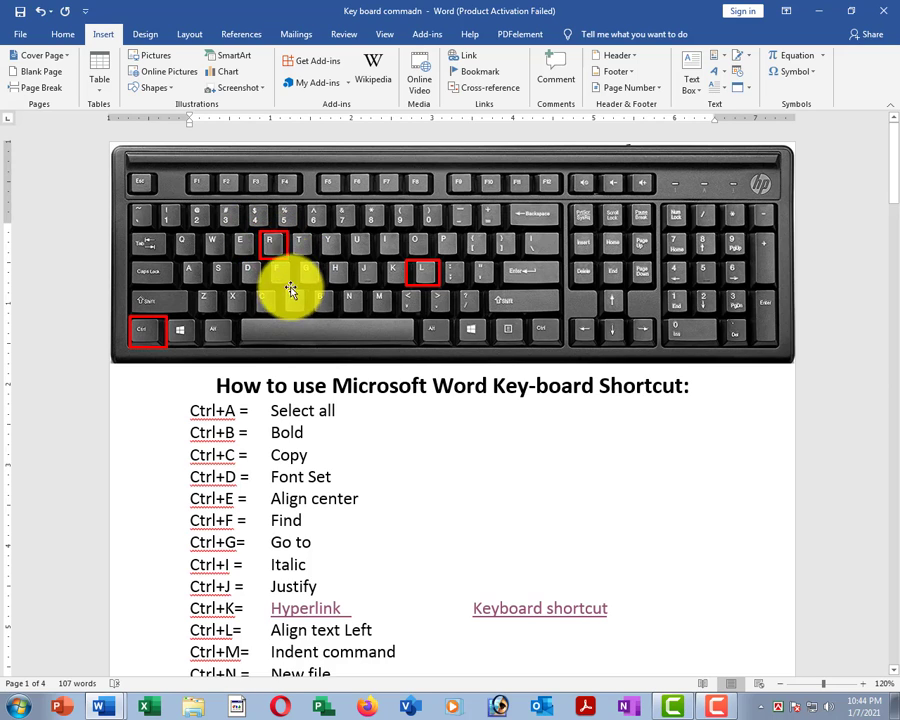
{"action": "left_click_drag", "start_coordinate": [231, 233], "coordinate": [258, 257]}
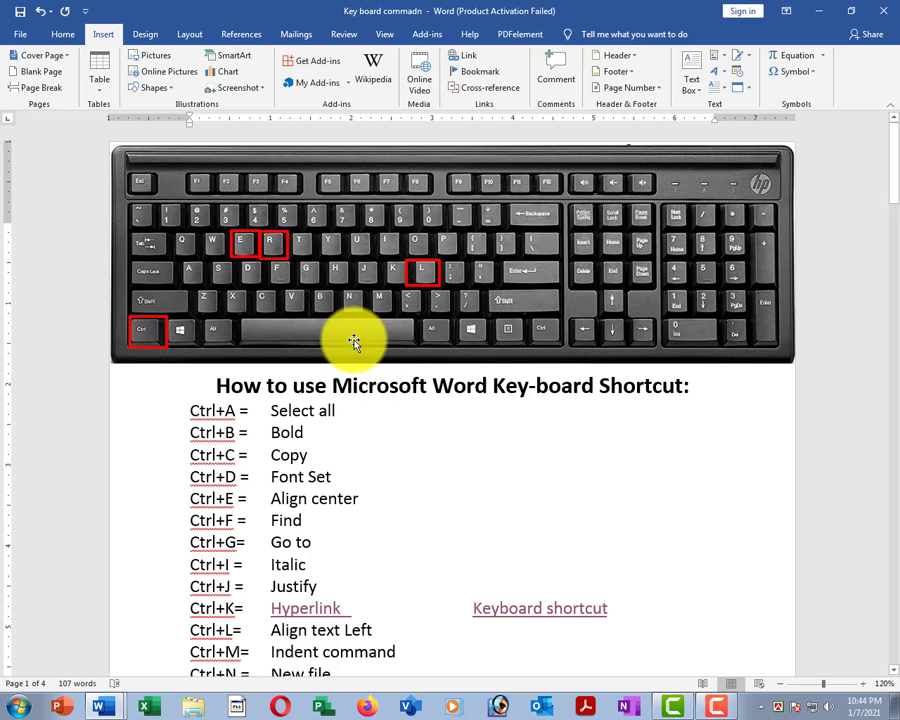
{"action": "key", "text": "Escape"}
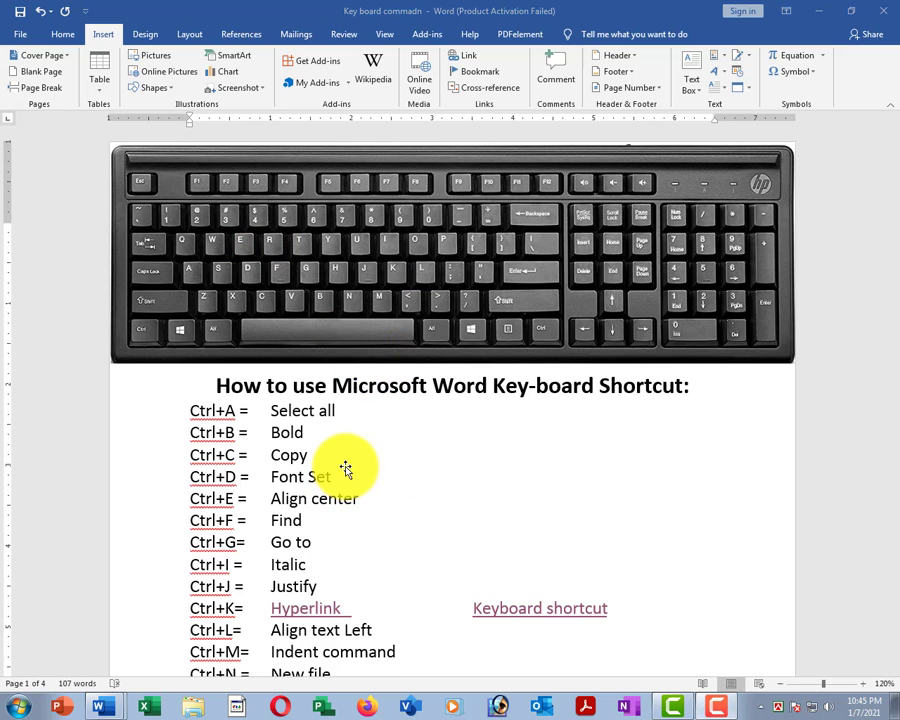
Step: Select the whole "Ctrl+S" file save line in the shortcut list to point it out
{"action": "scroll", "coordinate": [383, 460], "scroll_direction": "down", "scroll_amount": 6}
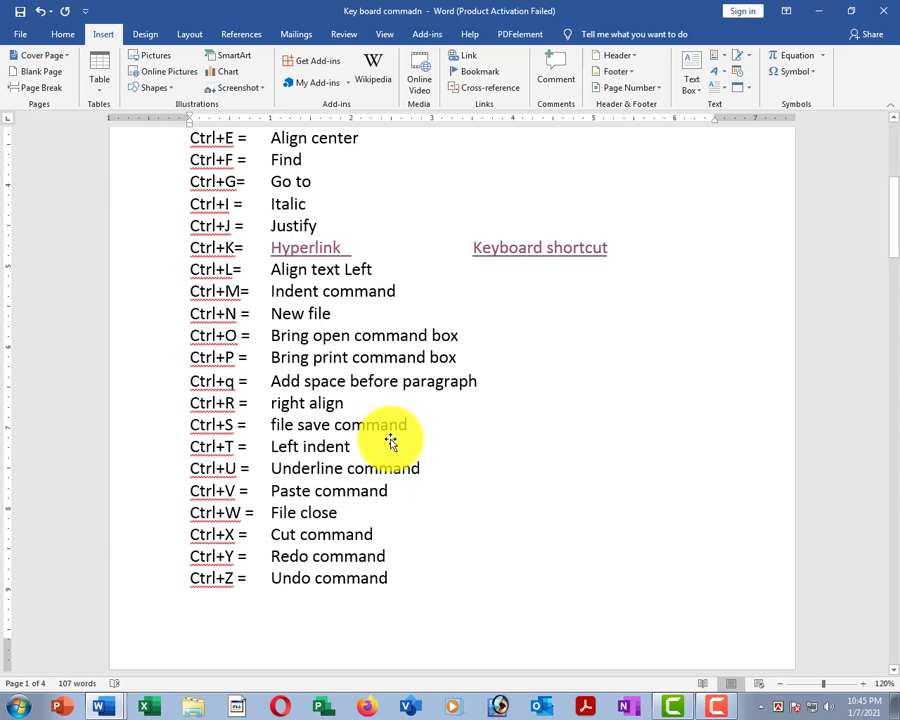
{"action": "left_click", "coordinate": [388, 424]}
{"action": "scroll", "coordinate": [388, 424], "scroll_direction": "up", "scroll_amount": 8}
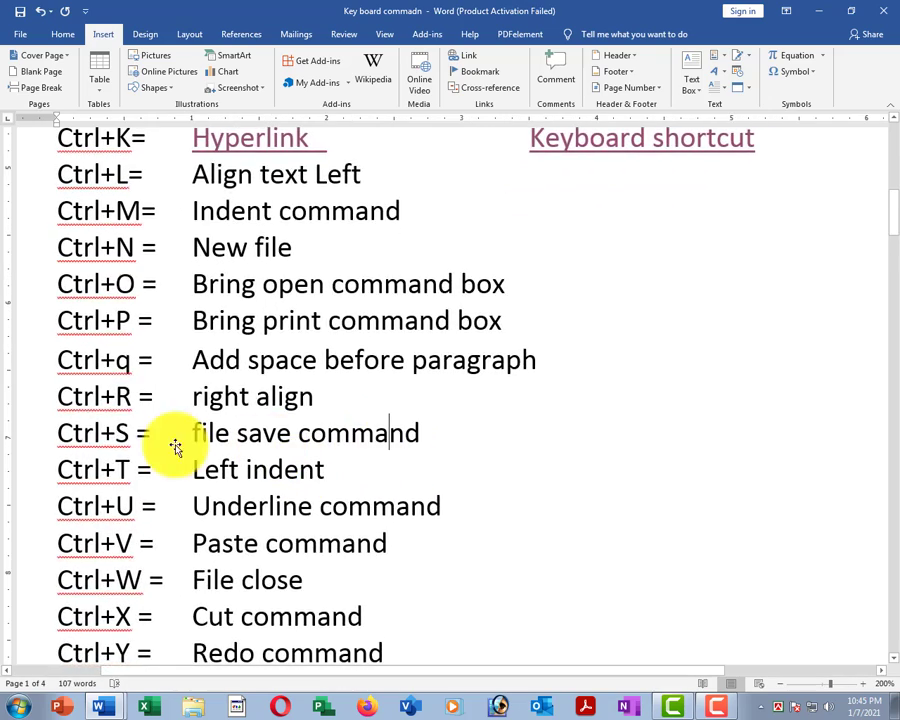
{"action": "left_click", "coordinate": [40, 303]}
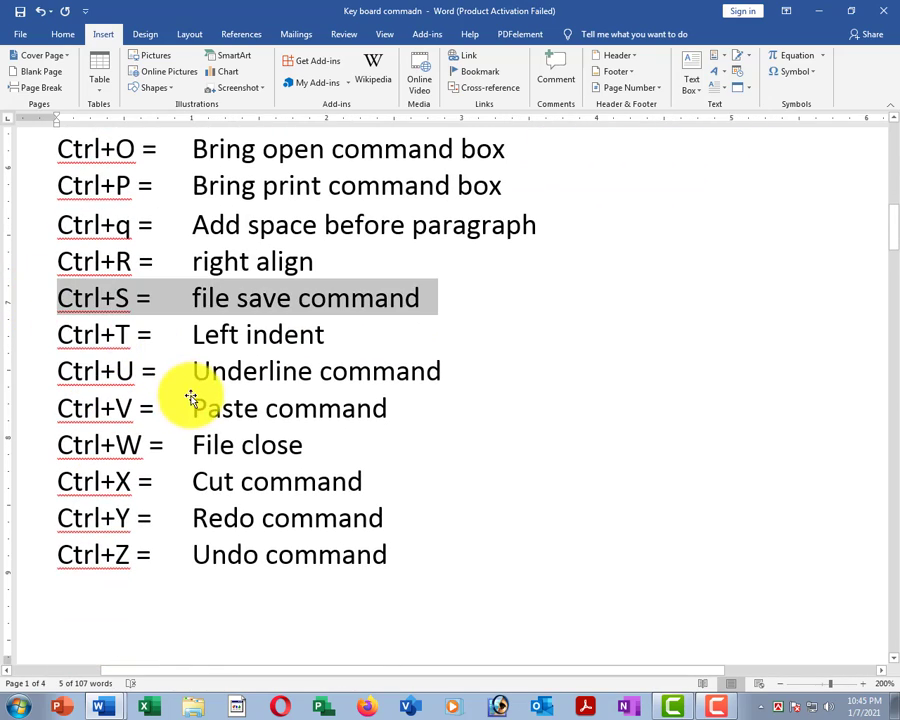
{"action": "scroll", "coordinate": [190, 400], "scroll_direction": "down", "scroll_amount": 3}
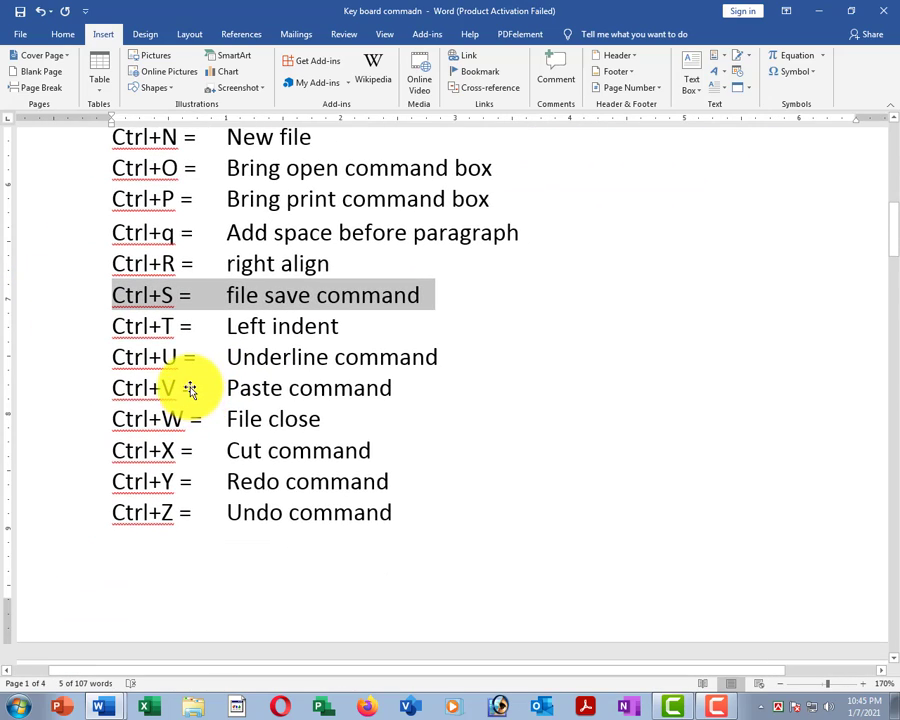
{"action": "scroll", "coordinate": [186, 383], "scroll_direction": "down", "scroll_amount": 1}
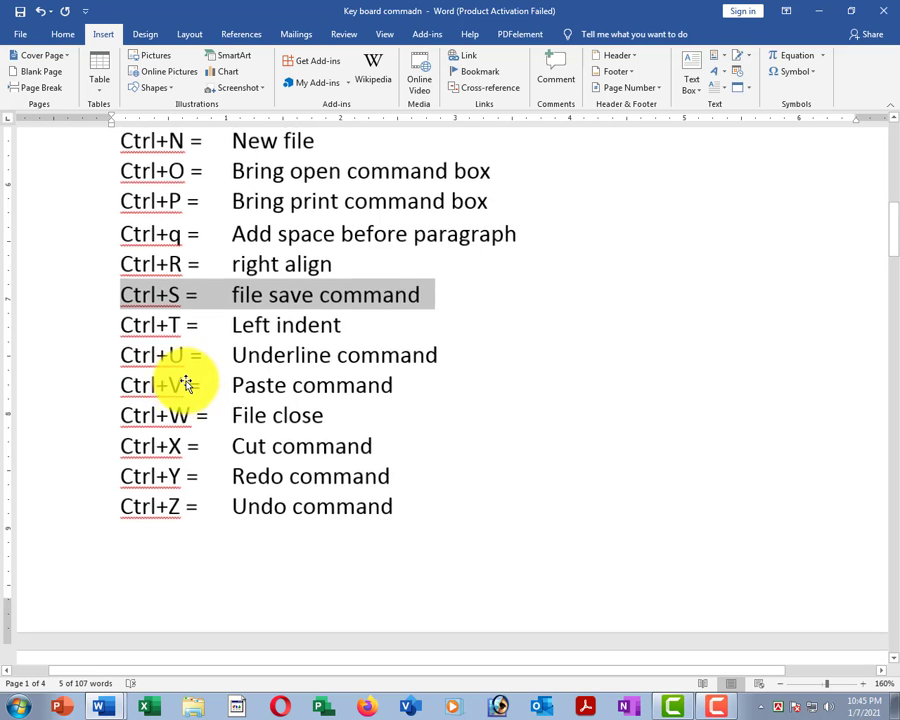
Step: Right-align the "Ctrl+T" line, return it to the left, and reset its character formatting
{"action": "left_click", "coordinate": [188, 323]}
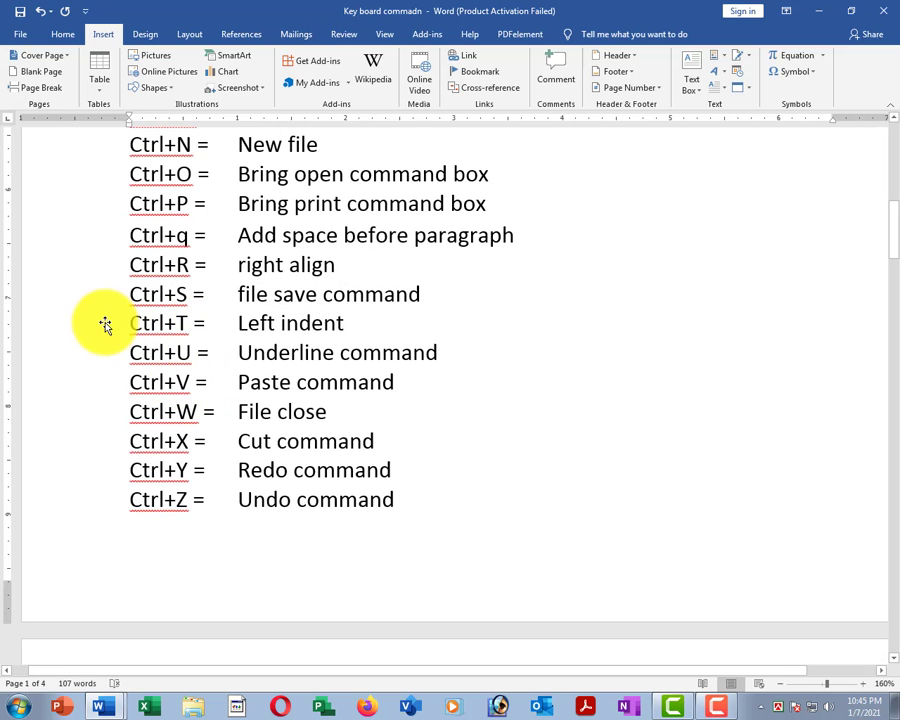
{"action": "left_click", "coordinate": [105, 323]}
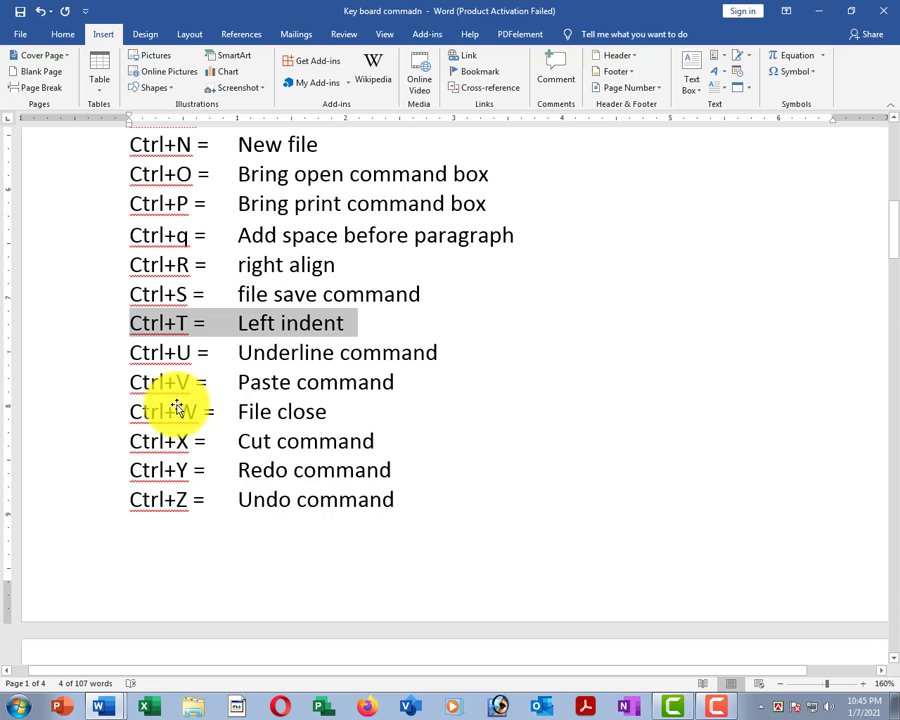
{"action": "key", "text": "ctrl+r"}
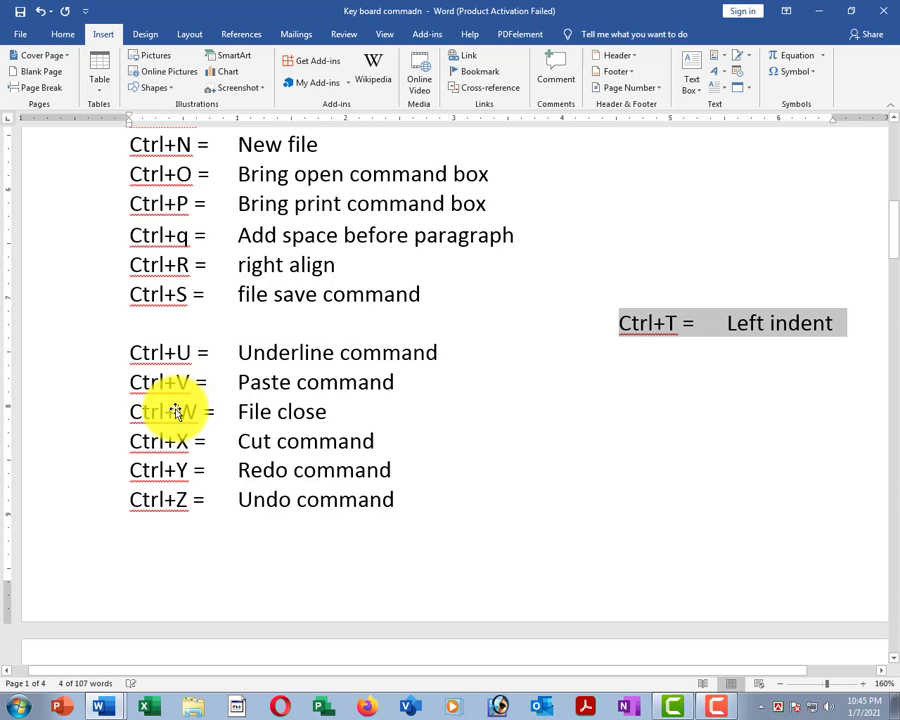
{"action": "scroll", "coordinate": [198, 395], "scroll_direction": "down", "scroll_amount": 2}
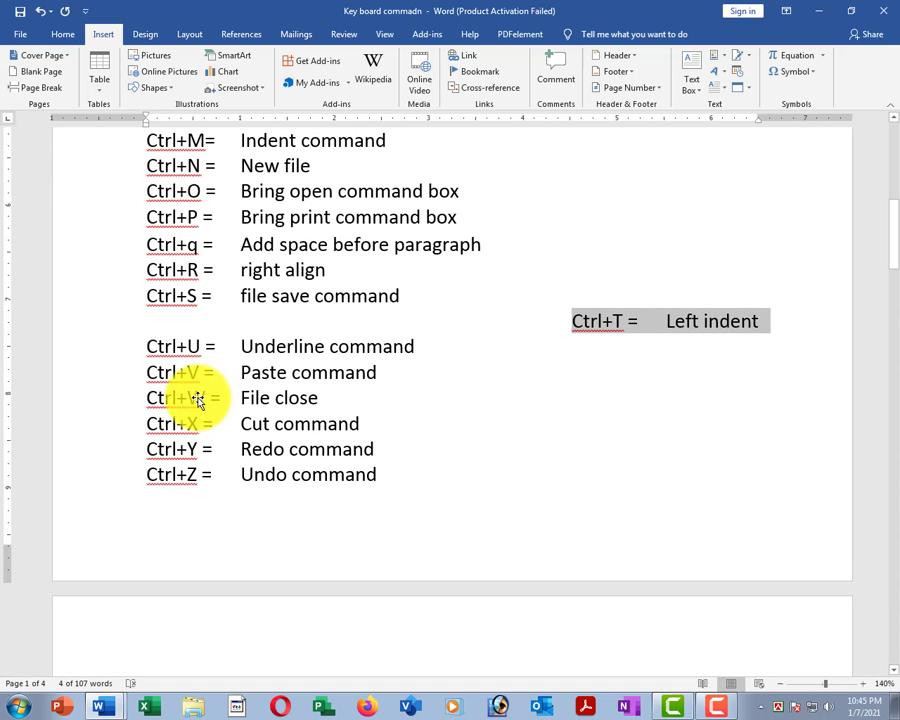
{"action": "key", "text": "ctrl+l"}
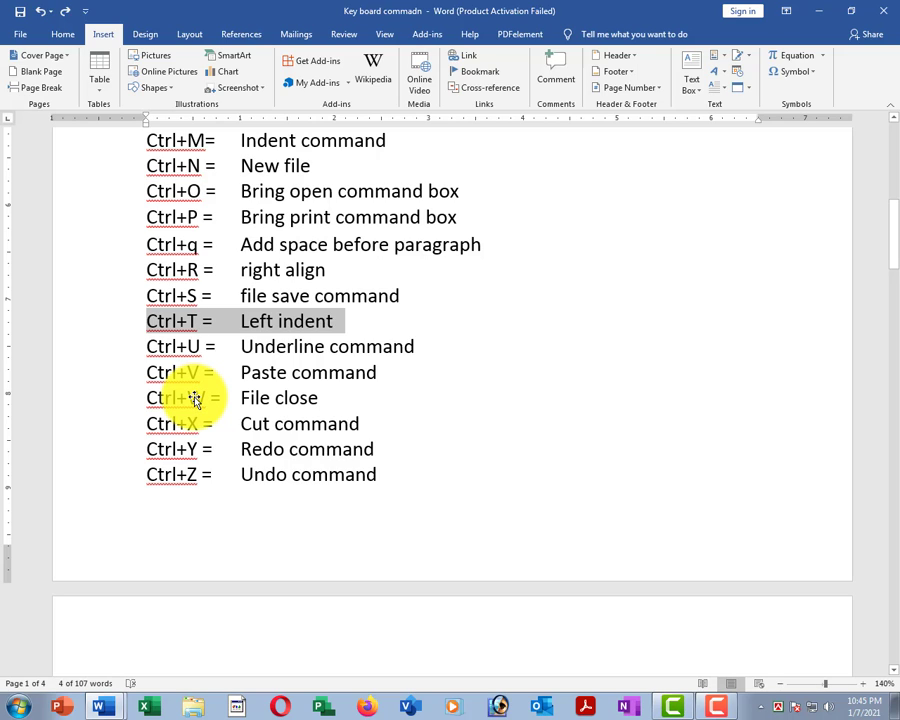
{"action": "key", "text": "ctrl+space"}
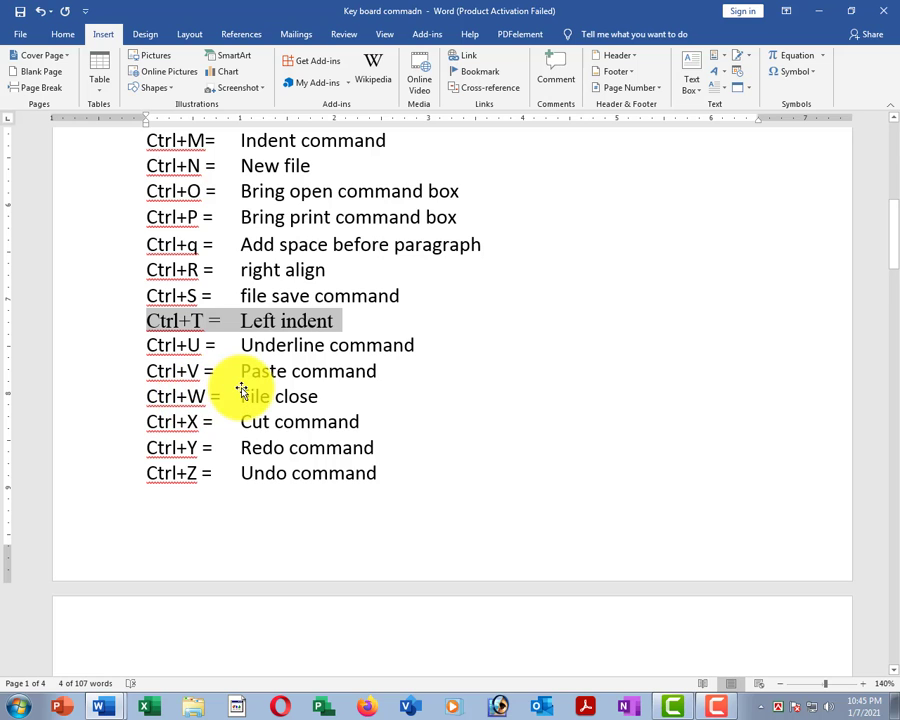
{"action": "scroll", "coordinate": [245, 392], "scroll_direction": "up", "scroll_amount": 5}
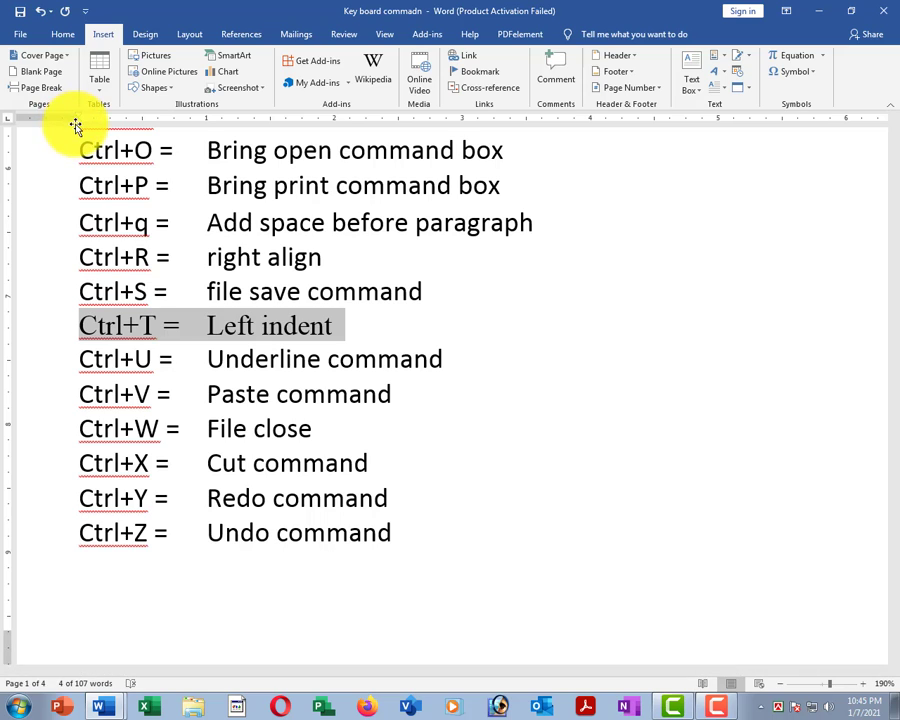
Step: Toggle the "Ctrl+T" line between right and left alignment, and place the cursor at its start
{"action": "mouse_move", "coordinate": [78, 126]}
{"action": "left_mouse_down"}
{"action": "mouse_move", "coordinate": [170, 136]}
{"action": "mouse_move", "coordinate": [80, 138]}
{"action": "left_mouse_up"}
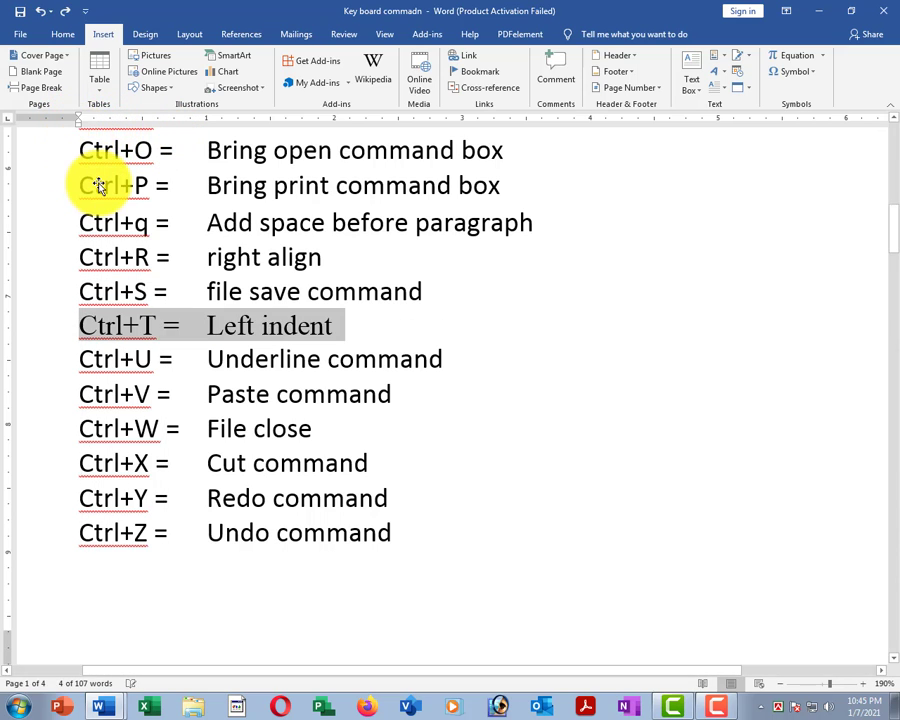
{"action": "key", "text": "ctrl+r"}
{"action": "key", "text": "ctrl+r"}
{"action": "key", "text": "ctrl+r"}
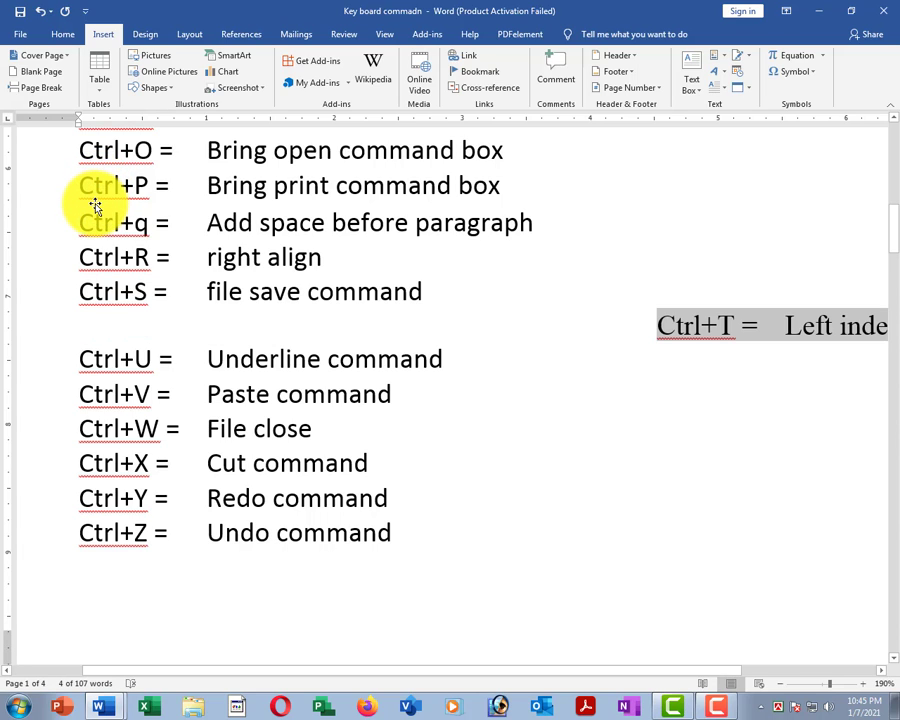
{"action": "key", "text": "ctrl+r"}
{"action": "left_click", "coordinate": [81, 327]}
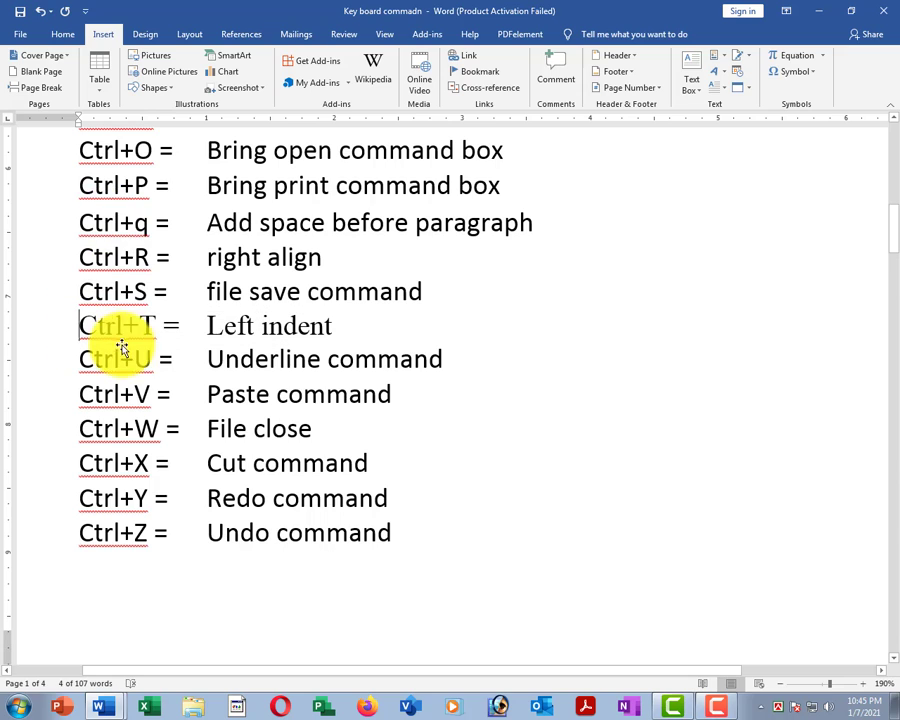
Step: Undo the last font change on the sample text in Document2 and return to the "Key board commadn" document
{"action": "mouse_move", "coordinate": [106, 692]}
{"action": "left_click", "coordinate": [70, 674]}
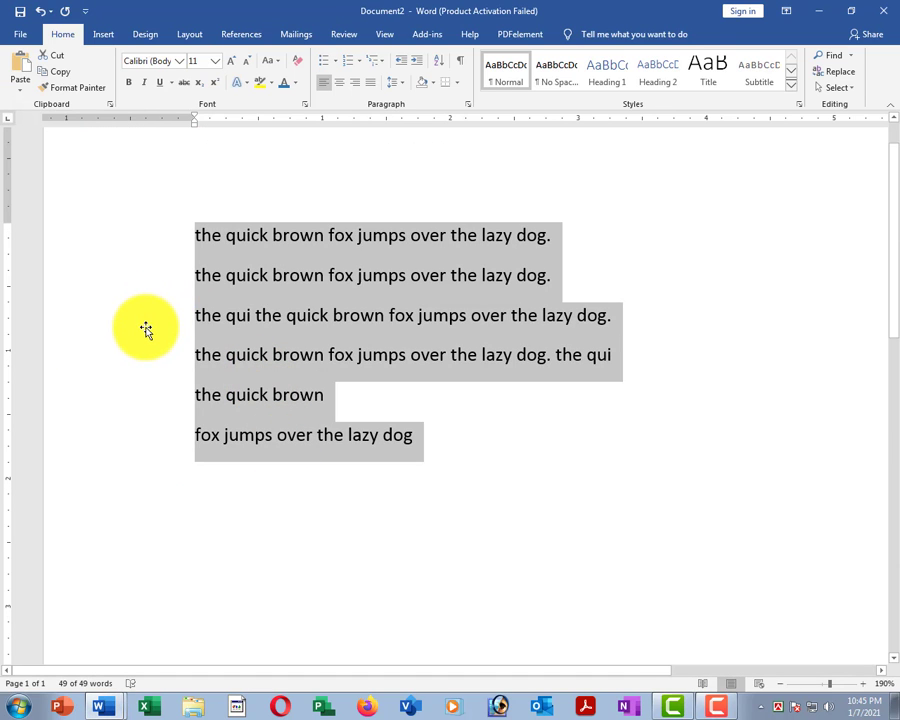
{"action": "key", "text": "ctrl+z"}
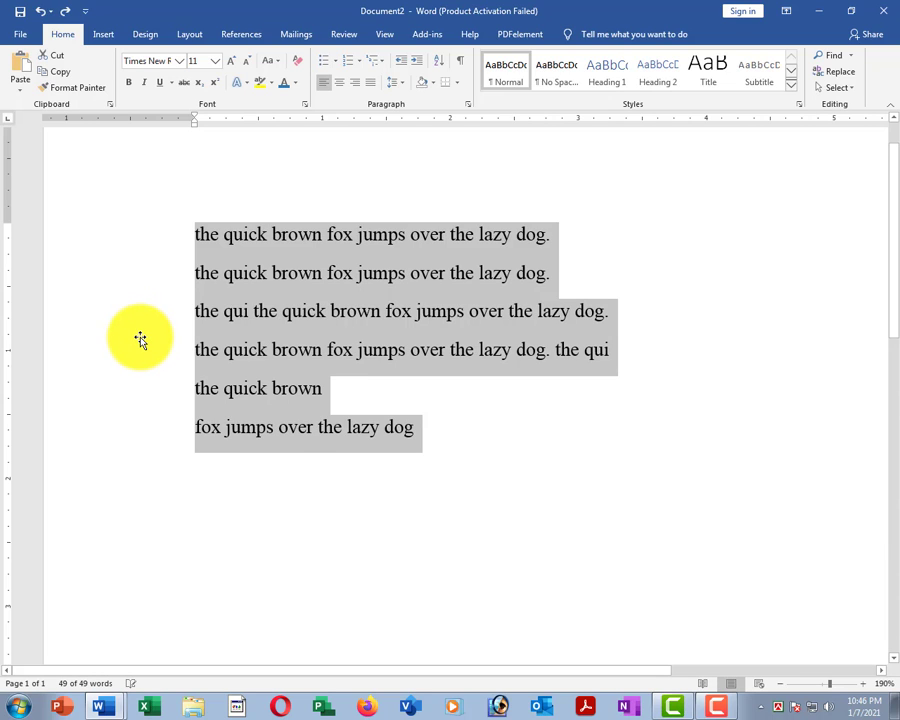
{"action": "left_click", "coordinate": [221, 312]}
{"action": "mouse_move", "coordinate": [100, 704]}
{"action": "left_click", "coordinate": [108, 651]}
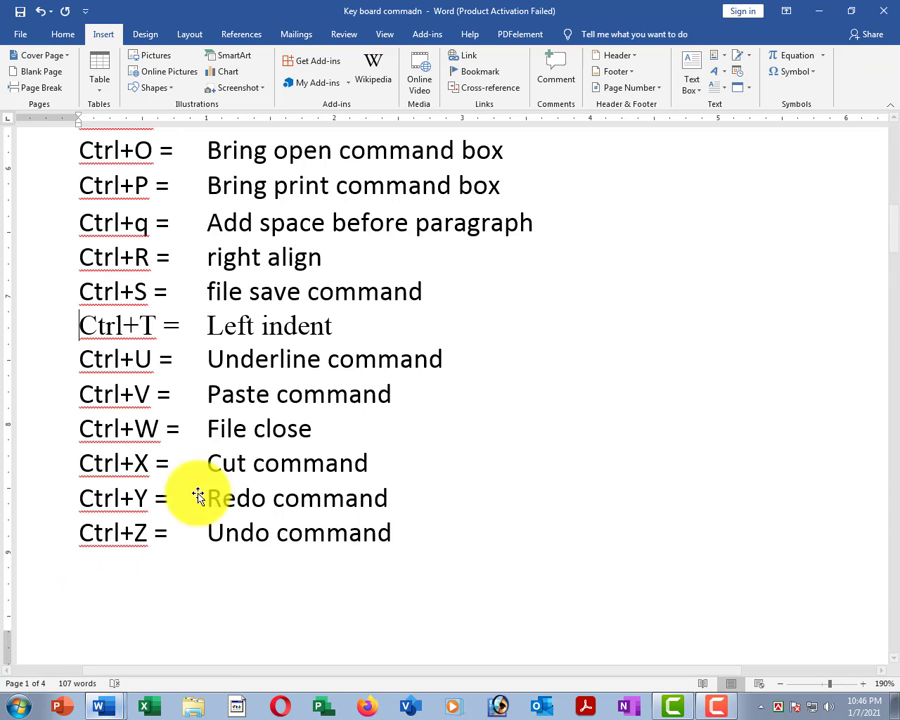
Step: Indent the first line of the "Ctrl+T" entry, and undo the indent
{"action": "left_click", "coordinate": [240, 427]}
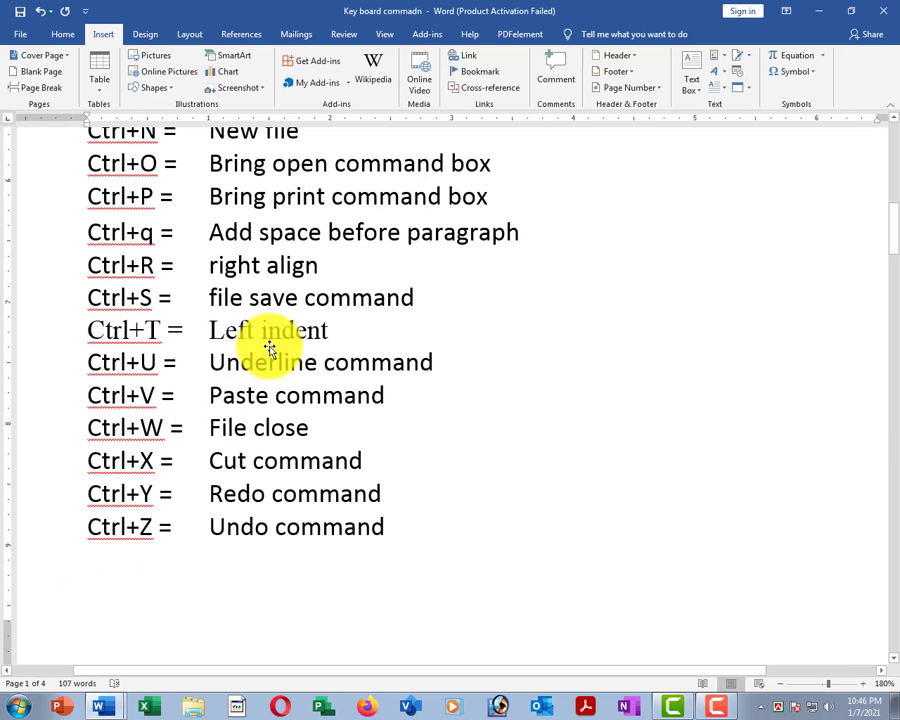
{"action": "left_click", "coordinate": [90, 340]}
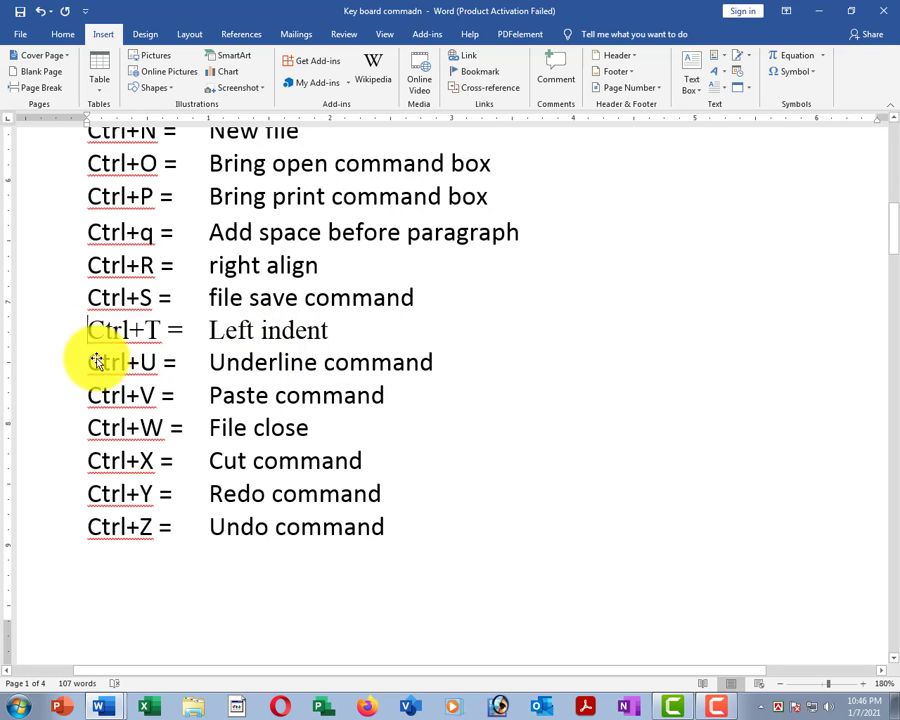
{"action": "key", "text": "Tab"}
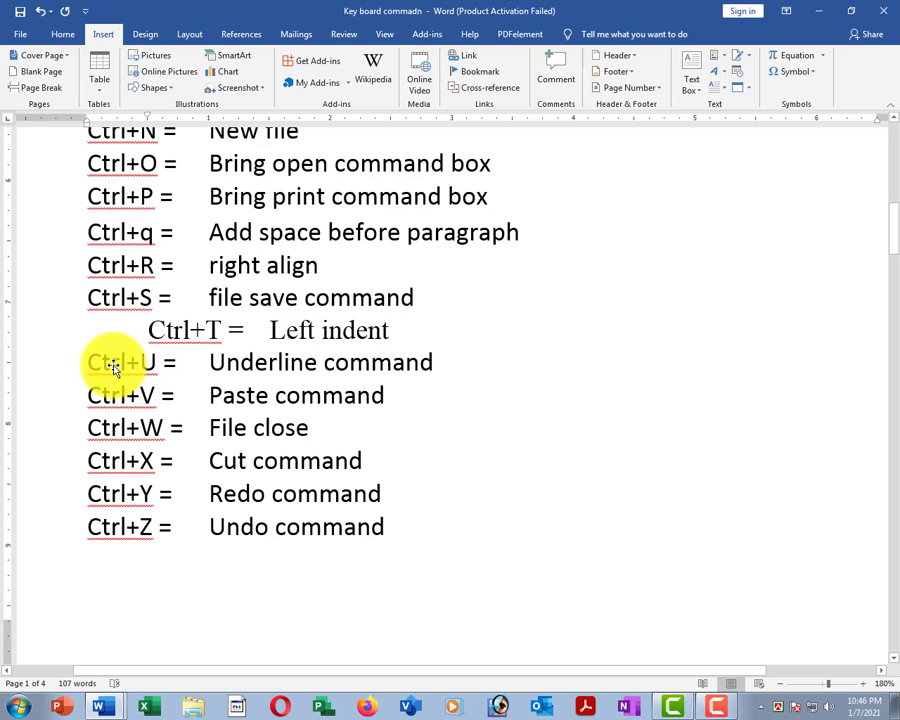
{"action": "key", "text": "ctrl+z"}
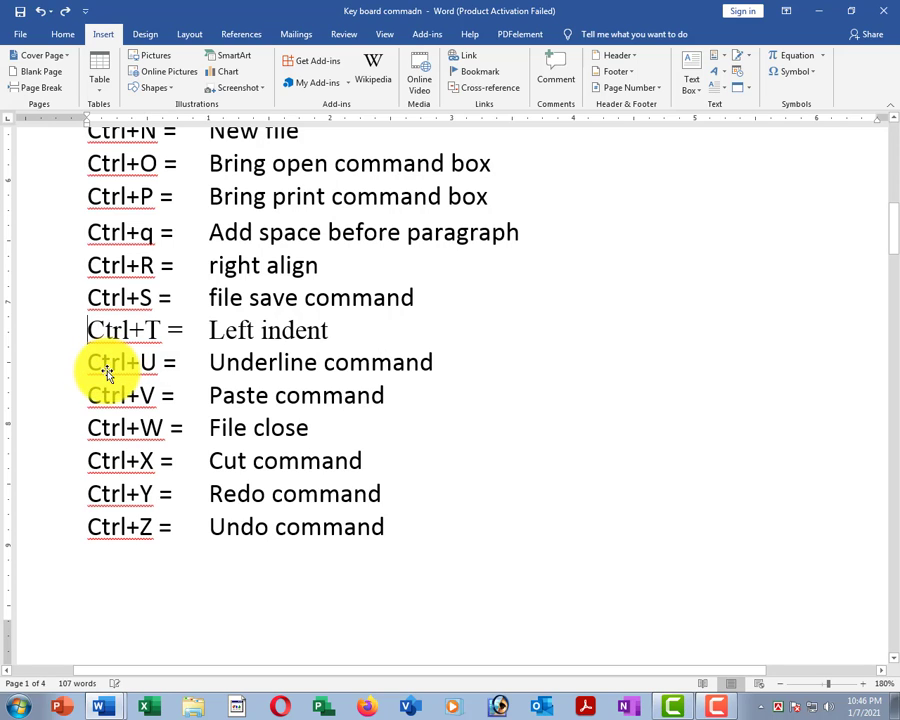
Step: Point out the "Ctrl+U" line and underline the heading "How to use Microsoft Word Key-board Shortcut:"
{"action": "left_click", "coordinate": [56, 364]}
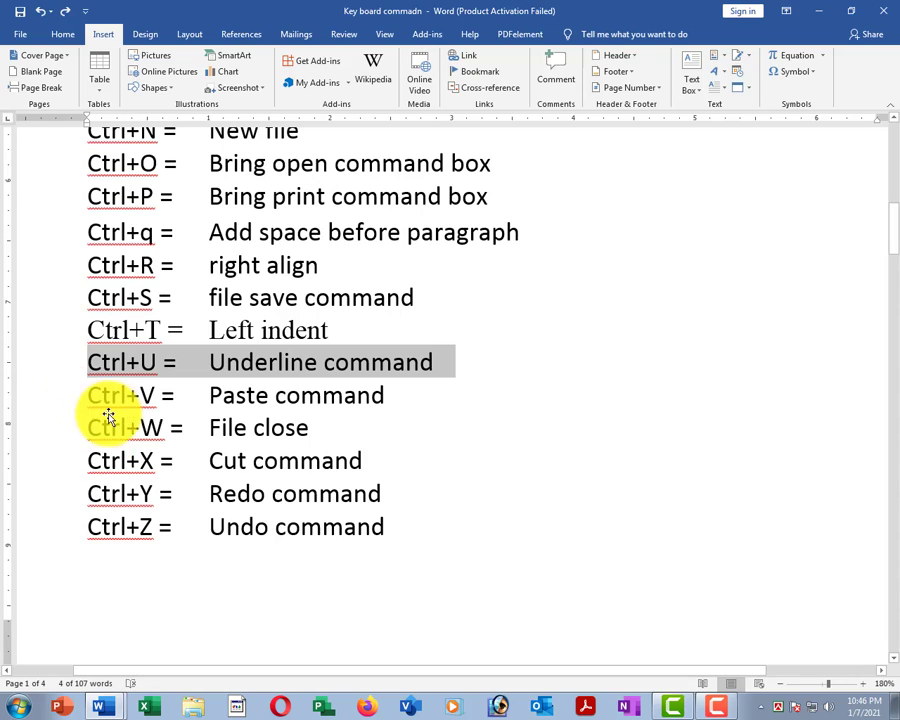
{"action": "scroll", "coordinate": [300, 440], "scroll_direction": "up", "scroll_amount": 4}
{"action": "scroll", "coordinate": [288, 424], "scroll_direction": "up", "scroll_amount": 5}
{"action": "scroll", "coordinate": [170, 444], "scroll_direction": "down", "scroll_amount": 2}
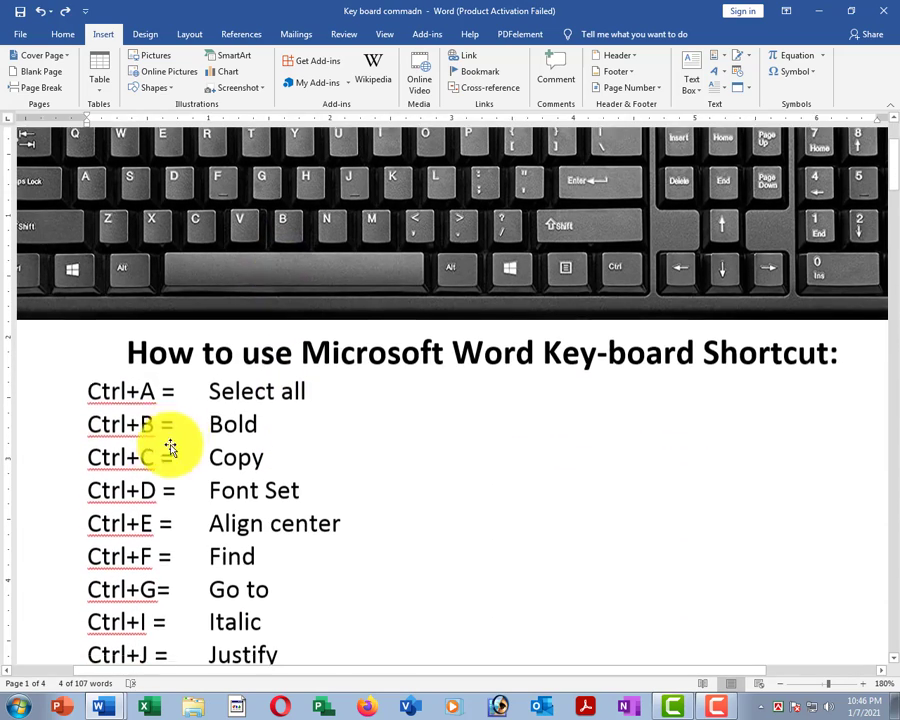
{"action": "scroll", "coordinate": [40, 350], "scroll_direction": "up", "scroll_amount": 1}
{"action": "left_click", "coordinate": [40, 345]}
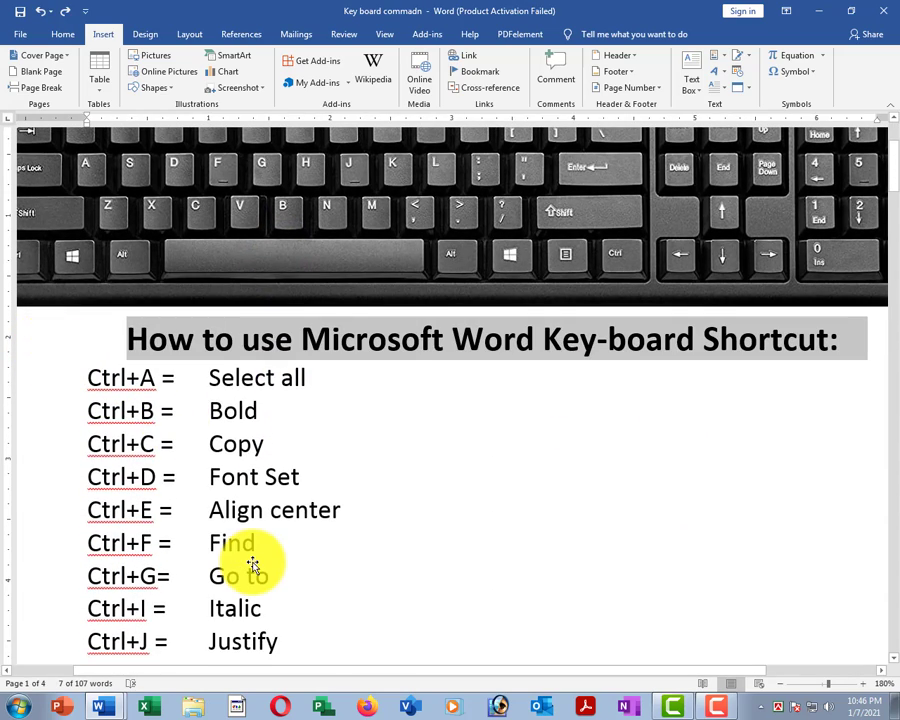
{"action": "scroll", "coordinate": [252, 565], "scroll_direction": "down", "scroll_amount": 3}
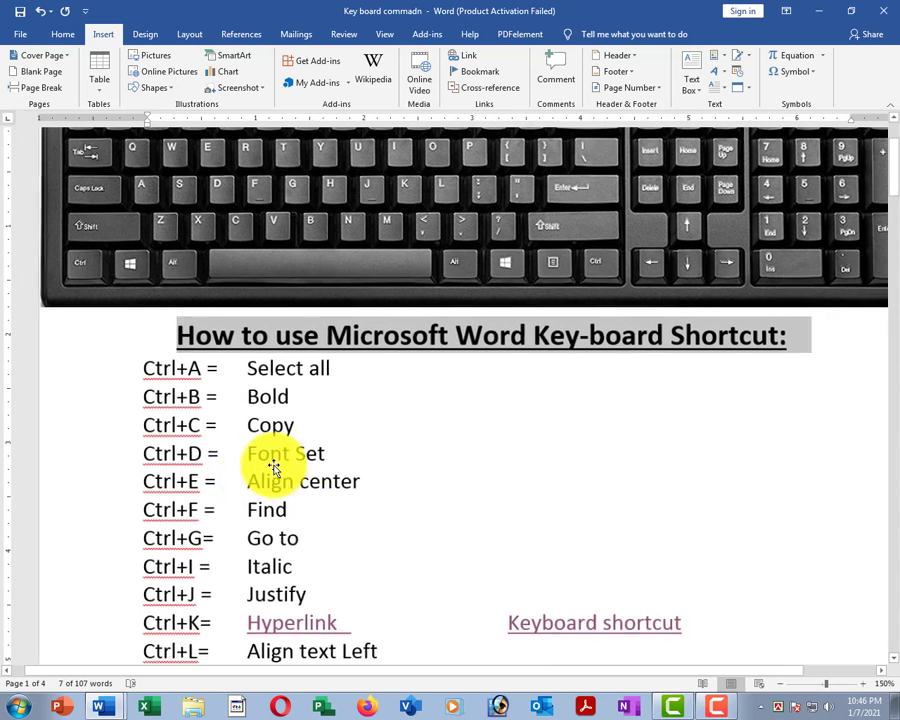
Step: Add a bold "1" after "Bold" on the "Ctrl+B" line of the shortcut list
{"action": "left_click", "coordinate": [337, 393]}
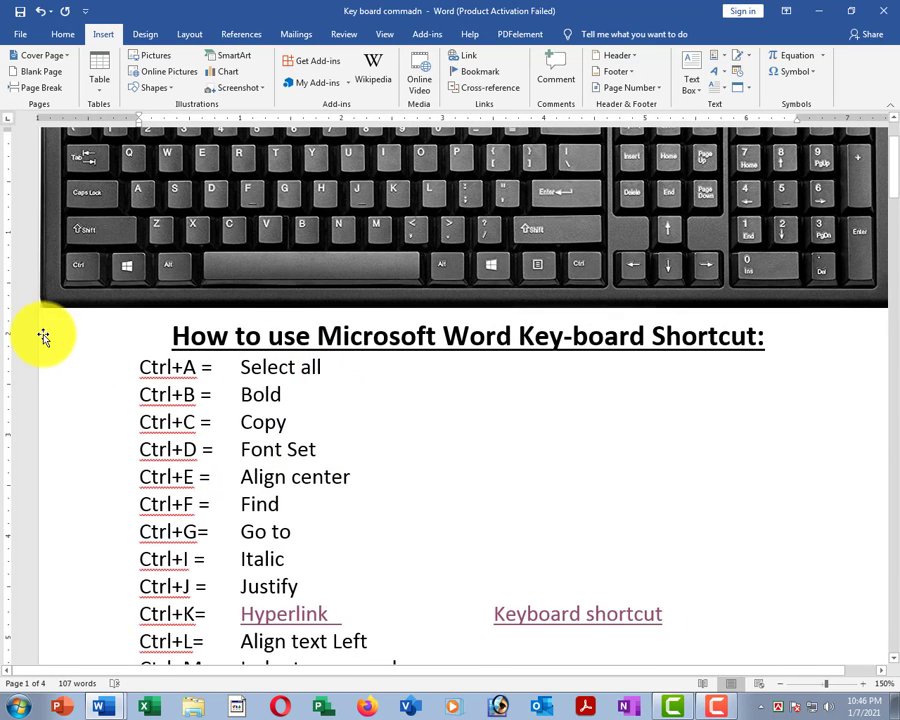
{"action": "key", "text": "ctrl+b"}
{"action": "type", "text": "1"}
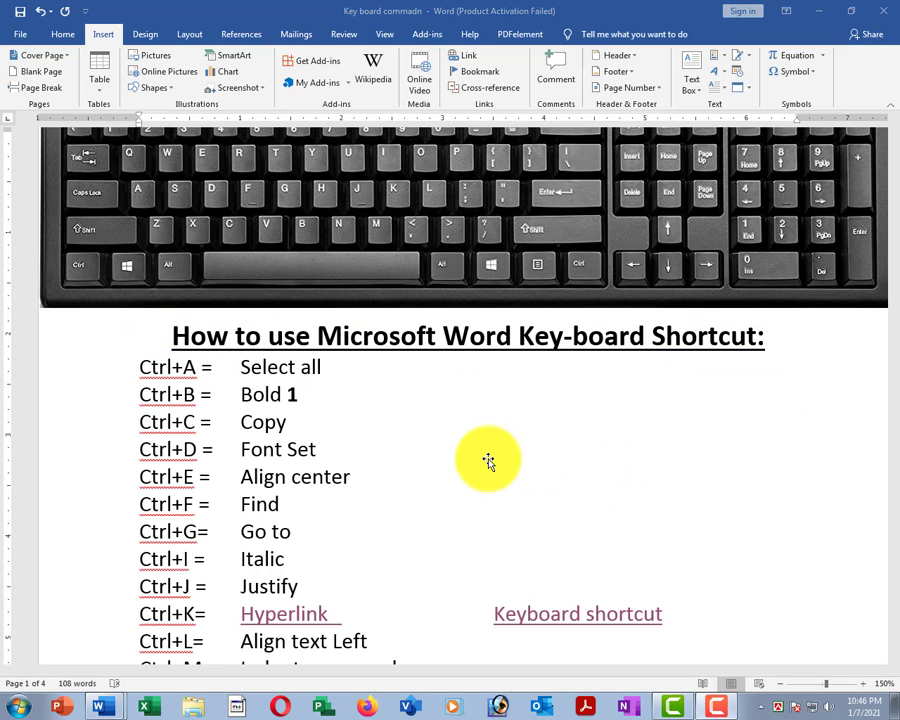
{"action": "scroll", "coordinate": [414, 428], "scroll_direction": "up", "scroll_amount": 2}
{"action": "scroll", "coordinate": [440, 460], "scroll_direction": "down", "scroll_amount": 3}
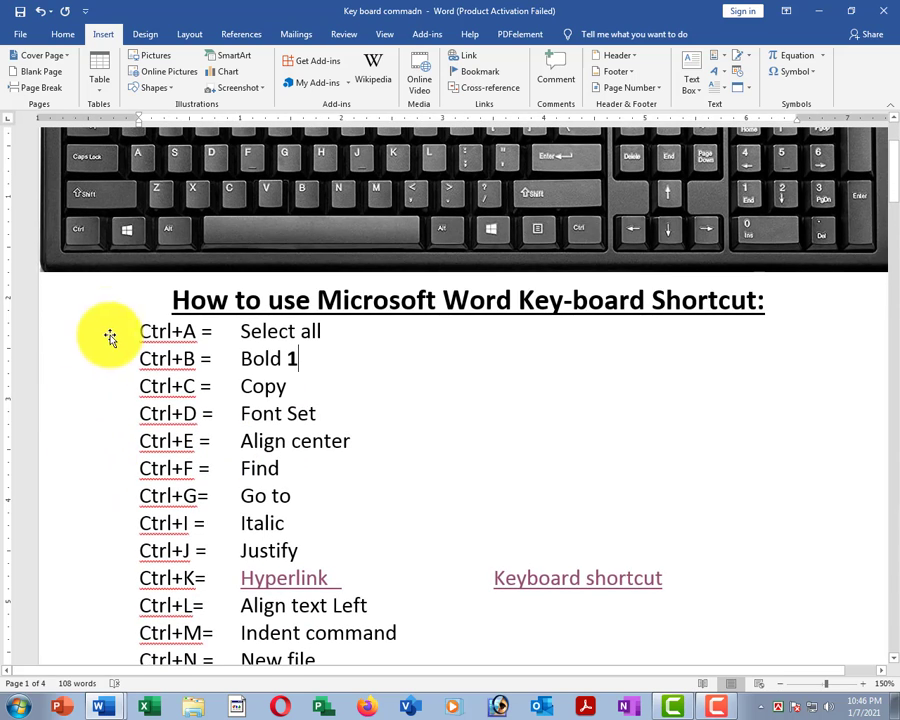
Step: Select the heading "How to use Microsoft Word Key-board Shortcut:" and toggle its underline
{"action": "left_click", "coordinate": [107, 318]}
{"action": "scroll", "coordinate": [426, 170], "scroll_direction": "up", "scroll_amount": 3}
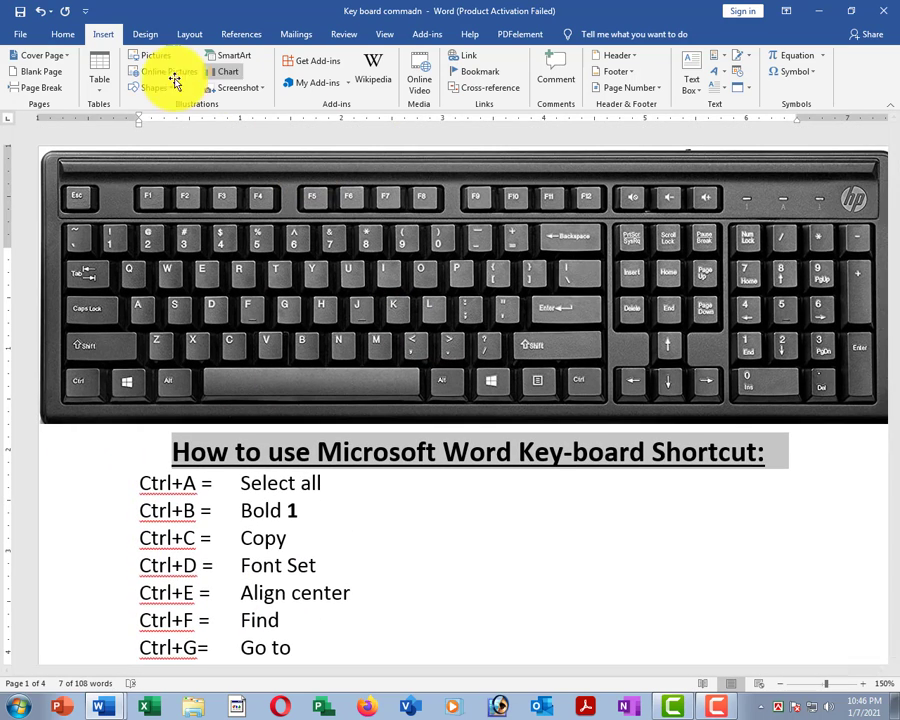
{"action": "left_click", "coordinate": [46, 35]}
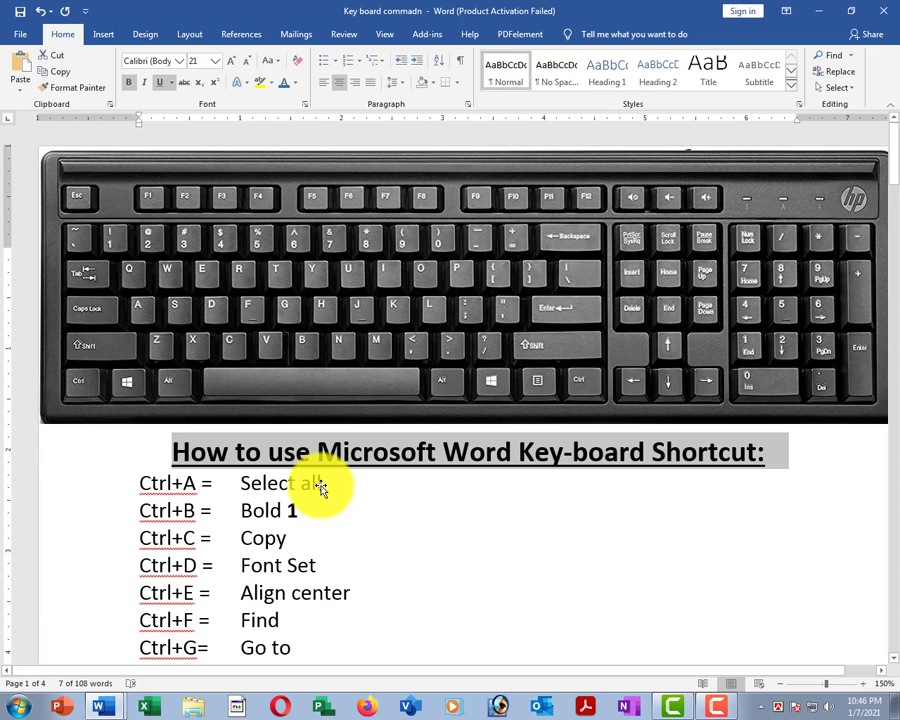
{"action": "key", "text": "ctrl+u"}
{"action": "scroll", "coordinate": [323, 481], "scroll_direction": "down", "scroll_amount": 1}
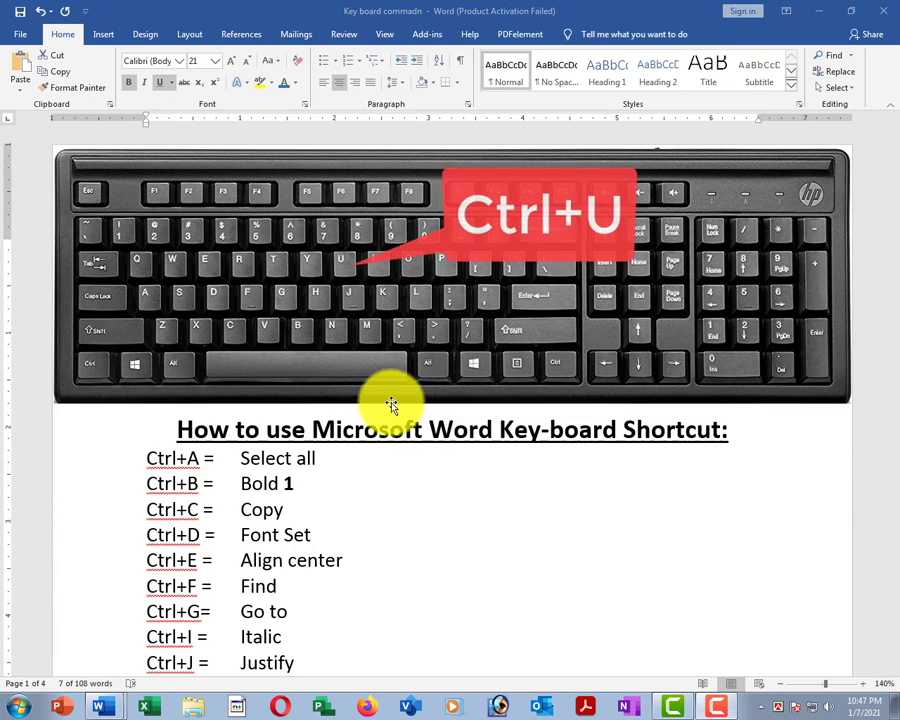
Step: Point out the "Ctrl+V" paste entry in the shortcut list and compare it with the keyboard picture
{"action": "scroll", "coordinate": [385, 480], "scroll_direction": "down", "scroll_amount": 5}
{"action": "scroll", "coordinate": [402, 463], "scroll_direction": "down", "scroll_amount": 1}
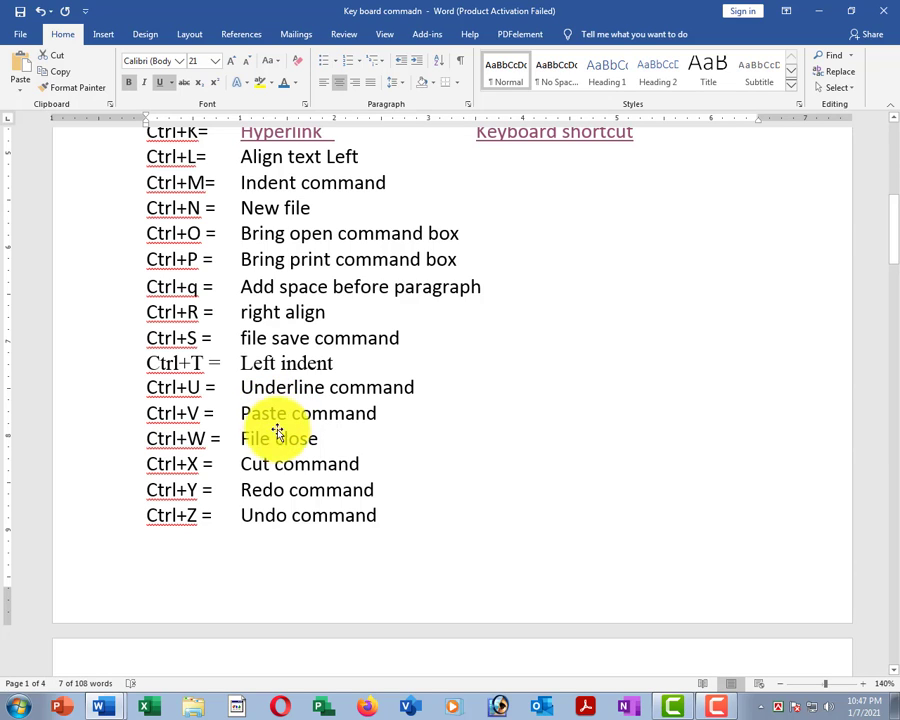
{"action": "left_click", "coordinate": [124, 422]}
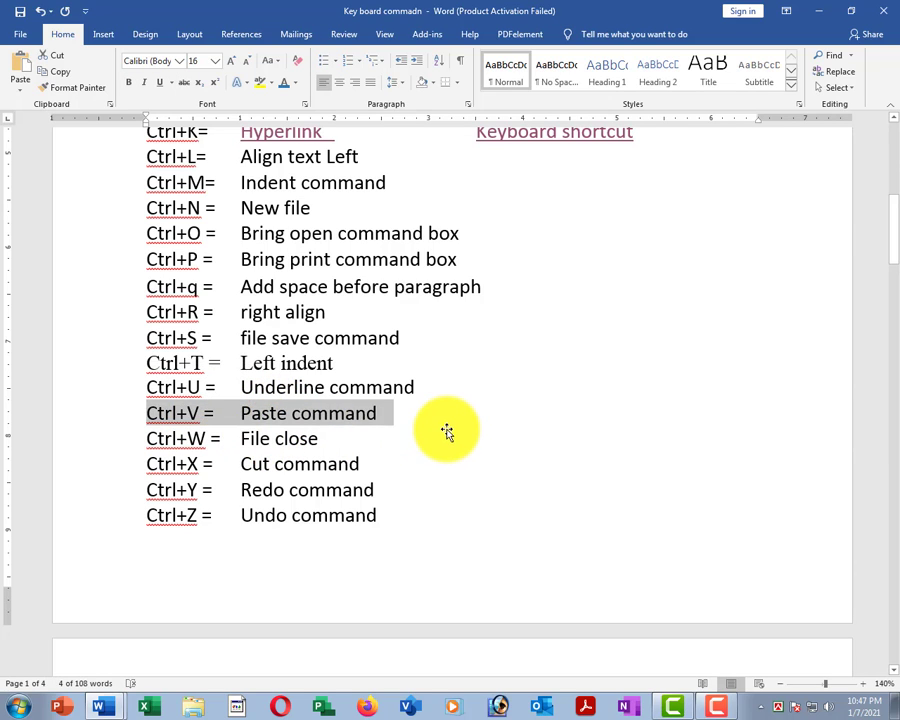
{"action": "left_click", "coordinate": [447, 431]}
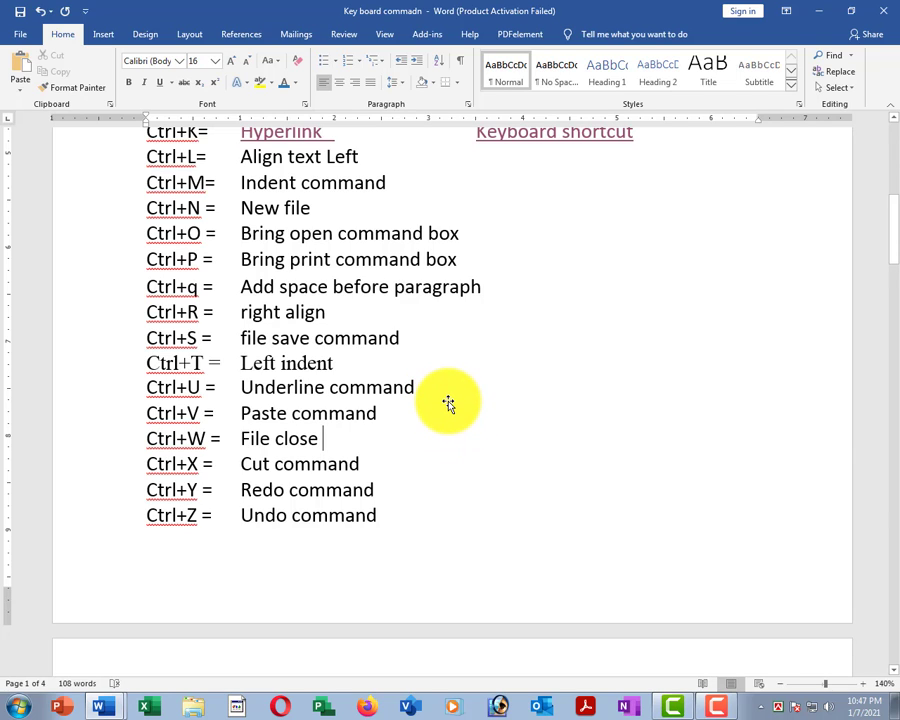
{"action": "scroll", "coordinate": [450, 402], "scroll_direction": "up", "scroll_amount": 2}
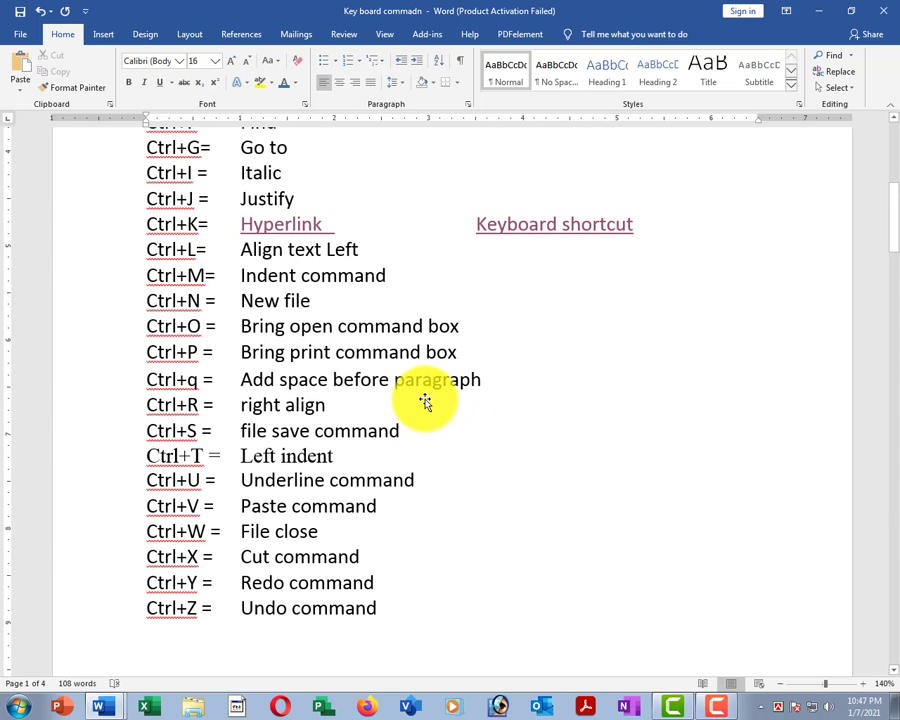
{"action": "scroll", "coordinate": [424, 404], "scroll_direction": "up", "scroll_amount": 2}
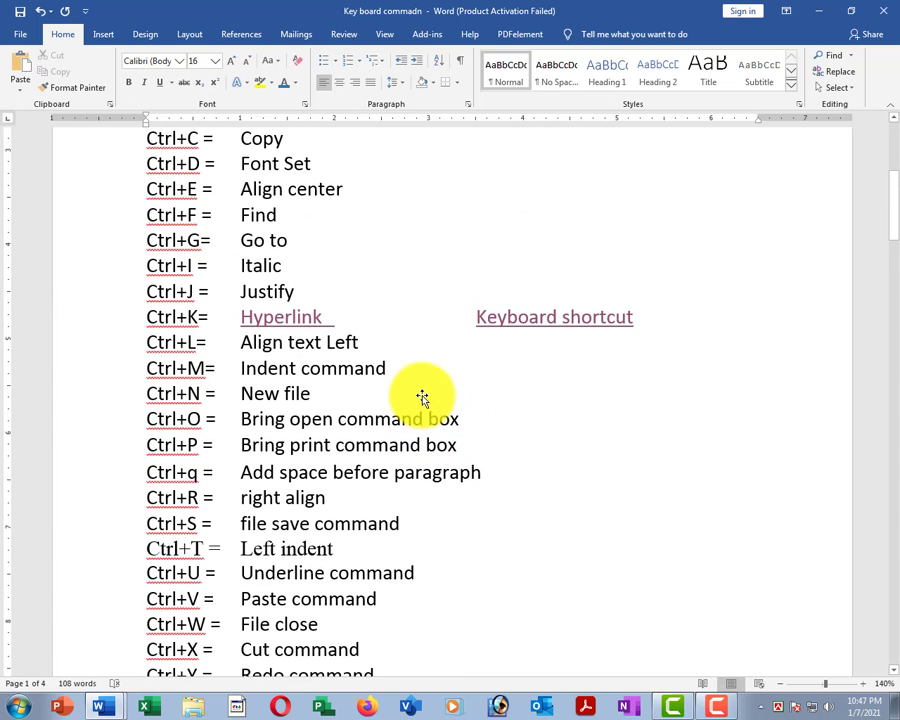
{"action": "scroll", "coordinate": [310, 420], "scroll_direction": "down", "scroll_amount": 3}
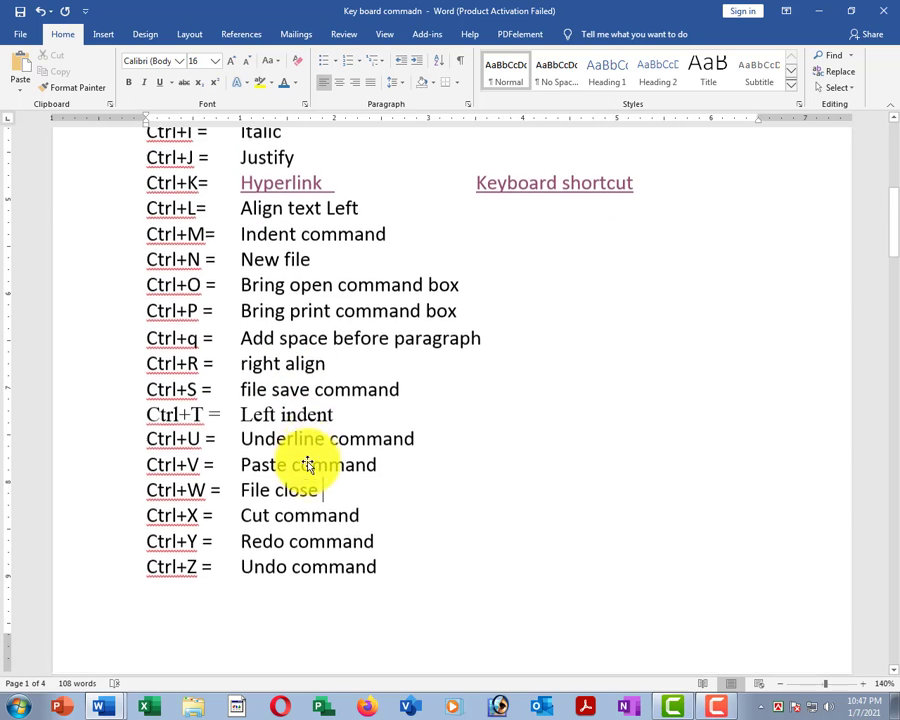
{"action": "scroll", "coordinate": [190, 400], "scroll_direction": "up", "scroll_amount": 6}
{"action": "scroll", "coordinate": [281, 425], "scroll_direction": "up", "scroll_amount": 2}
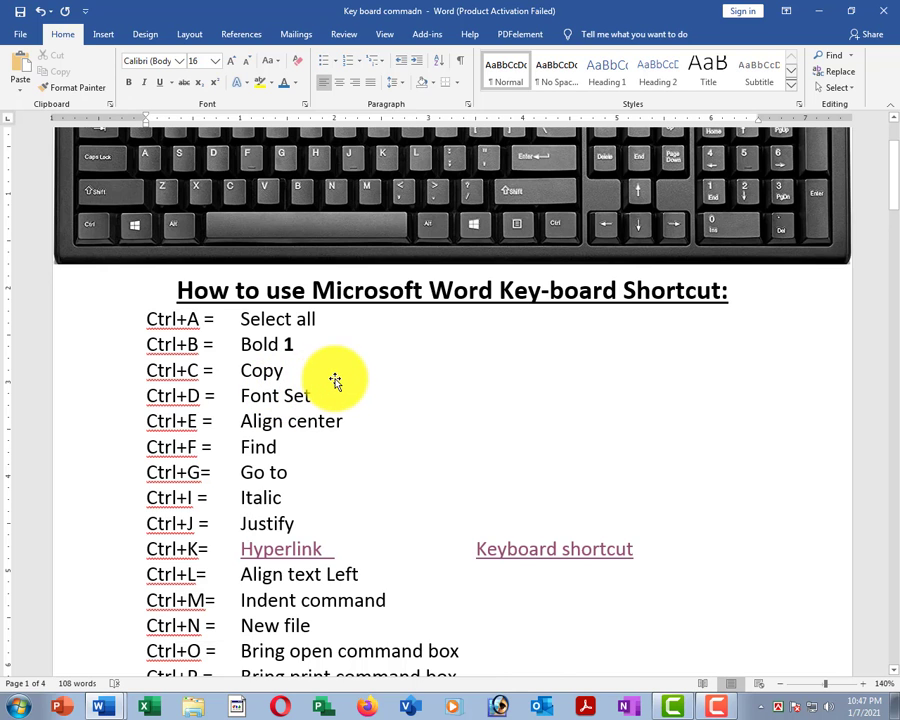
{"action": "scroll", "coordinate": [332, 365], "scroll_direction": "down", "scroll_amount": 9}
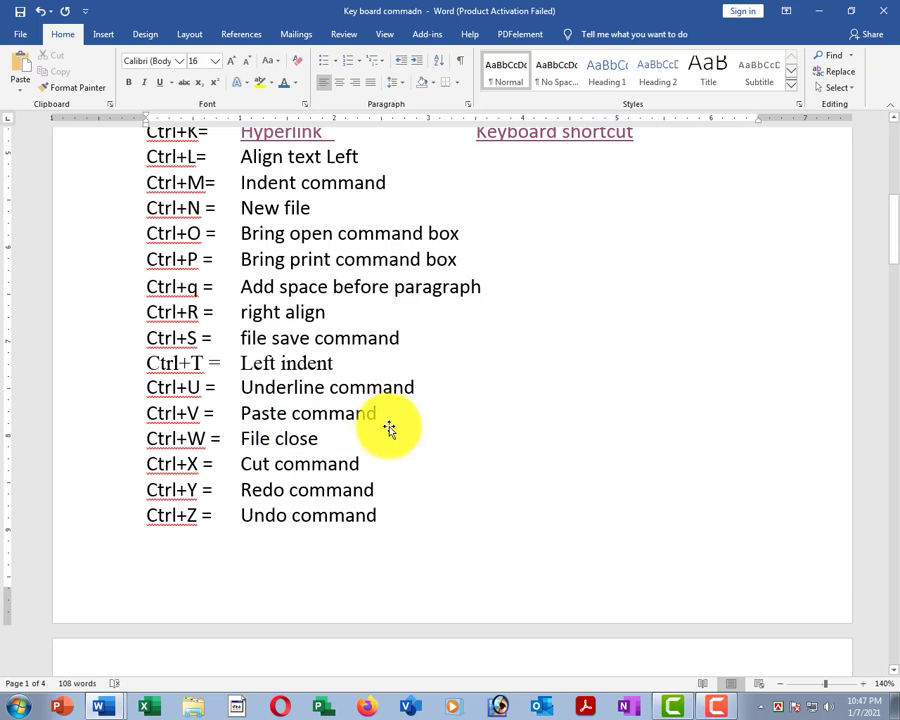
Step: Copy the text "Paste command" on the "Ctrl+V" line and paste it twice at the end of that line
{"action": "left_click_drag", "start_coordinate": [383, 414], "coordinate": [241, 414]}
{"action": "scroll", "coordinate": [98, 178], "scroll_direction": "up", "scroll_amount": 5}
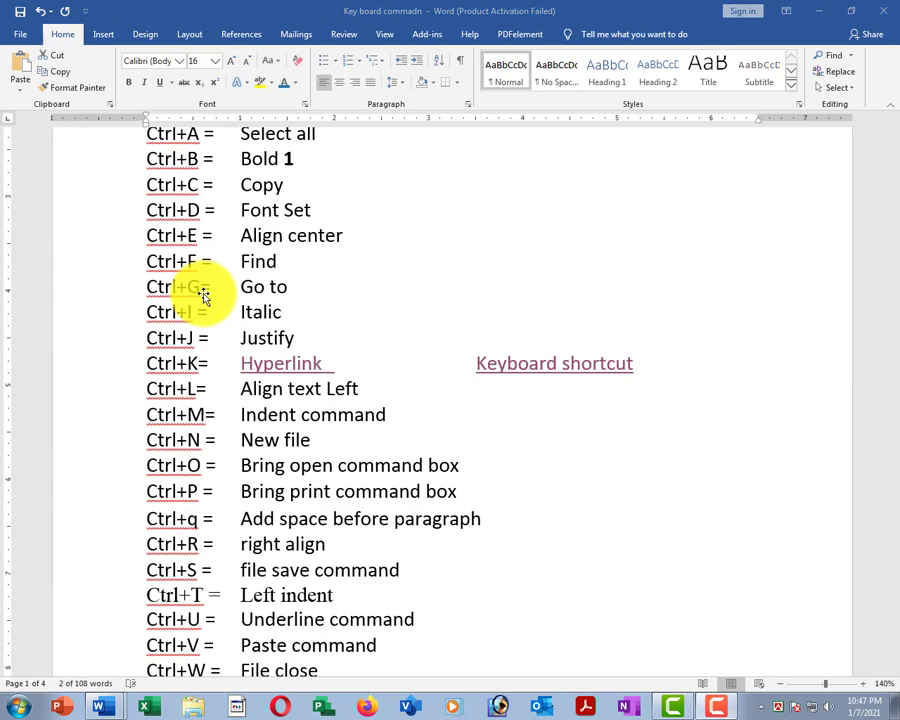
{"action": "scroll", "coordinate": [336, 322], "scroll_direction": "down", "scroll_amount": 3}
{"action": "left_click", "coordinate": [330, 322]}
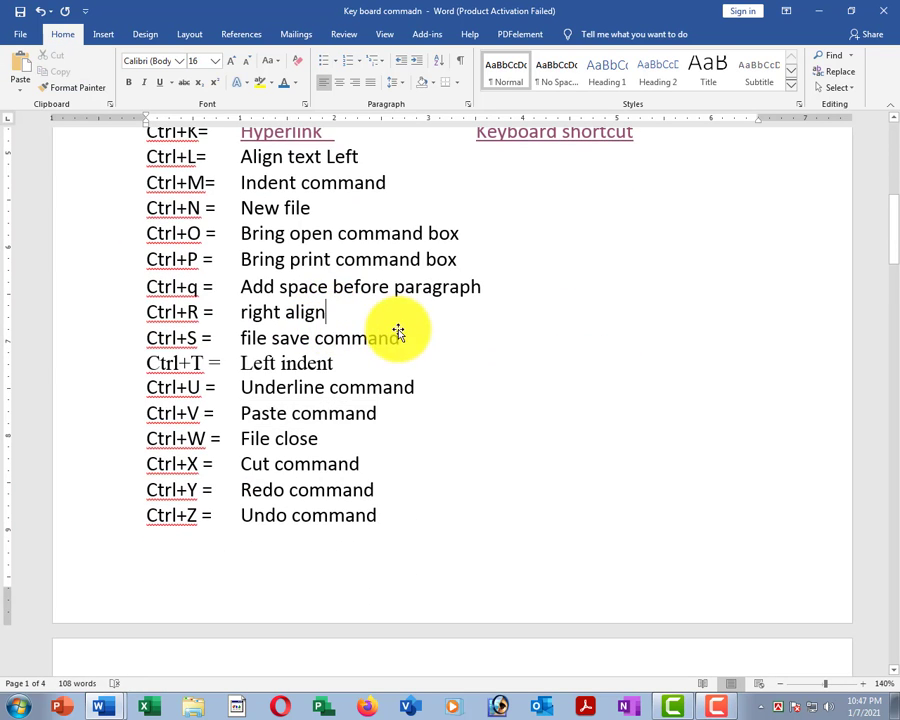
{"action": "left_click_drag", "start_coordinate": [380, 414], "coordinate": [242, 416]}
{"action": "key", "text": "ctrl+c"}
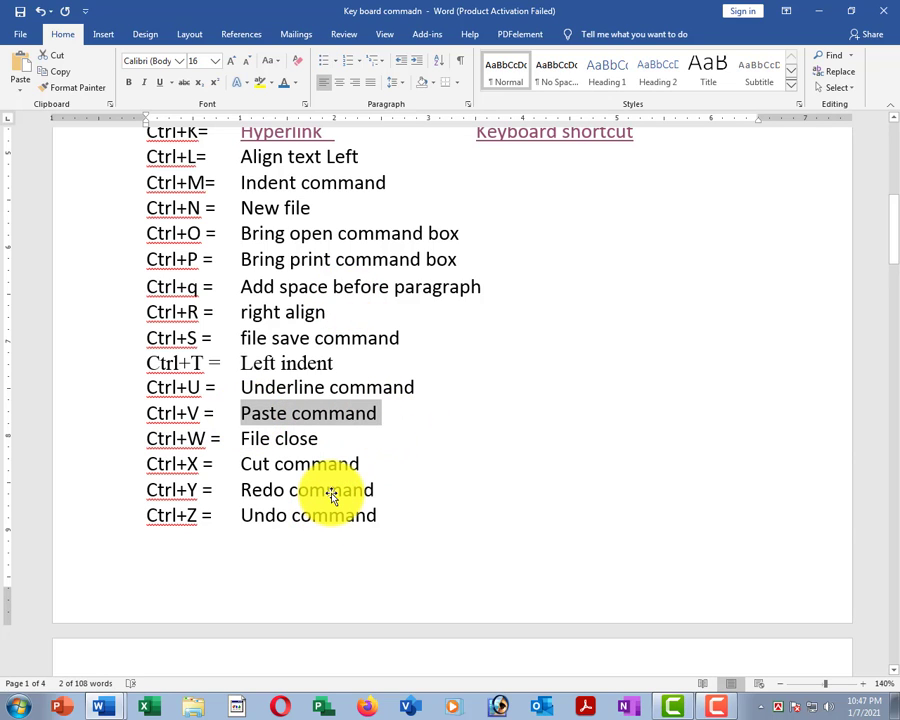
{"action": "left_click", "coordinate": [404, 418]}
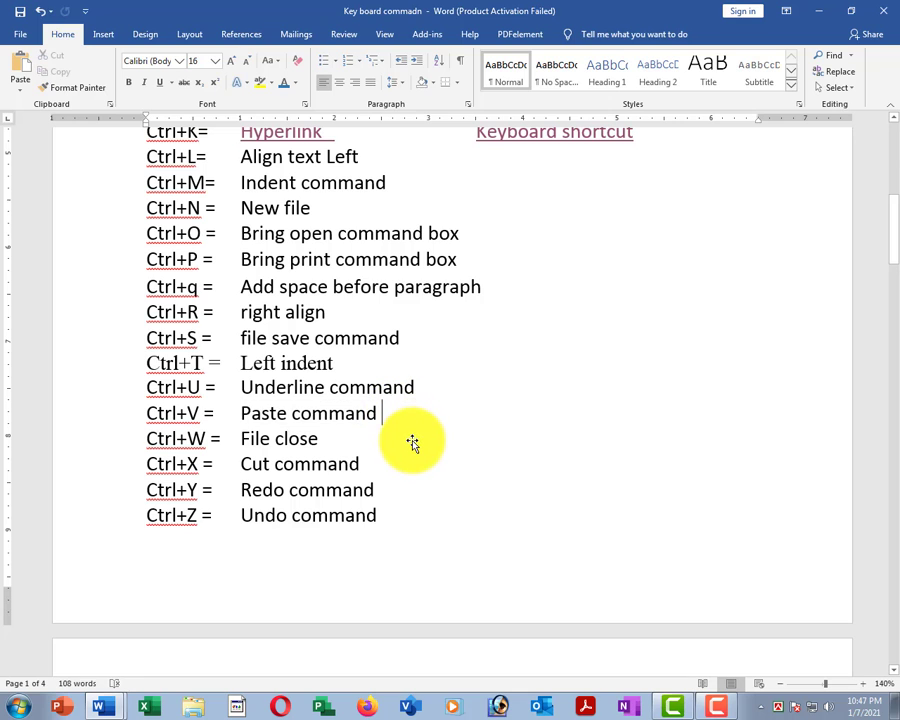
{"action": "scroll", "coordinate": [409, 443], "scroll_direction": "up", "scroll_amount": 8}
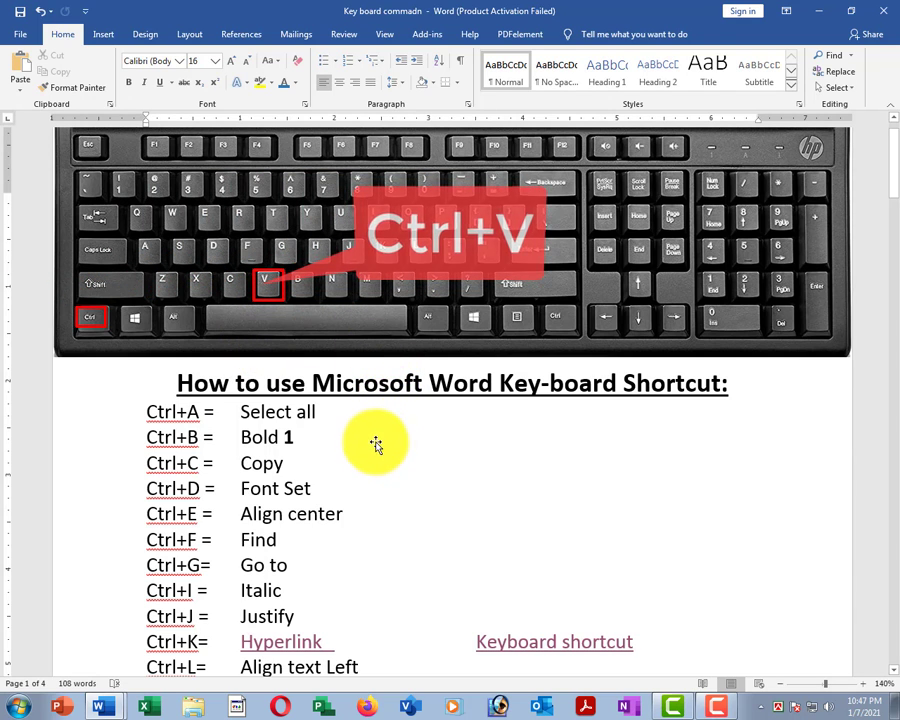
{"action": "scroll", "coordinate": [375, 444], "scroll_direction": "down", "scroll_amount": 10}
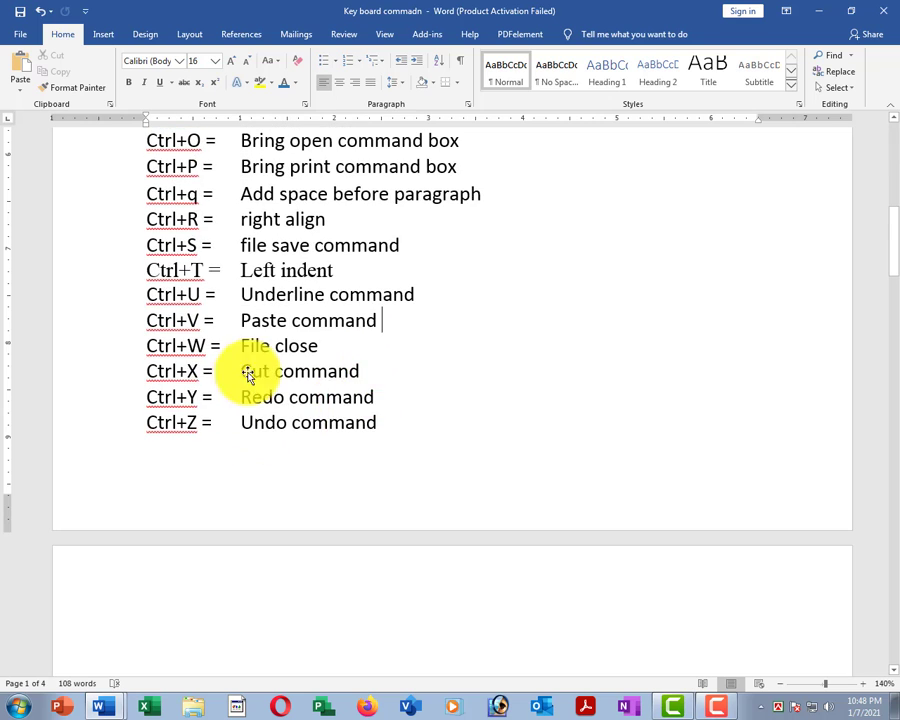
{"action": "scroll", "coordinate": [290, 400], "scroll_direction": "up", "scroll_amount": 2}
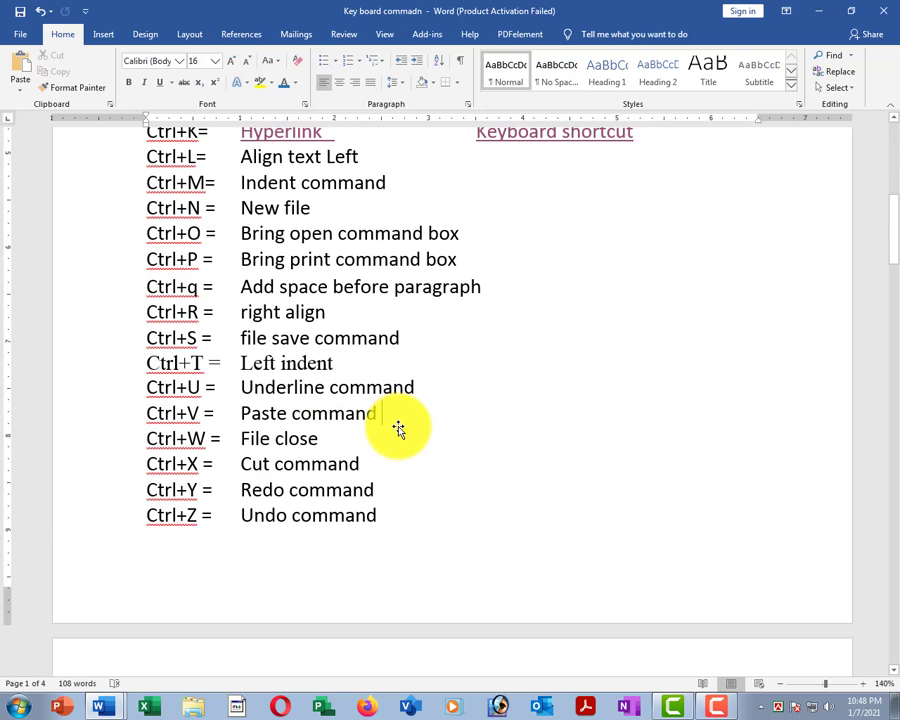
{"action": "key", "text": "ctrl+v"}
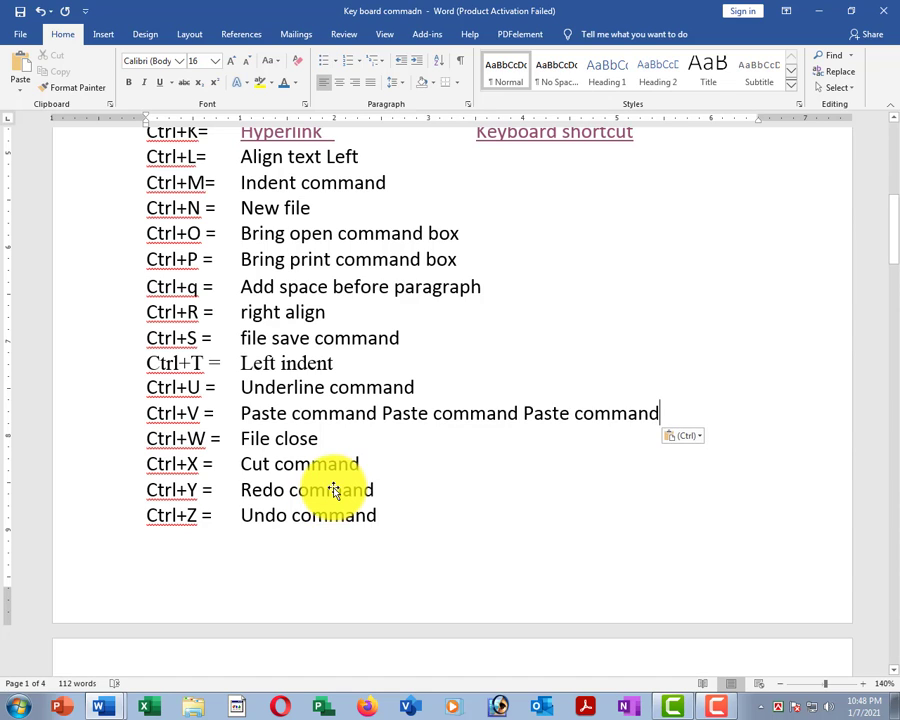
Step: Delete the two pasted copies of "Paste command" from the "Ctrl+V" line
{"action": "left_click", "coordinate": [412, 463]}
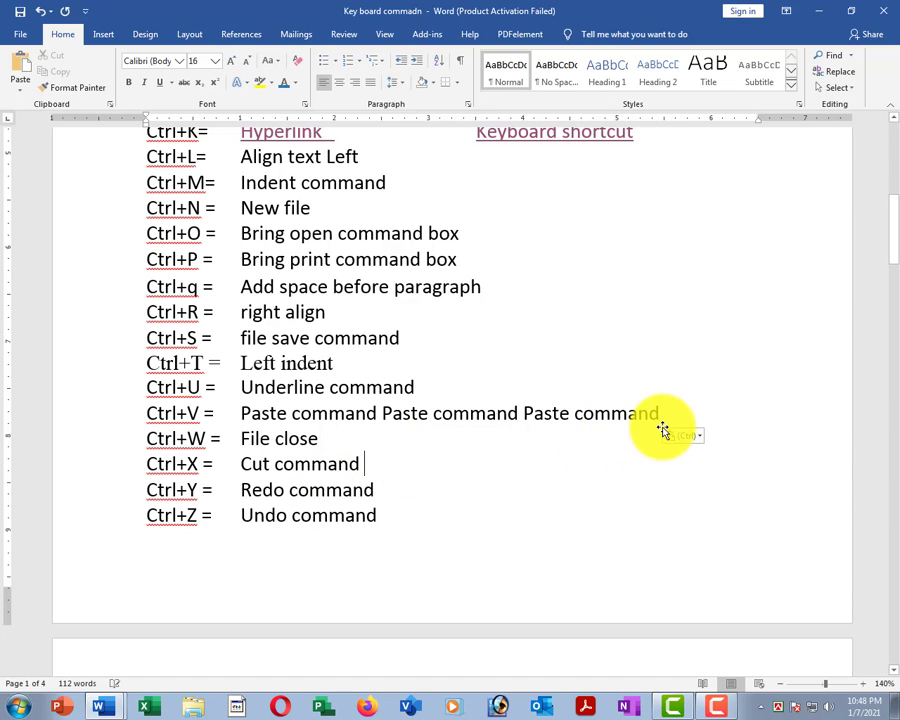
{"action": "left_click_drag", "start_coordinate": [663, 411], "coordinate": [404, 414]}
{"action": "key", "text": "BackSpace"}
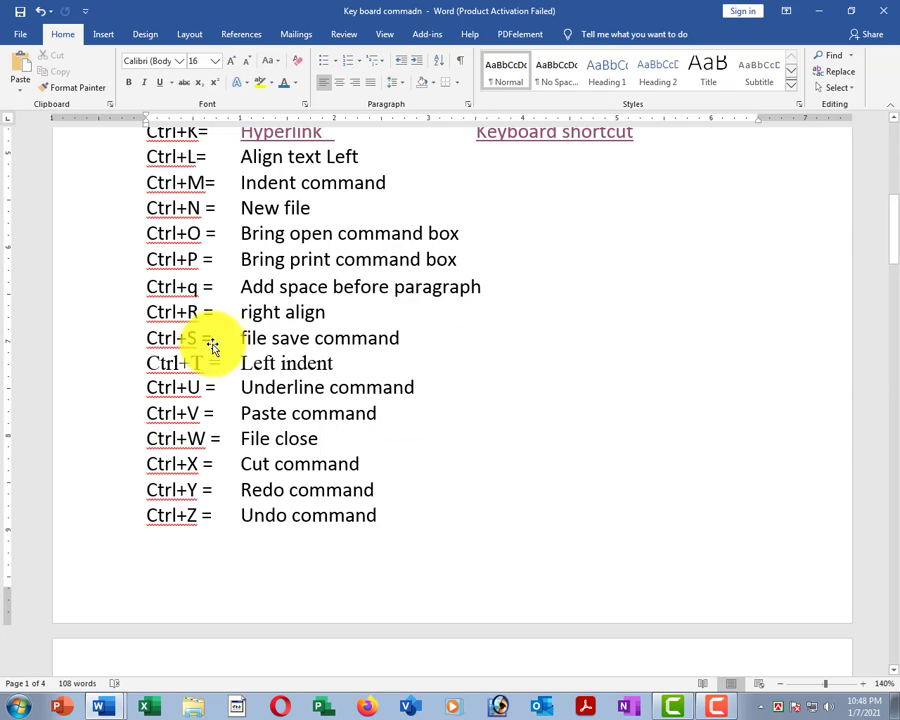
Step: Point out the "Ctrl+W" file close entry in the shortcut list
{"action": "left_click", "coordinate": [287, 513]}
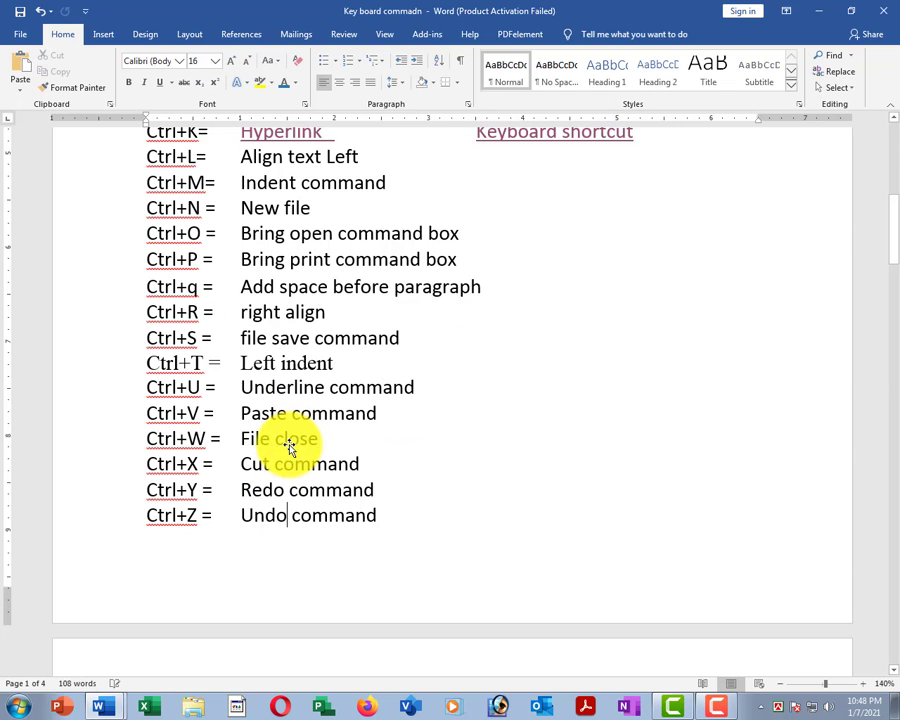
{"action": "left_click", "coordinate": [130, 437]}
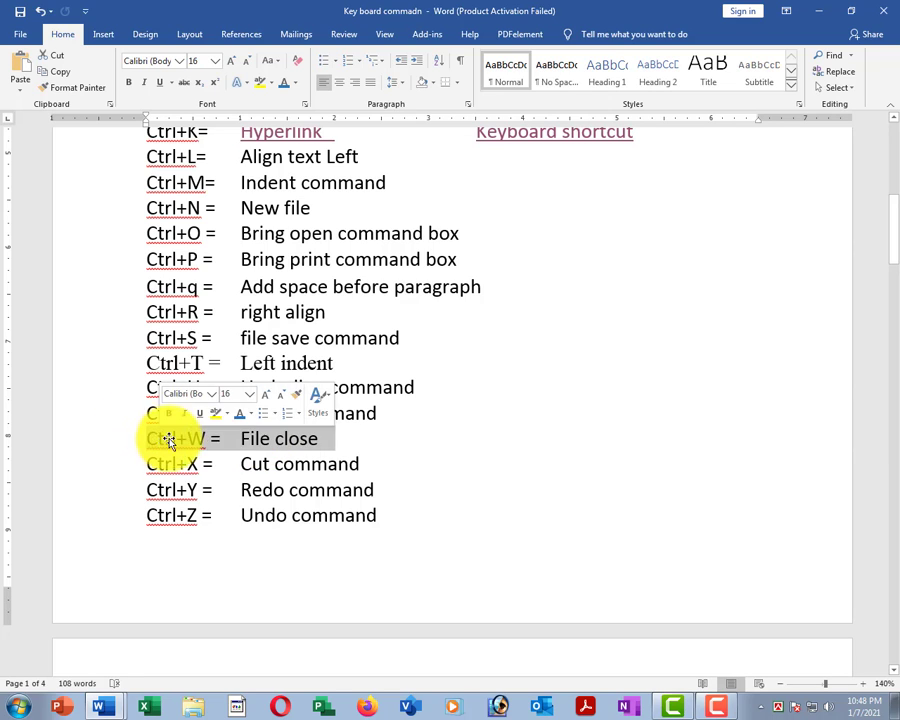
{"action": "left_click", "coordinate": [219, 440]}
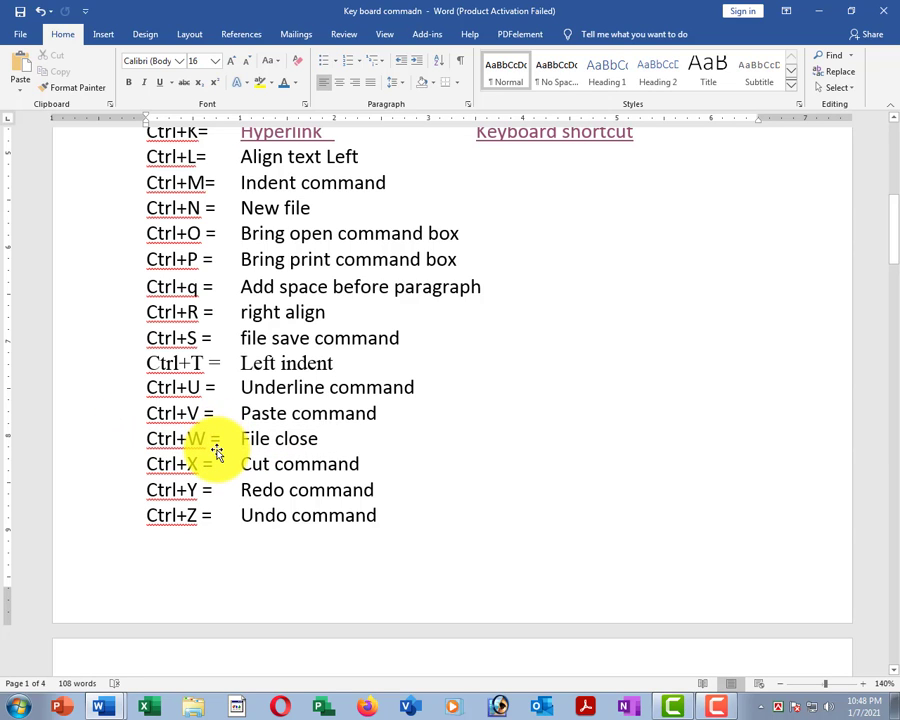
Step: Switch to Document2 and close it without saving its changes
{"action": "mouse_move", "coordinate": [102, 704]}
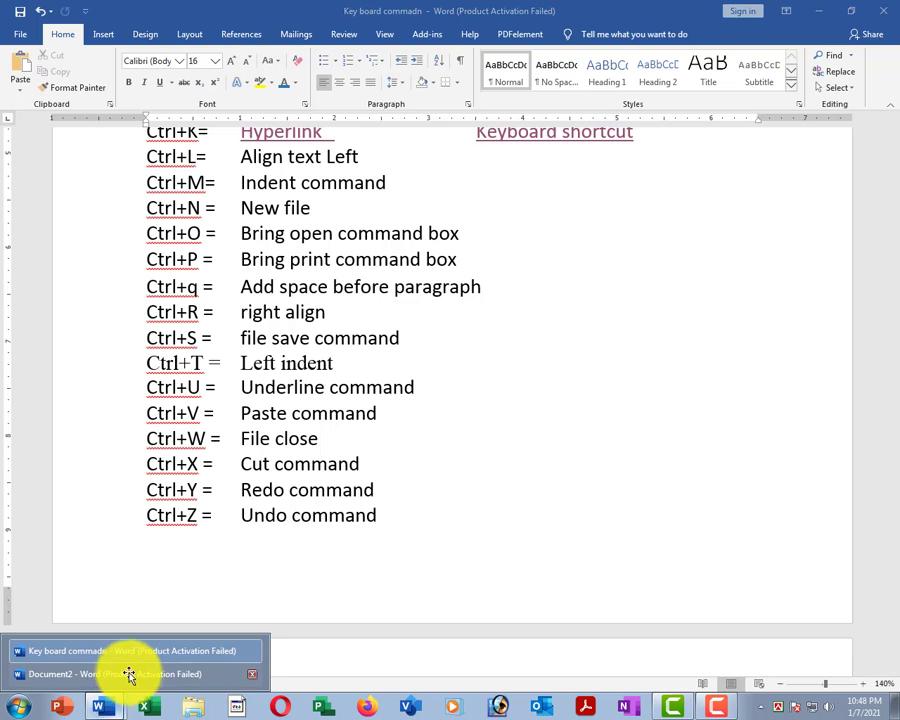
{"action": "left_click", "coordinate": [123, 673]}
{"action": "scroll", "coordinate": [396, 345], "scroll_direction": "down", "scroll_amount": 8}
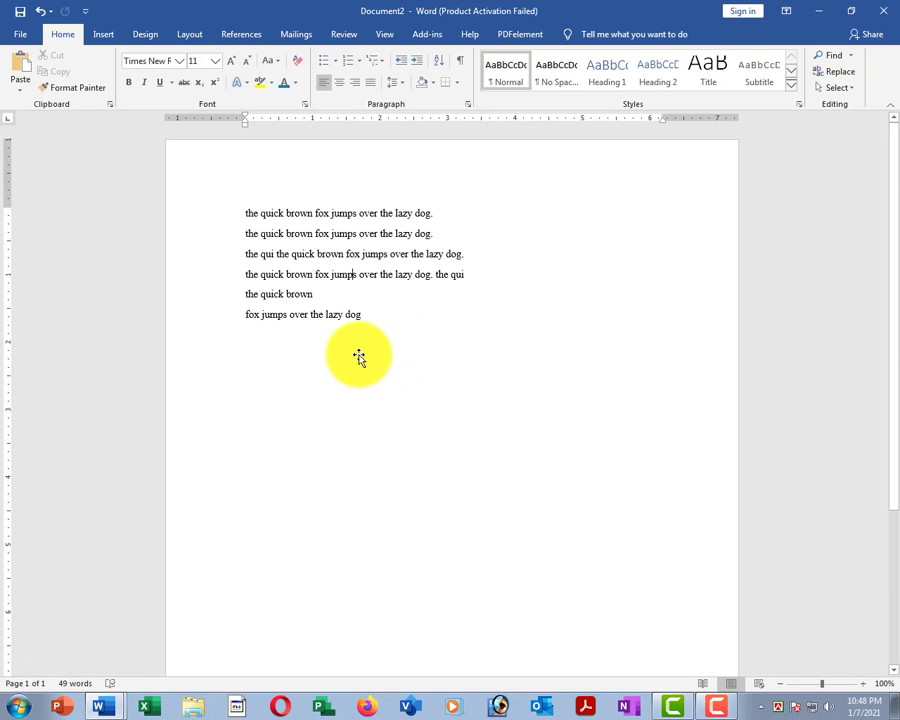
{"action": "scroll", "coordinate": [359, 357], "scroll_direction": "down", "scroll_amount": 4}
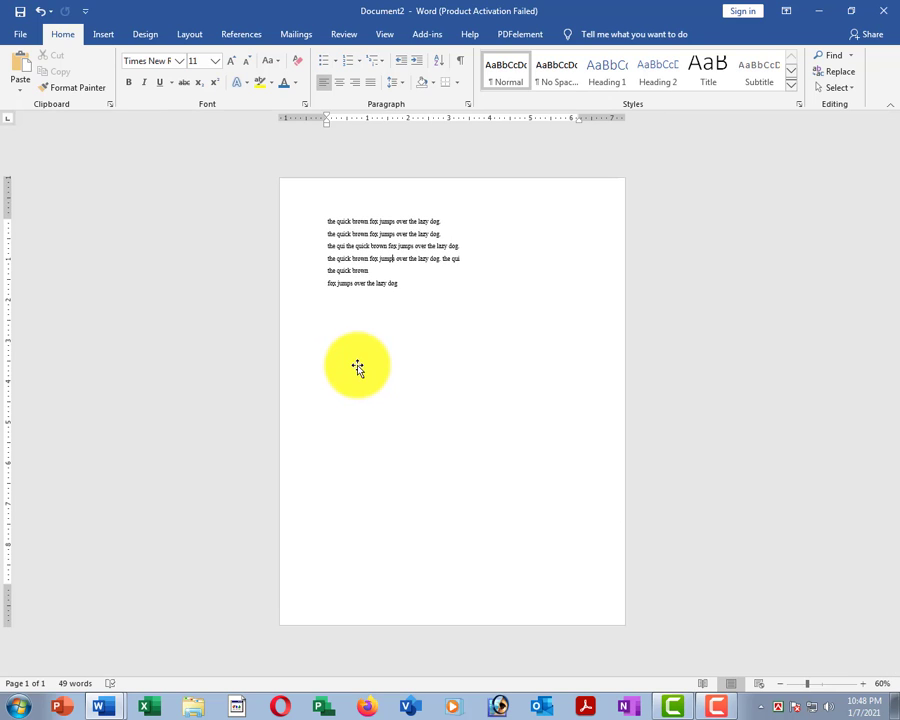
{"action": "scroll", "coordinate": [355, 360], "scroll_direction": "up", "scroll_amount": 4}
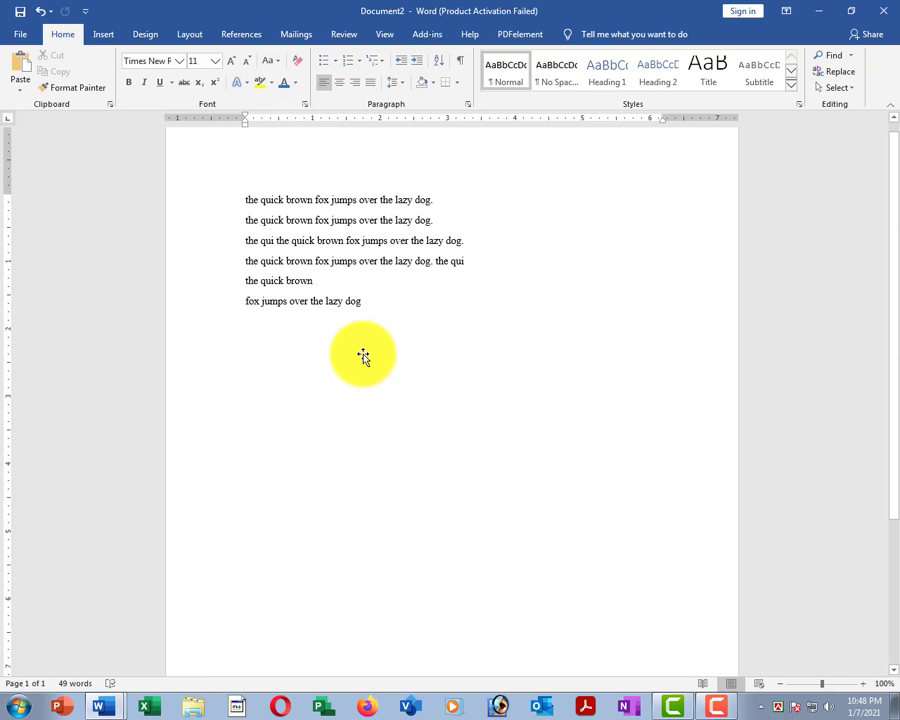
{"action": "key", "text": "alt+F4"}
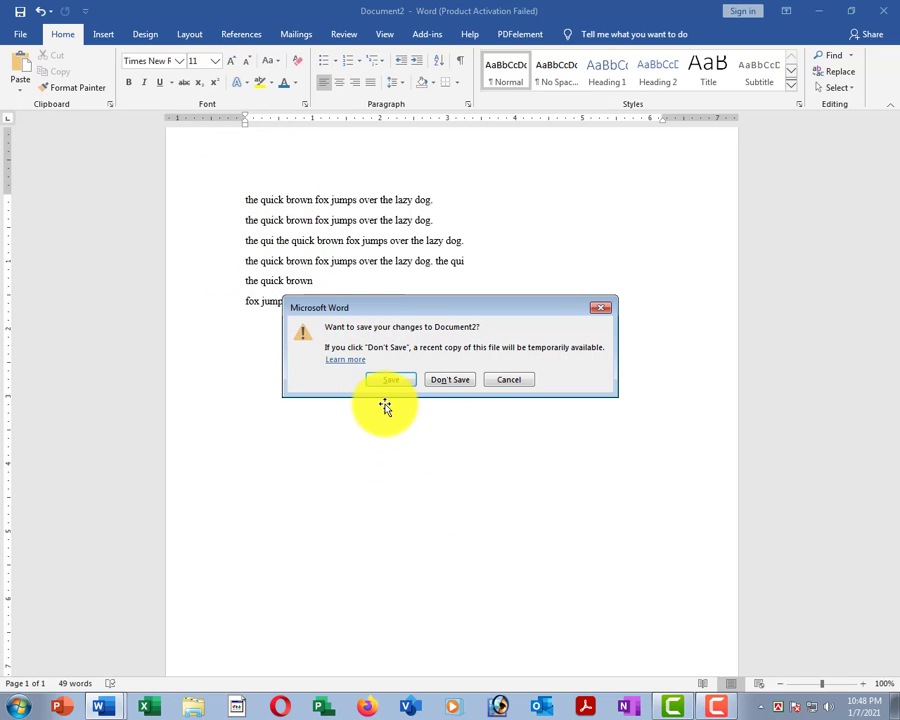
{"action": "left_click_drag", "start_coordinate": [258, 285], "coordinate": [653, 430]}
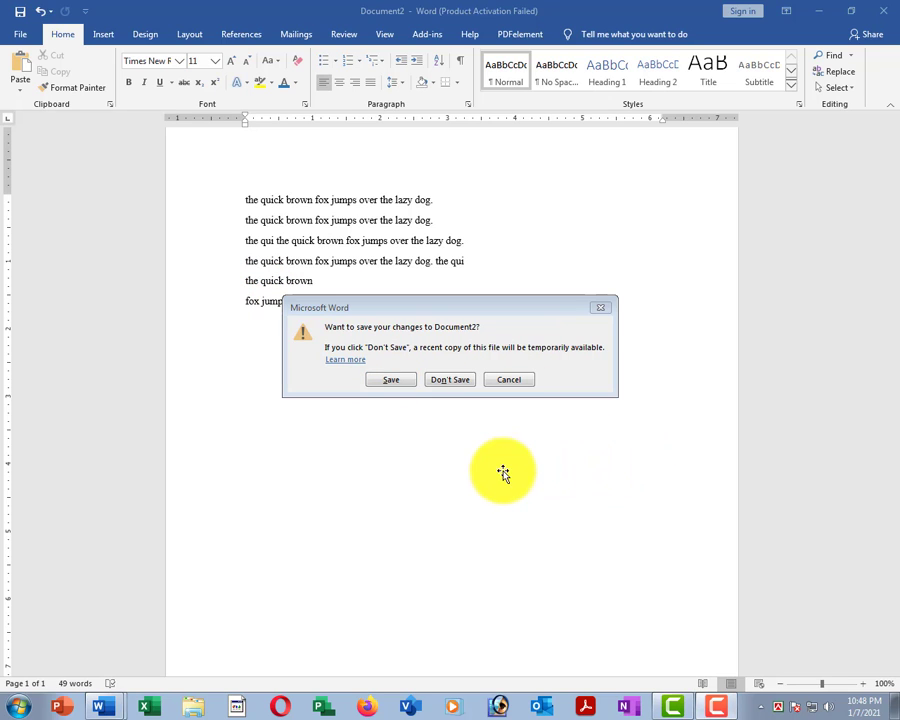
{"action": "left_click", "coordinate": [440, 382]}
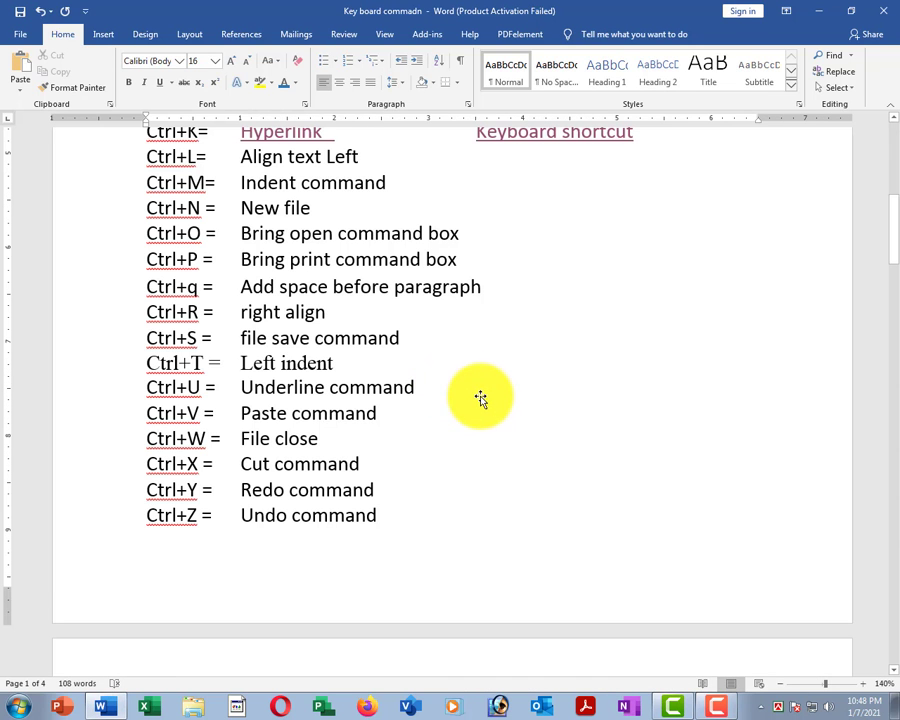
{"action": "scroll", "coordinate": [481, 416], "scroll_direction": "down", "scroll_amount": 4}
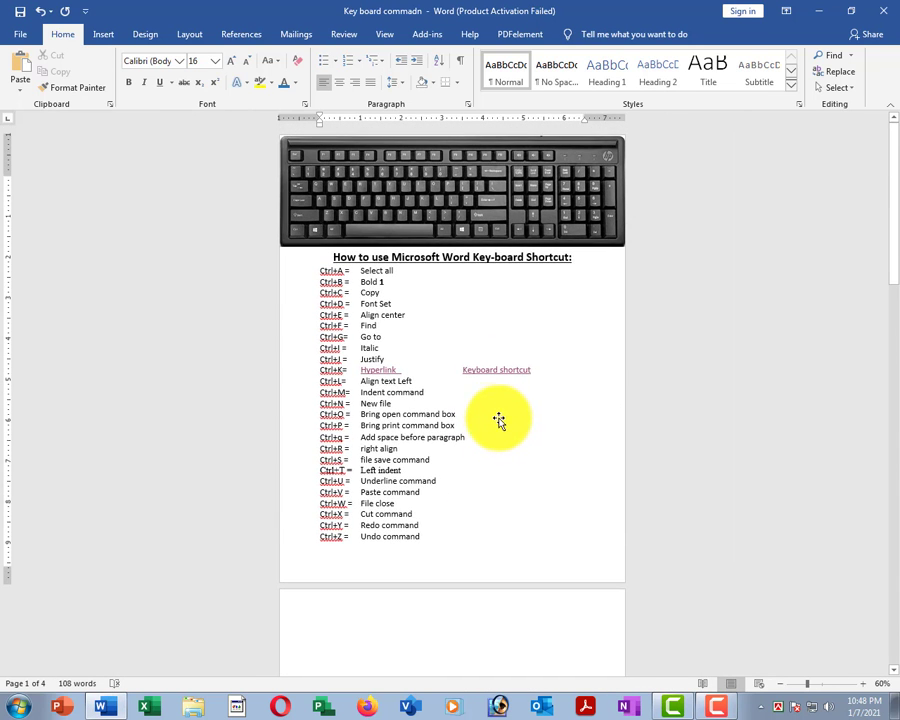
{"action": "scroll", "coordinate": [484, 430], "scroll_direction": "up", "scroll_amount": 4}
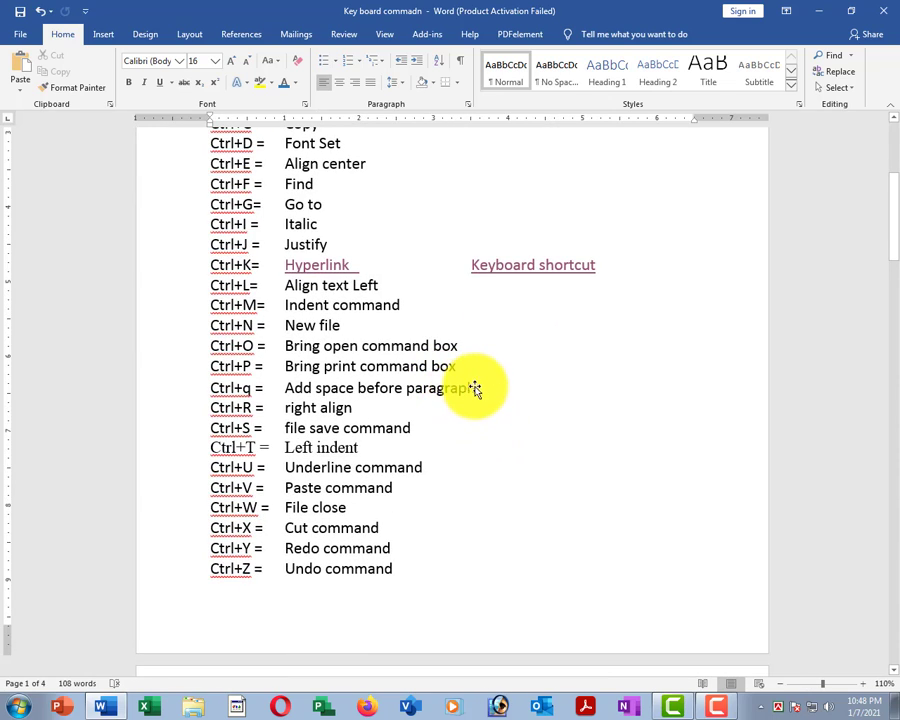
{"action": "scroll", "coordinate": [460, 390], "scroll_direction": "up", "scroll_amount": 3}
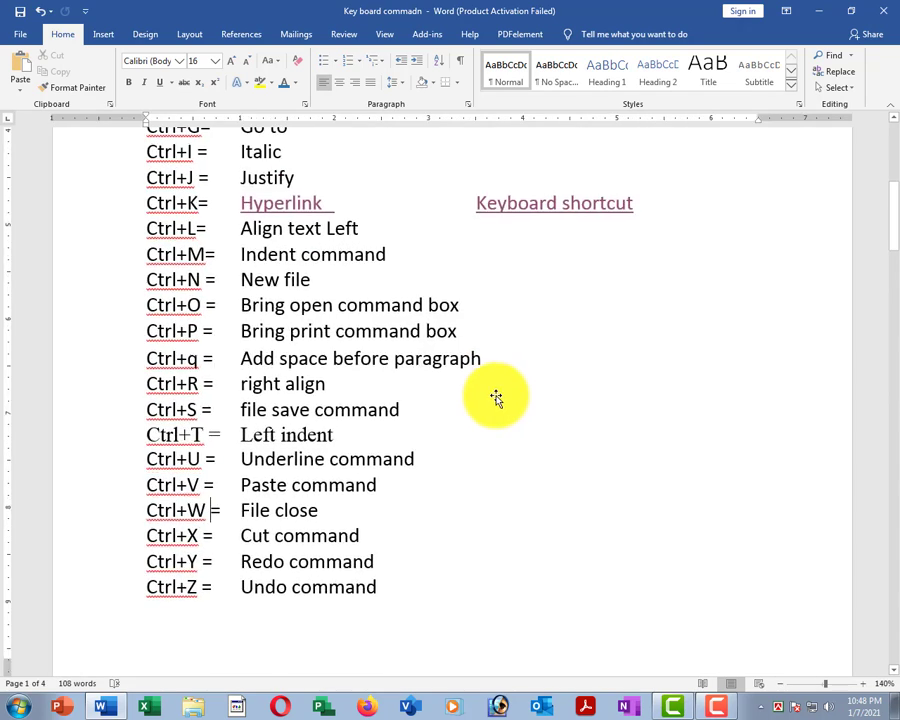
{"action": "scroll", "coordinate": [497, 392], "scroll_direction": "up", "scroll_amount": 6}
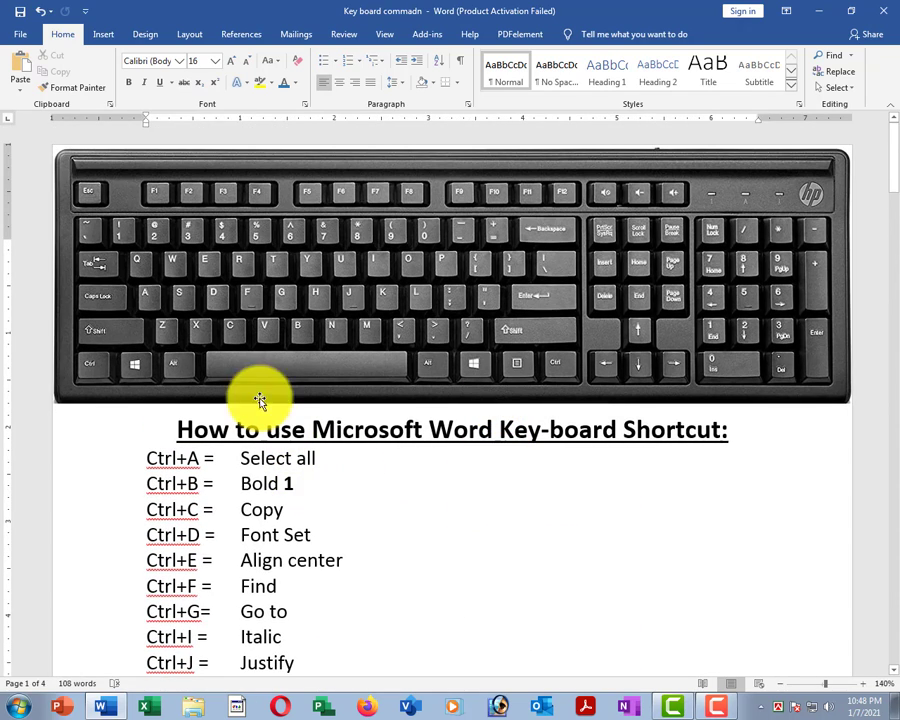
Step: Close the current document and reopen "Key board commadn" from the recent documents
{"action": "left_click_drag", "start_coordinate": [62, 352], "coordinate": [120, 384]}
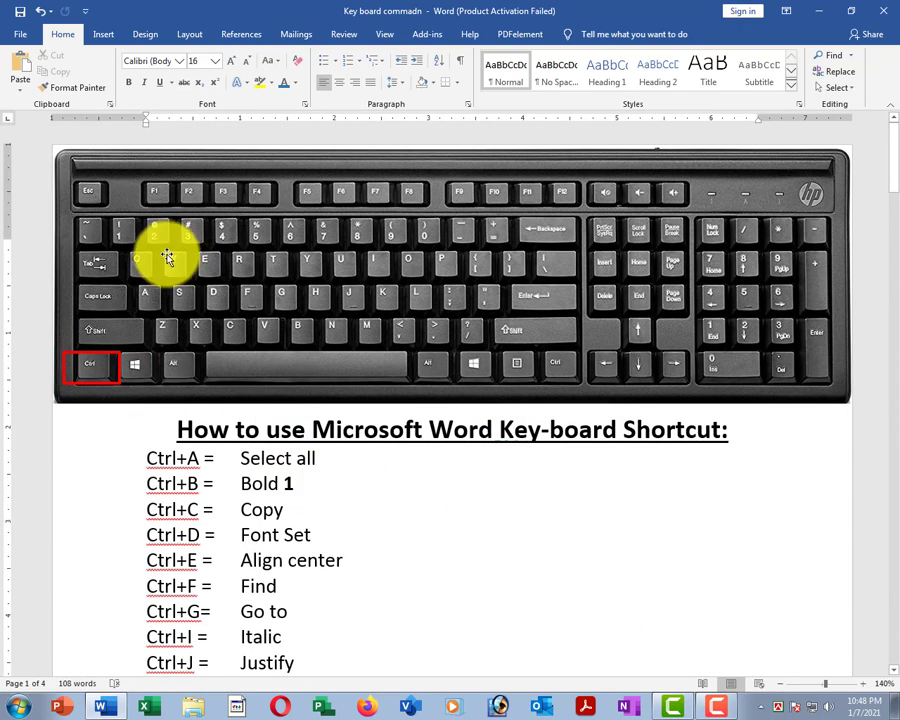
{"action": "left_click_drag", "start_coordinate": [164, 248], "coordinate": [192, 277]}
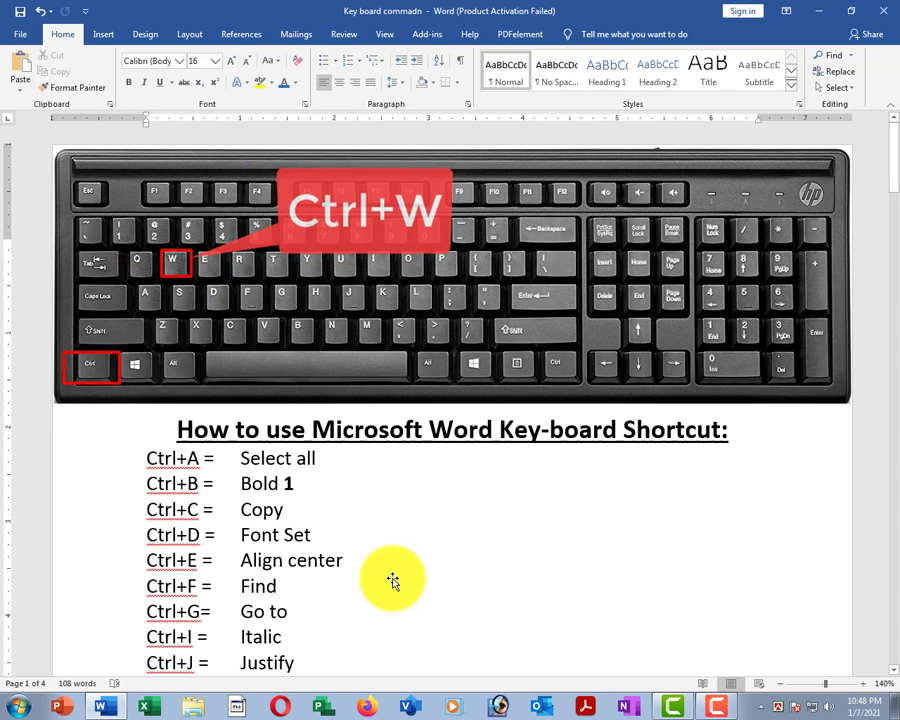
{"action": "key", "text": "ctrl+w"}
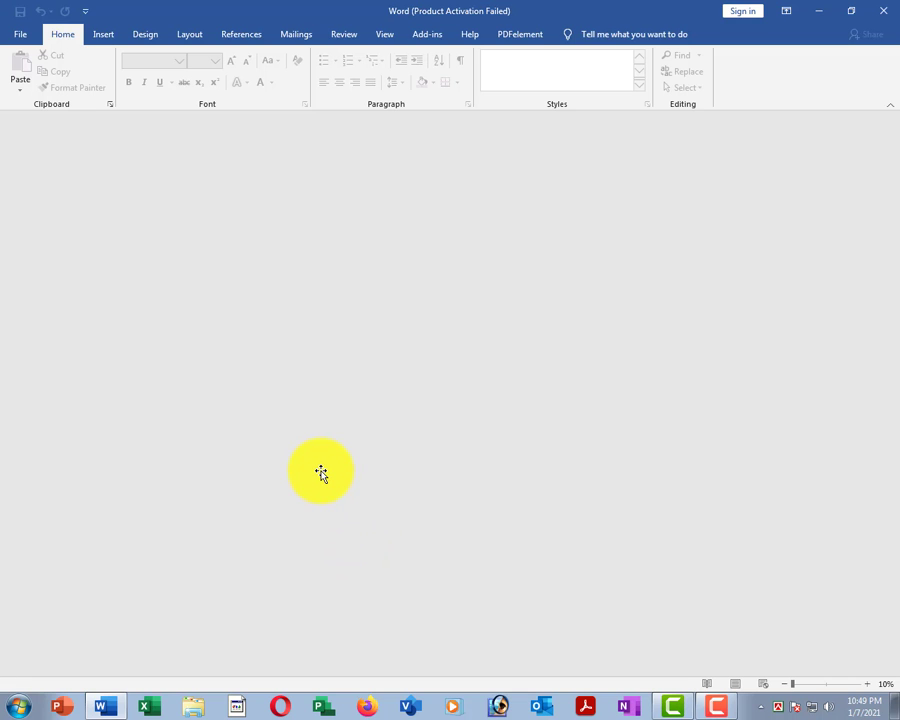
{"action": "key", "text": "ctrl+o"}
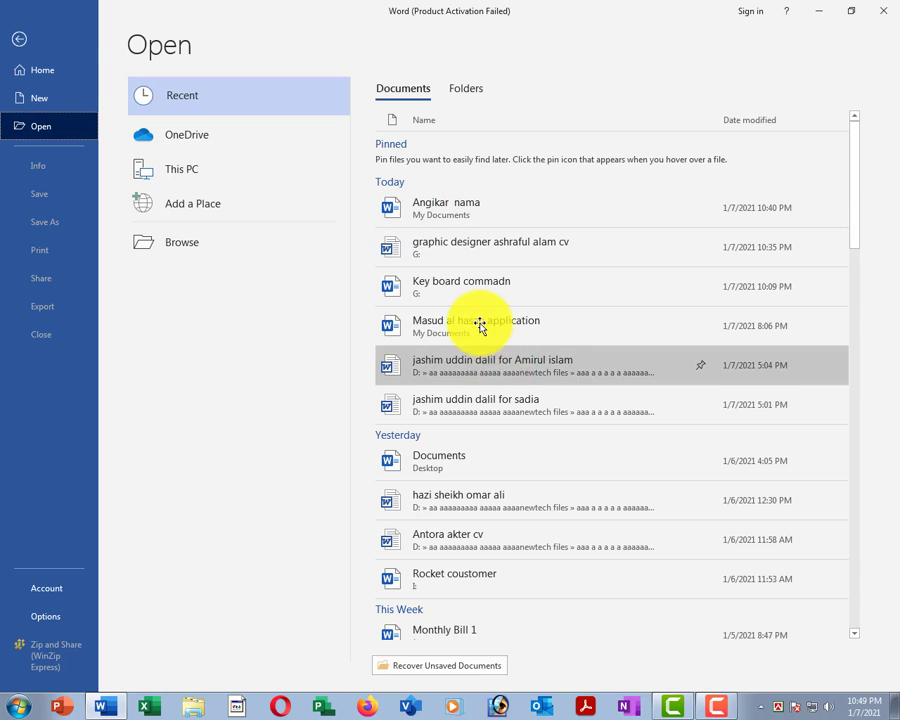
{"action": "left_click", "coordinate": [475, 285]}
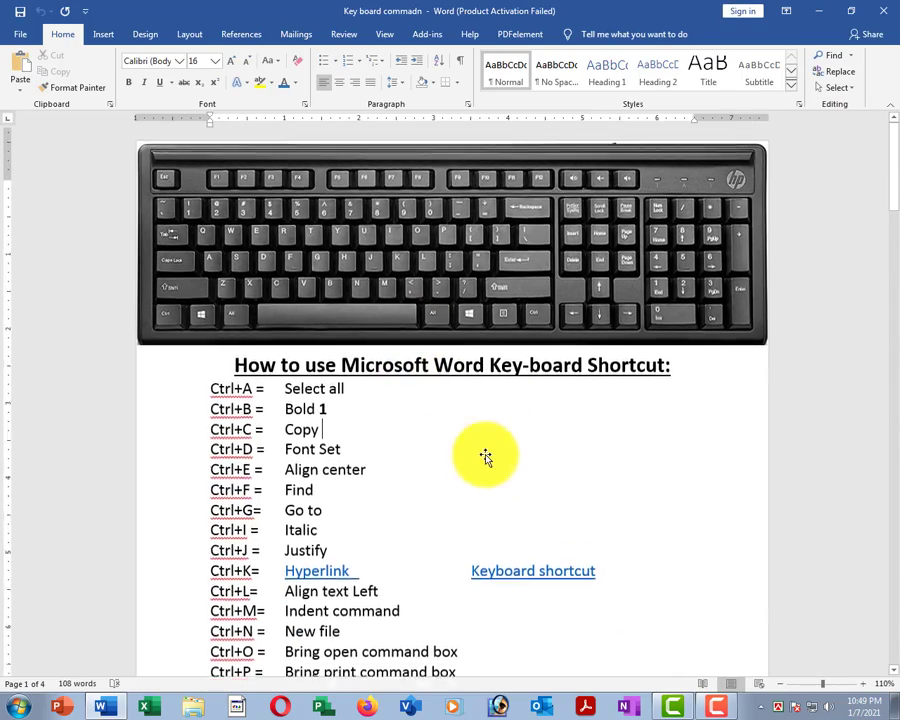
Step: Point out the "Ctrl+X" cut command entry in the shortcut list, the Cut and Paste commands, and the matching keys in the keyboard picture
{"action": "scroll", "coordinate": [482, 456], "scroll_direction": "down", "scroll_amount": 5}
{"action": "scroll", "coordinate": [482, 456], "scroll_direction": "up", "scroll_amount": 4, "text": "ctrl"}
{"action": "scroll", "coordinate": [476, 454], "scroll_direction": "down", "scroll_amount": 3}
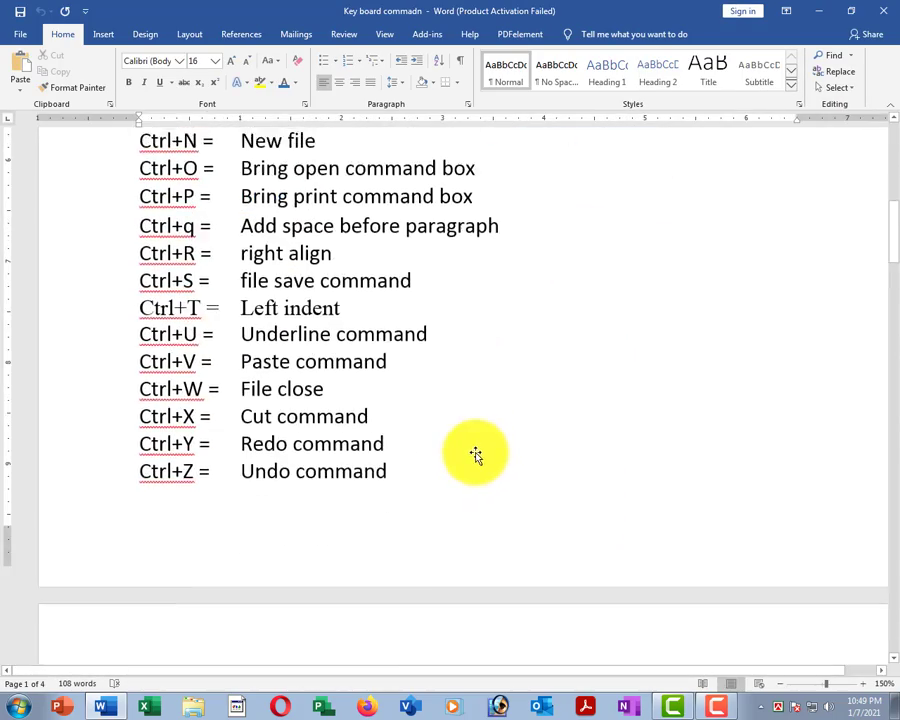
{"action": "scroll", "coordinate": [412, 470], "scroll_direction": "up", "scroll_amount": 3, "text": "ctrl"}
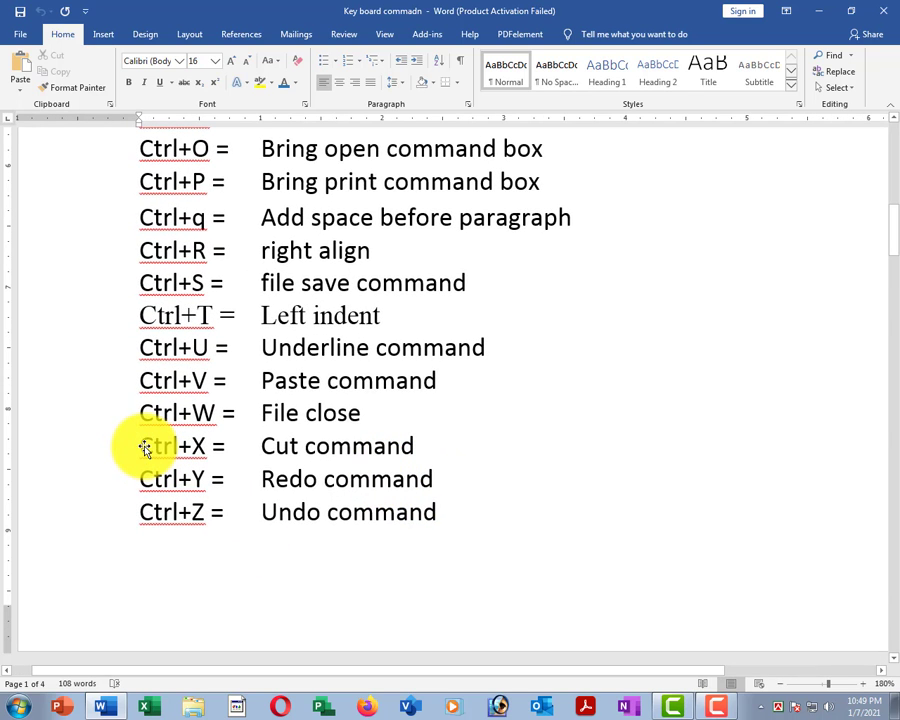
{"action": "left_click", "coordinate": [64, 443]}
{"action": "scroll", "coordinate": [462, 458], "scroll_direction": "down", "scroll_amount": 2, "text": "ctrl"}
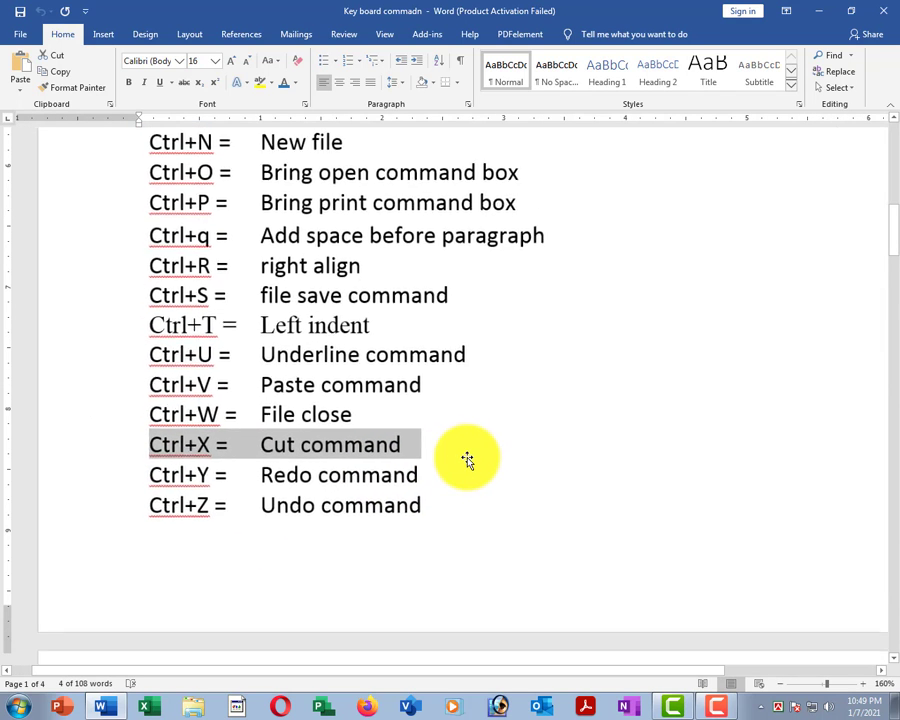
{"action": "left_click", "coordinate": [421, 451]}
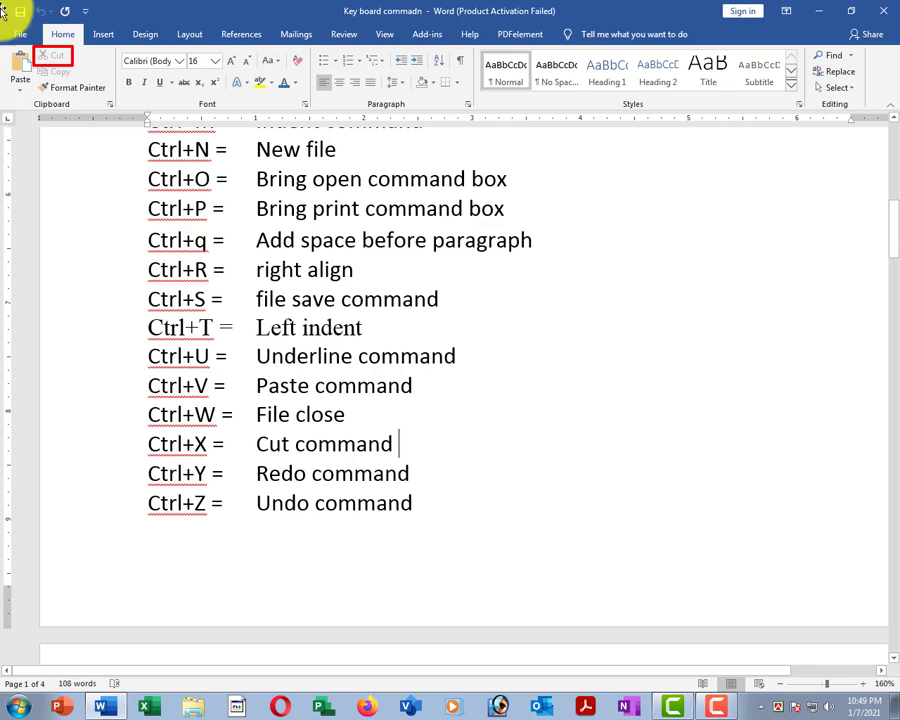
{"action": "left_click_drag", "start_coordinate": [6, 48], "coordinate": [36, 94]}
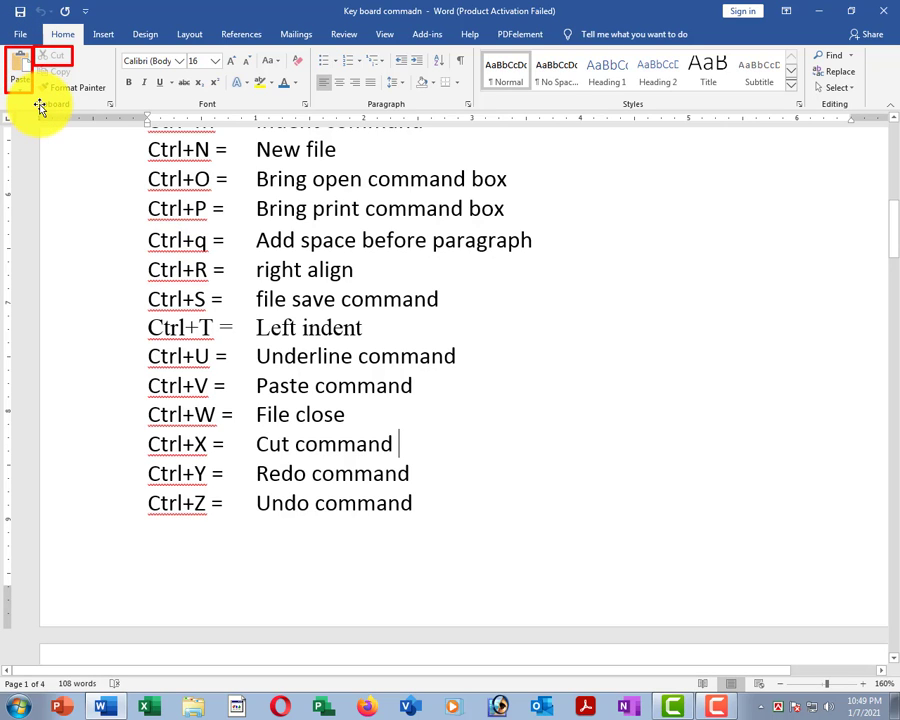
{"action": "key", "text": "Escape"}
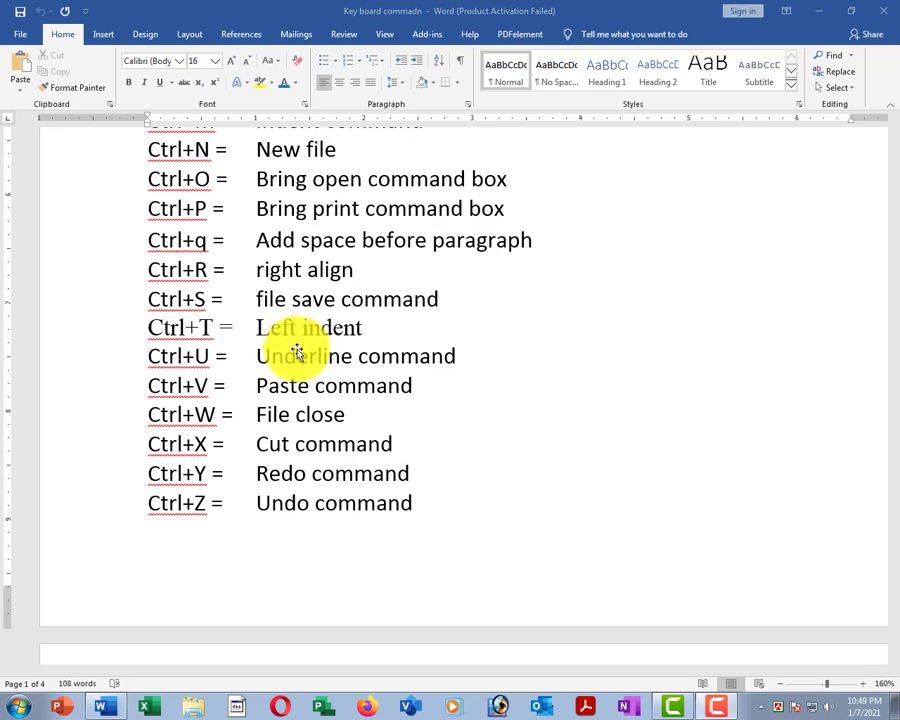
{"action": "scroll", "coordinate": [290, 356], "scroll_direction": "up", "scroll_amount": 7}
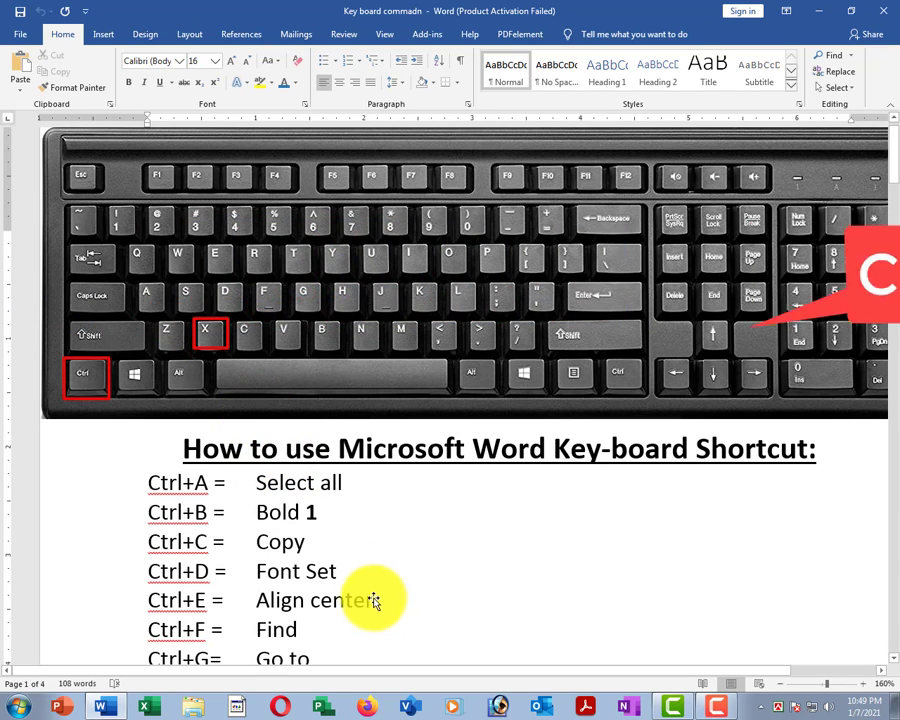
{"action": "scroll", "coordinate": [385, 545], "scroll_direction": "down", "scroll_amount": 10}
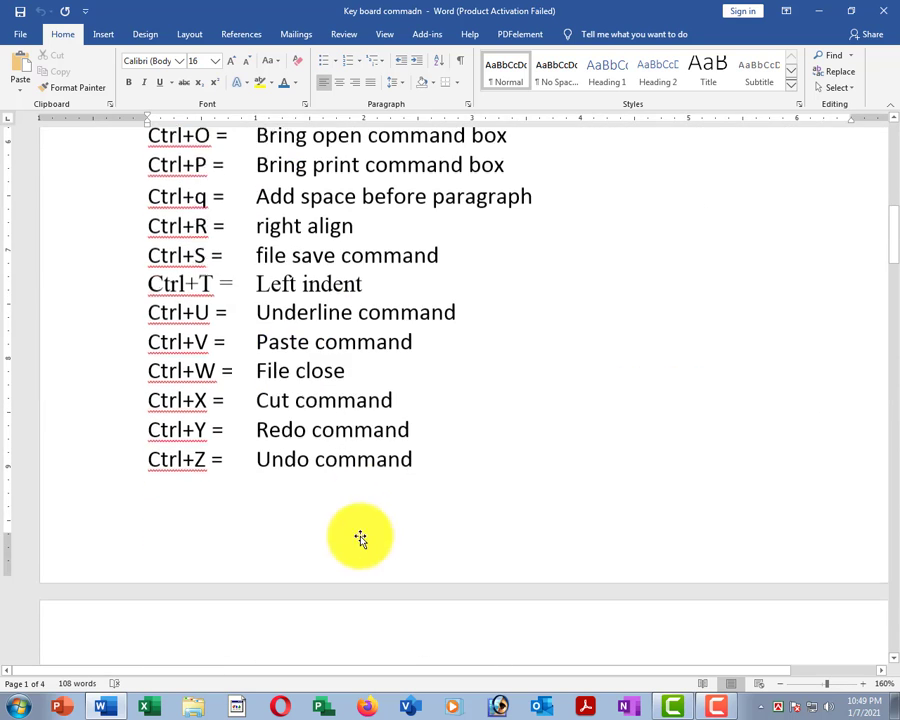
Step: Cut the word "command" from the "Ctrl+X" line and paste it after "Left indent" on the "Ctrl+T" line
{"action": "left_click_drag", "start_coordinate": [412, 389], "coordinate": [258, 393]}
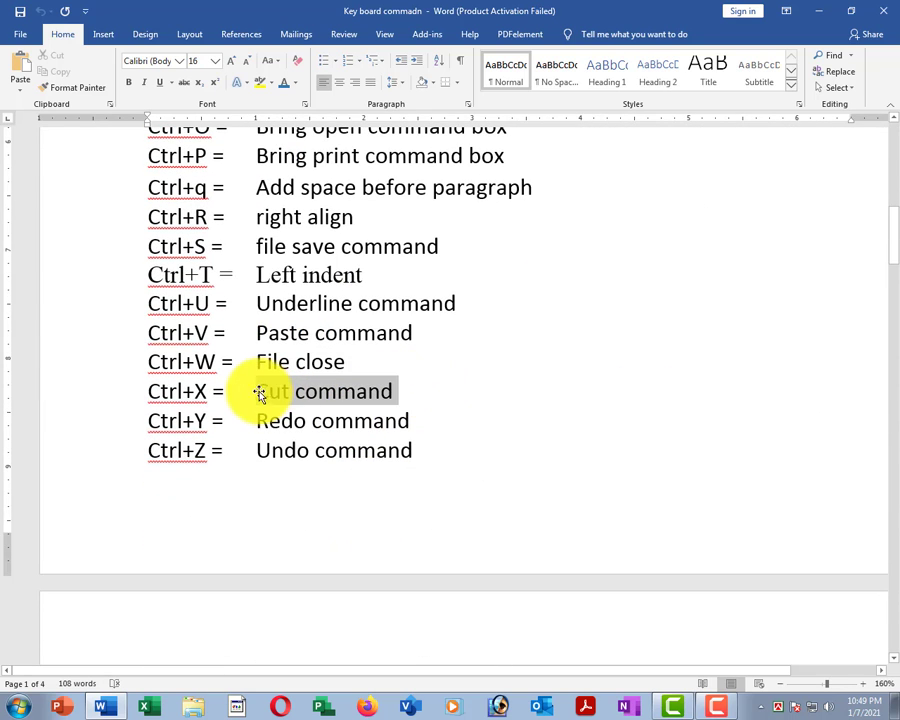
{"action": "left_click", "coordinate": [370, 401]}
{"action": "left_click_drag", "start_coordinate": [404, 394], "coordinate": [296, 393]}
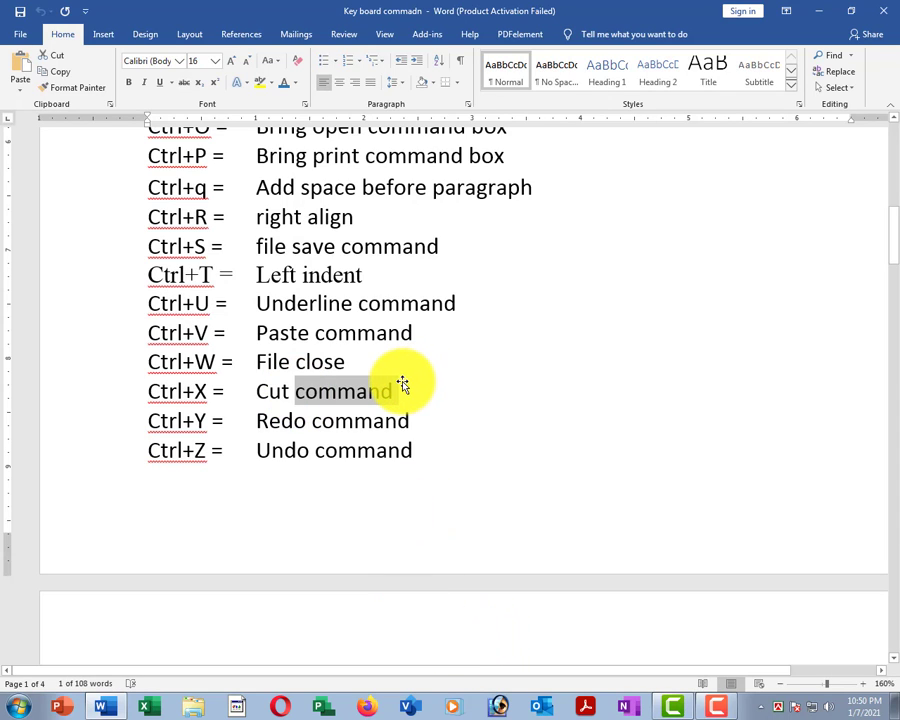
{"action": "key", "text": "ctrl+x"}
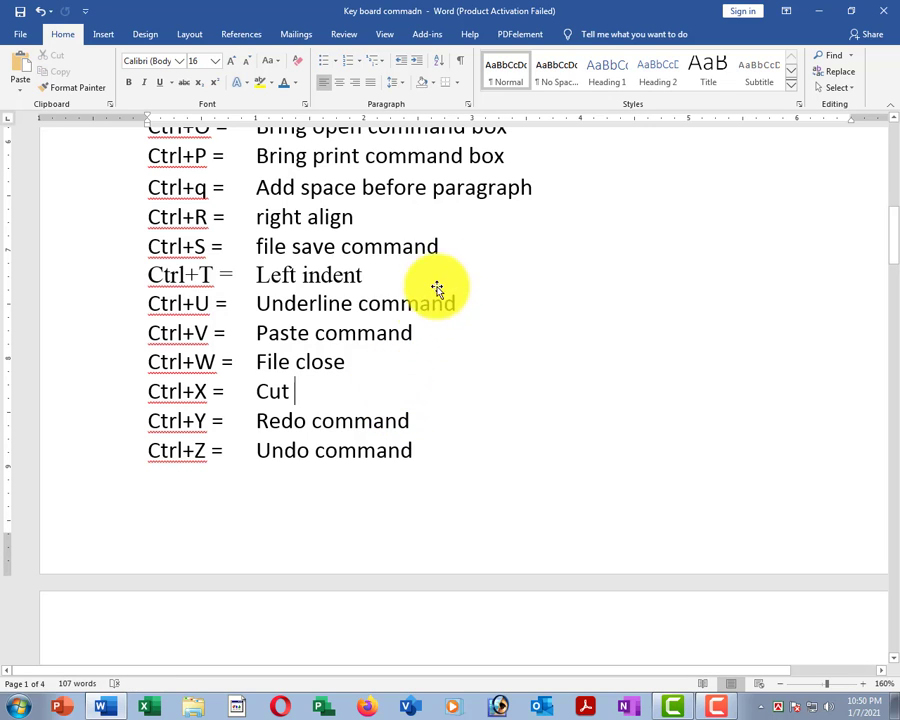
{"action": "left_click", "coordinate": [382, 274]}
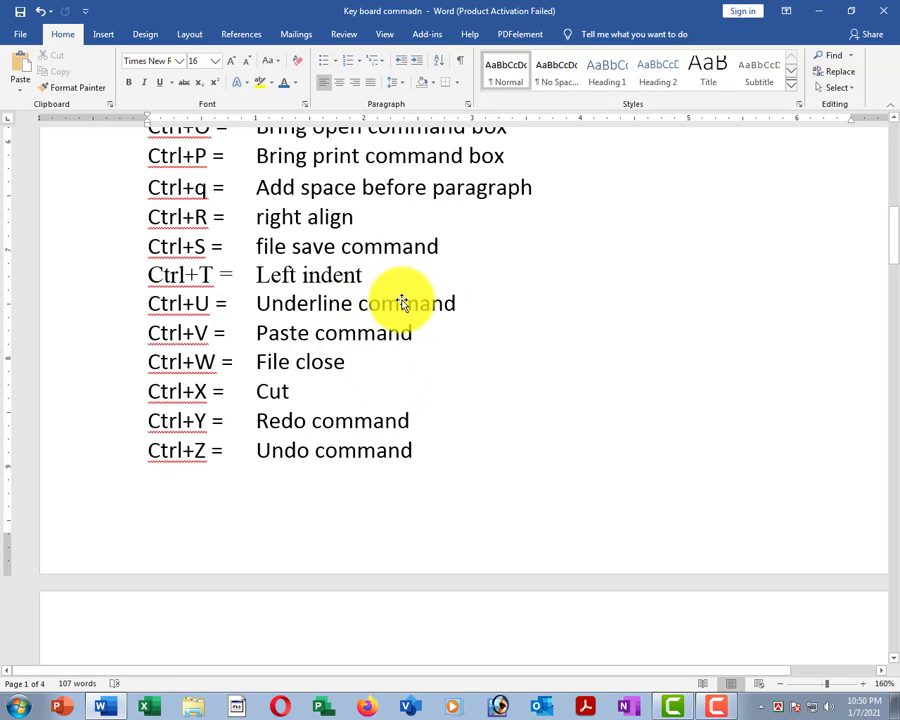
{"action": "key", "text": "ctrl+v"}
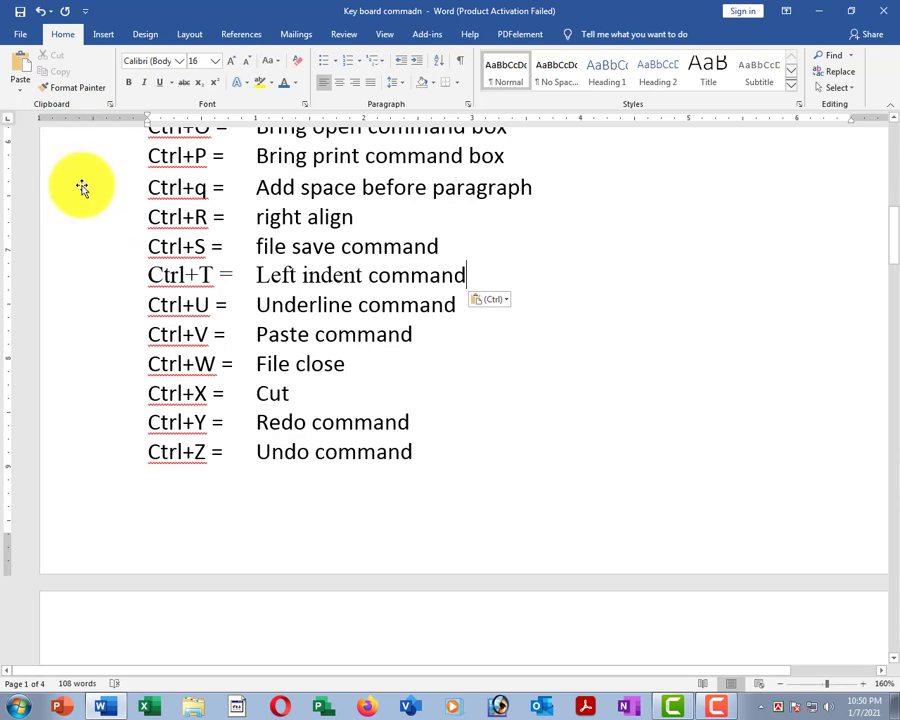
Step: Cut "command" from the end of the "Ctrl+T" line and paste it back after "Cut" on the "Ctrl+X" line
{"action": "left_click_drag", "start_coordinate": [298, 381], "coordinate": [403, 411]}
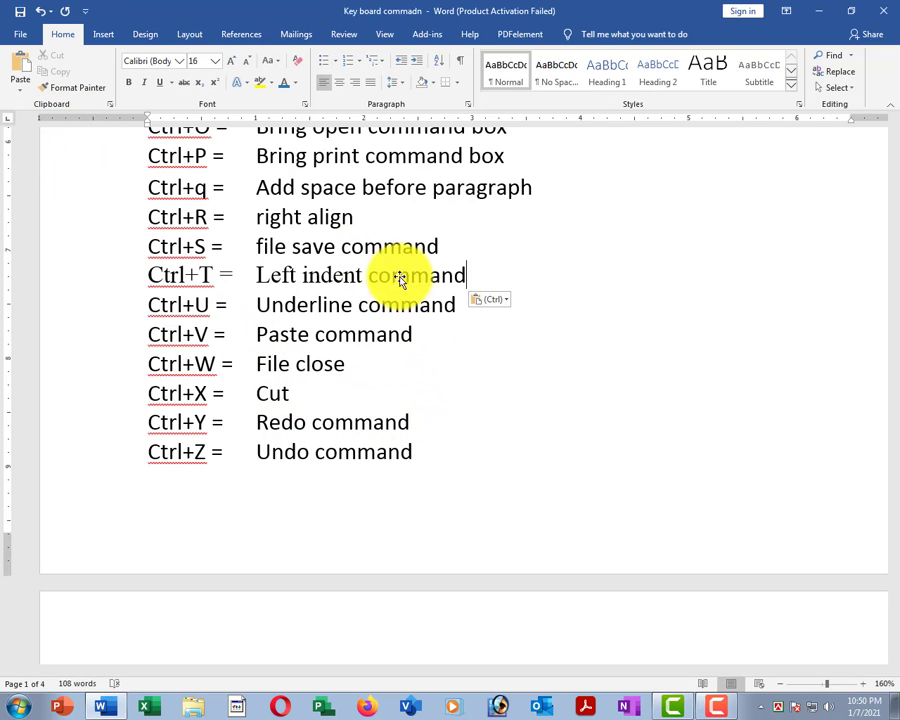
{"action": "left_click_drag", "start_coordinate": [365, 262], "coordinate": [482, 288]}
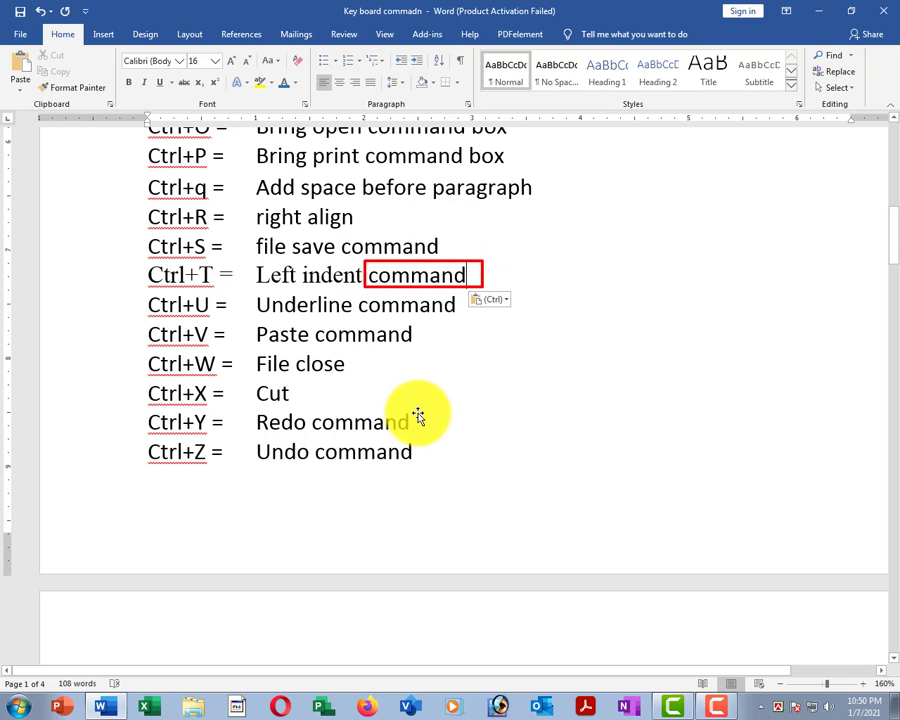
{"action": "double_click", "coordinate": [321, 393]}
{"action": "left_click", "coordinate": [476, 275]}
{"action": "scroll", "coordinate": [398, 275], "scroll_direction": "down", "scroll_amount": 1}
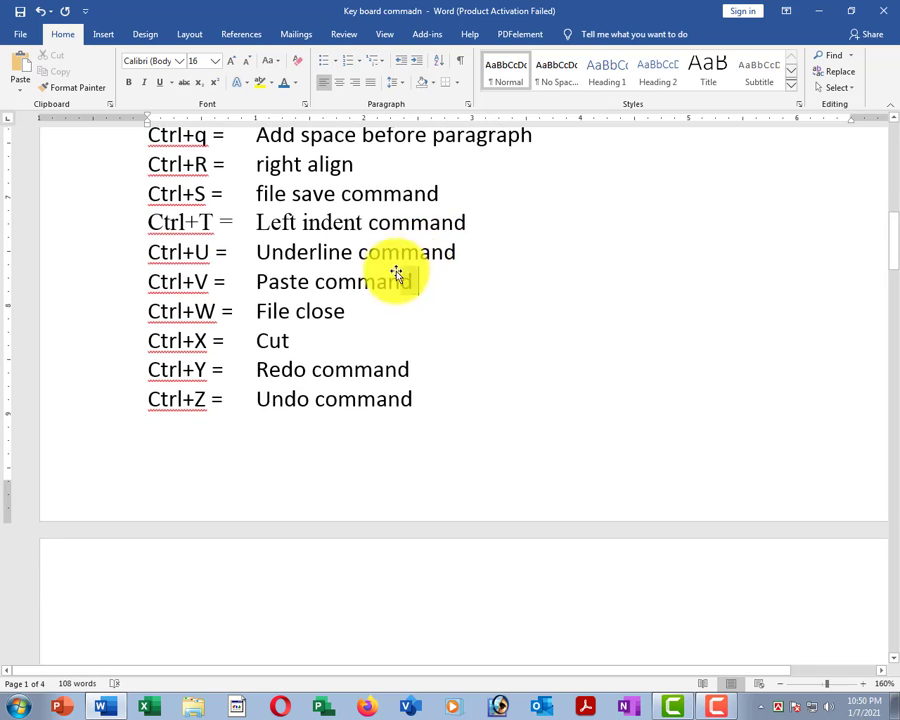
{"action": "left_click_drag", "start_coordinate": [398, 278], "coordinate": [372, 226]}
{"action": "left_click", "coordinate": [486, 277]}
{"action": "left_click_drag", "start_coordinate": [476, 219], "coordinate": [370, 220]}
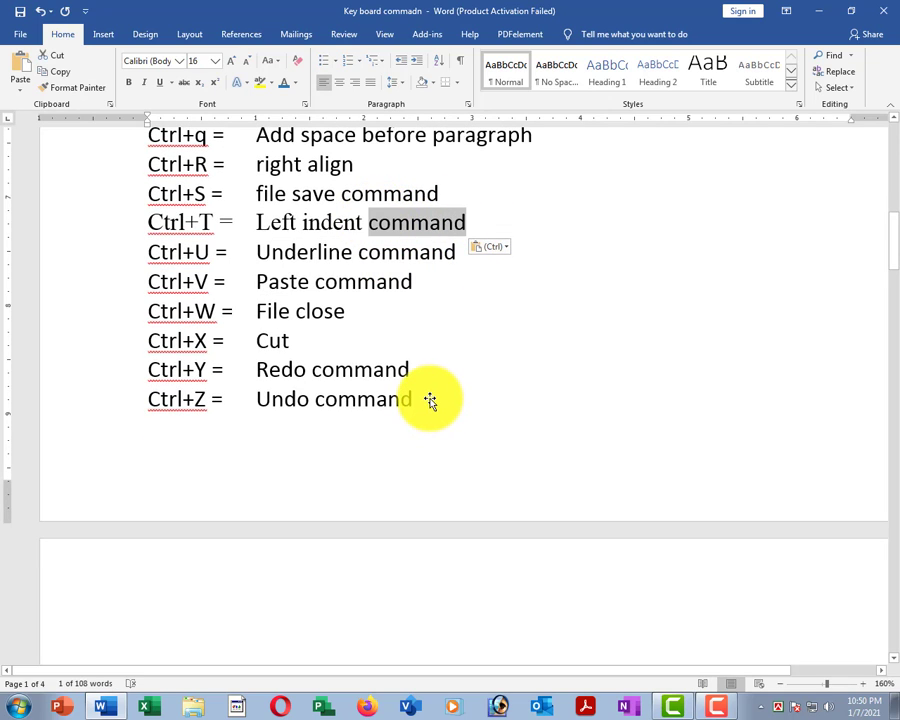
{"action": "key", "text": "ctrl+x"}
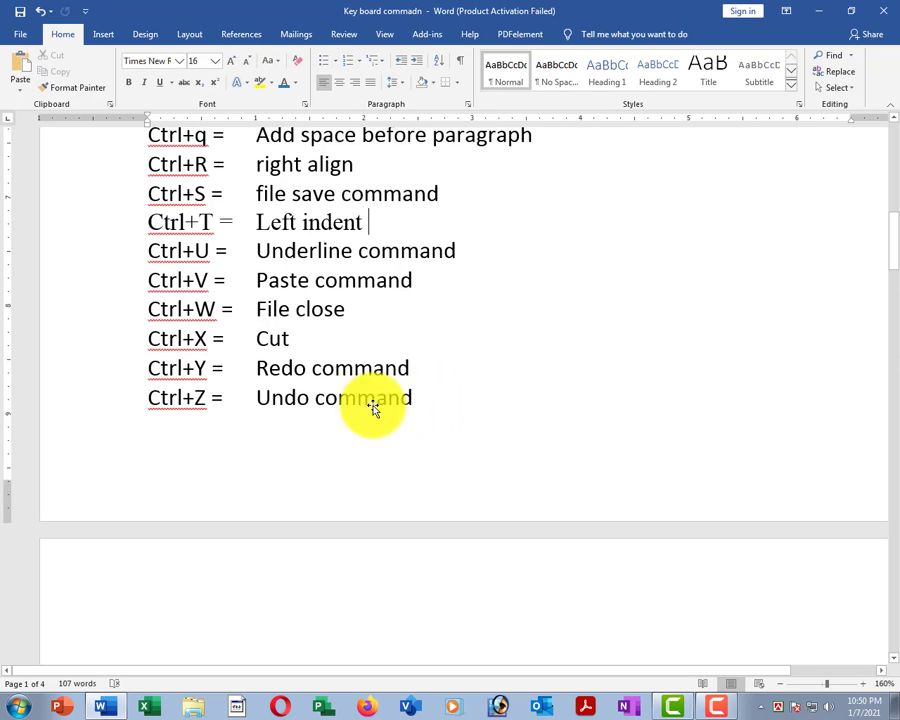
{"action": "left_click", "coordinate": [295, 341]}
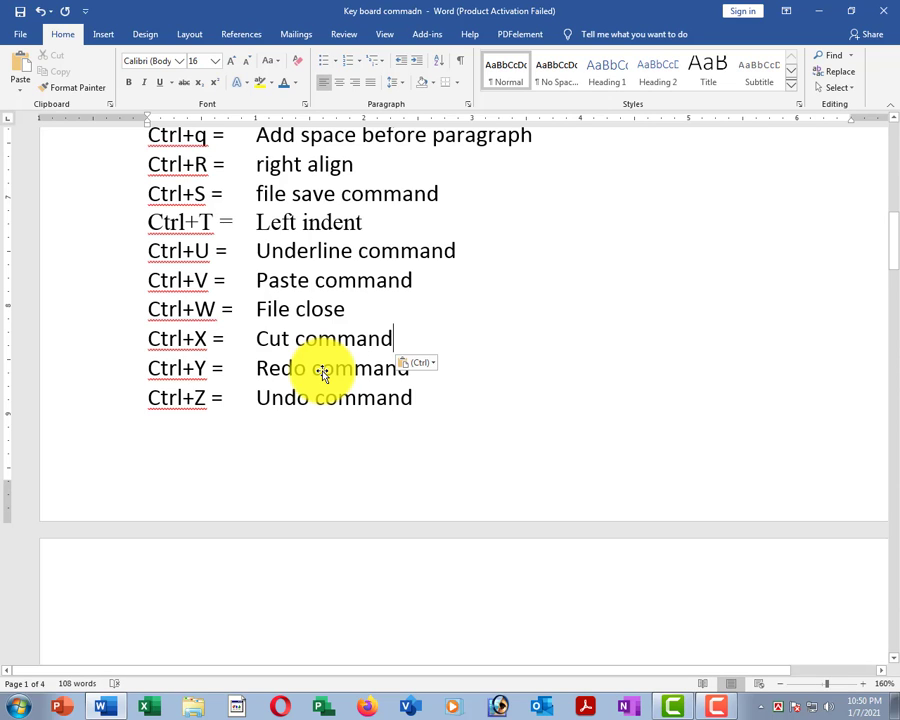
Step: Highlight the "Ctrl+X" line to review the cut command entry
{"action": "left_click", "coordinate": [381, 305]}
{"action": "scroll", "coordinate": [408, 245], "scroll_direction": "down", "scroll_amount": 2}
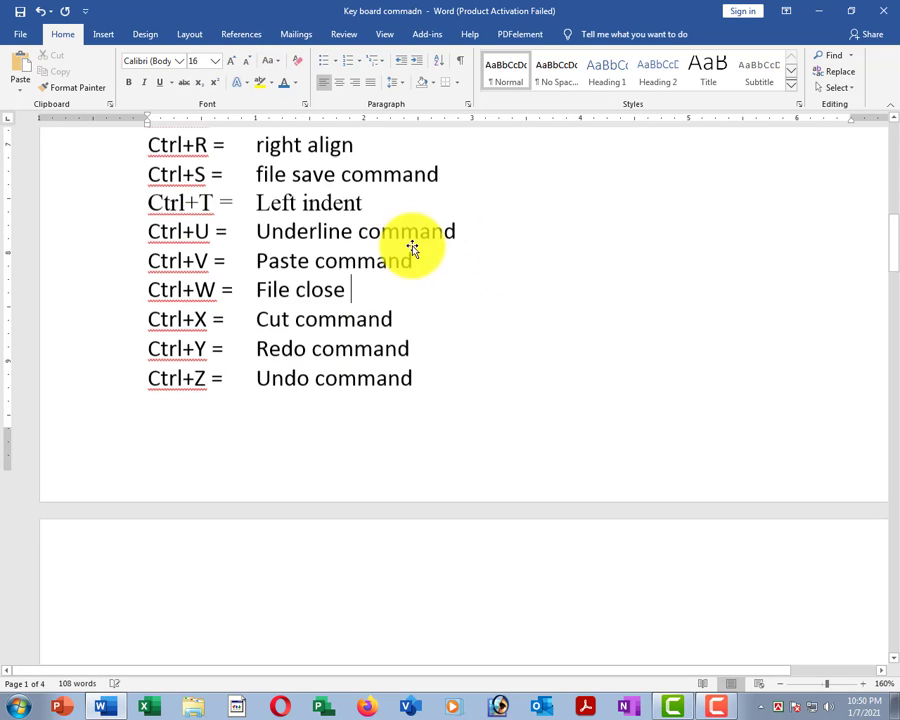
{"action": "scroll", "coordinate": [300, 330], "scroll_direction": "up", "scroll_amount": 1}
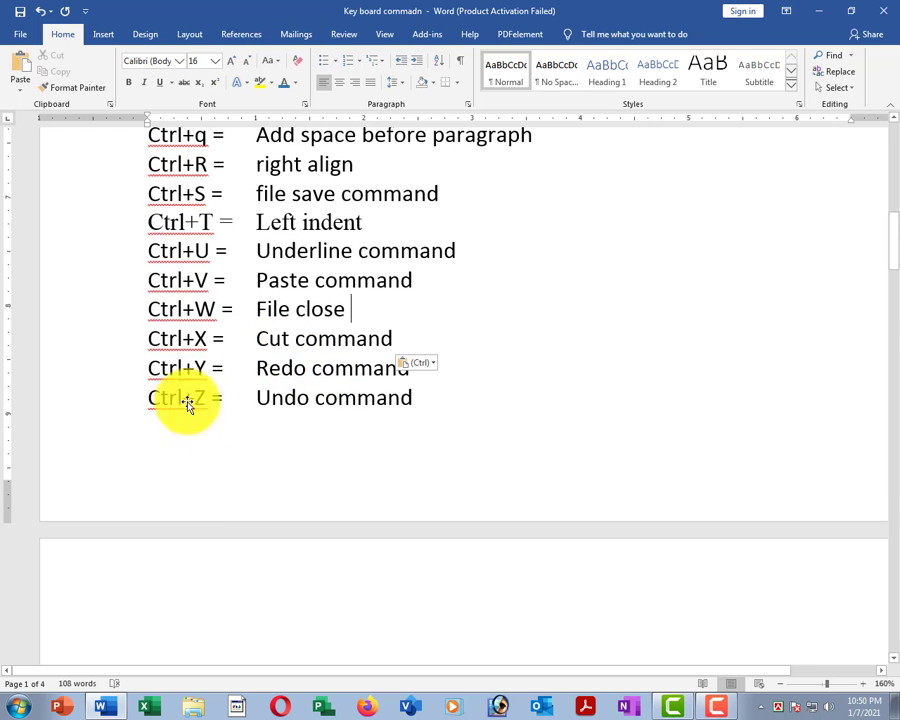
{"action": "left_click", "coordinate": [119, 335]}
{"action": "scroll", "coordinate": [345, 355], "scroll_direction": "up", "scroll_amount": 2}
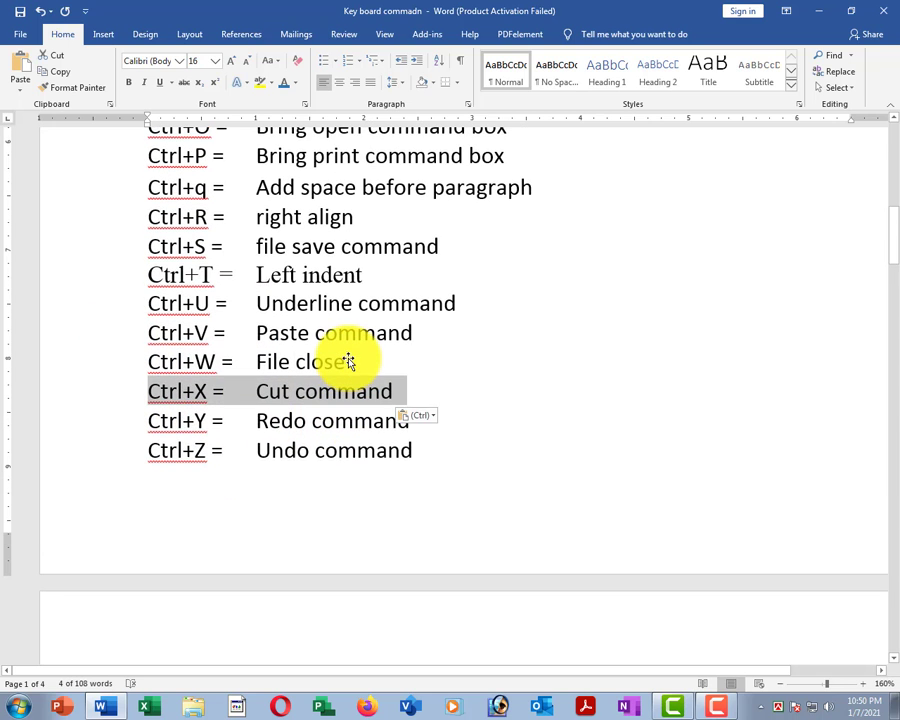
{"action": "scroll", "coordinate": [334, 360], "scroll_direction": "up", "scroll_amount": 1, "text": "ctrl"}
{"action": "scroll", "coordinate": [334, 360], "scroll_direction": "up", "scroll_amount": 3, "text": "ctrl"}
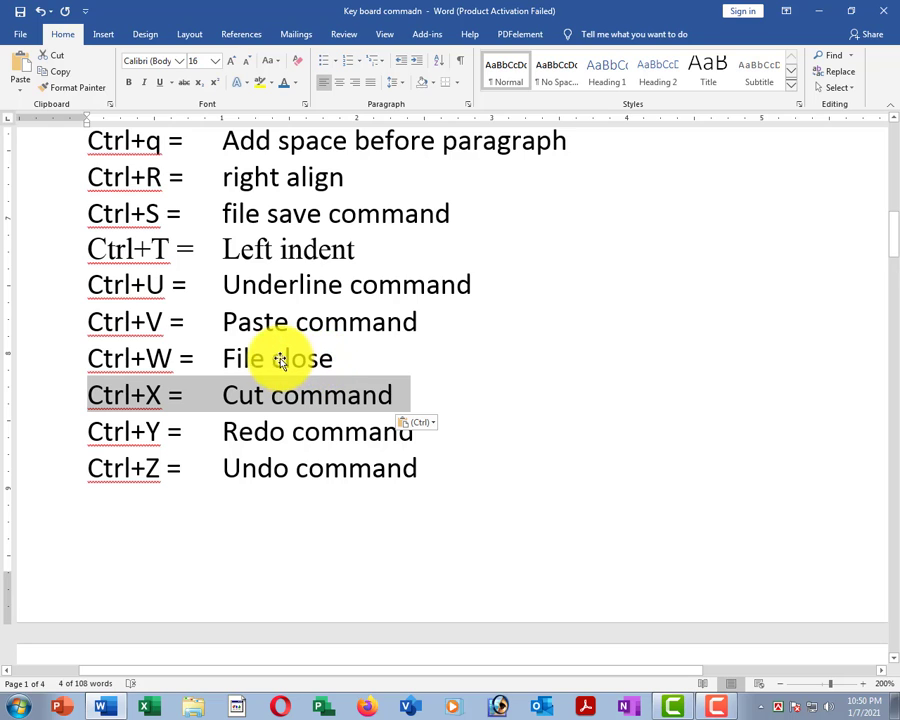
{"action": "left_click", "coordinate": [282, 368]}
{"action": "scroll", "coordinate": [116, 400], "scroll_direction": "down", "scroll_amount": 1, "text": "ctrl"}
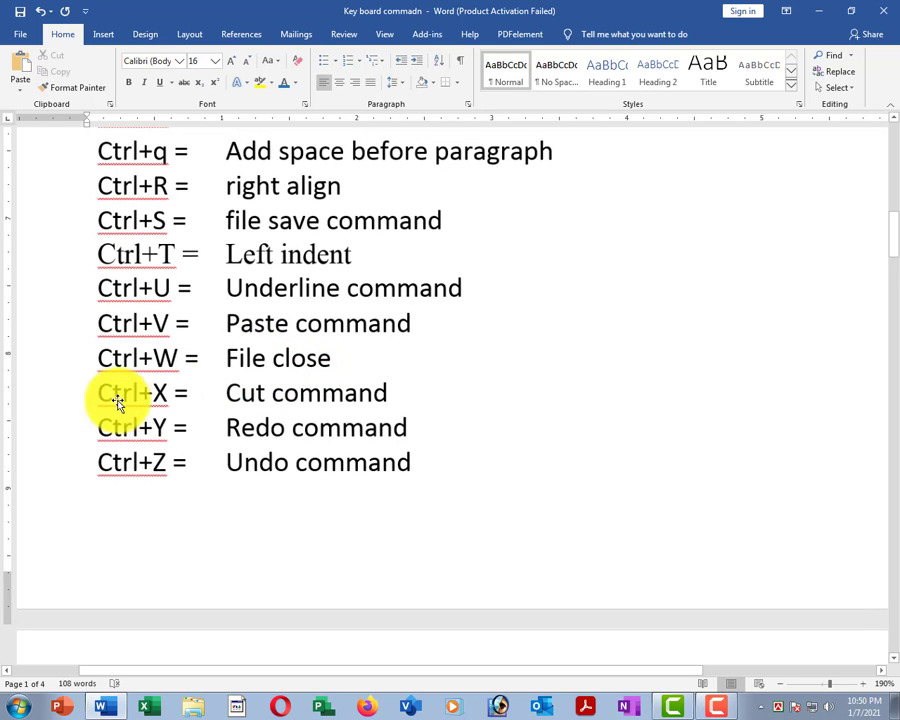
Step: Highlight the "Ctrl+Y" redo command line and review the entries around it in the shortcut list
{"action": "left_click", "coordinate": [72, 425]}
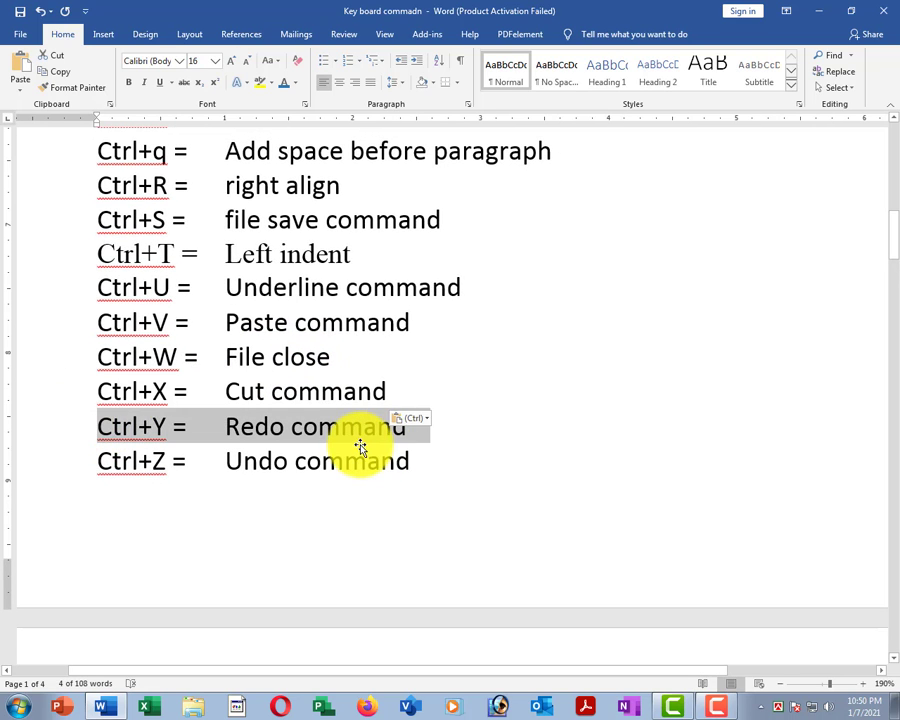
{"action": "left_click", "coordinate": [358, 438]}
{"action": "scroll", "coordinate": [359, 437], "scroll_direction": "down", "scroll_amount": 1}
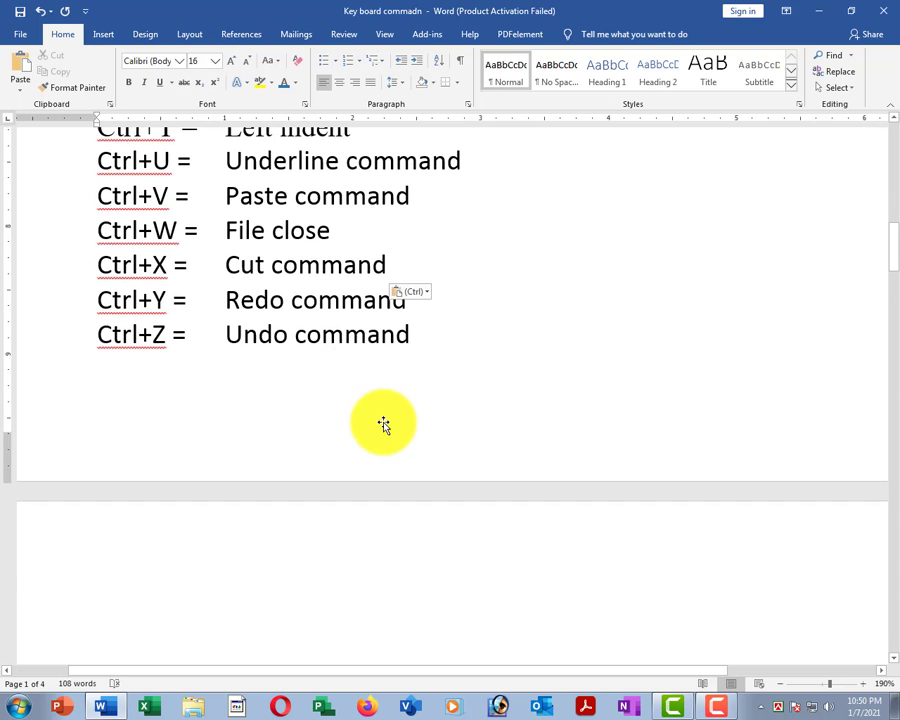
{"action": "scroll", "coordinate": [378, 416], "scroll_direction": "up", "scroll_amount": 1}
{"action": "scroll", "coordinate": [375, 425], "scroll_direction": "up", "scroll_amount": 3}
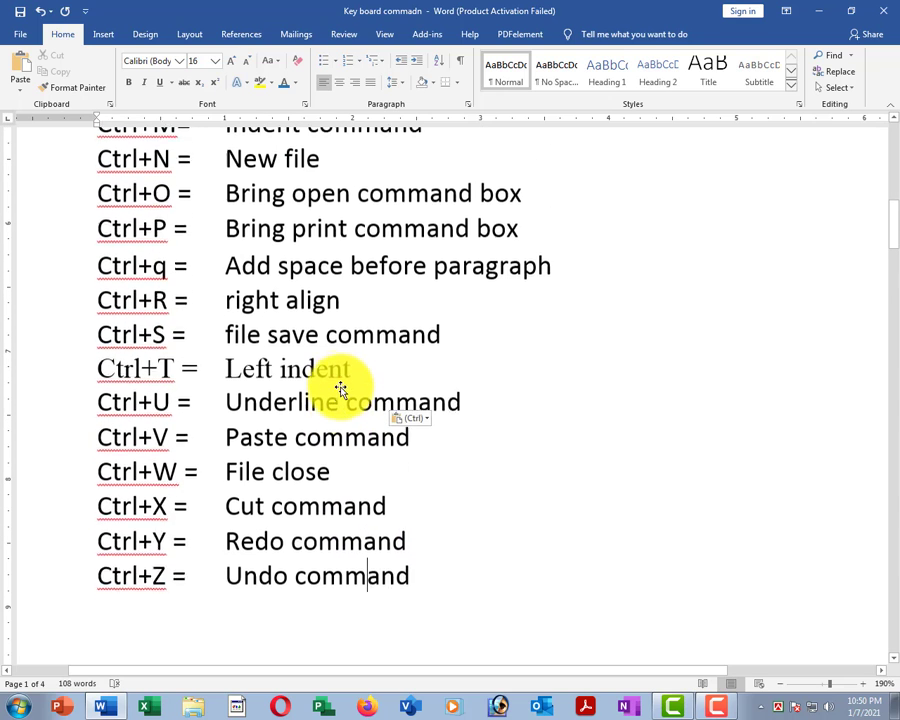
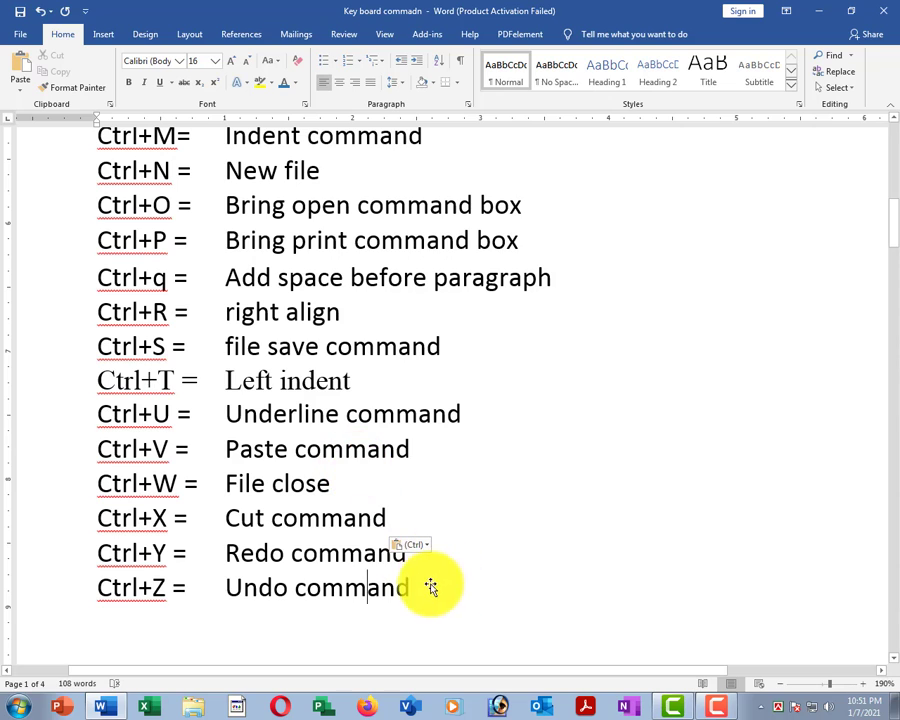
Step: Delete the descriptions "Undo command", "Redo command" and "Cut command" from the "Ctrl+Z", "Ctrl+Y" and "Ctrl+X" lines
{"action": "left_click_drag", "start_coordinate": [413, 588], "coordinate": [278, 588]}
{"action": "key", "text": "Delete"}
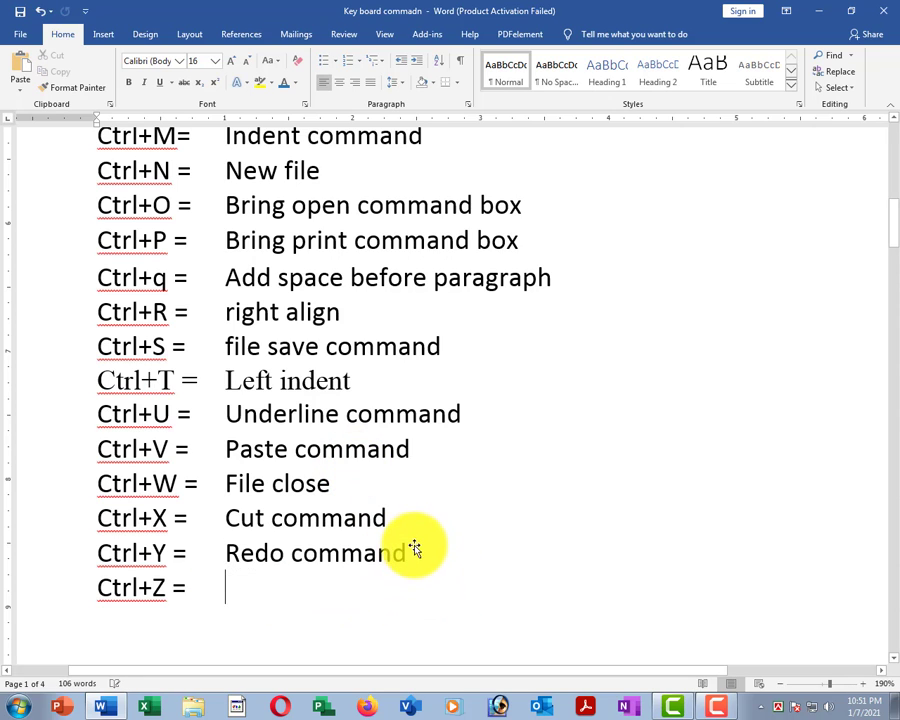
{"action": "left_click_drag", "start_coordinate": [410, 553], "coordinate": [313, 560]}
{"action": "key", "text": "Delete"}
{"action": "left_click_drag", "start_coordinate": [412, 516], "coordinate": [227, 517]}
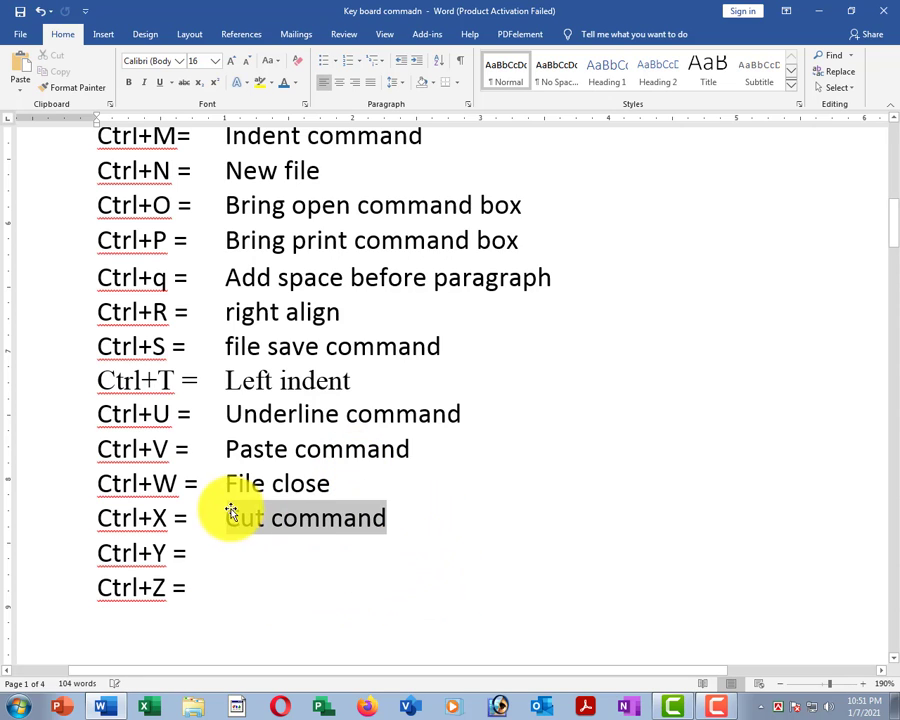
{"action": "key", "text": "Delete"}
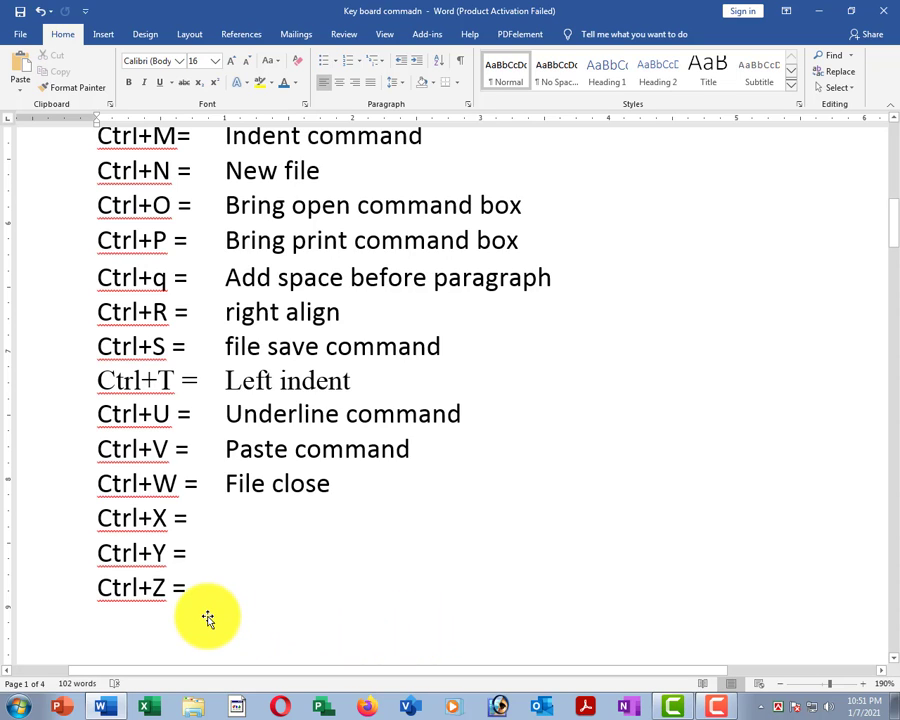
Step: Undo the three deletions one by one to restore the descriptions on the "Ctrl+X", "Ctrl+Y" and "Ctrl+Z" lines
{"action": "mouse_move", "coordinate": [86, 543]}
{"action": "left_mouse_down"}
{"action": "mouse_move", "coordinate": [146, 579]}
{"action": "mouse_move", "coordinate": [175, 614]}
{"action": "left_mouse_up"}
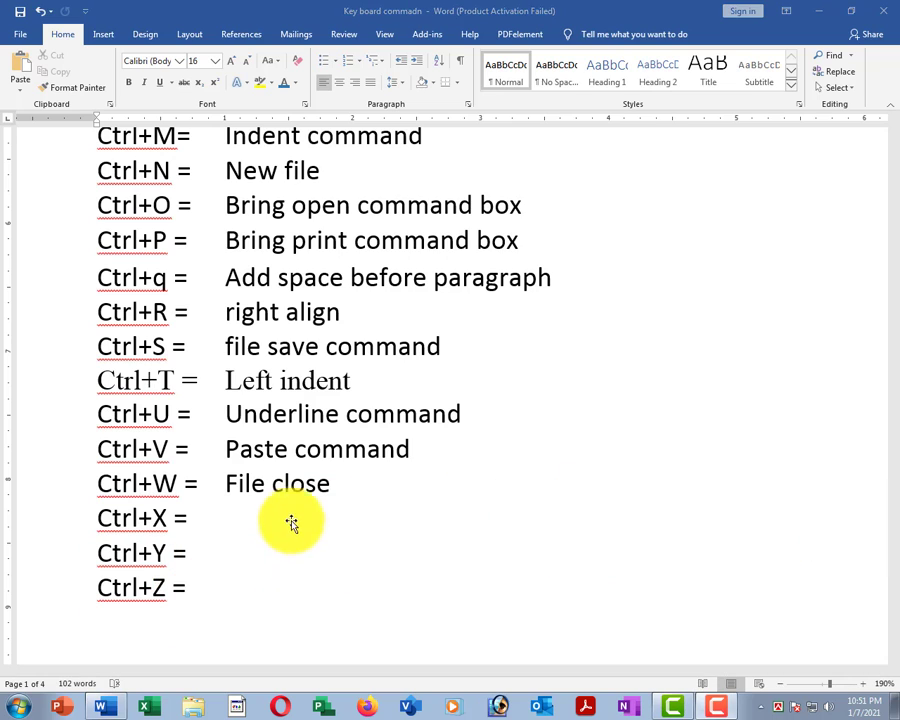
{"action": "left_click", "coordinate": [261, 523]}
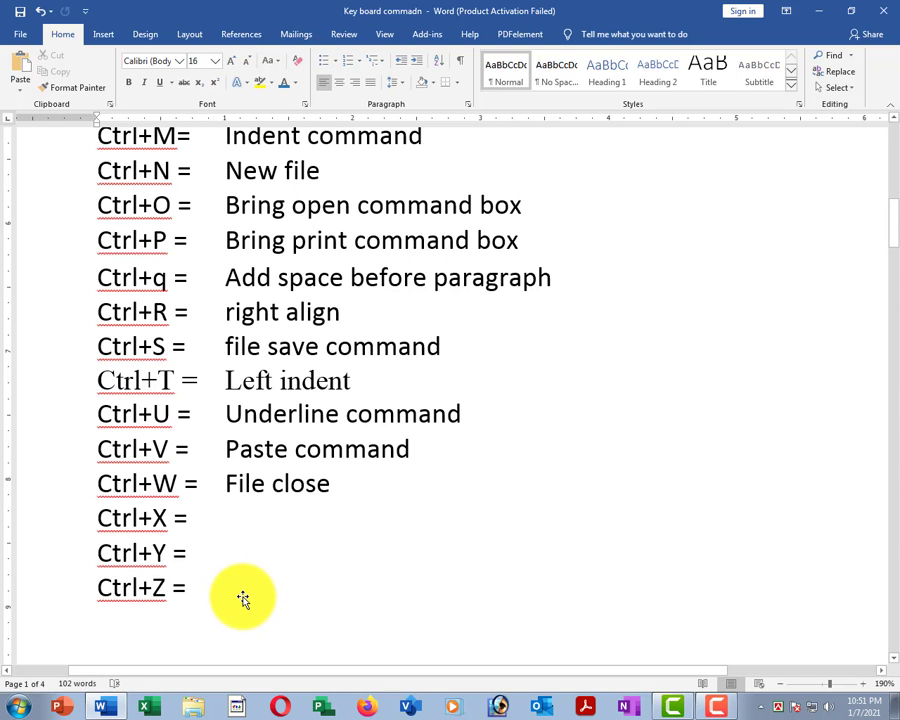
{"action": "key", "text": "ctrl+z"}
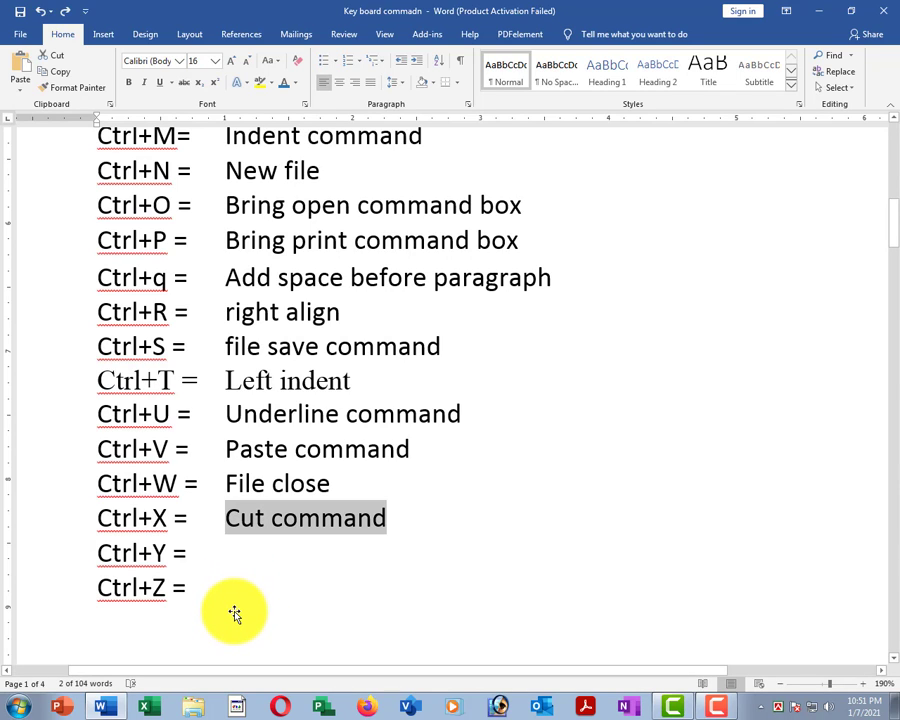
{"action": "left_click", "coordinate": [252, 553]}
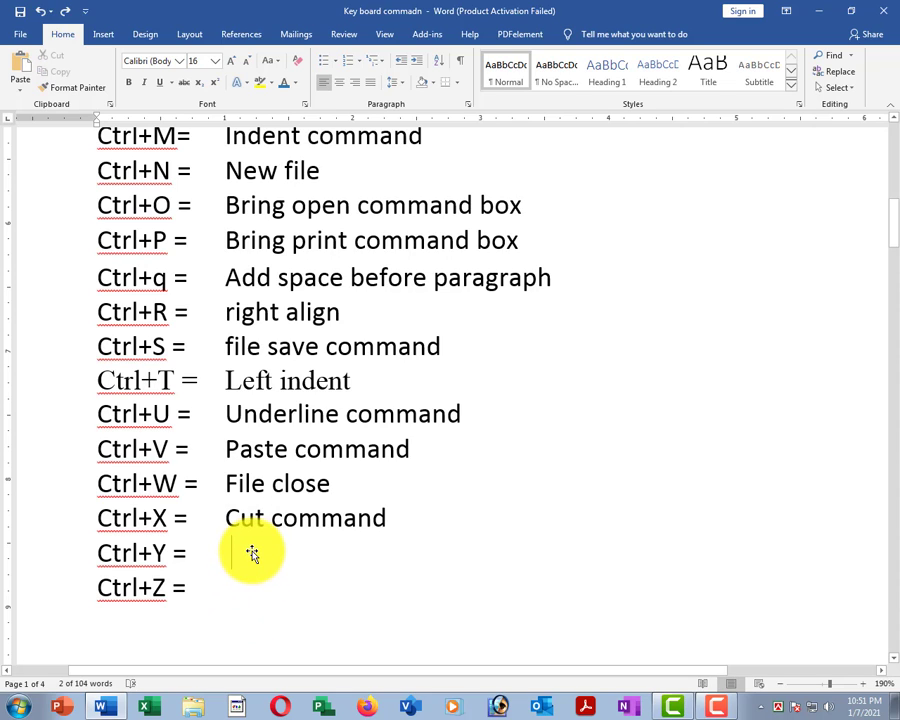
{"action": "key", "text": "ctrl+z"}
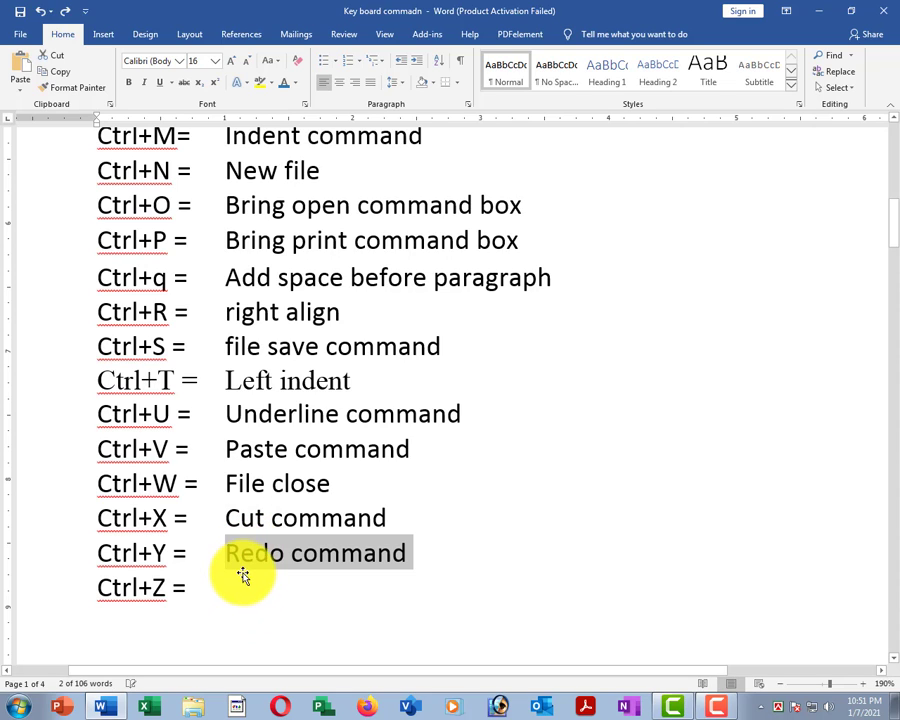
{"action": "left_click", "coordinate": [248, 578]}
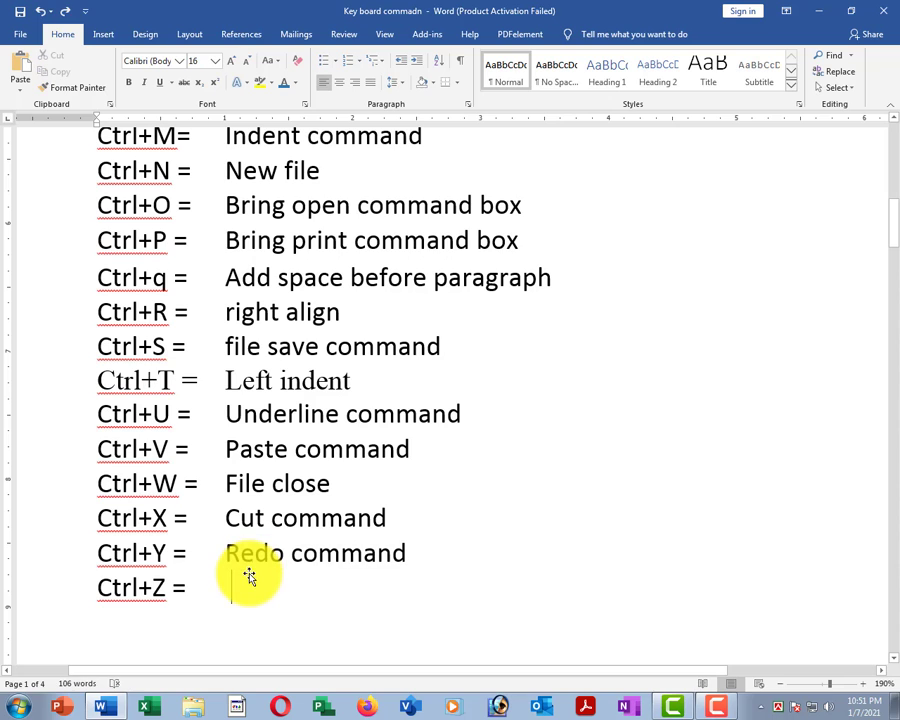
{"action": "key", "text": "ctrl+z"}
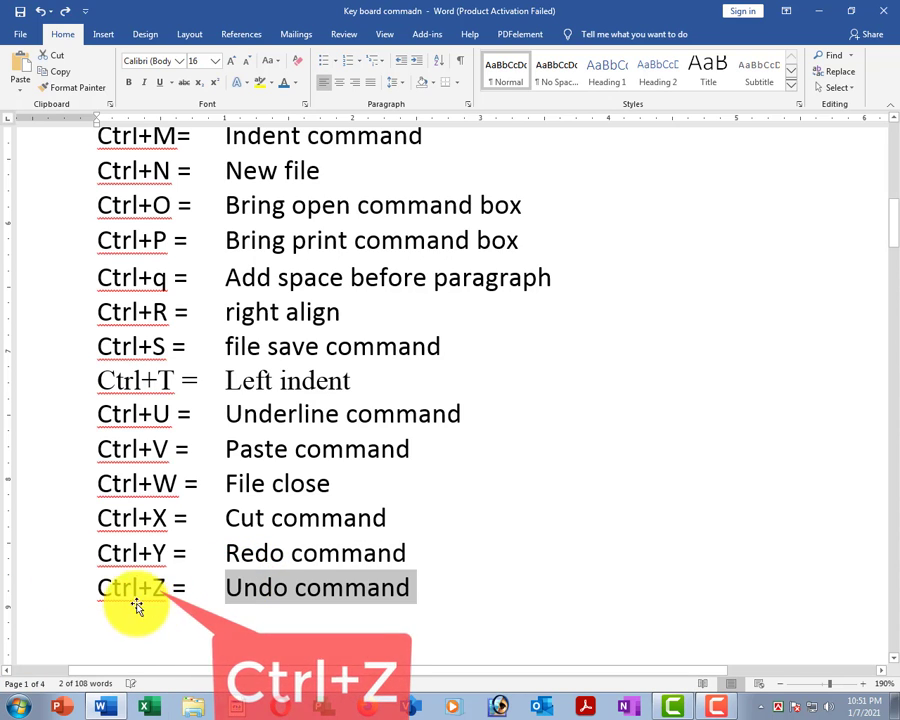
Step: Redo the three deletions, removing the descriptions from the "Ctrl+Z", "Ctrl+Y" and "Ctrl+X" lines again
{"action": "left_click", "coordinate": [249, 553]}
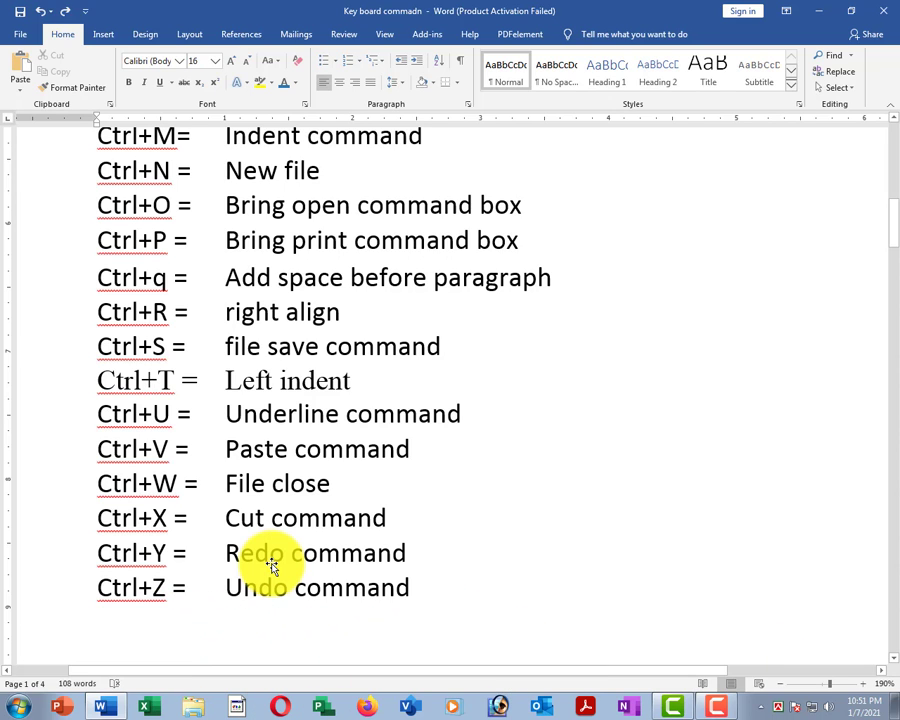
{"action": "key", "text": "ctrl+y"}
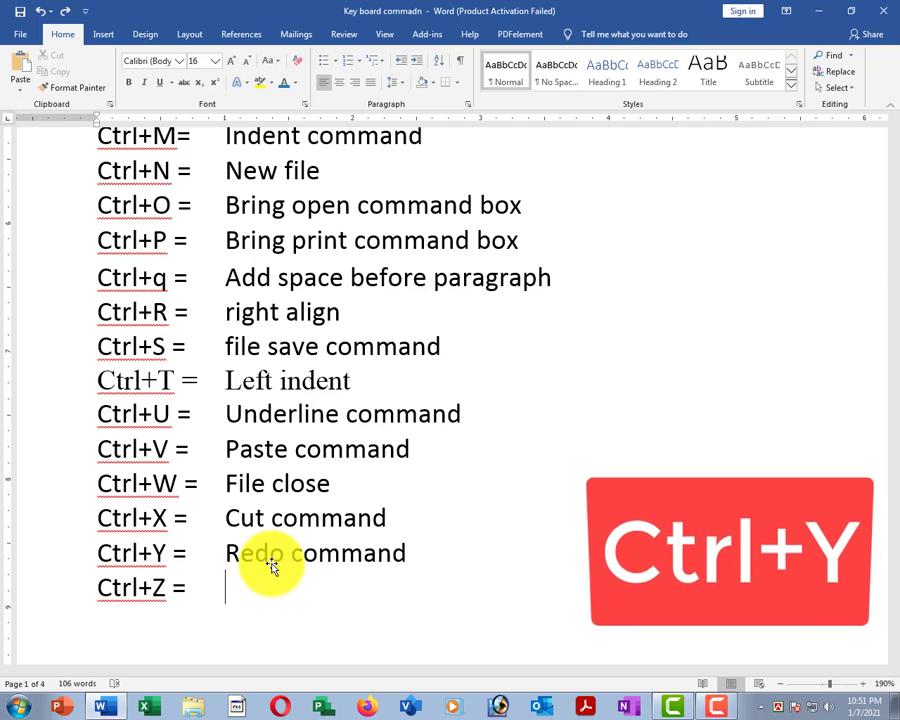
{"action": "key", "text": "ctrl+z"}
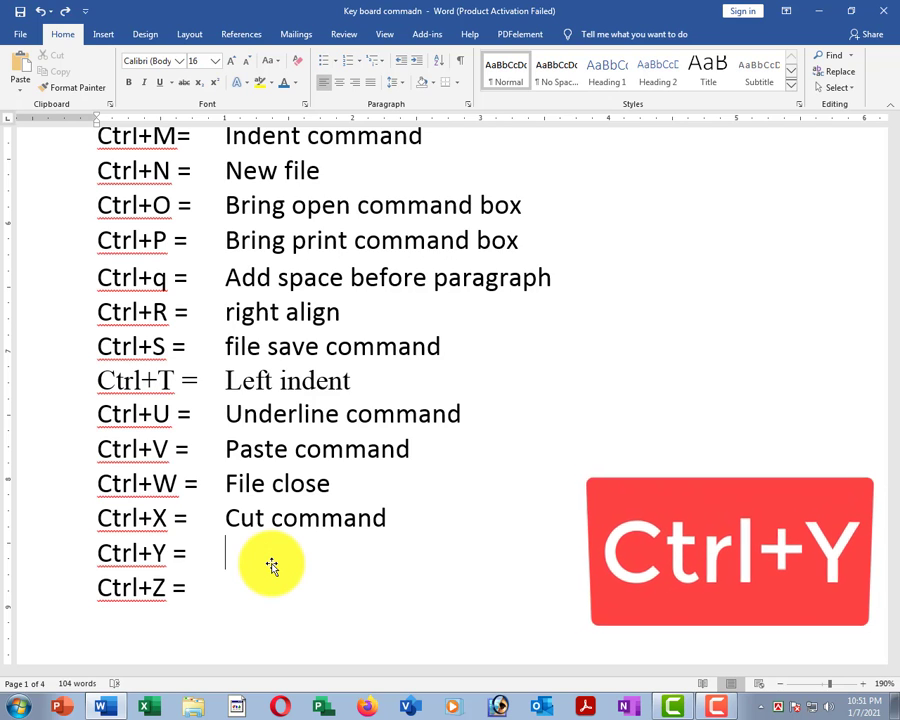
{"action": "key", "text": "ctrl+z"}
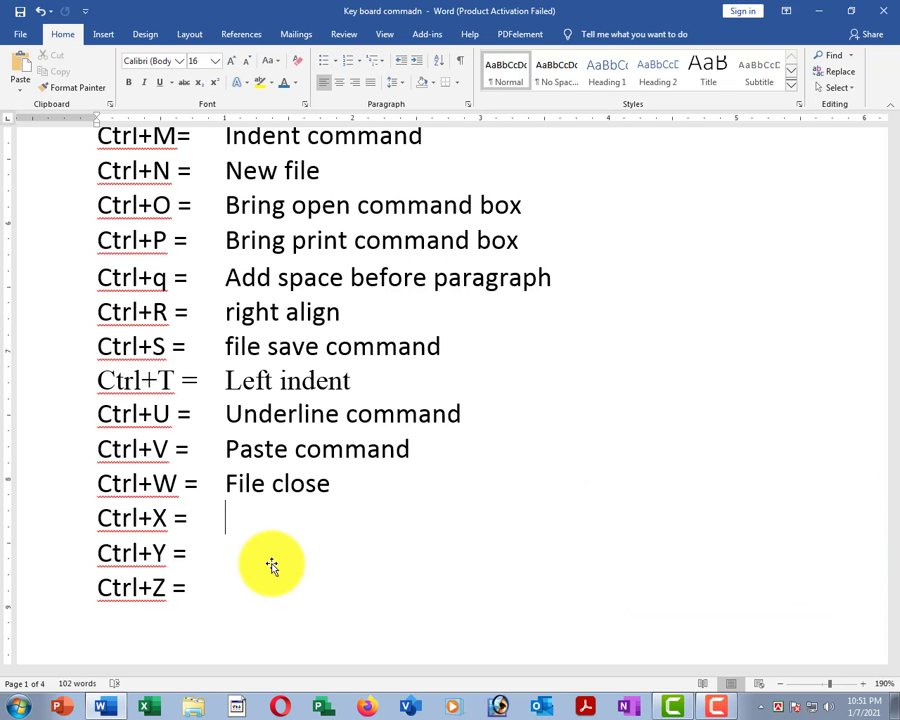
Step: Undo the redone deletions of the "Cut command", "Redo command" and "Undo command" descriptions and clear the selection
{"action": "key", "text": "ctrl+y"}
{"action": "key", "text": "ctrl+y"}
{"action": "key", "text": "ctrl+y"}
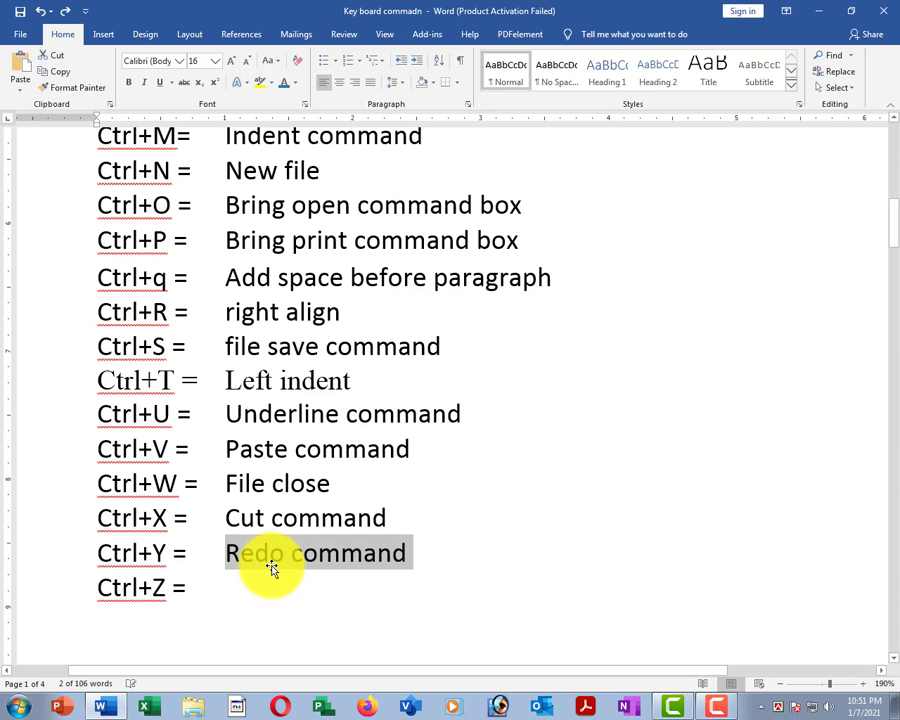
{"action": "left_click", "coordinate": [330, 543]}
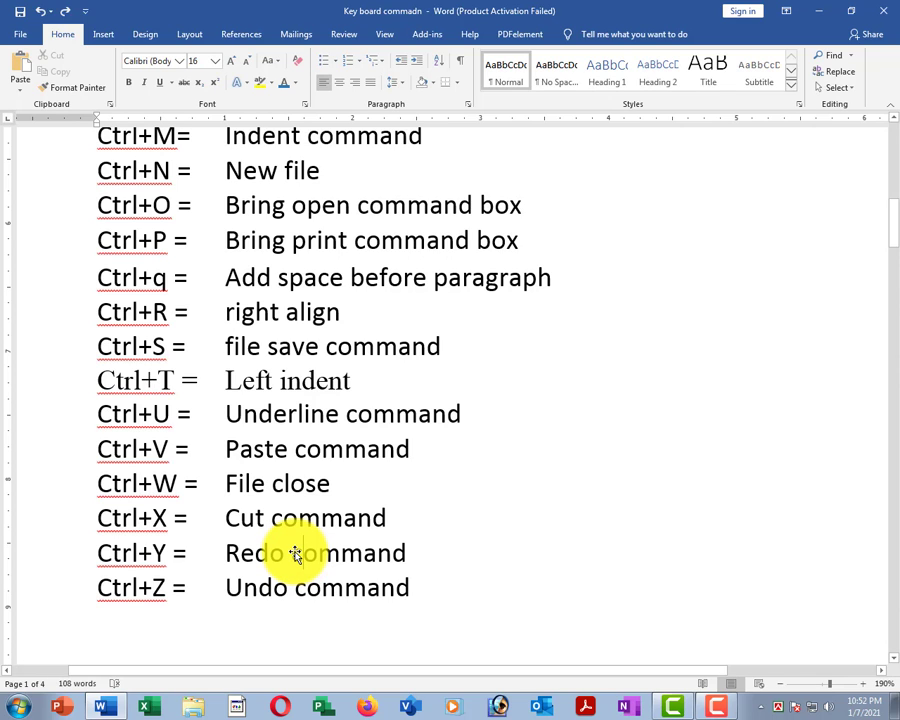
Step: Review the shortcut entries from the "Ctrl+Z" line back up to the "Ctrl+A" line below the title
{"action": "scroll", "coordinate": [311, 490], "scroll_direction": "up", "scroll_amount": 1}
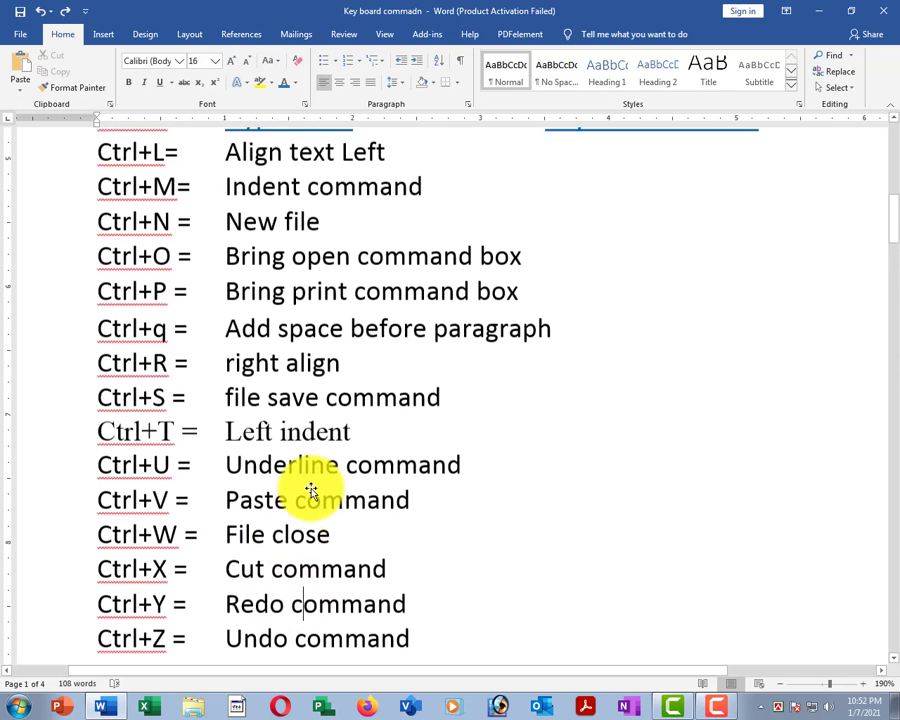
{"action": "scroll", "coordinate": [317, 468], "scroll_direction": "down", "scroll_amount": 2}
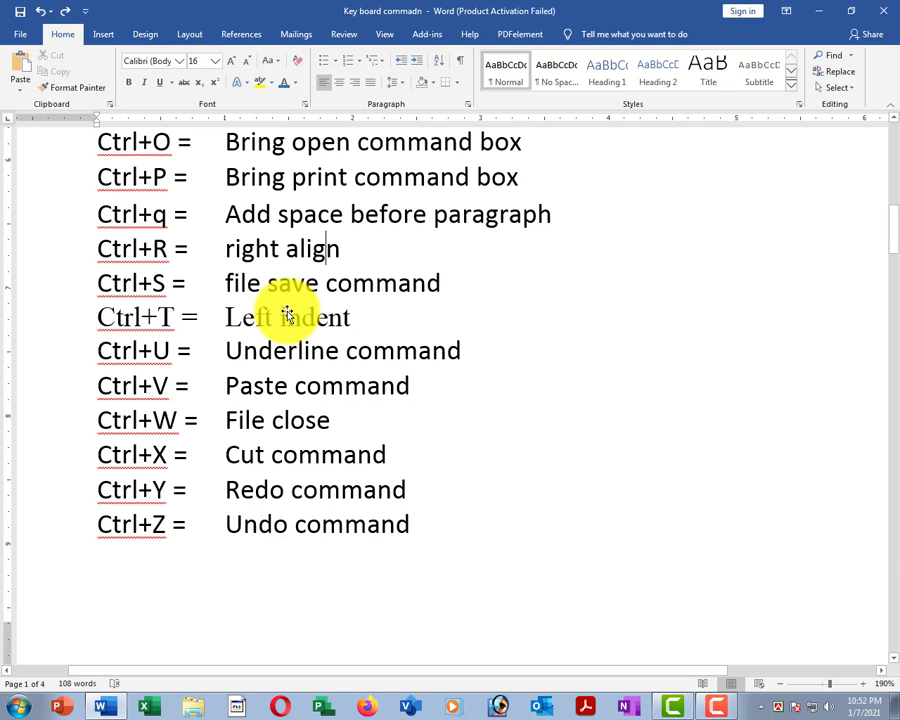
{"action": "left_click", "coordinate": [355, 283]}
{"action": "scroll", "coordinate": [359, 294], "scroll_direction": "up", "scroll_amount": 1}
{"action": "scroll", "coordinate": [355, 292], "scroll_direction": "up", "scroll_amount": 2}
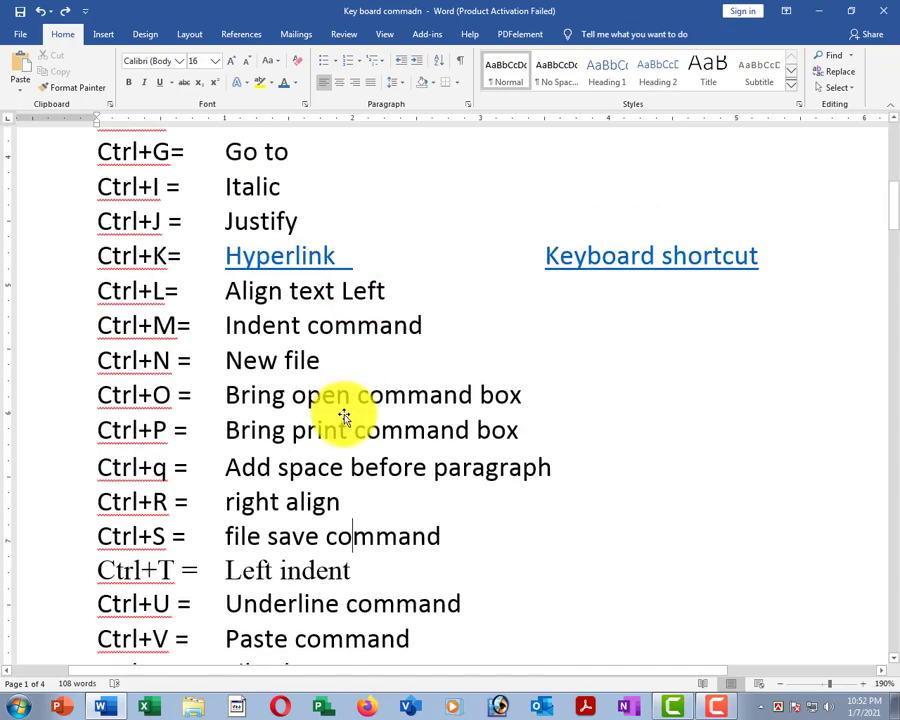
{"action": "scroll", "coordinate": [345, 410], "scroll_direction": "up", "scroll_amount": 7}
{"action": "scroll", "coordinate": [338, 395], "scroll_direction": "down", "scroll_amount": 5, "text": "ctrl"}
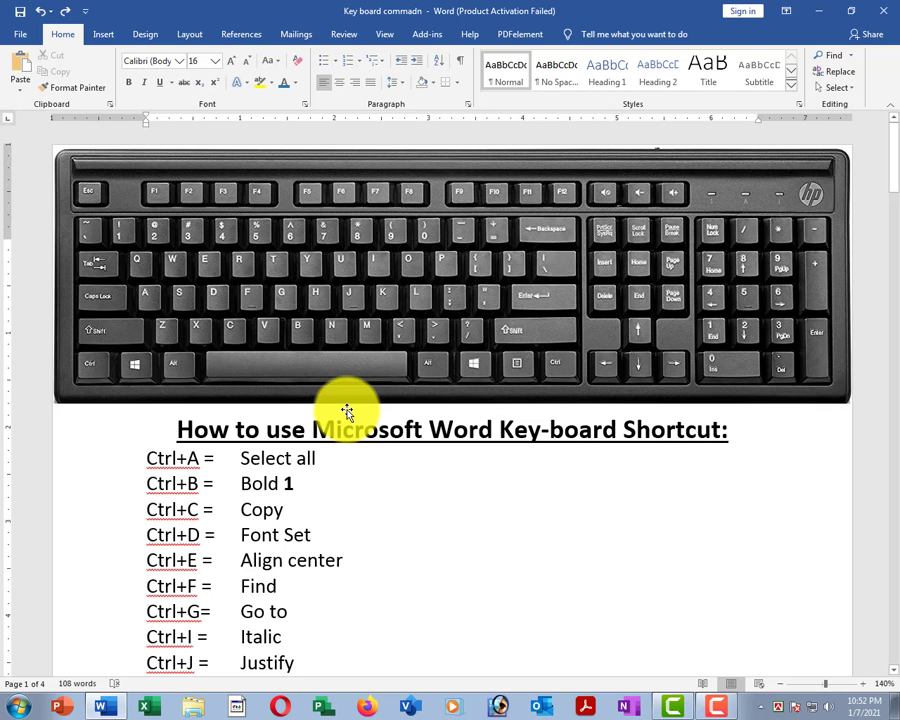
{"action": "scroll", "coordinate": [300, 268], "scroll_direction": "down", "scroll_amount": 4}
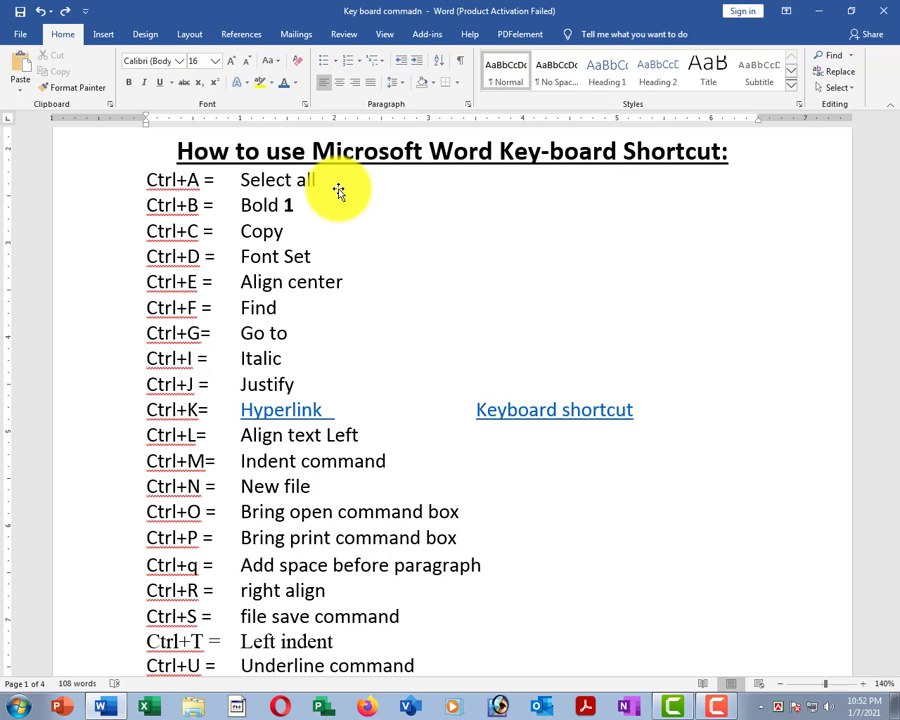
{"action": "scroll", "coordinate": [225, 400], "scroll_direction": "up", "scroll_amount": 5}
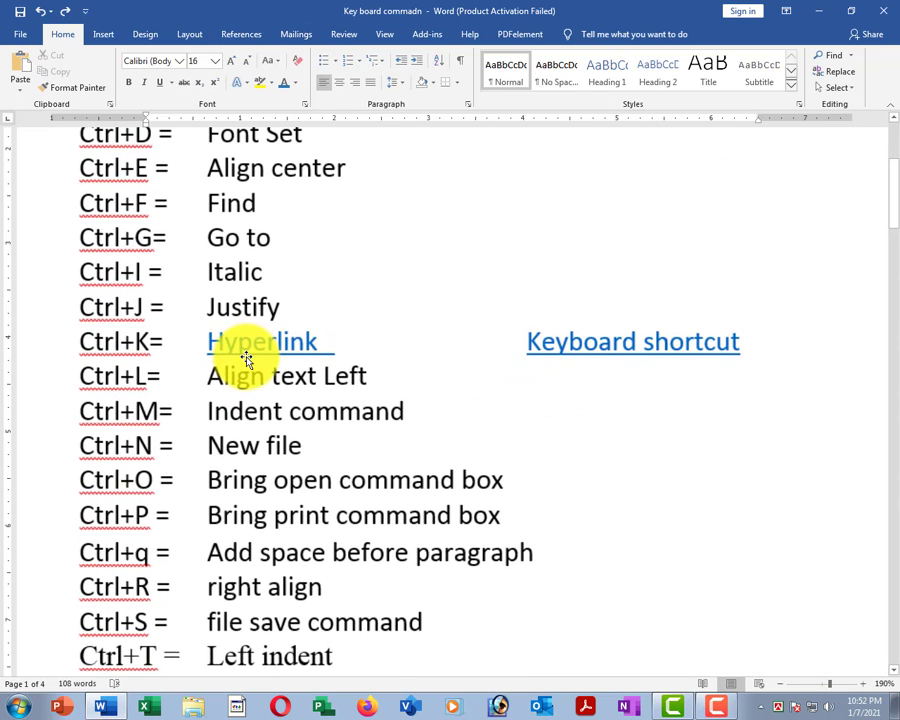
Step: Delete the lines from "Ctrl+I" through "Ctrl+T" twice, undoing each deletion, and clear the selection
{"action": "left_click_drag", "start_coordinate": [80, 271], "coordinate": [402, 623]}
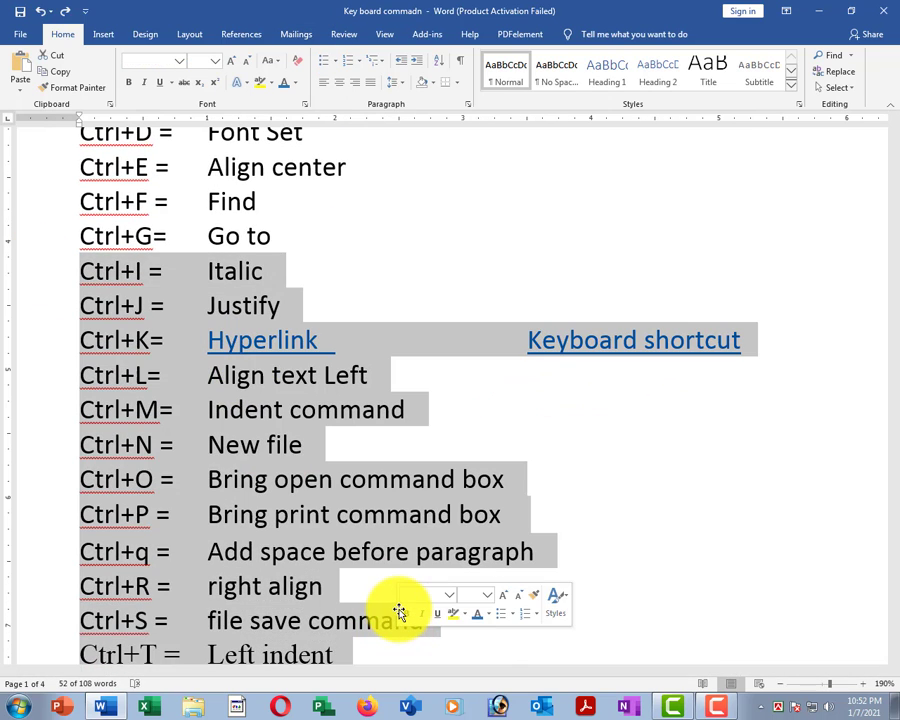
{"action": "key", "text": "Delete"}
{"action": "key", "text": "ctrl+z"}
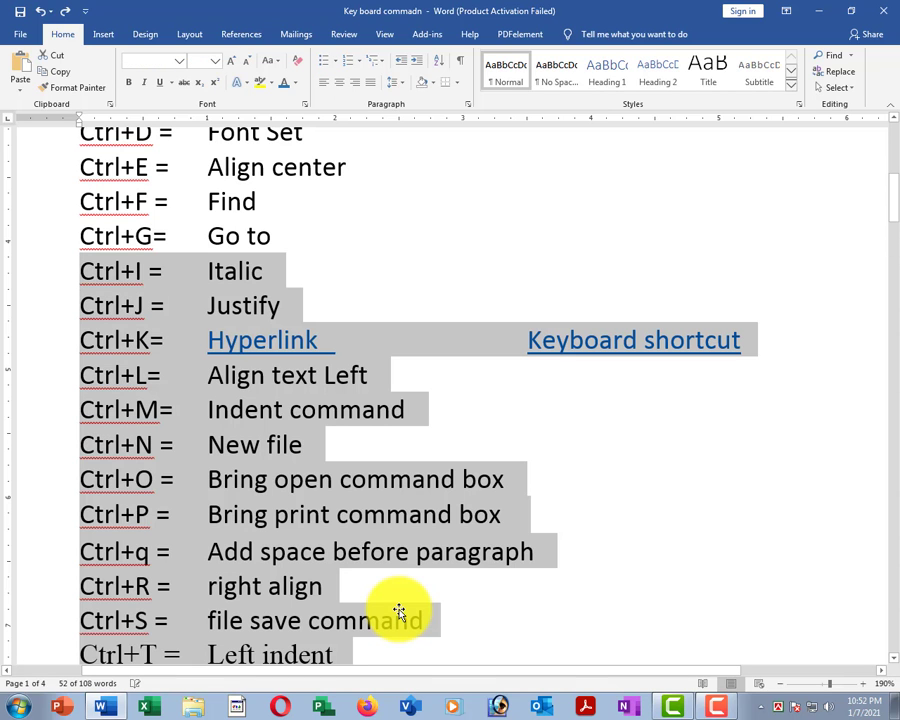
{"action": "key", "text": "Delete"}
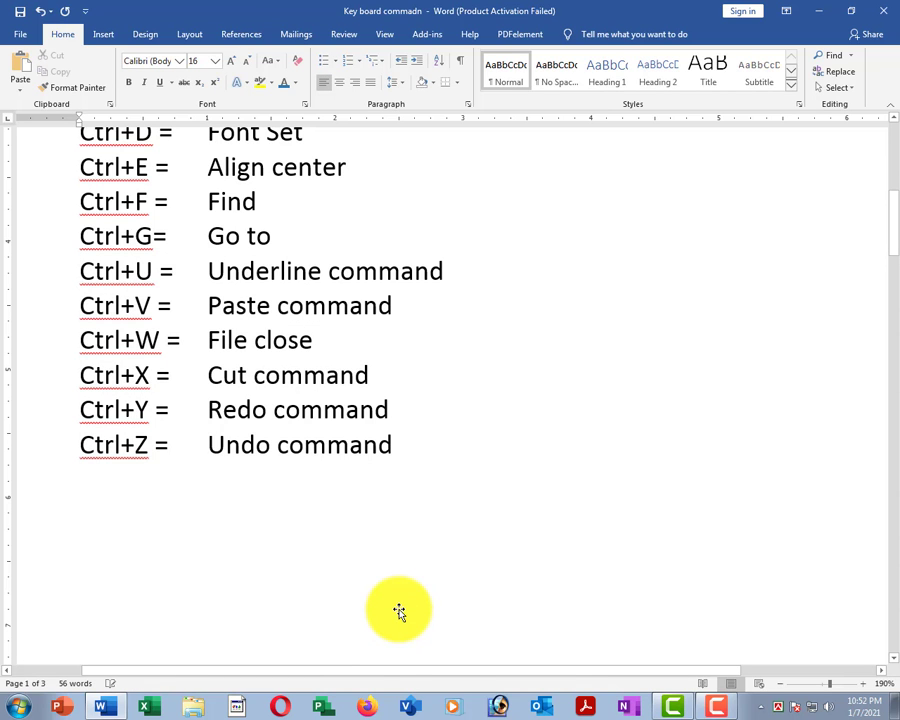
{"action": "key", "text": "ctrl+z"}
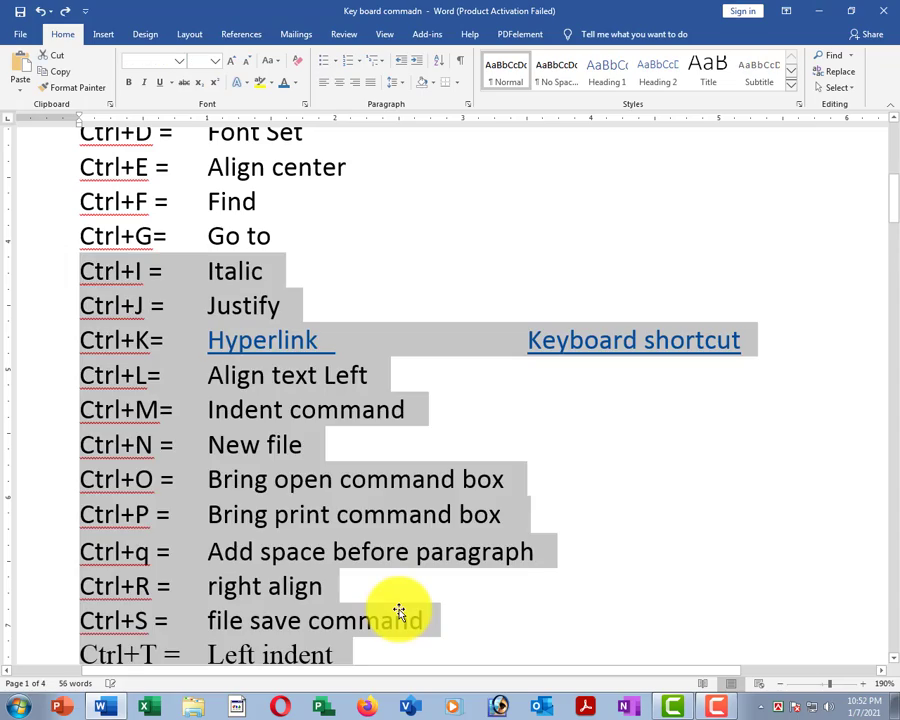
{"action": "scroll", "coordinate": [257, 603], "scroll_direction": "down", "scroll_amount": 5}
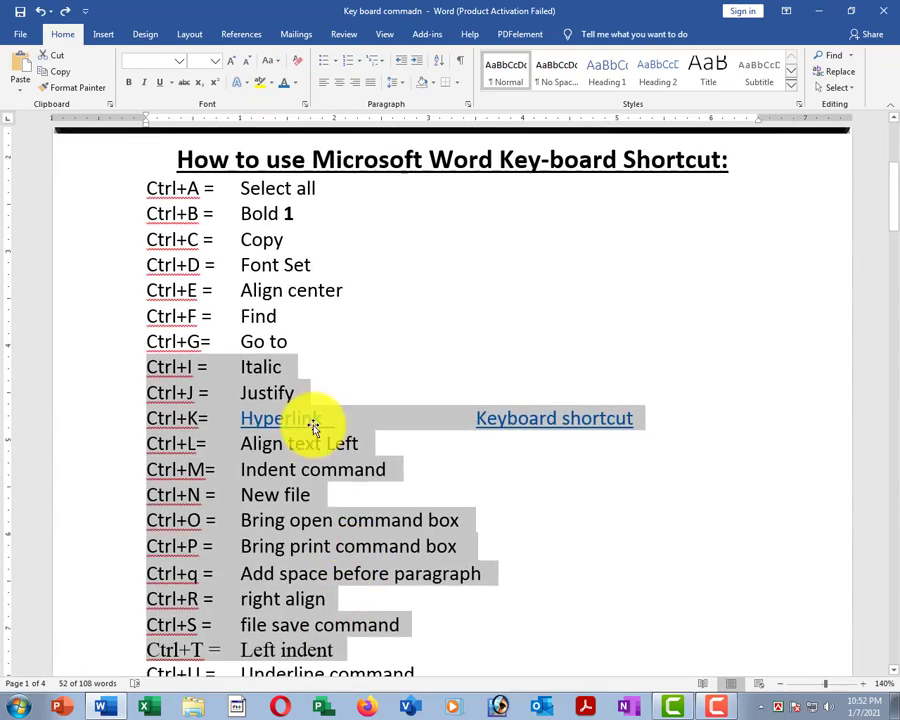
{"action": "left_click", "coordinate": [321, 418]}
Step: Examine the keyboard picture, the document title and the complete "Ctrl+A" to "Ctrl+Z" shortcut list
{"action": "scroll", "coordinate": [388, 560], "scroll_direction": "down", "scroll_amount": 6}
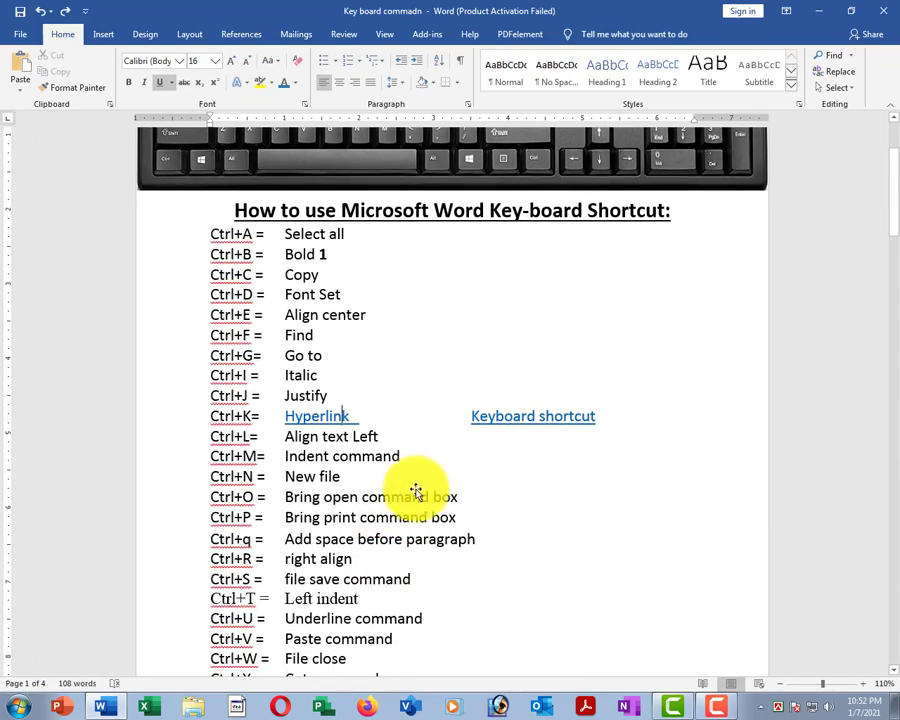
{"action": "scroll", "coordinate": [408, 497], "scroll_direction": "up", "scroll_amount": 5}
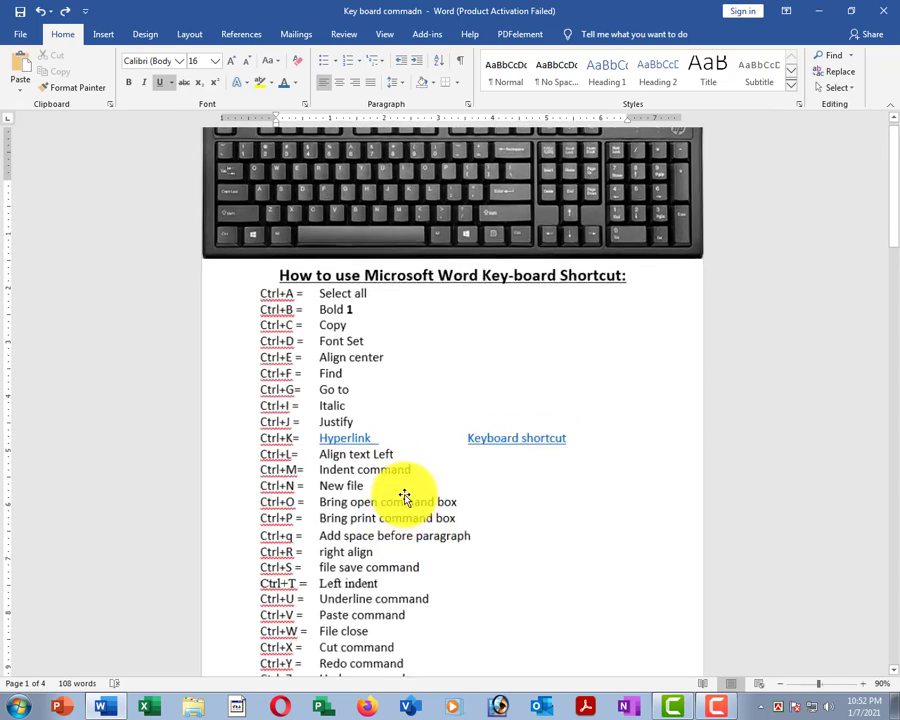
{"action": "scroll", "coordinate": [412, 508], "scroll_direction": "down", "scroll_amount": 4}
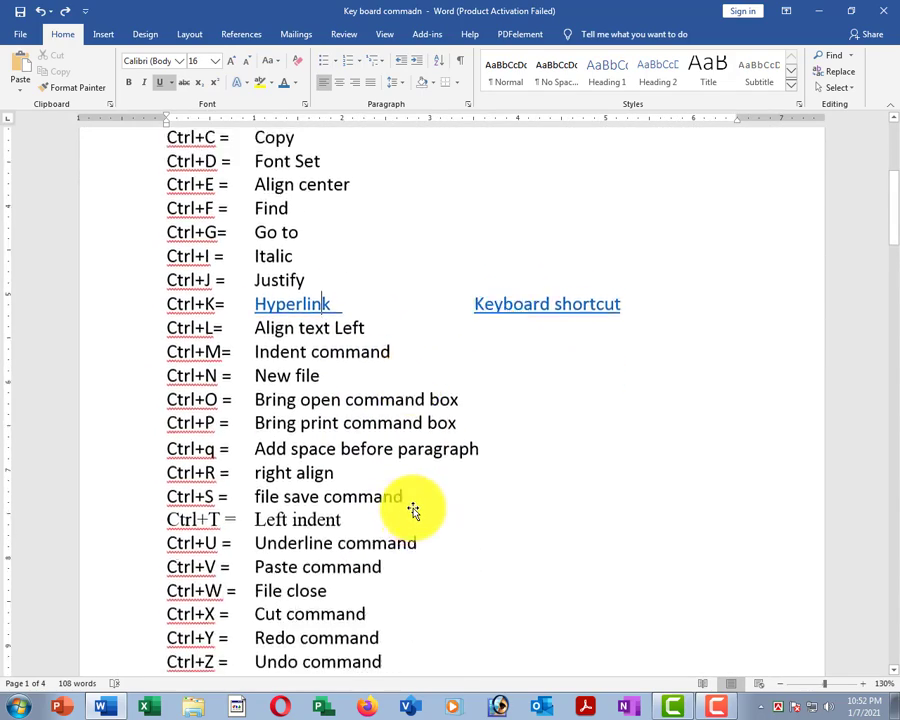
{"action": "scroll", "coordinate": [398, 466], "scroll_direction": "up", "scroll_amount": 1}
{"action": "scroll", "coordinate": [488, 486], "scroll_direction": "up", "scroll_amount": 5}
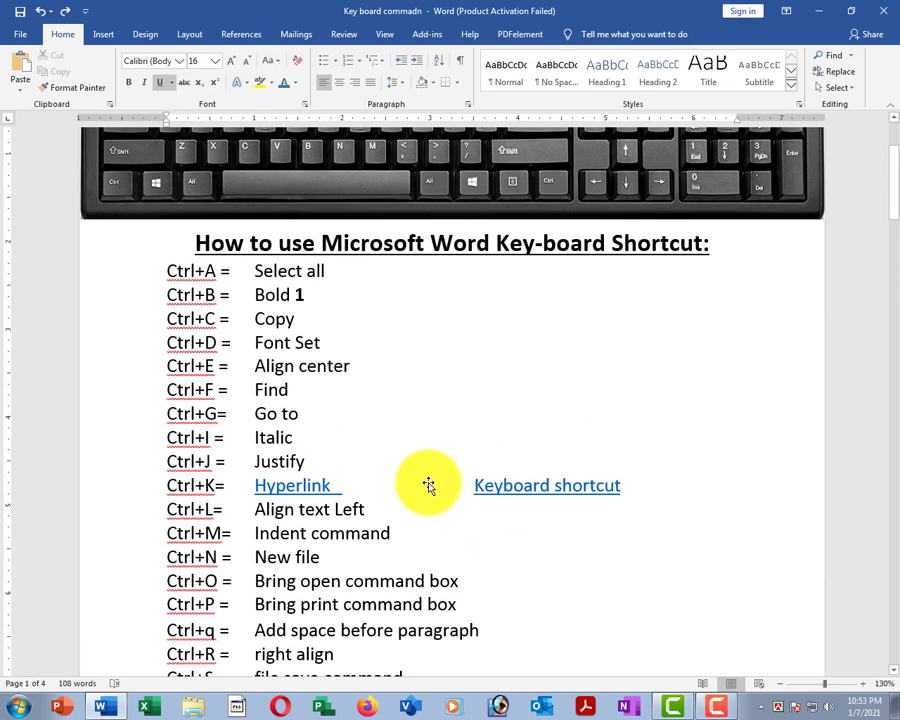
{"action": "scroll", "coordinate": [426, 475], "scroll_direction": "up", "scroll_amount": 4}
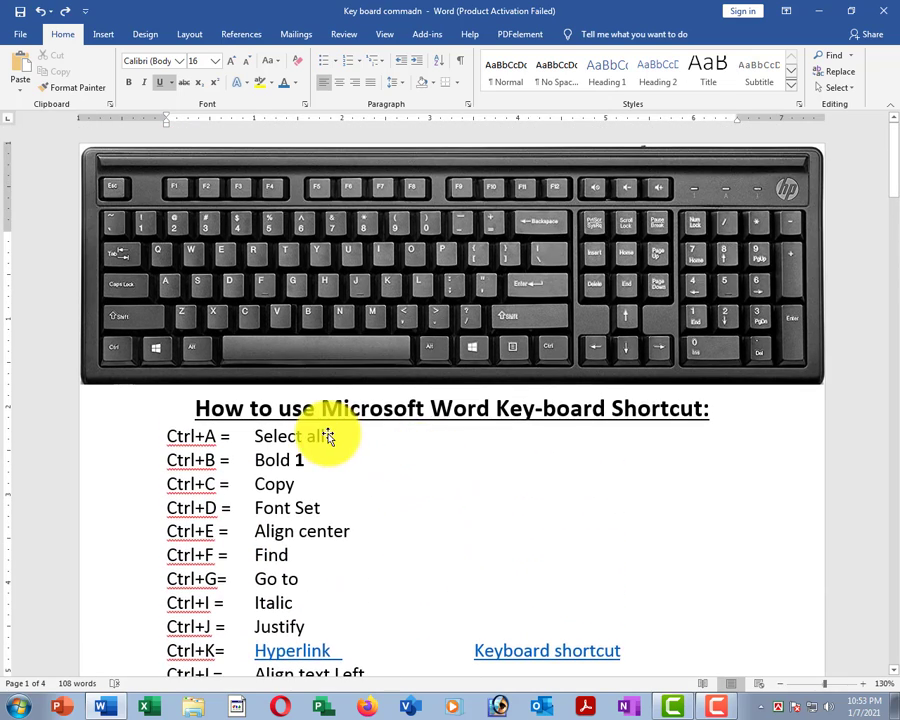
{"action": "scroll", "coordinate": [420, 552], "scroll_direction": "down", "scroll_amount": 4}
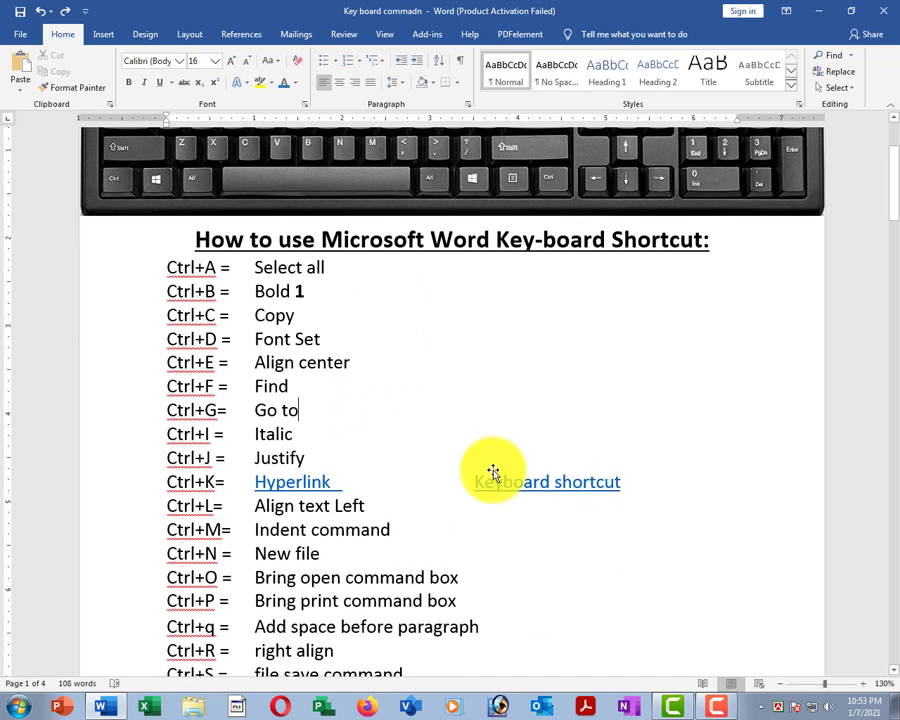
{"action": "scroll", "coordinate": [486, 472], "scroll_direction": "up", "scroll_amount": 4}
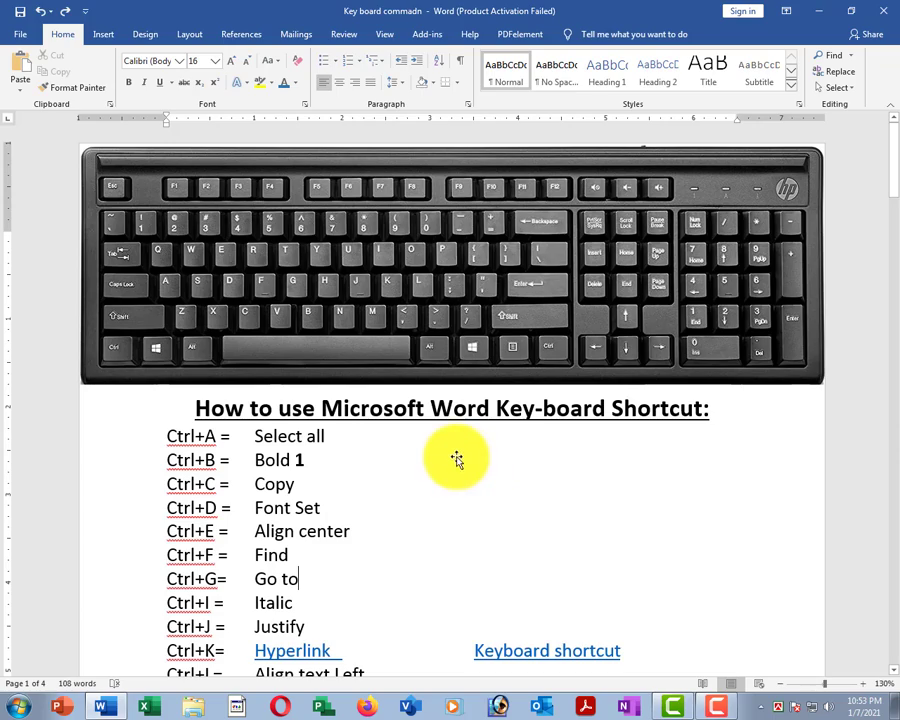
{"action": "scroll", "coordinate": [466, 462], "scroll_direction": "up", "scroll_amount": 3, "text": "ctrl"}
{"action": "scroll", "coordinate": [510, 476], "scroll_direction": "down", "scroll_amount": 2, "text": "ctrl"}
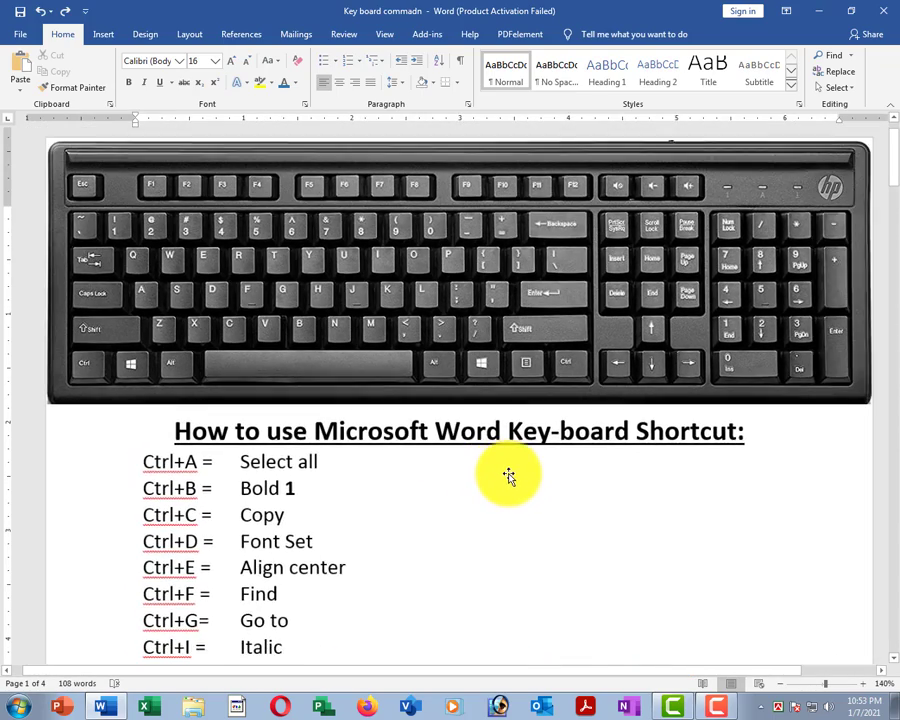
{"action": "scroll", "coordinate": [494, 470], "scroll_direction": "up", "scroll_amount": 1, "text": "ctrl"}
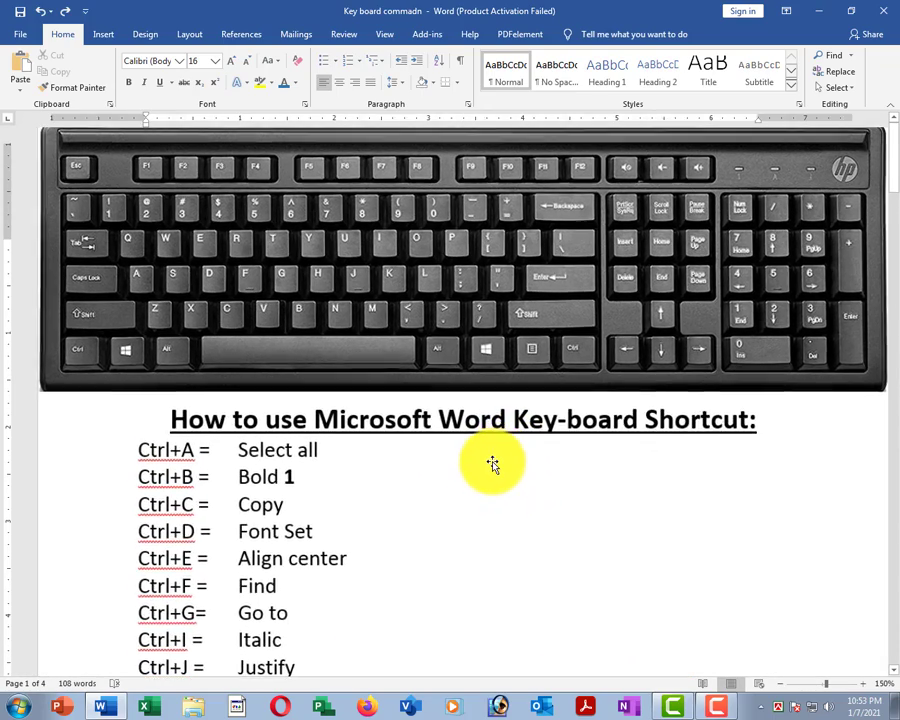
{"action": "scroll", "coordinate": [492, 467], "scroll_direction": "up", "scroll_amount": 1, "text": "ctrl"}
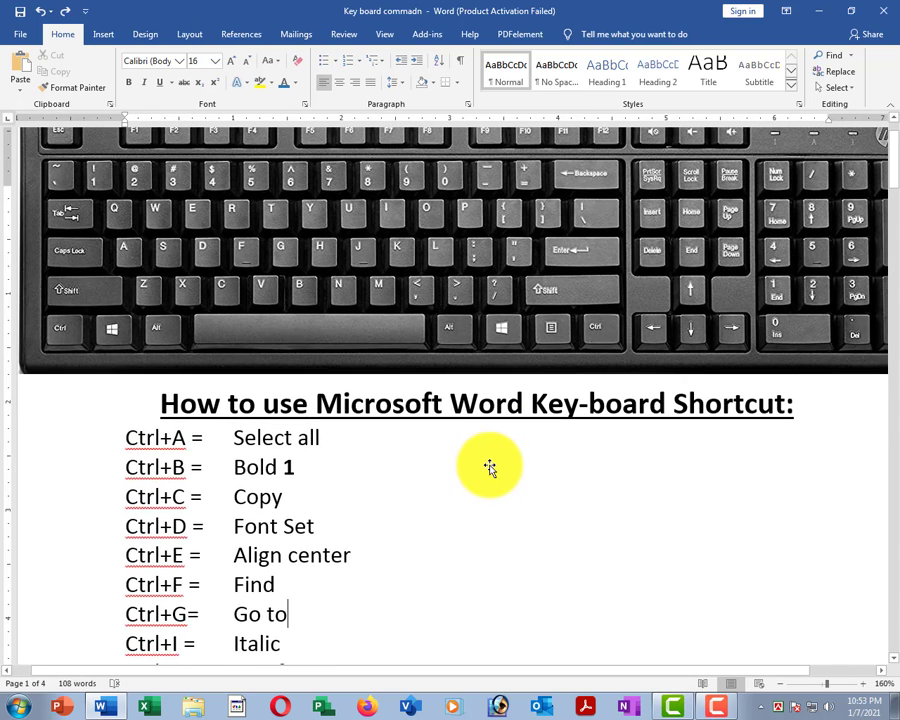
{"action": "scroll", "coordinate": [490, 470], "scroll_direction": "up", "scroll_amount": 1}
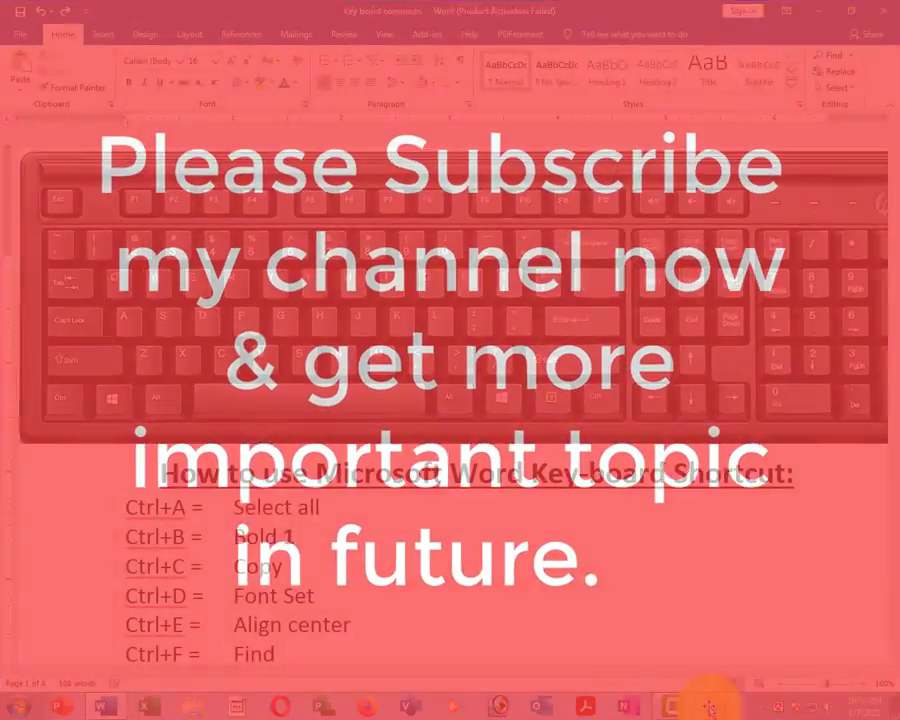
{"action": "left_click", "coordinate": [709, 707]}
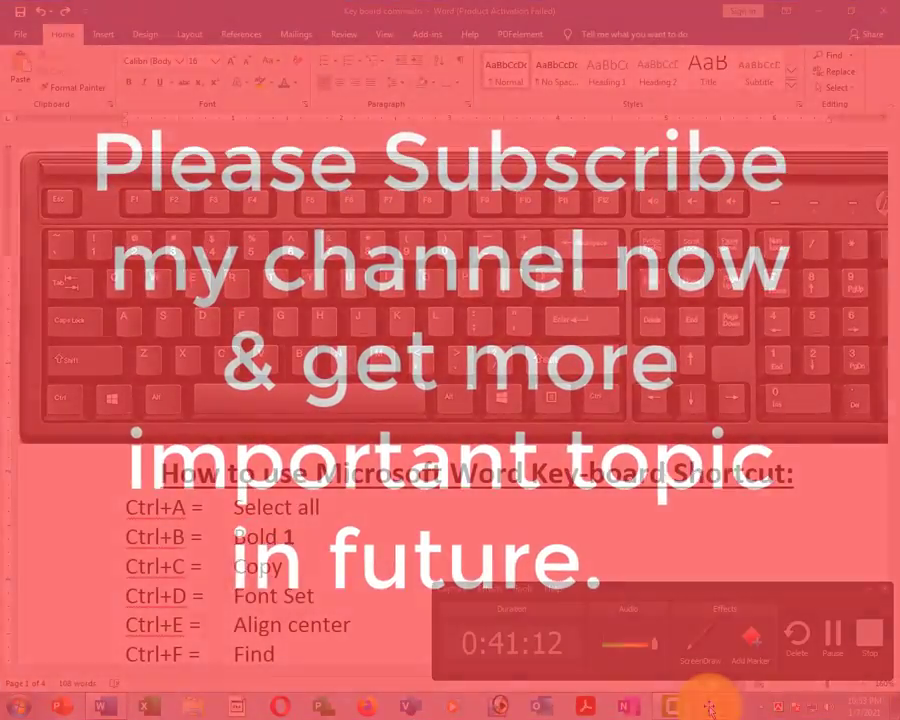